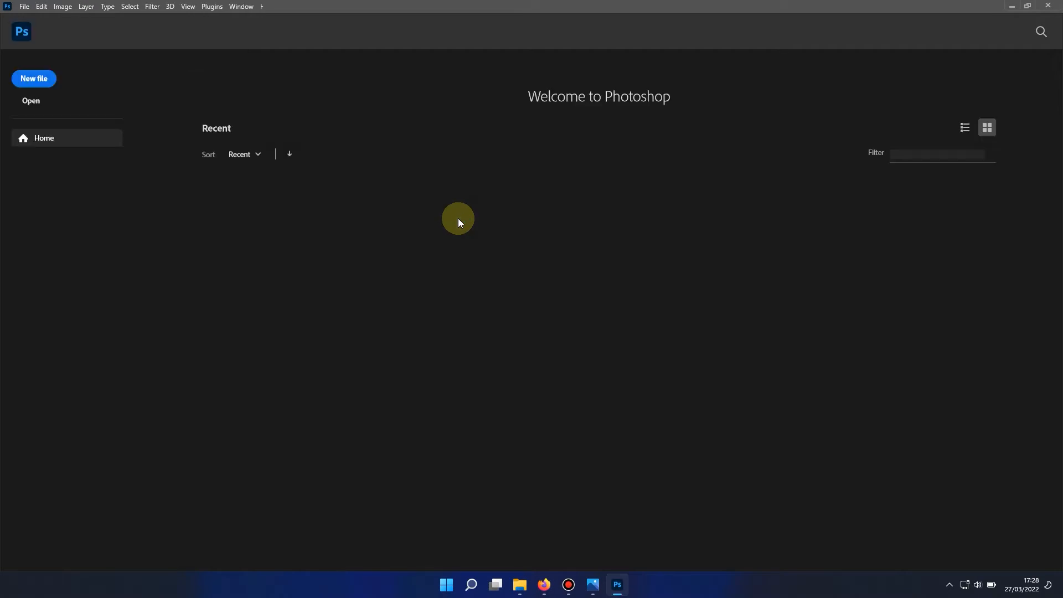
Step: Create a new document 600 cm wide and 200 cm high with a resolution of 100 pixels/inch
left_click(45, 84)
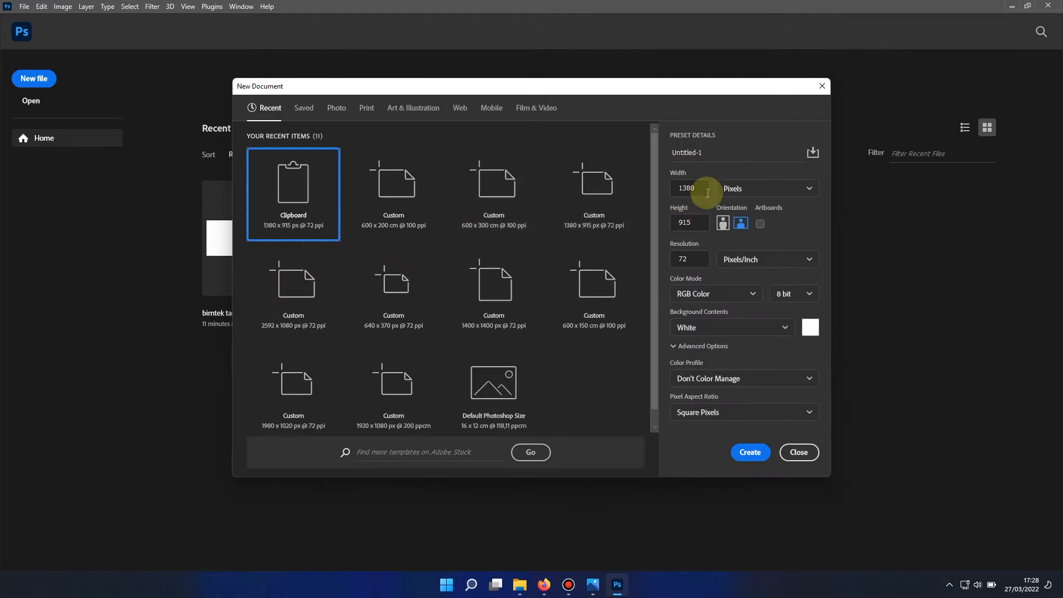
left_click(736, 190)
left_click(733, 244)
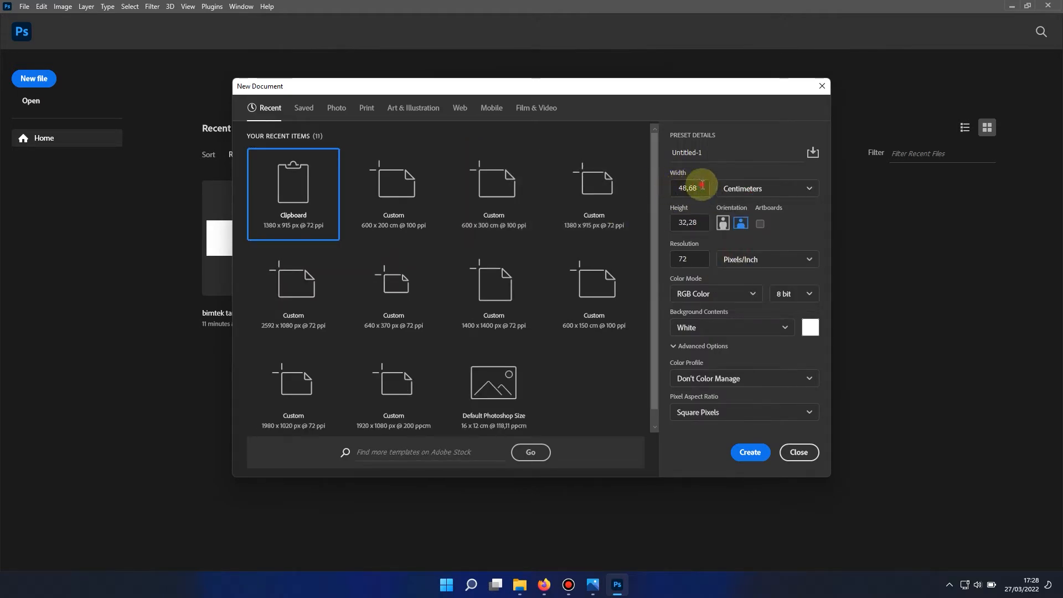
left_click_drag(702, 188, 669, 192)
type("600")
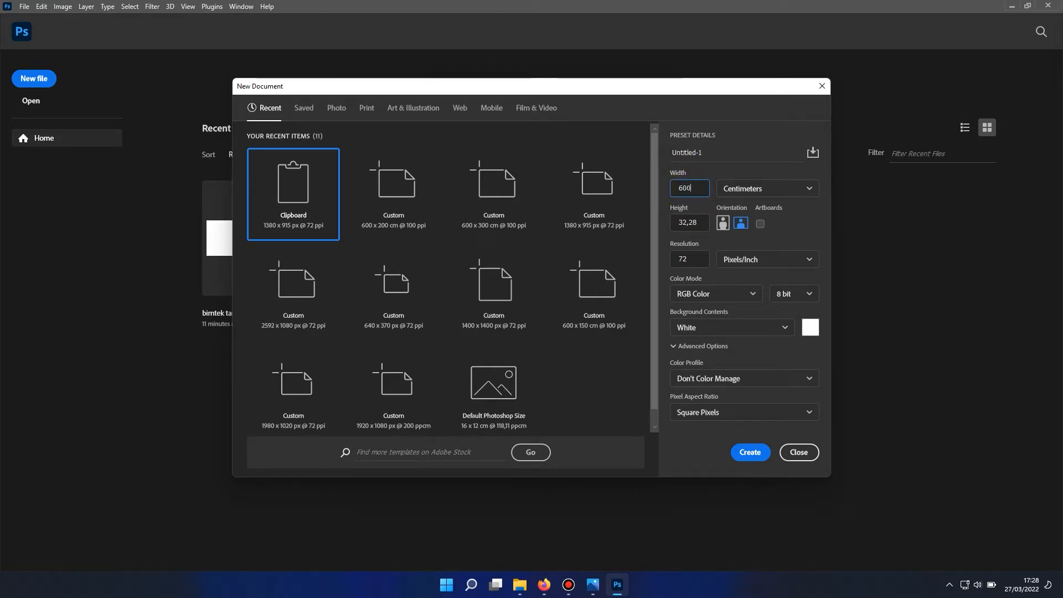
left_click_drag(702, 225, 669, 229)
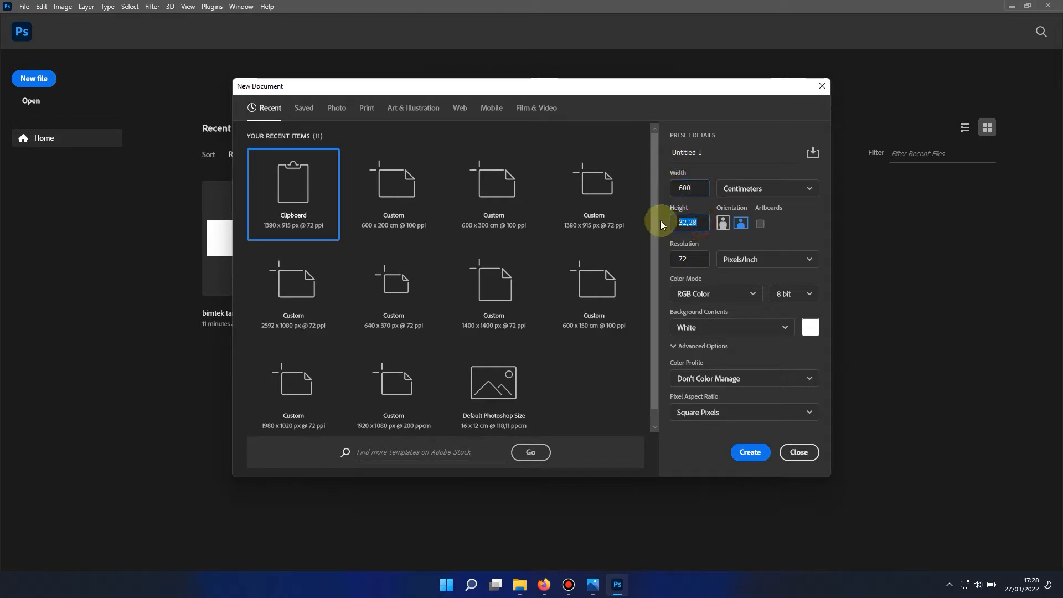
type("200")
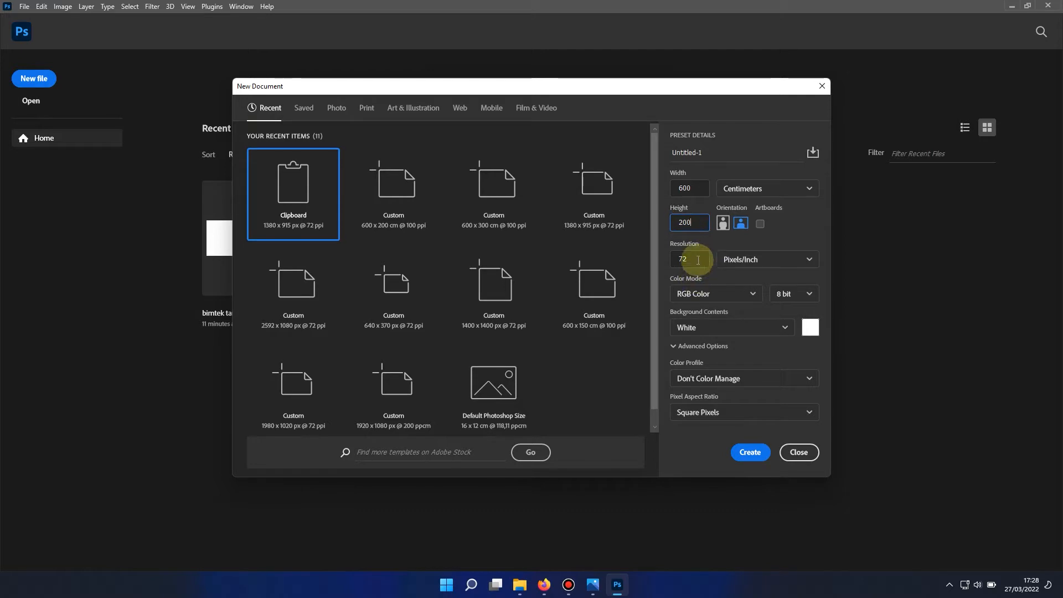
left_click_drag(698, 260, 666, 266)
type("100")
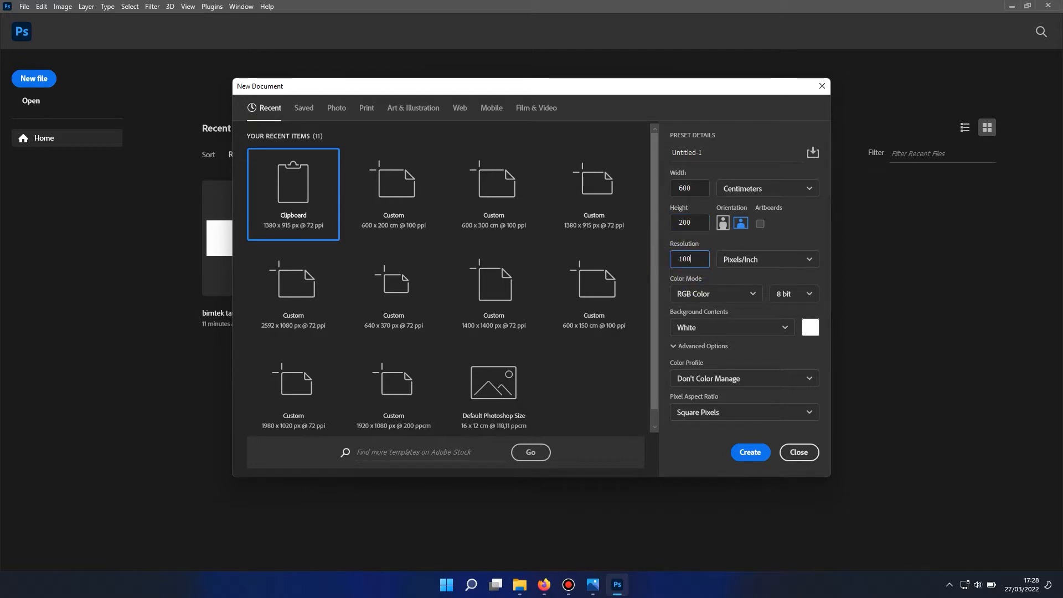
left_click(749, 453)
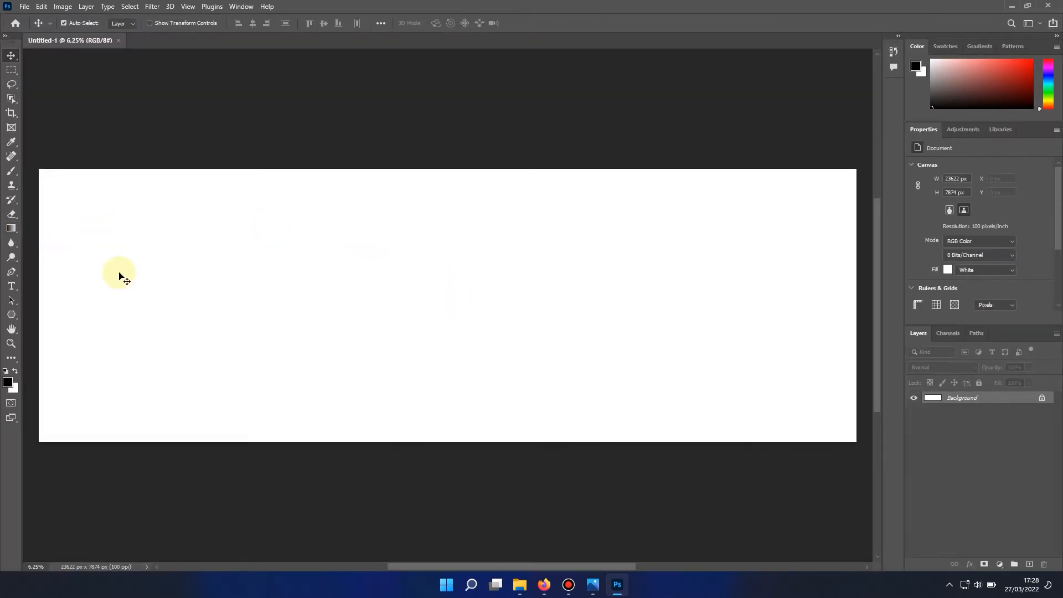
Step: Activate the Polygon tool in Shape mode and set its fill to the grey #999696
left_click(12, 314)
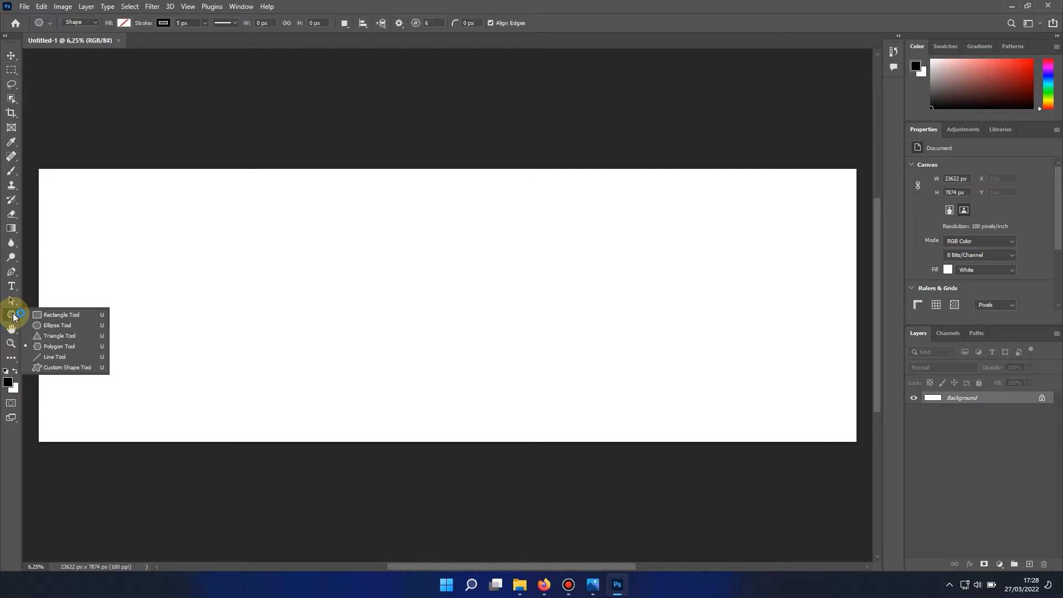
left_click_drag(14, 317, 48, 347)
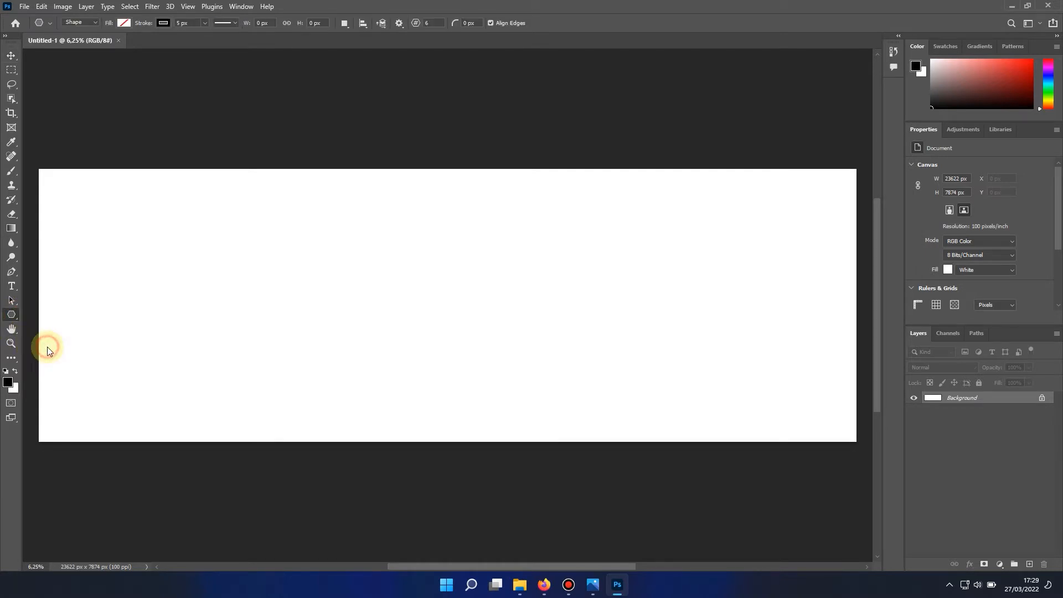
left_click(124, 22)
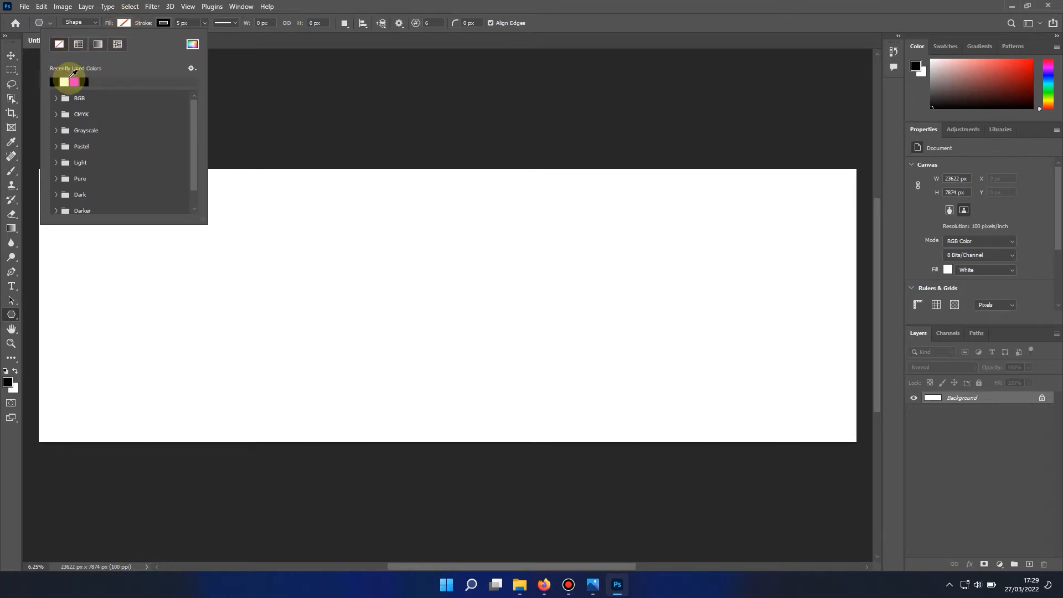
left_click(192, 46)
left_click(385, 178)
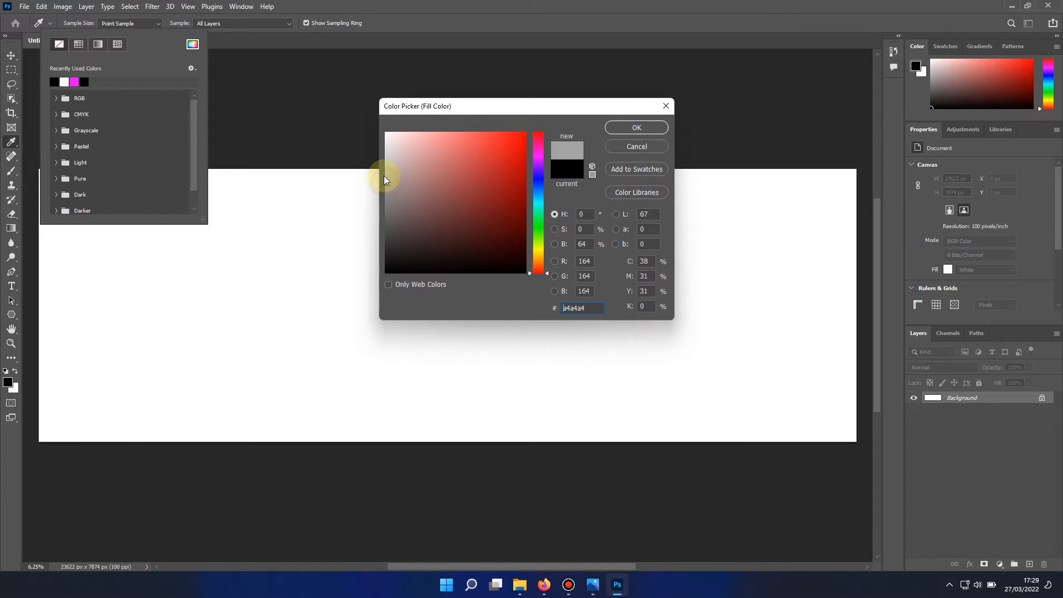
left_click(387, 188)
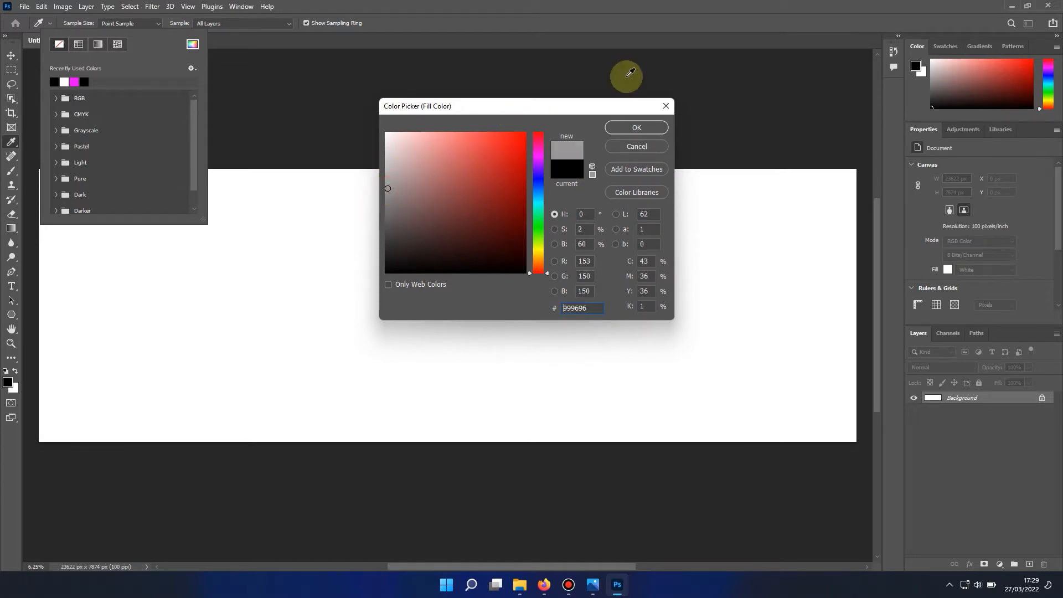
left_click(634, 127)
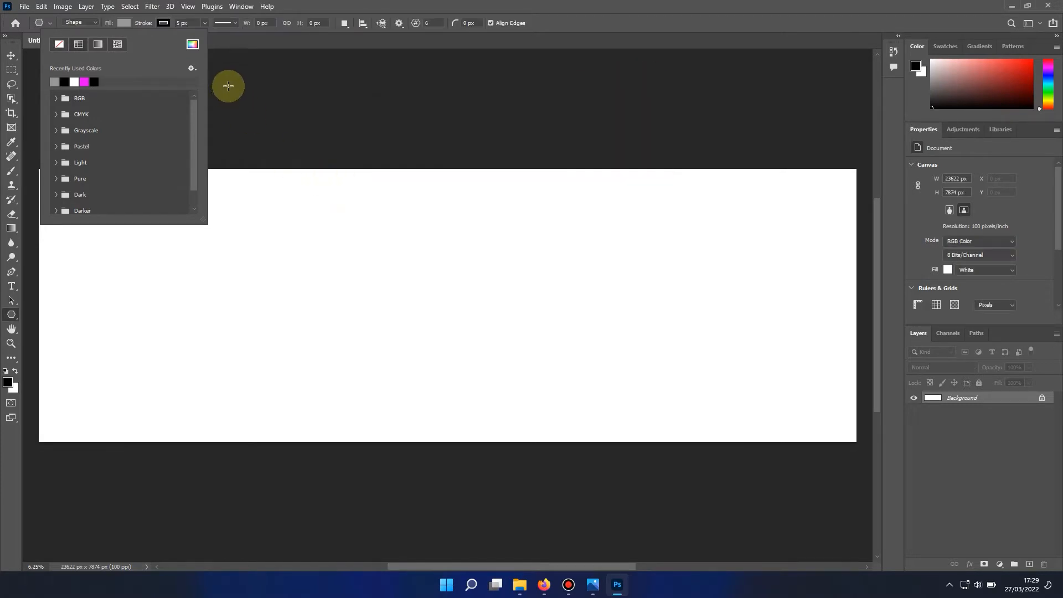
Step: Draw a six-sided polygon without stroke, about 3290 by 2849 px, and move it to the middle of the canvas
left_click(163, 23)
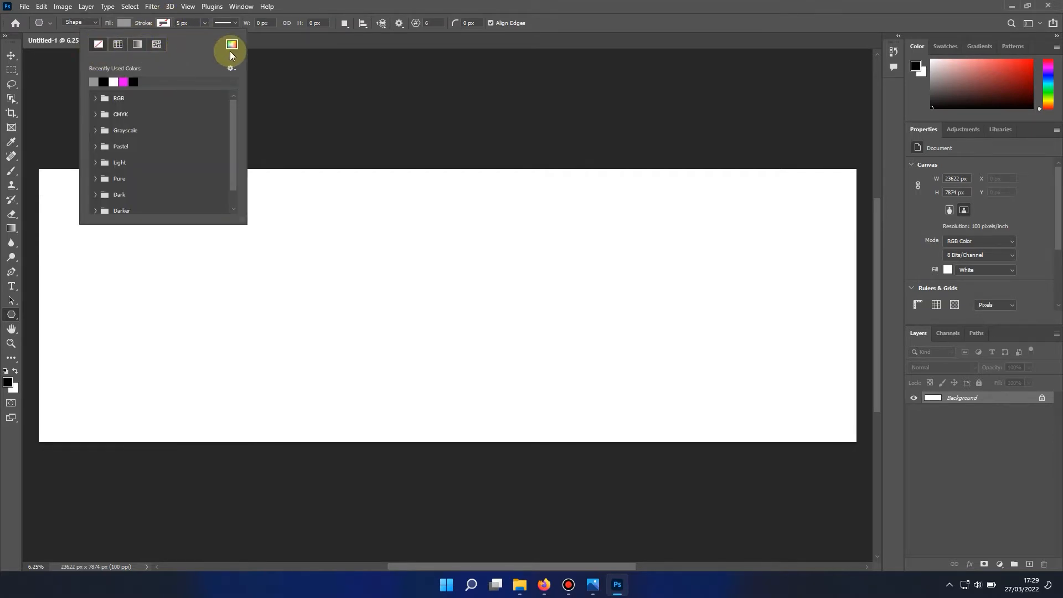
left_click(437, 23)
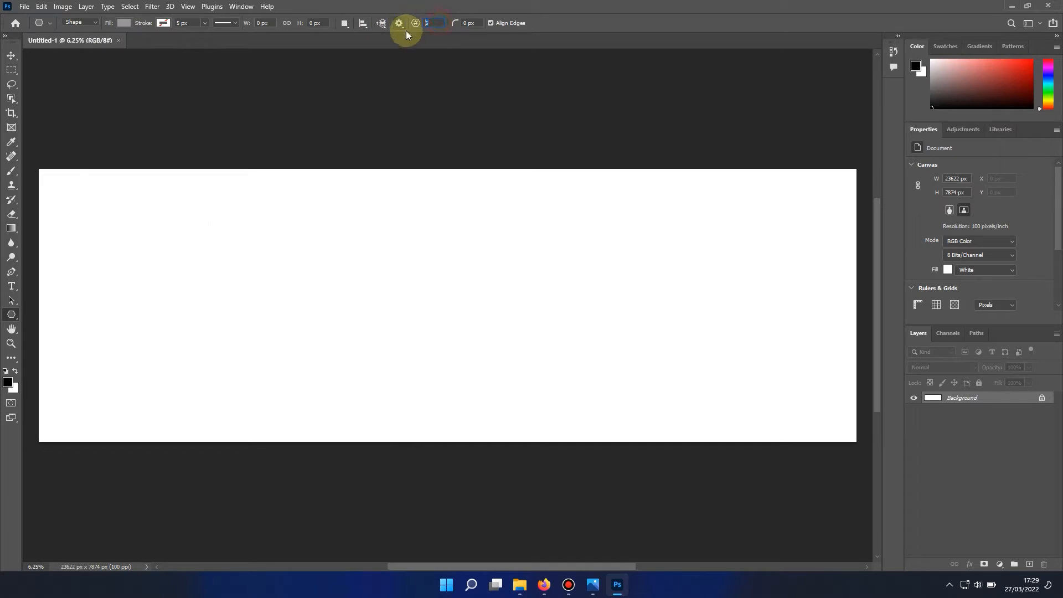
type("6")
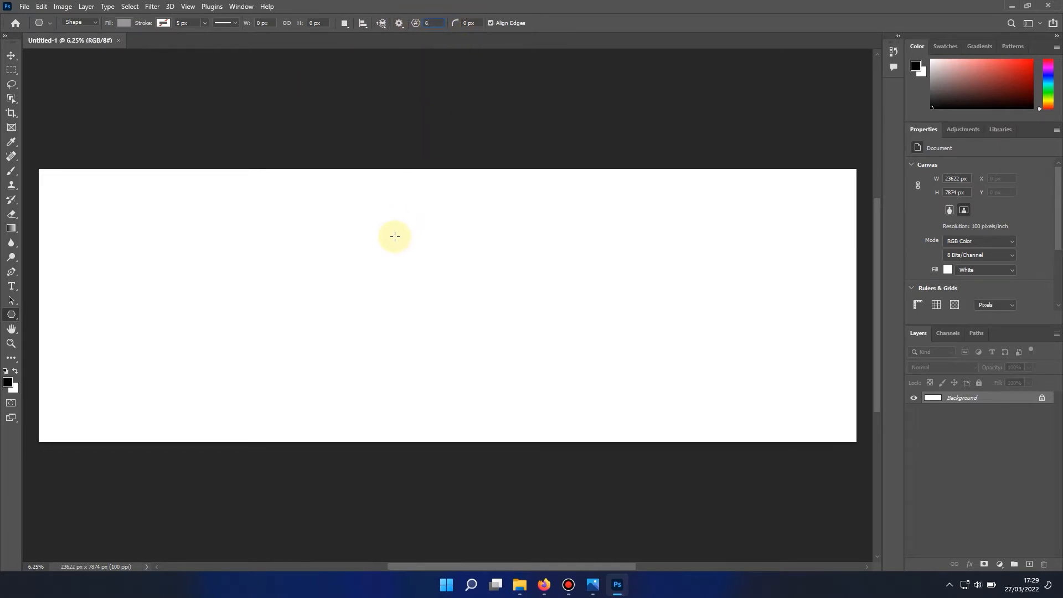
left_click_drag(344, 221, 472, 335)
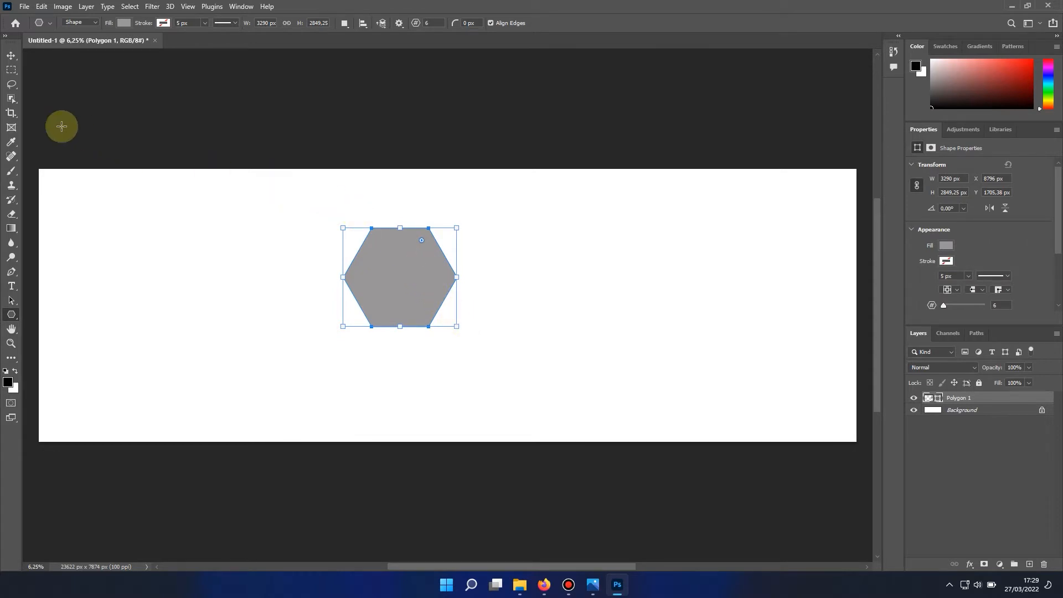
left_click(11, 56)
left_click_drag(419, 275, 453, 292)
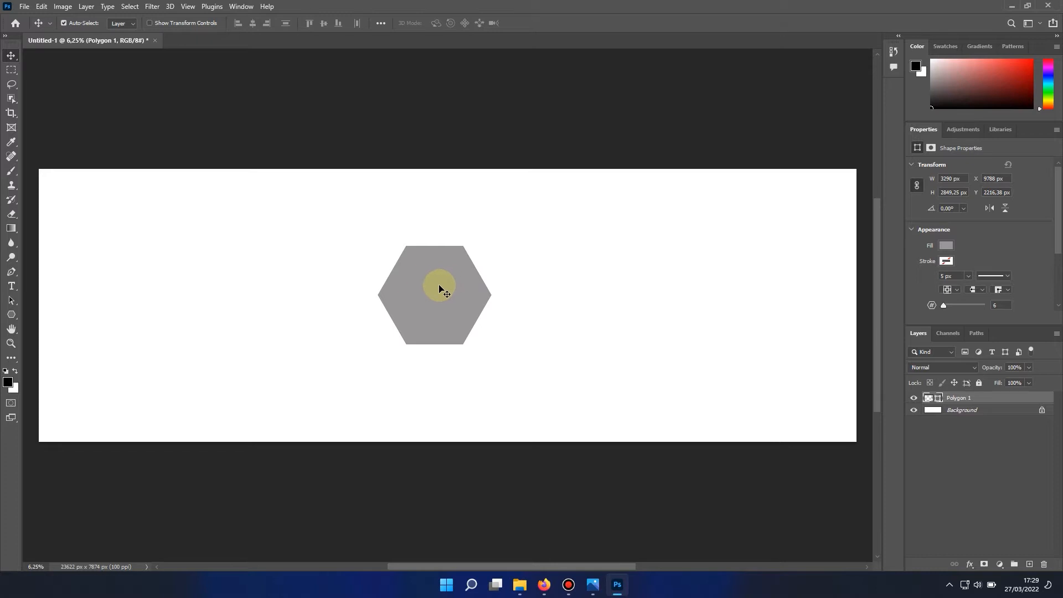
Step: Duplicate the hexagon to the upper right of the original and scale the copy to about 80% (2627 by 2275 px)
left_click_drag(446, 287, 544, 247)
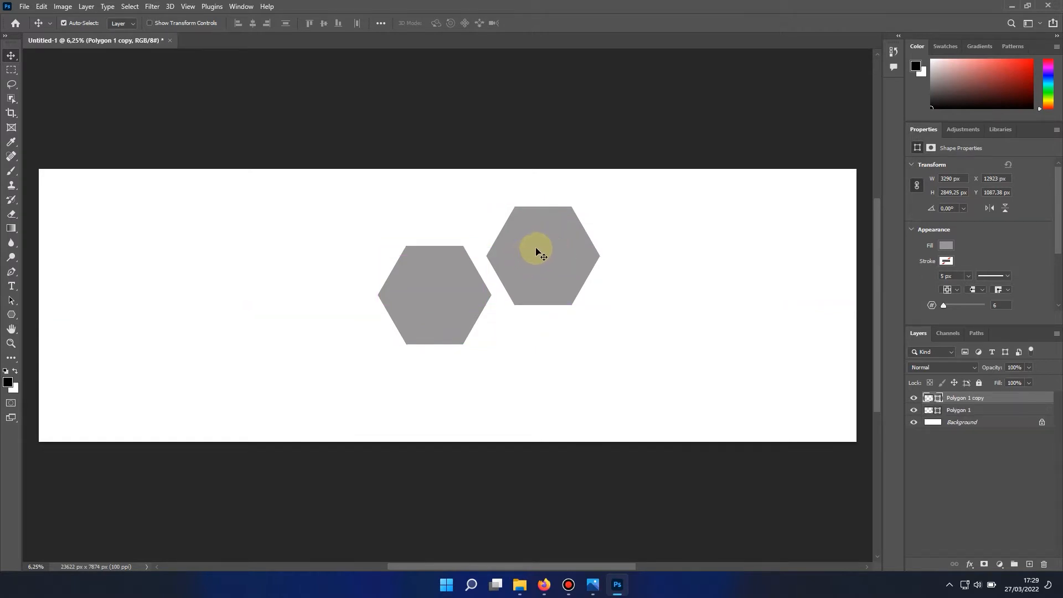
key("ctrl+t")
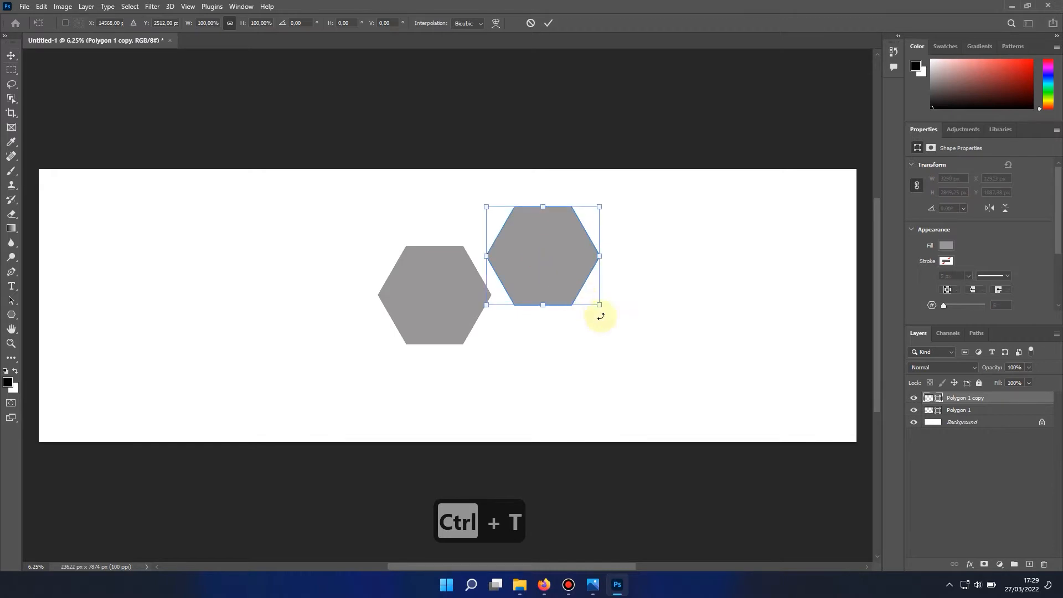
left_click_drag(600, 304, 576, 285)
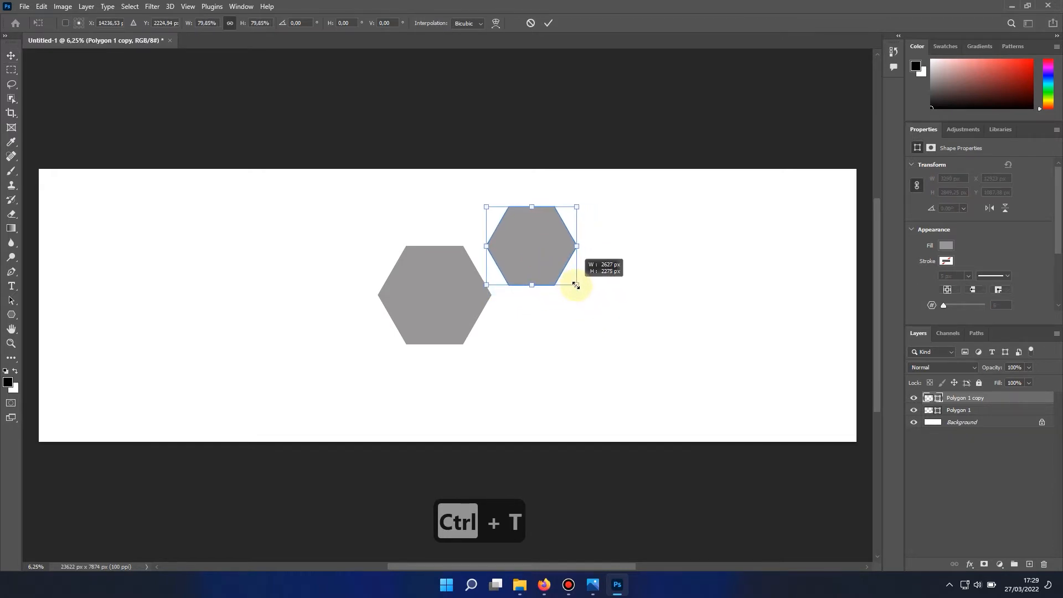
double_click(553, 258)
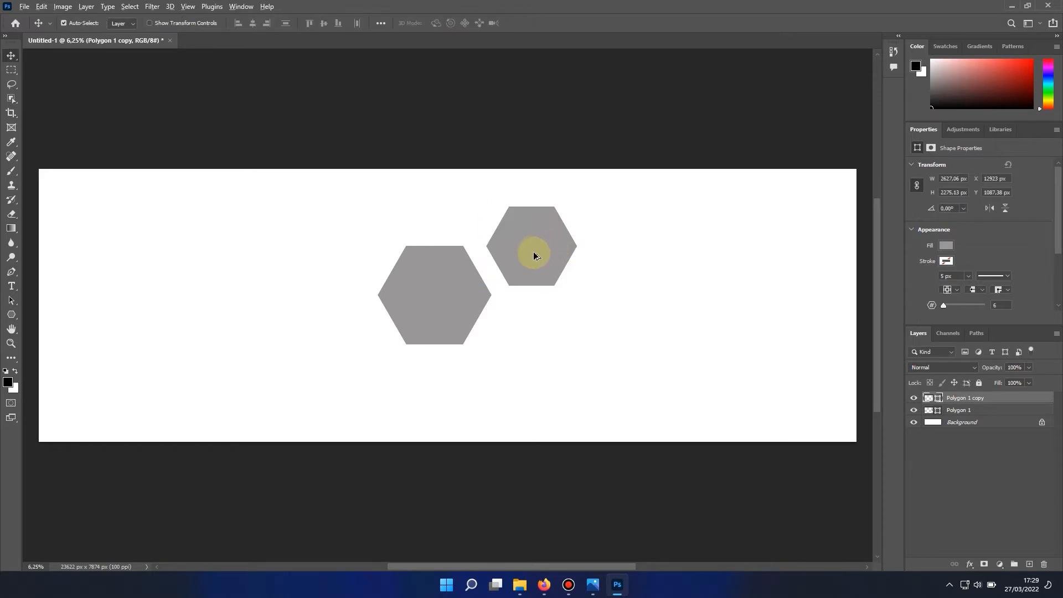
Step: Place a further copy beneath the smaller hexagon, tighten the gaps between them and scale the new copy down
left_click_drag(535, 252, 541, 341)
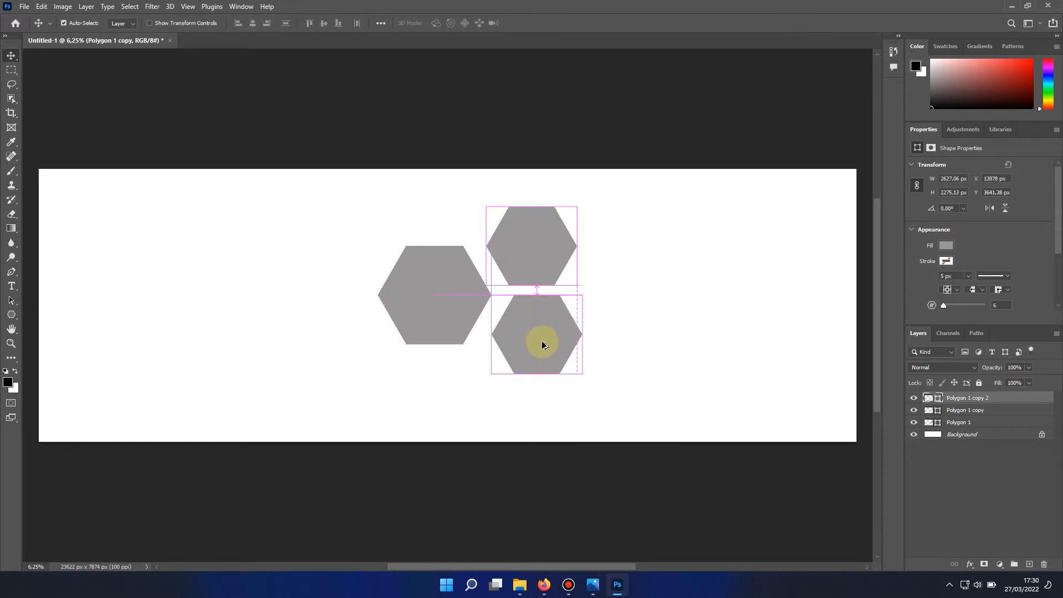
left_click_drag(541, 275, 523, 268)
left_click_drag(532, 318, 530, 314)
key("ctrl+t")
left_click_drag(581, 369, 579, 295)
Step: Add another hexagon copy to the right of the lower one and scale it to about 82%
key("ctrl+z")
left_click(11, 56)
key("ctrl+t")
key("ctrl+z")
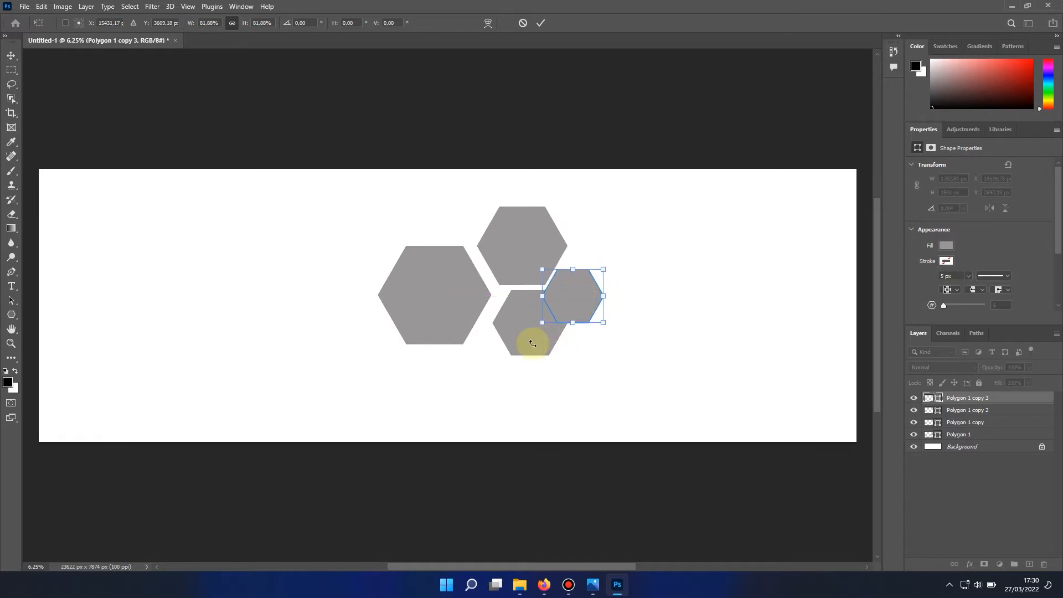
key("Return")
Step: Adjust the spacing of the two middle hexagons and add a fifth hexagon, about 1559 by 1350 px, at the far right of the group
left_click_drag(527, 337, 539, 330)
mouse_move(517, 254)
left_mouse_down()
mouse_move(522, 274)
mouse_move(522, 261)
left_mouse_up()
left_click_drag(525, 316, 665, 311)
left_click(571, 285)
key("ctrl+t")
key("Return")
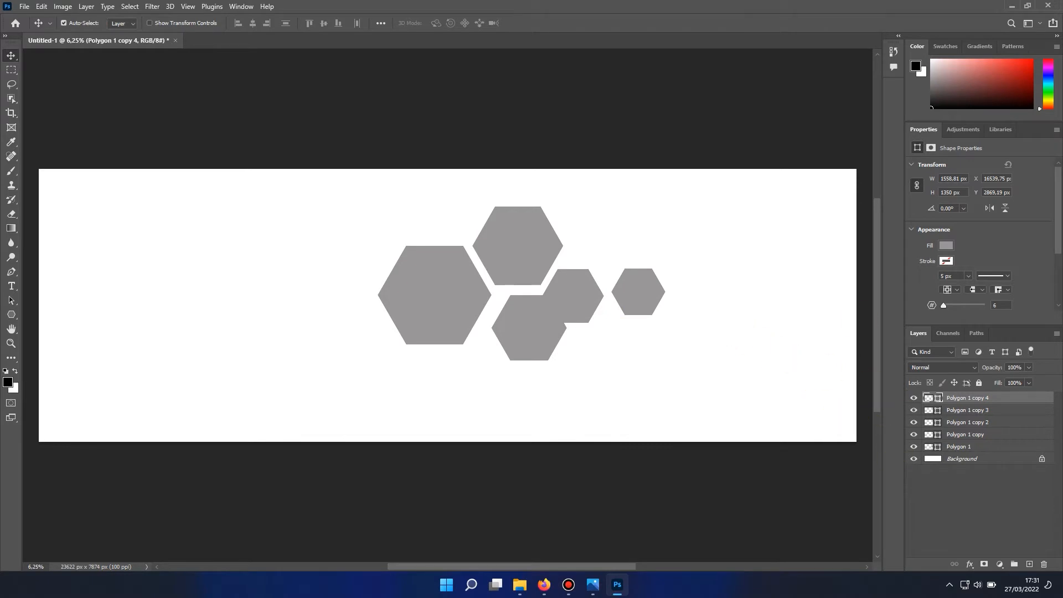
Step: Add a Solid Color fill layer in light grey #d4d4d4 directly above the Background layer
left_click(751, 308)
left_click(971, 457)
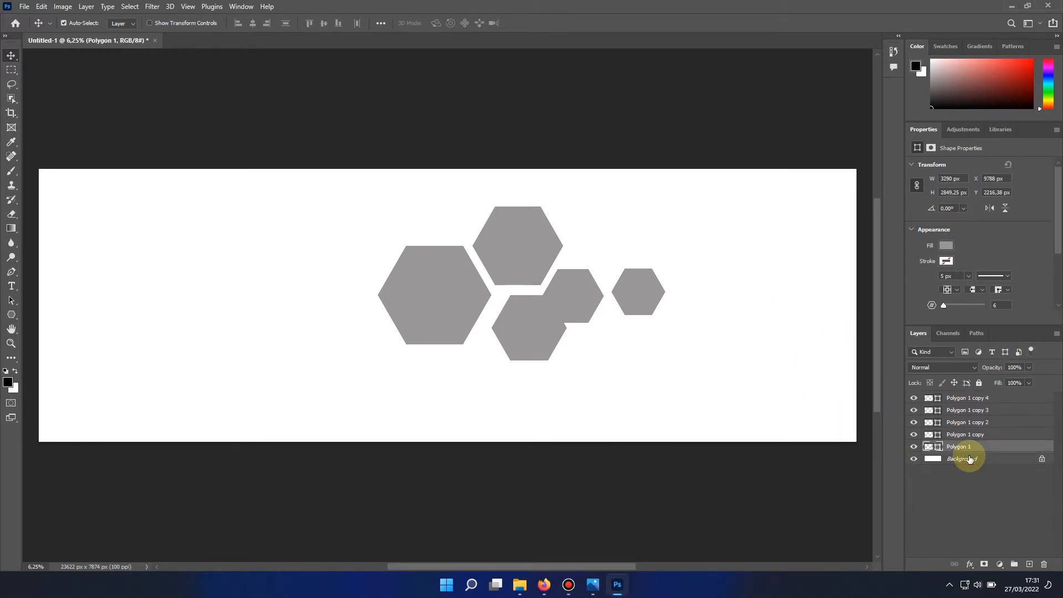
left_click(963, 459)
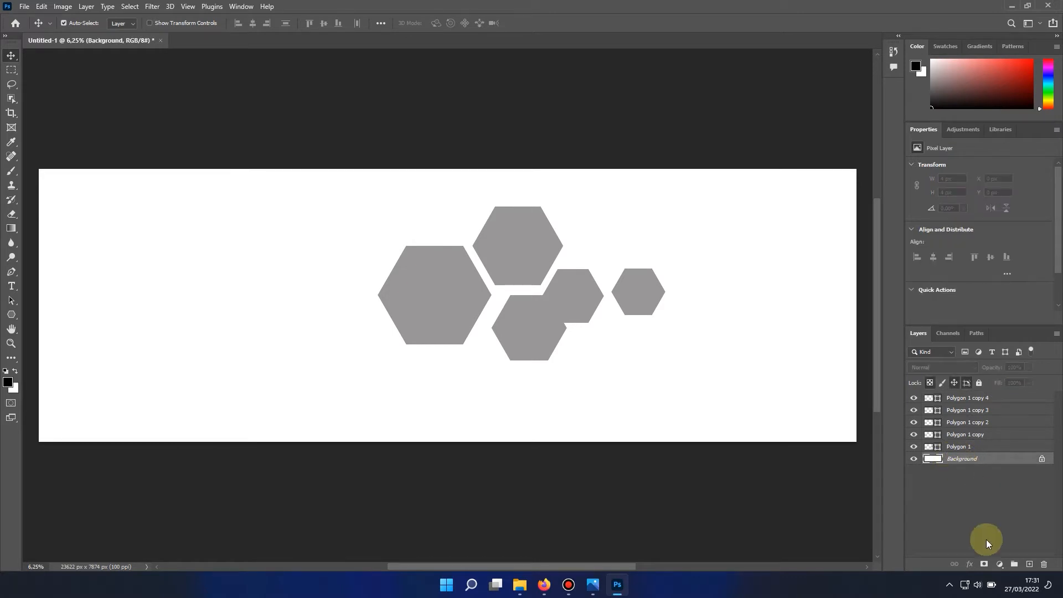
left_click(1002, 564)
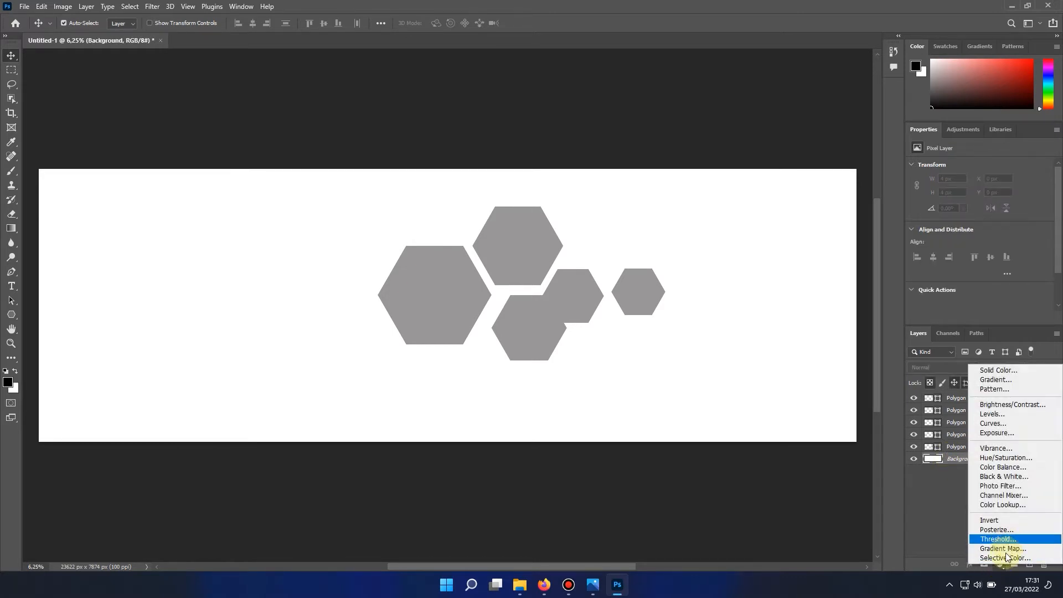
left_click(1013, 370)
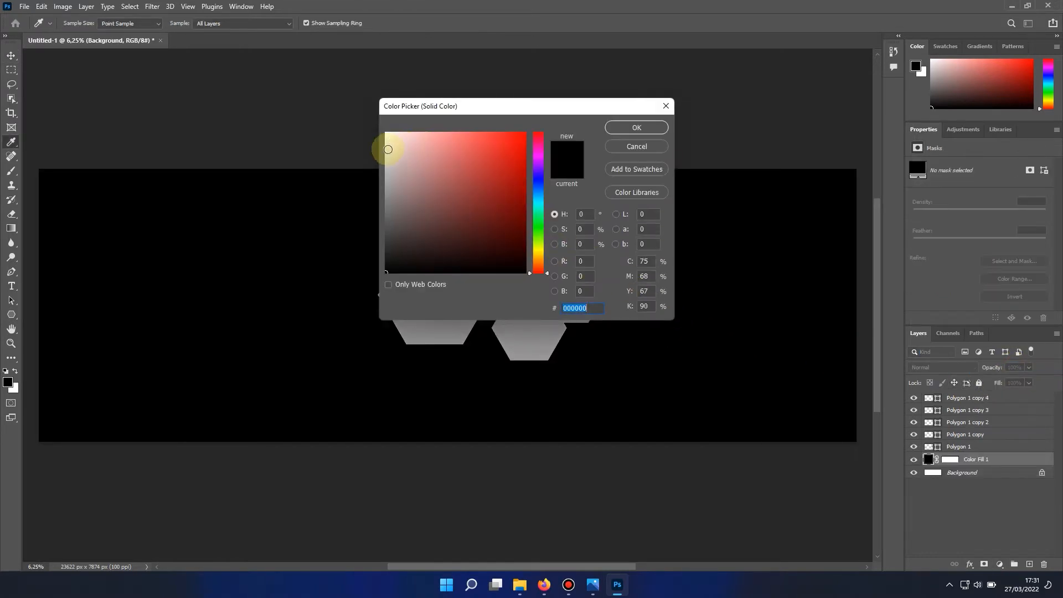
left_click(388, 150)
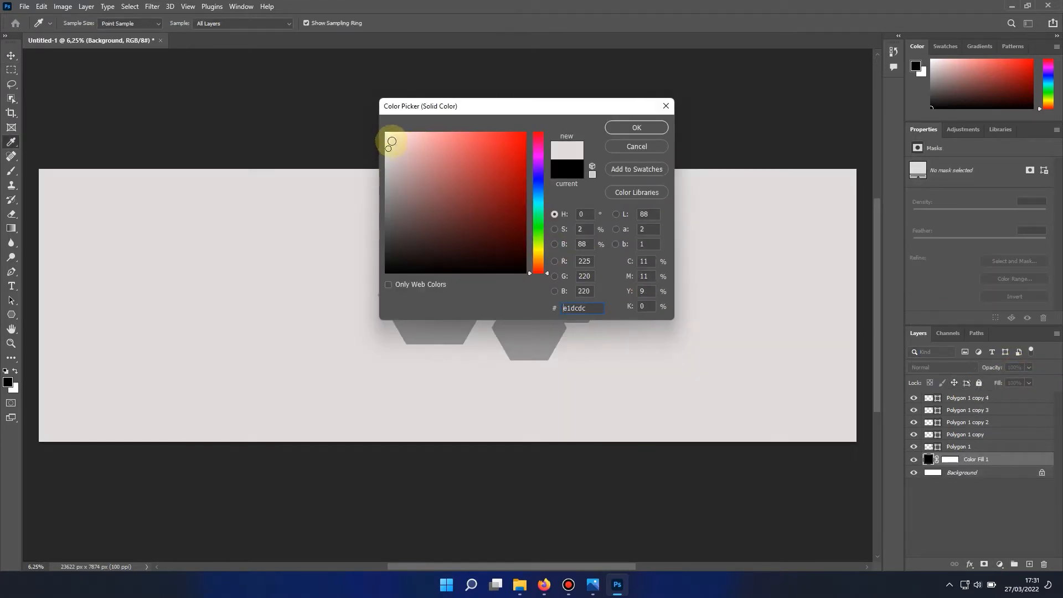
left_click(385, 154)
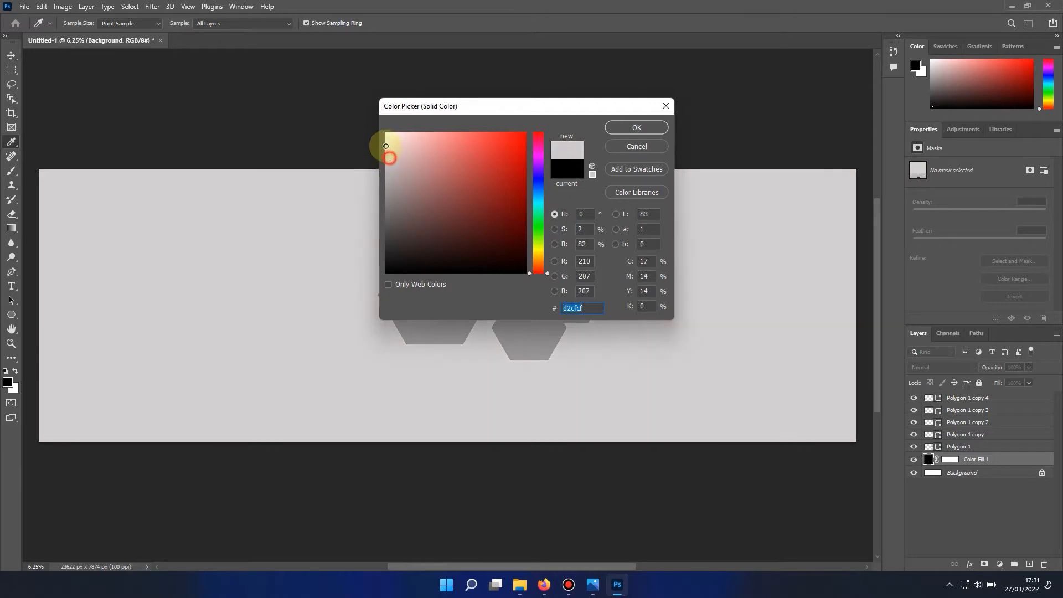
left_click(384, 144)
left_click(386, 156)
left_click(386, 158)
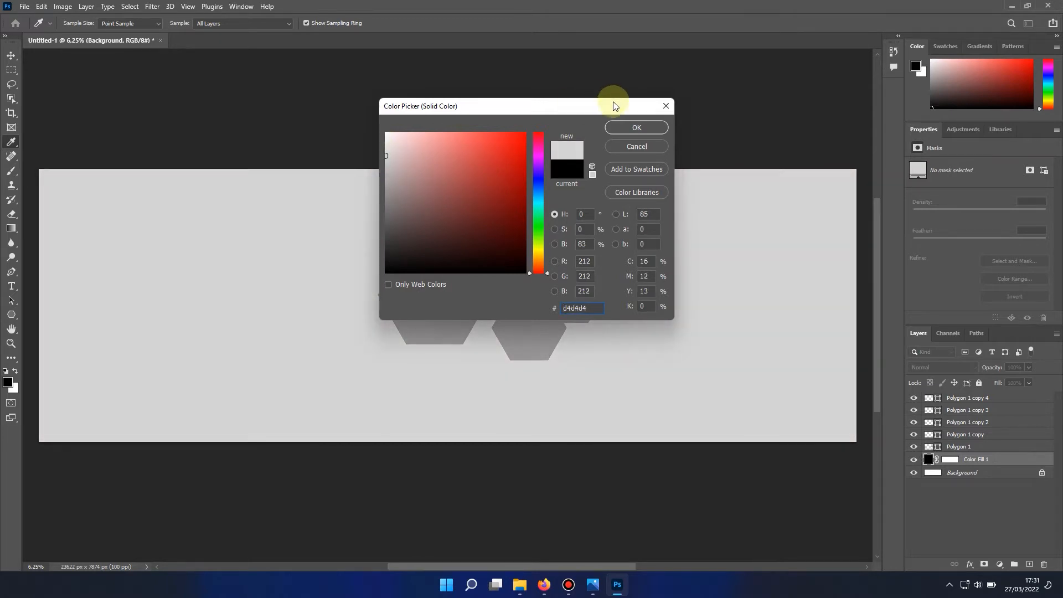
left_click(621, 129)
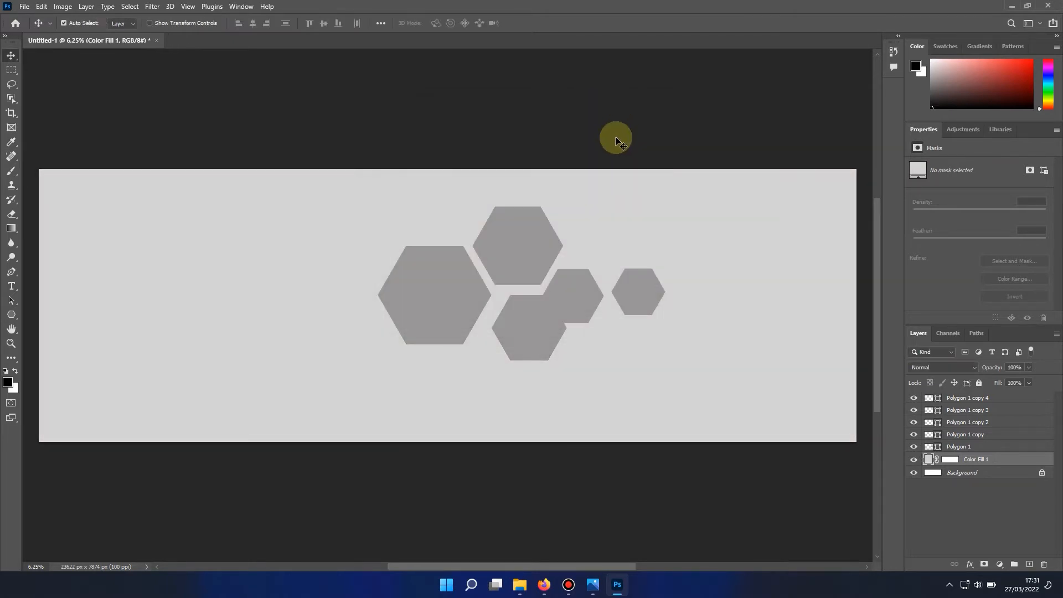
Step: Mask the Color Fill layer with a black-to-white diamond gradient spreading from the canvas centre, and darken its fill to medium grey
left_click(949, 460)
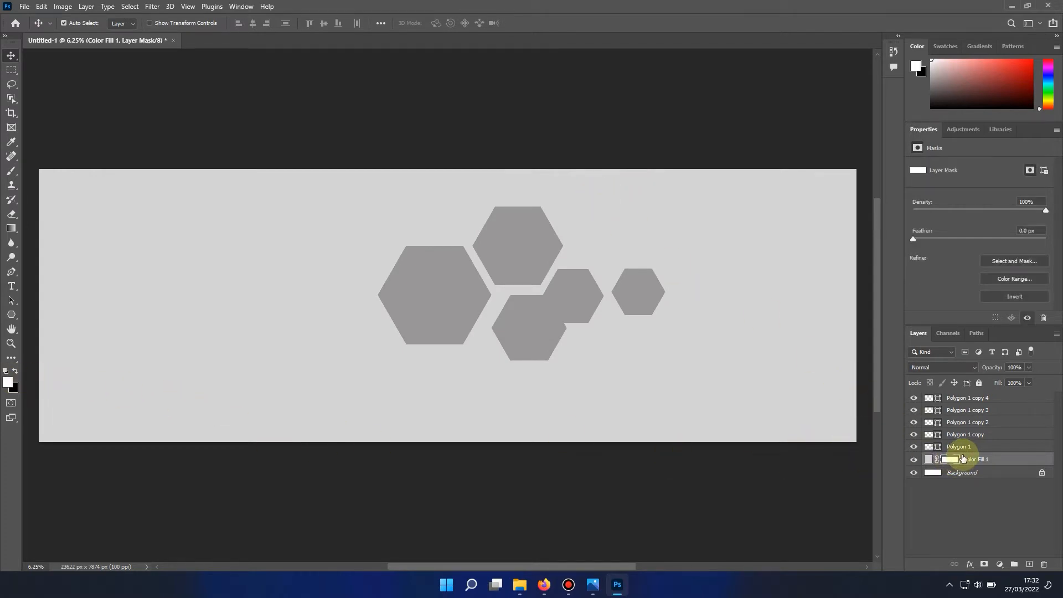
left_click(11, 228)
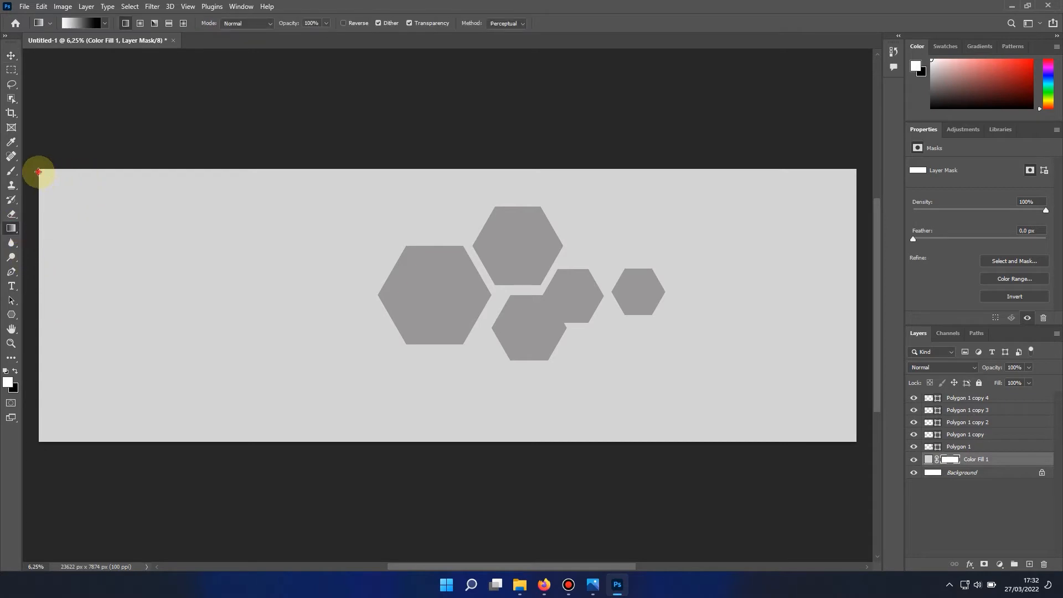
left_click_drag(310, 271, 380, 301)
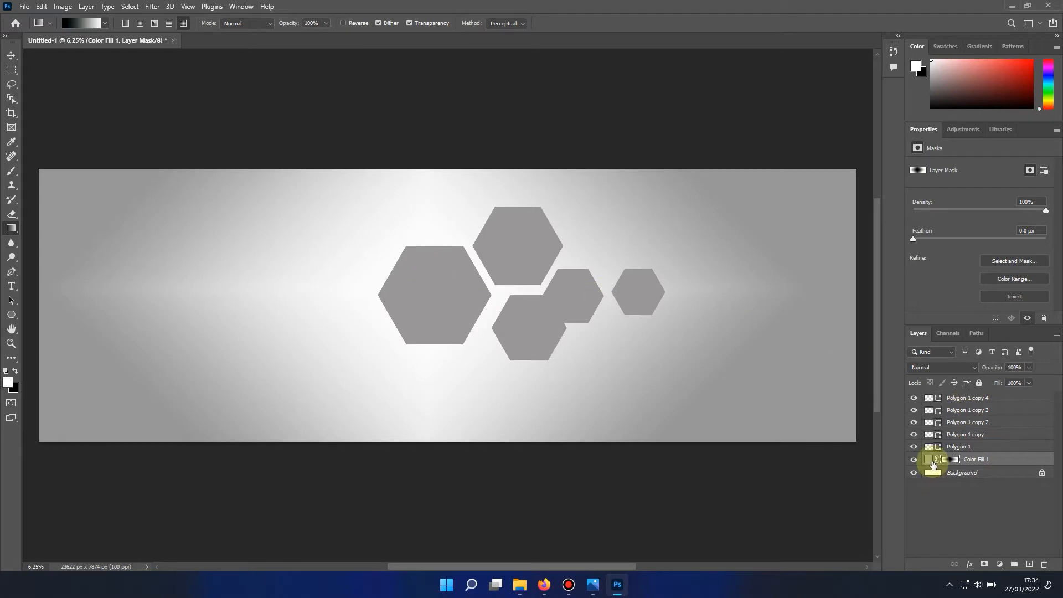
left_click(929, 459)
left_click(926, 463)
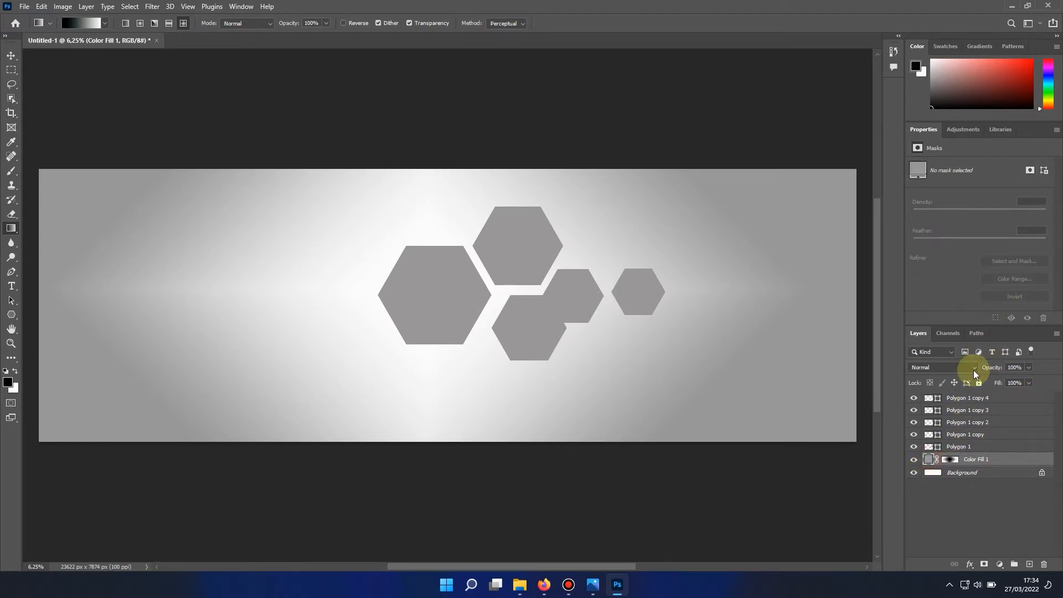
Step: Add a Drop Shadow layer effect to the largest hexagon
left_click(10, 57)
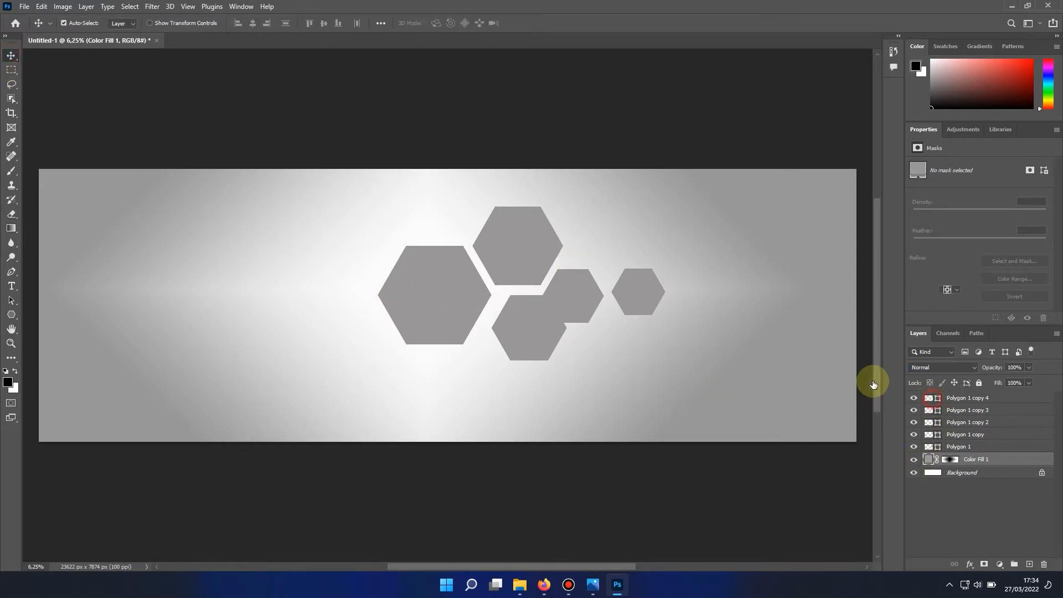
left_click(640, 294)
left_click(451, 291)
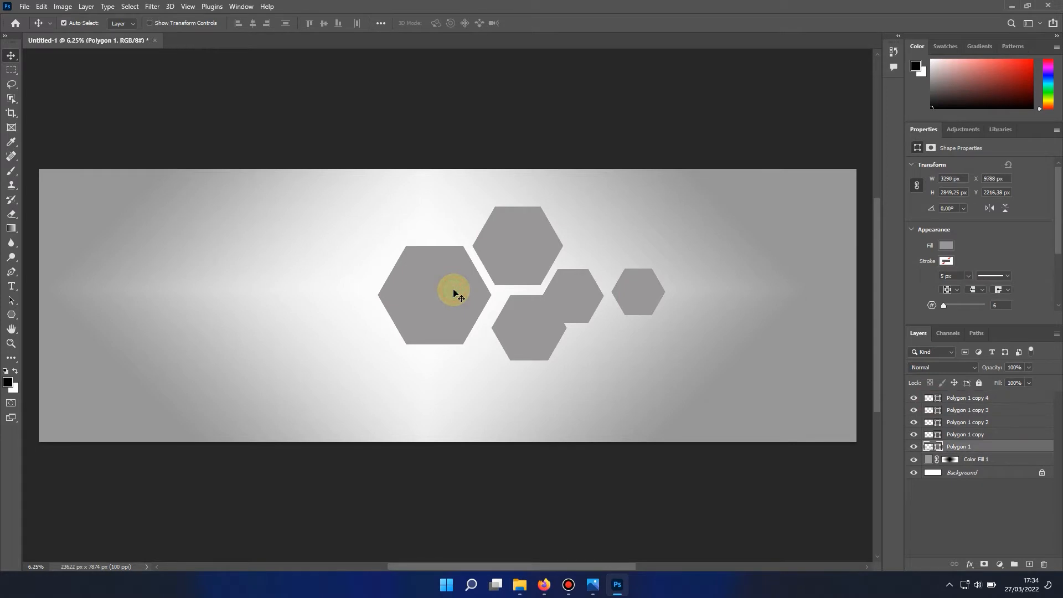
right_click(961, 447)
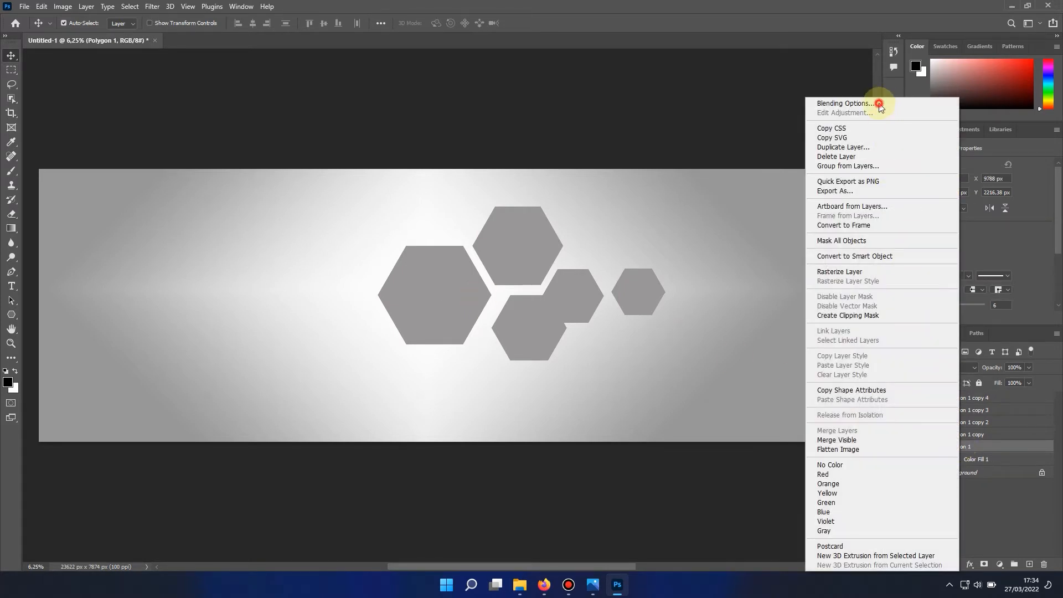
left_click(880, 104)
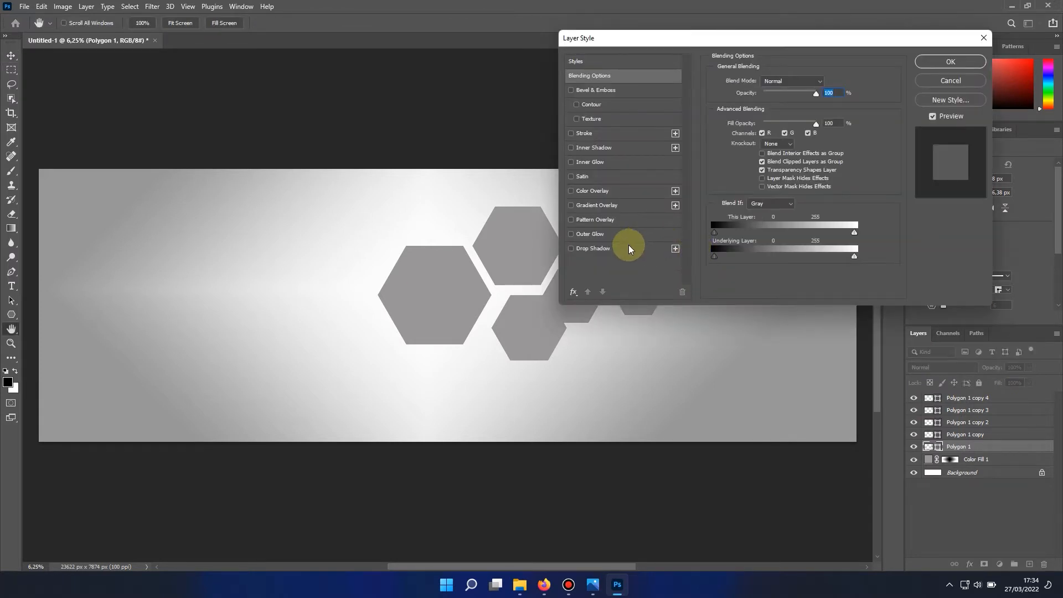
left_click(593, 248)
Step: Set the drop shadow to 50% opacity, 35° angle, 178 px distance, 13% spread and about 169 px size
left_click_drag(755, 154, 795, 143)
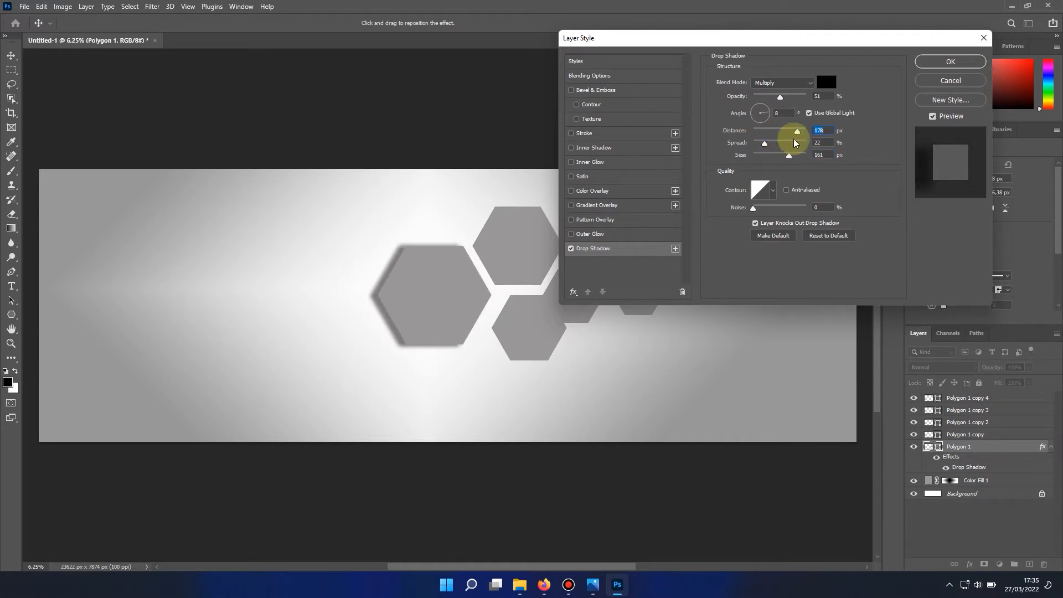
left_click_drag(766, 105, 768, 108)
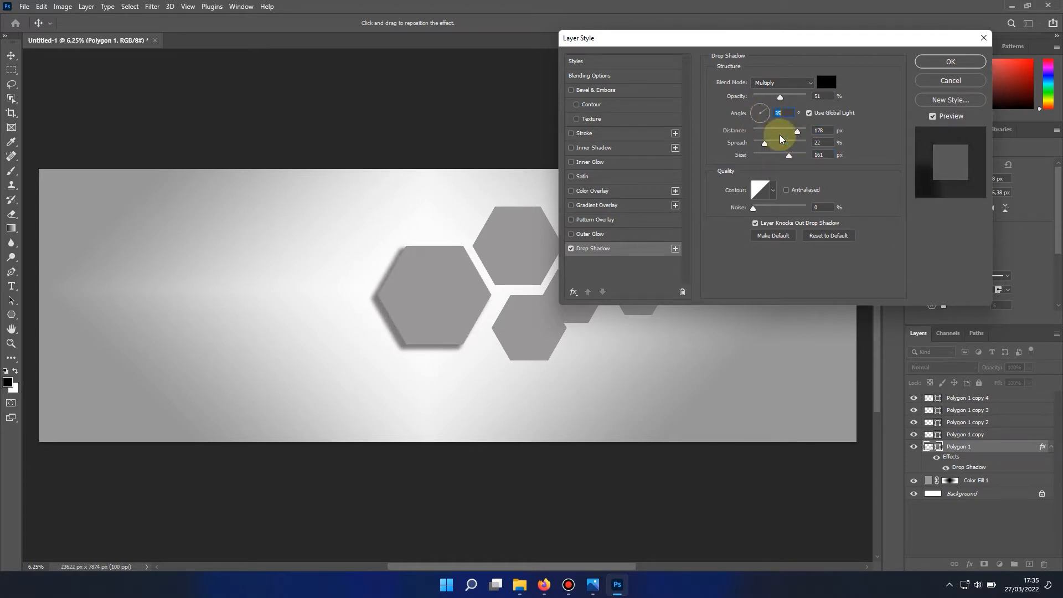
left_click_drag(789, 156, 760, 143)
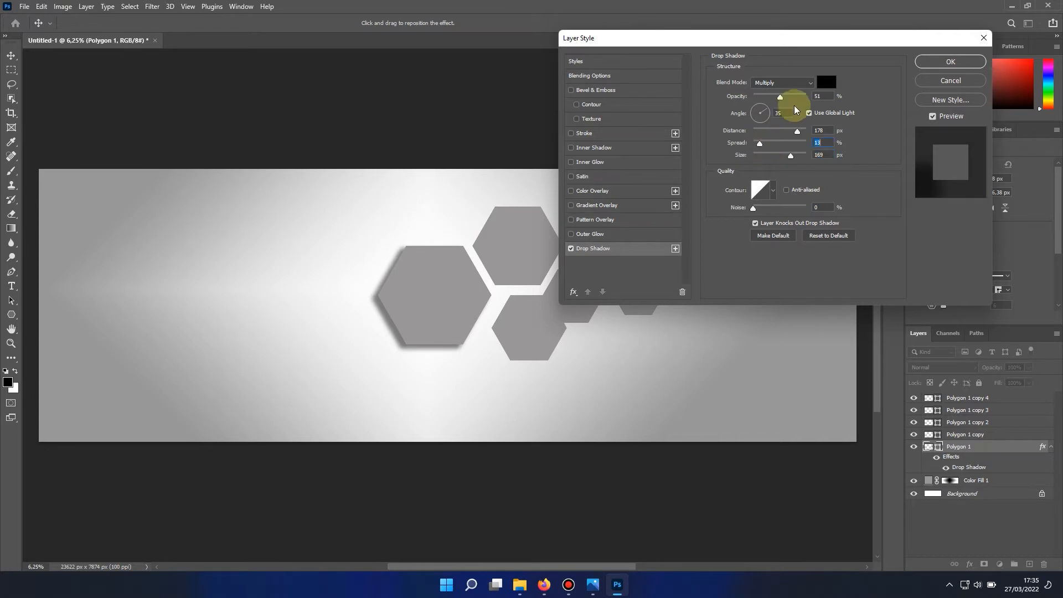
mouse_move(779, 97)
left_mouse_down()
mouse_move(769, 99)
mouse_move(782, 103)
left_mouse_up()
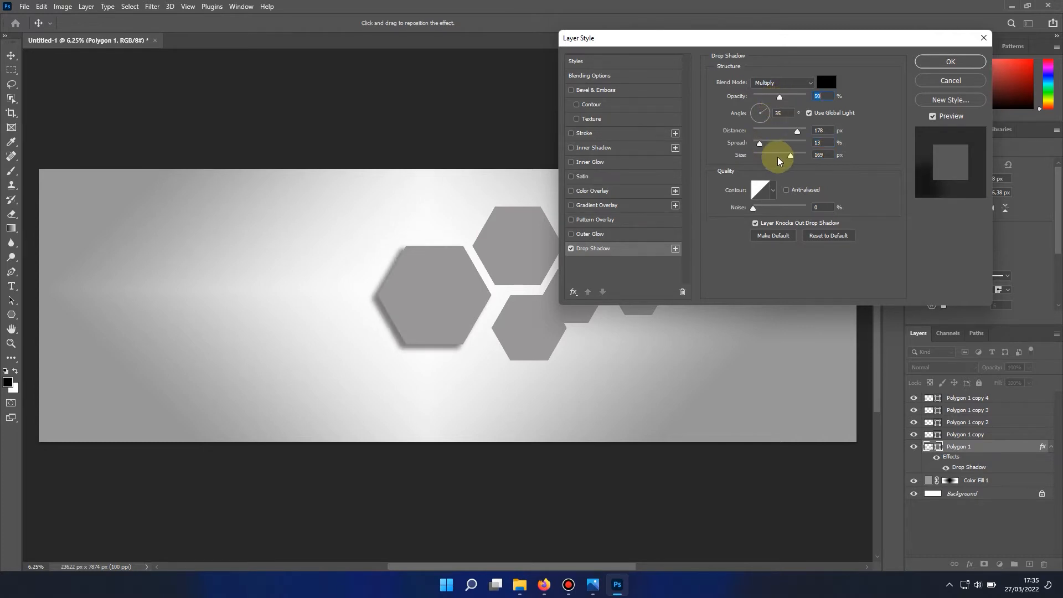
left_click_drag(791, 155, 792, 156)
key("Return")
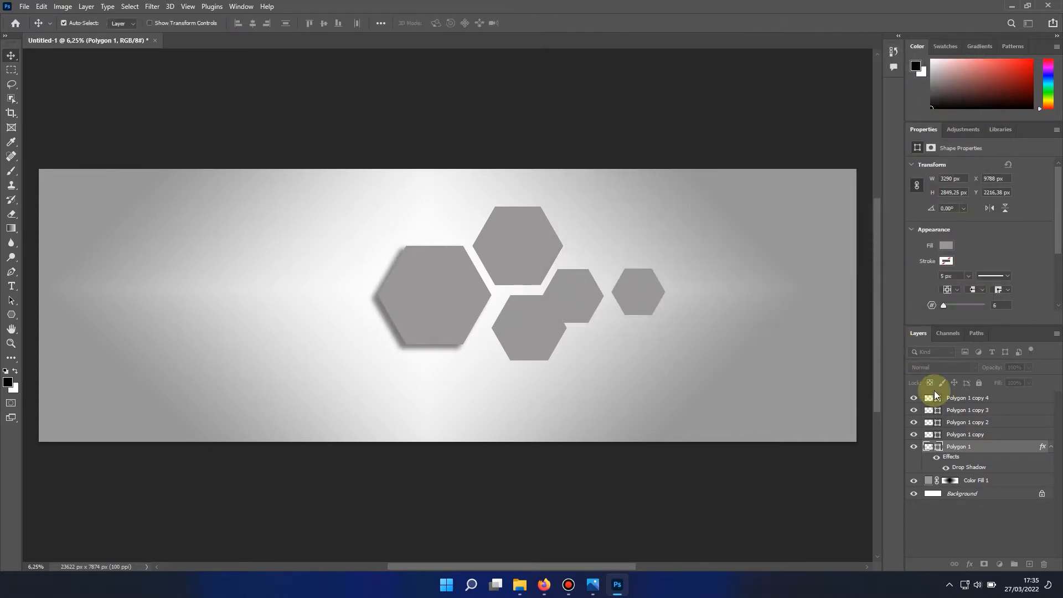
Step: Copy the largest hexagon's layer style and paste it onto the four other hexagon layers
right_click(962, 448)
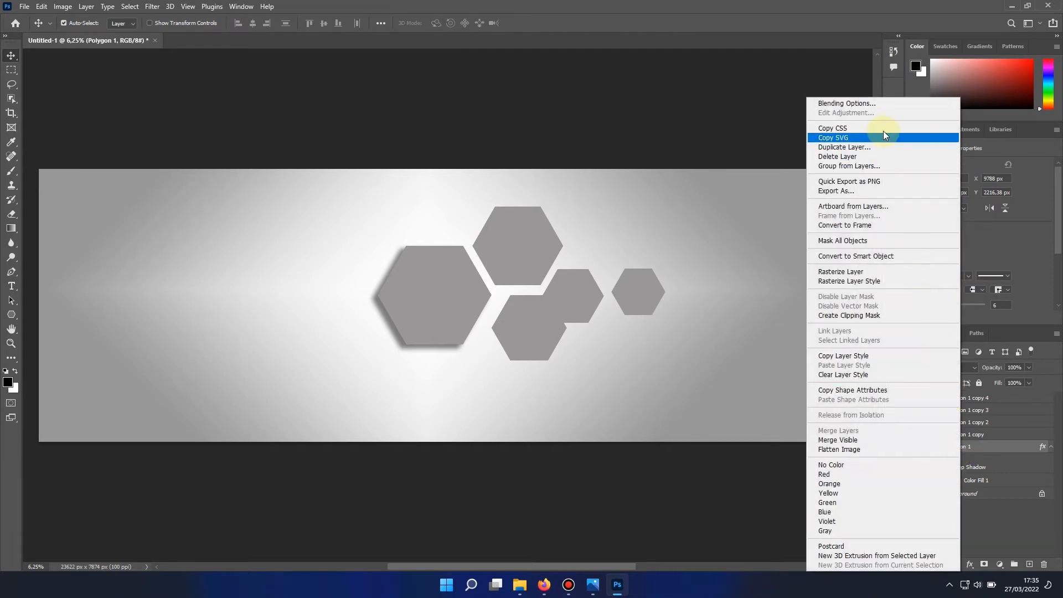
left_click(848, 358)
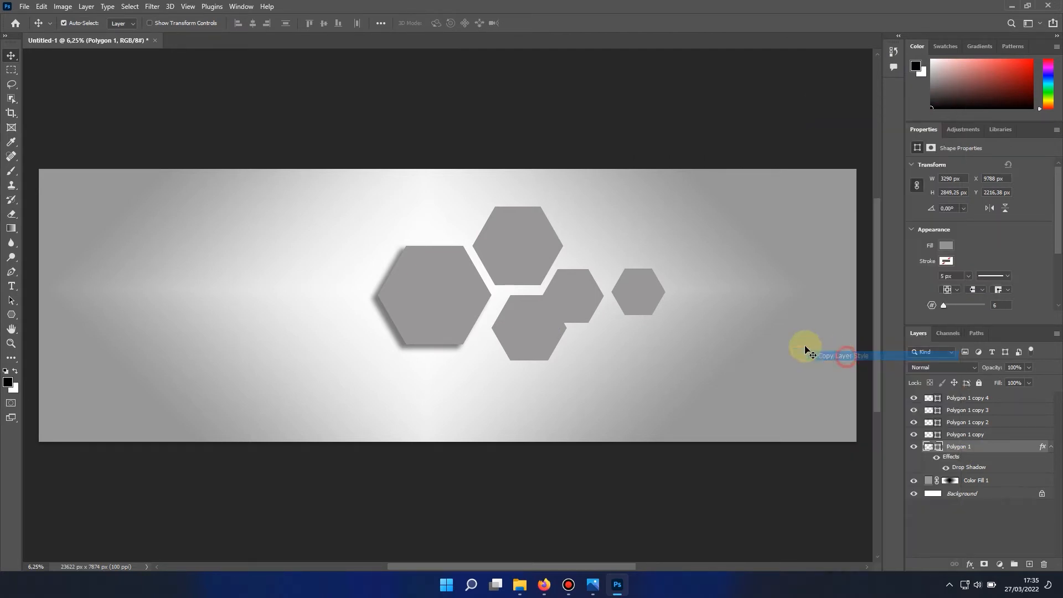
left_click(967, 399)
left_click(965, 436, "shift")
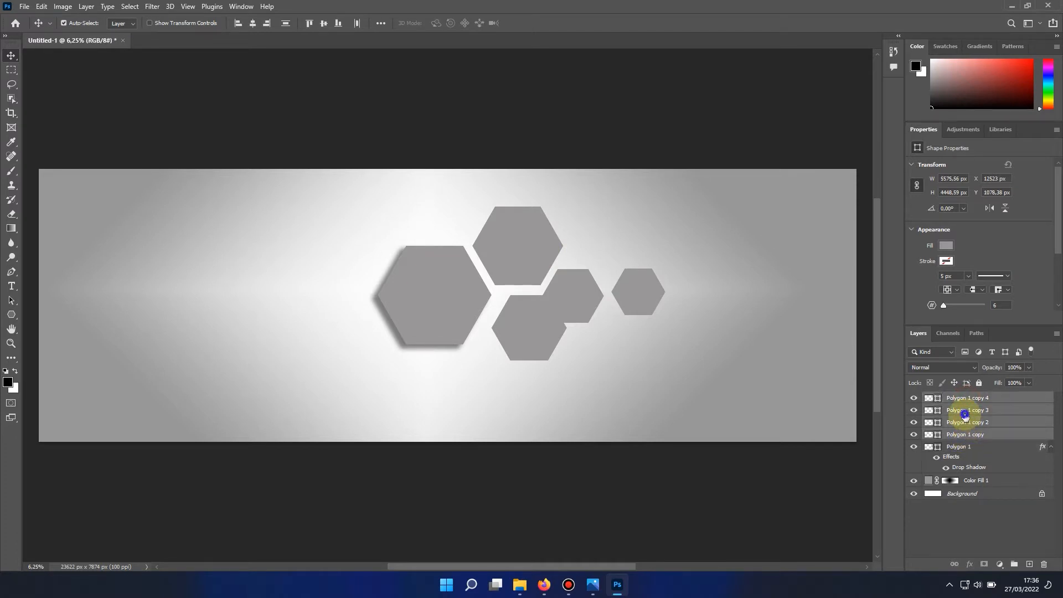
right_click(964, 413)
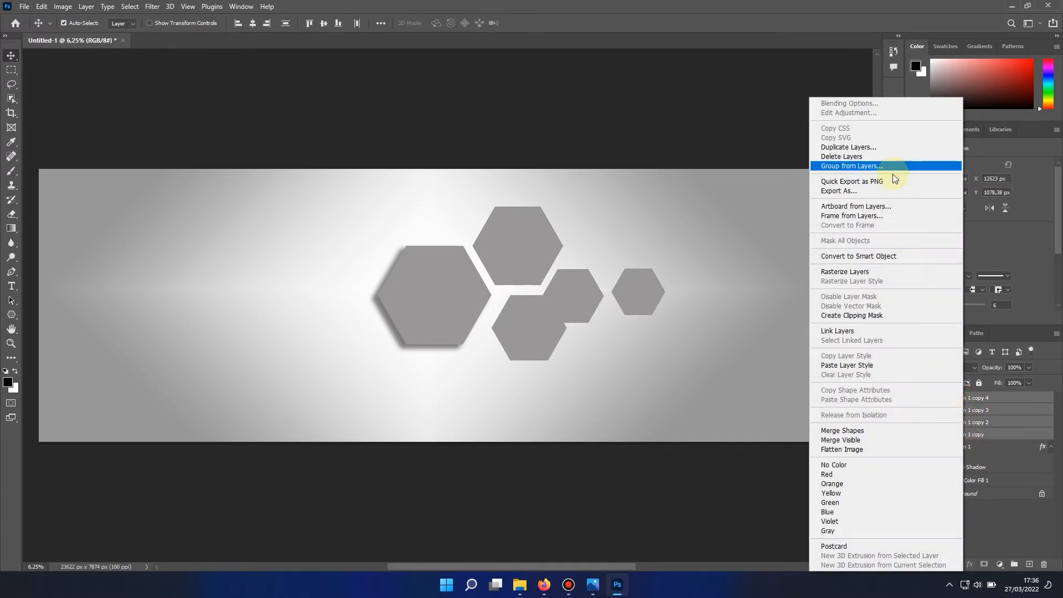
left_click(867, 365)
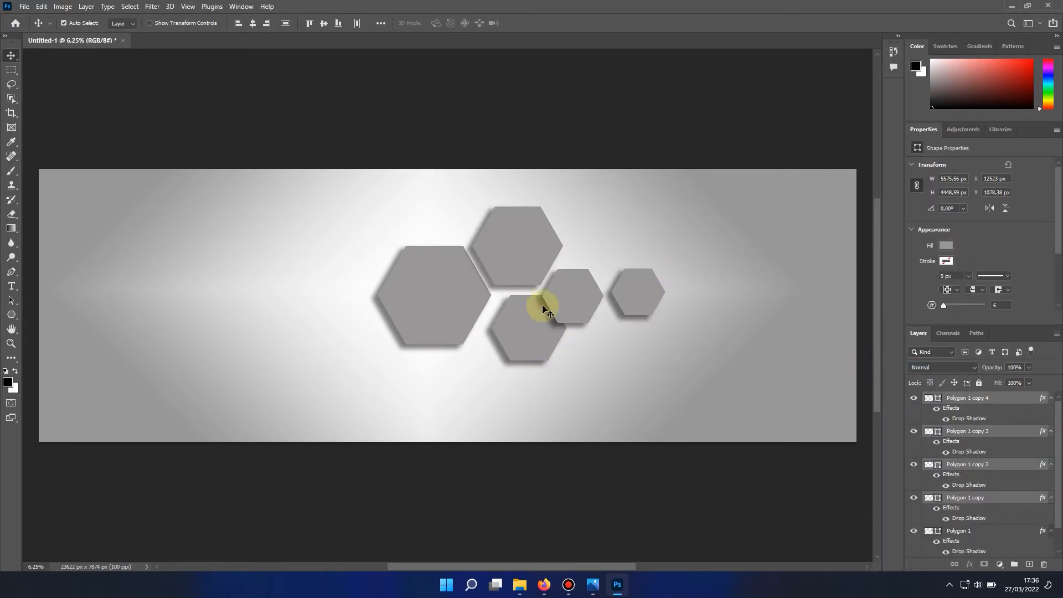
Step: Duplicate the hexagon at the lower right of the largest one and place the copy at the large hexagon's lower left
left_click(435, 303)
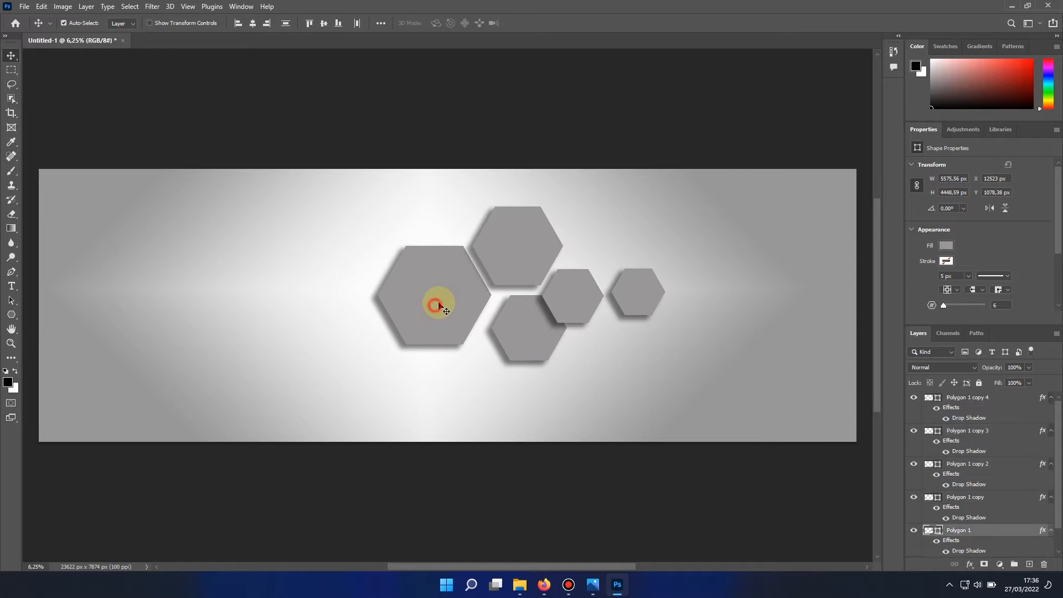
left_click(506, 268)
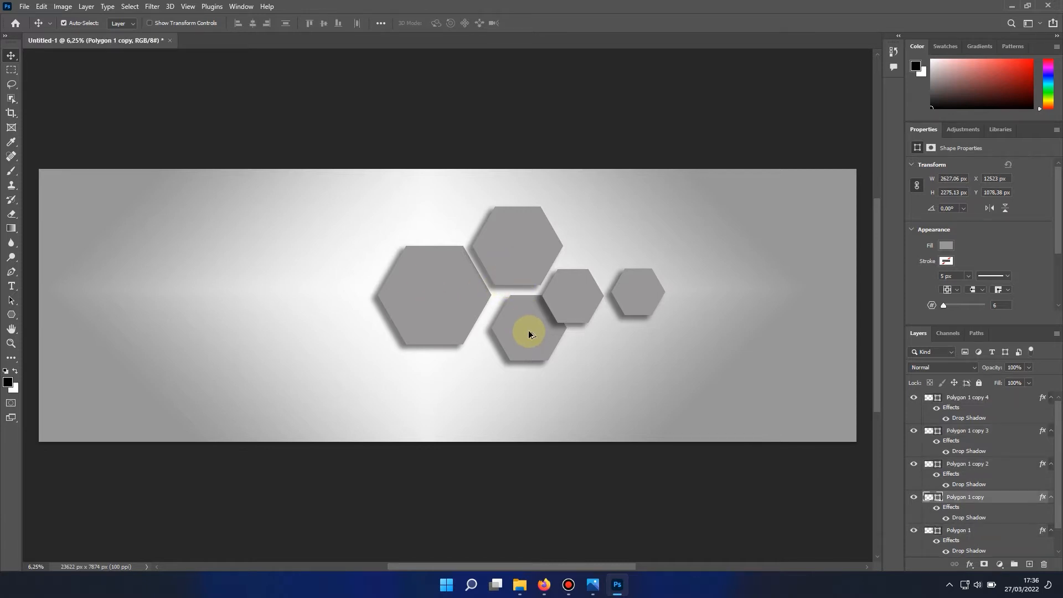
left_click_drag(523, 337, 344, 328)
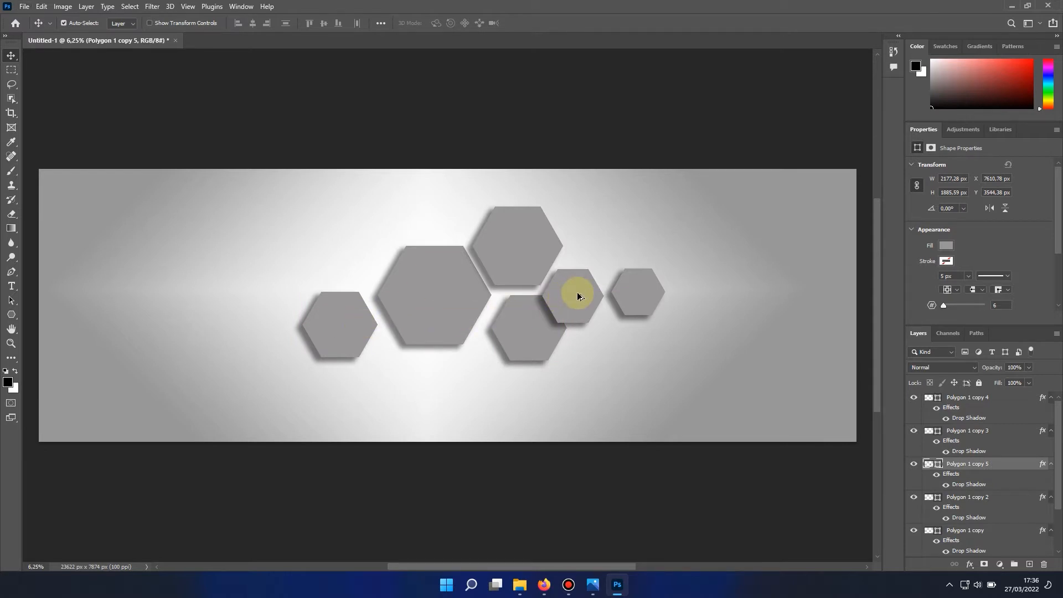
Step: Duplicate the second-smallest hexagon, scale the copy to about 133% and place it above the new lower-left hexagon
left_click_drag(577, 291, 335, 257)
key("ctrl+t")
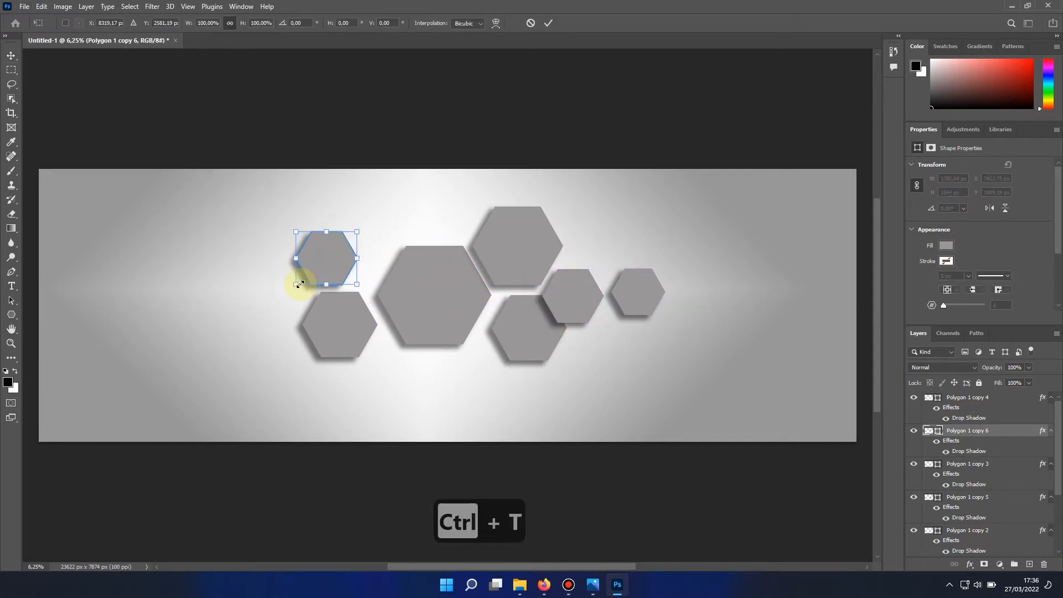
left_click_drag(294, 286, 276, 303)
left_click_drag(318, 261, 343, 251)
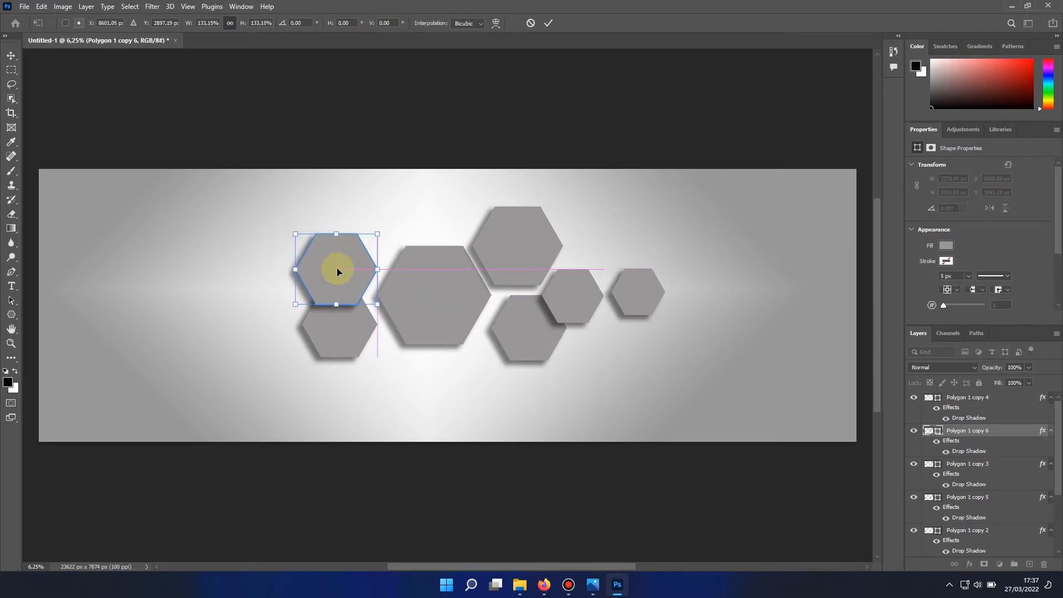
left_click(12, 54)
Step: Shift the lower-left hexagon slightly right, closer to the largest one, and enlarge the upper-left hexagon a little
left_click_drag(335, 338, 360, 338)
left_click(351, 275)
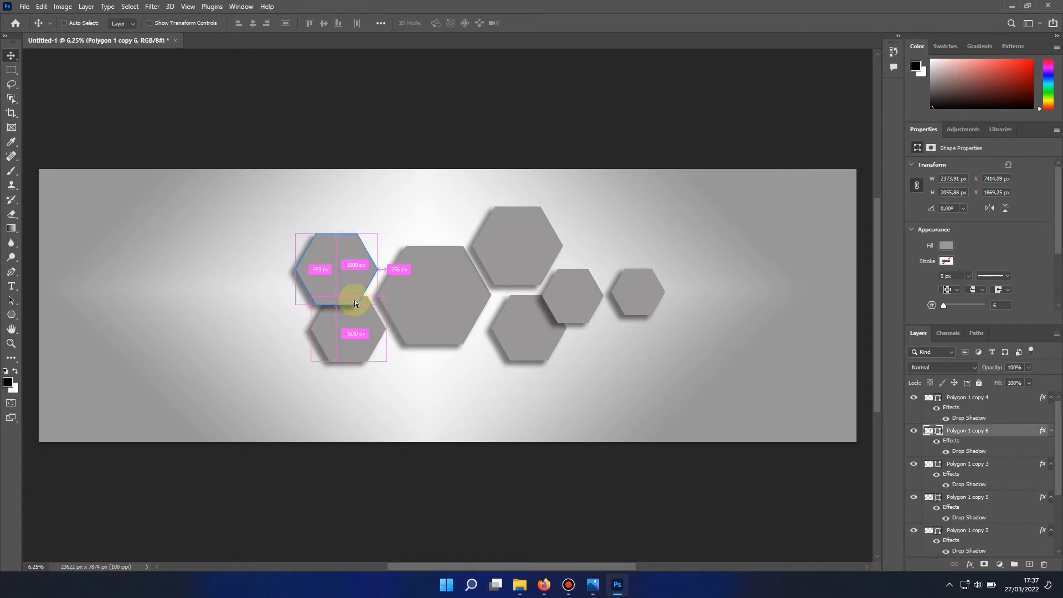
key("ctrl+t")
left_click_drag(377, 234, 383, 228)
left_click(11, 55)
left_click(362, 321)
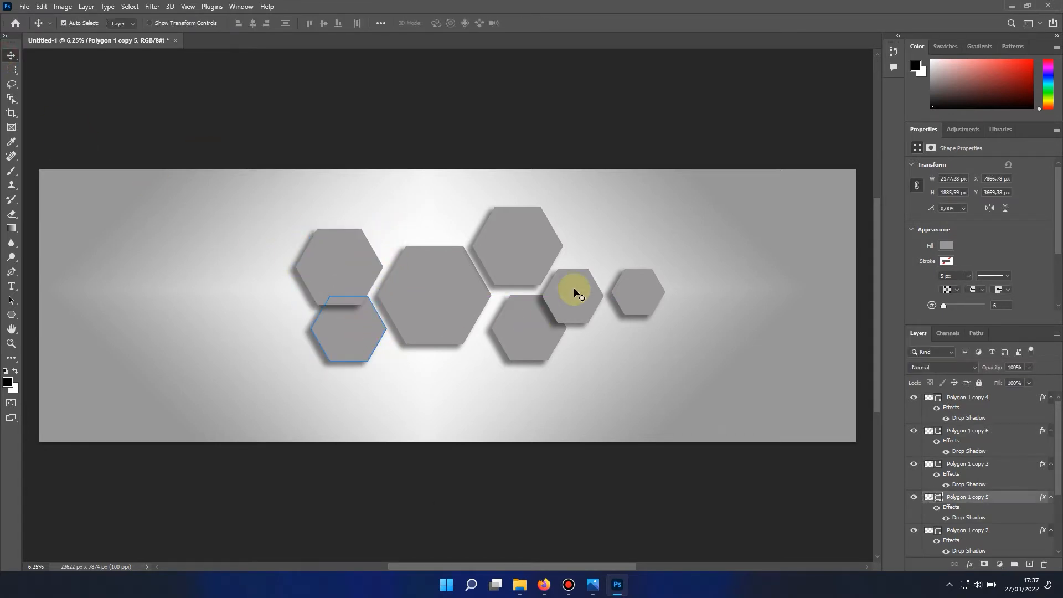
Step: Add a copy of the second-smallest hexagon and two copies of the smallest one at the cluster's left end
left_click(578, 294)
left_click_drag(579, 295, 284, 311)
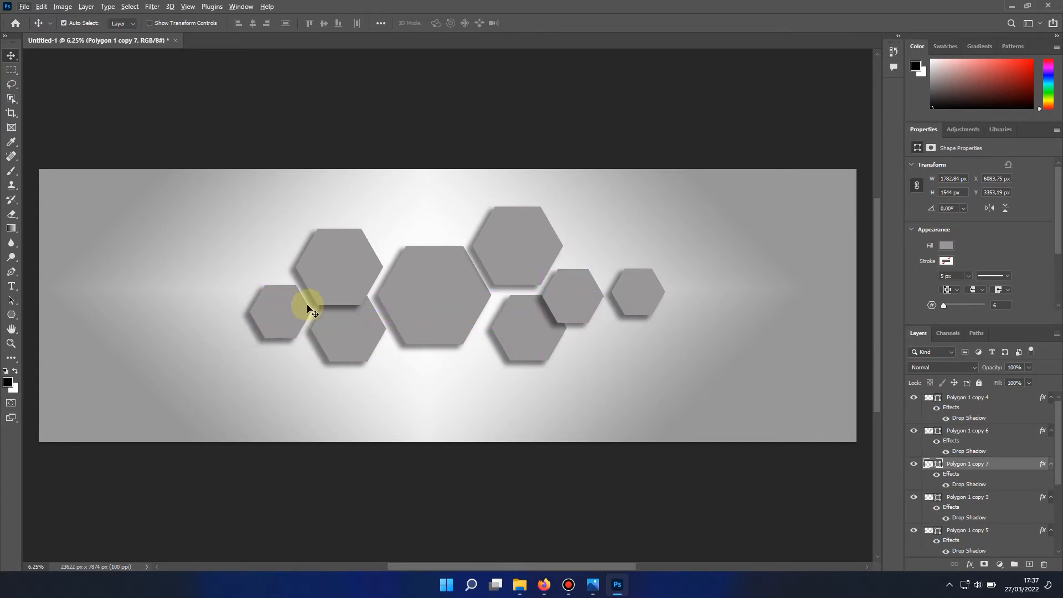
left_click_drag(628, 285, 234, 346)
Step: Undo the stray small hexagon copy over the largest one, and stack a pair of small hexagons at the cluster's right end
left_click_drag(240, 287, 437, 272)
key("ctrl+z")
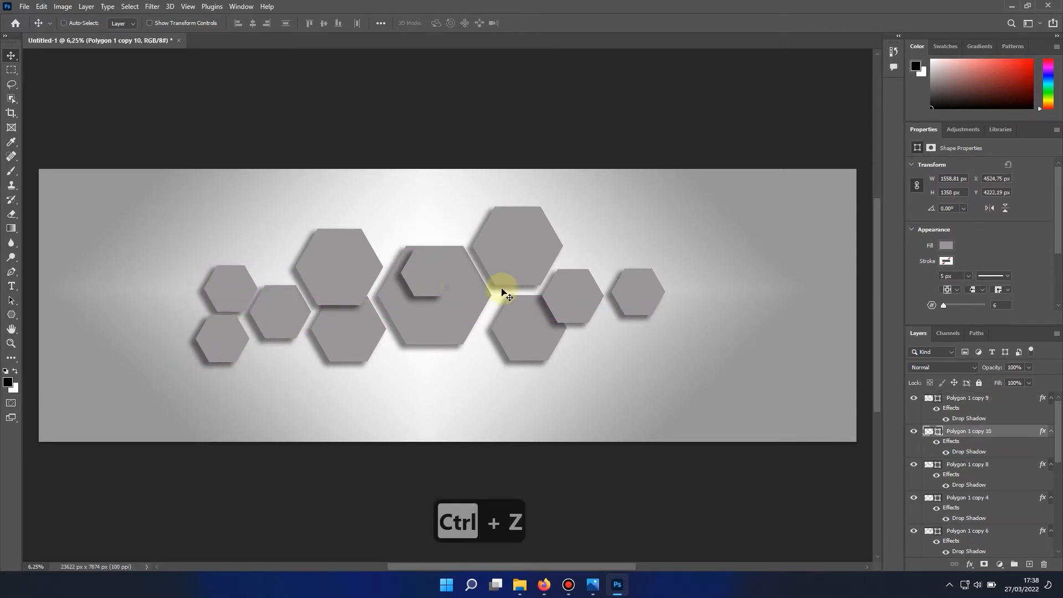
left_click_drag(645, 303, 627, 312)
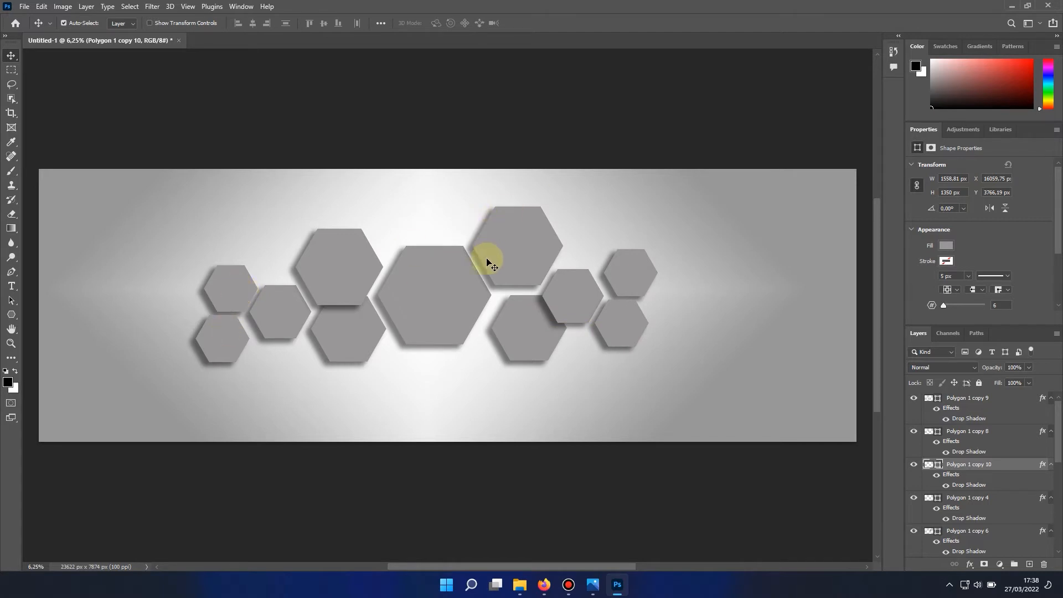
Step: Select all the hexagon layers and move the whole cluster slightly right to centre it on the banner
left_click(968, 405)
scroll(970, 410, "down", 5)
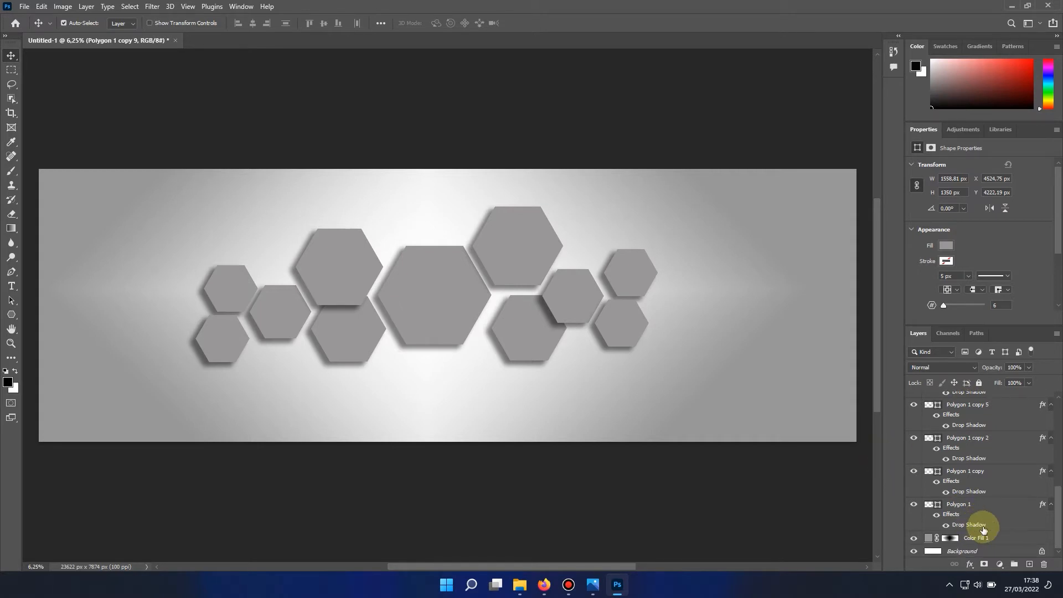
left_click(990, 508, "shift")
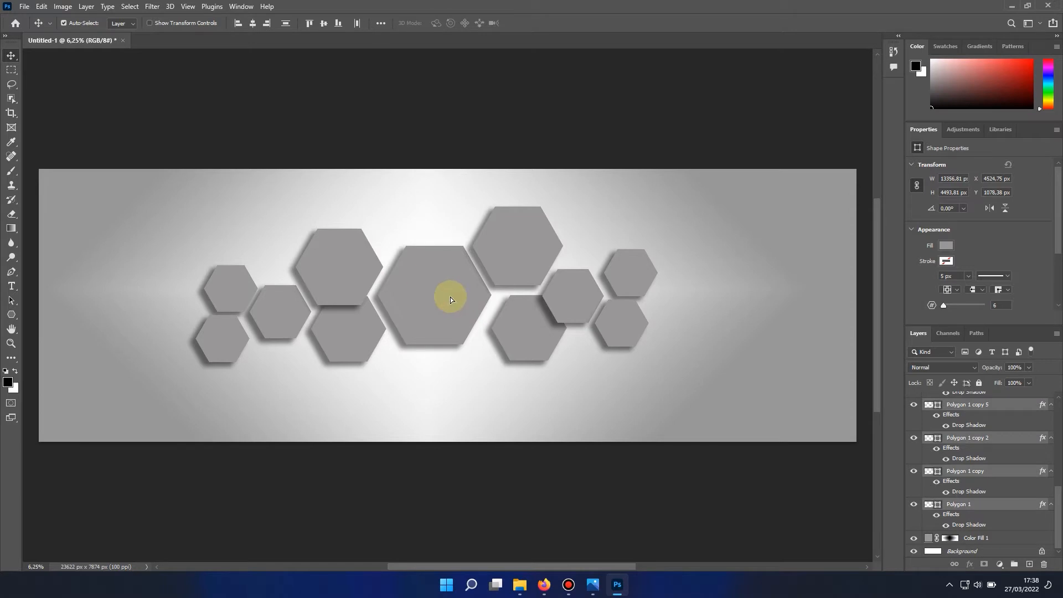
left_click_drag(451, 299, 471, 300)
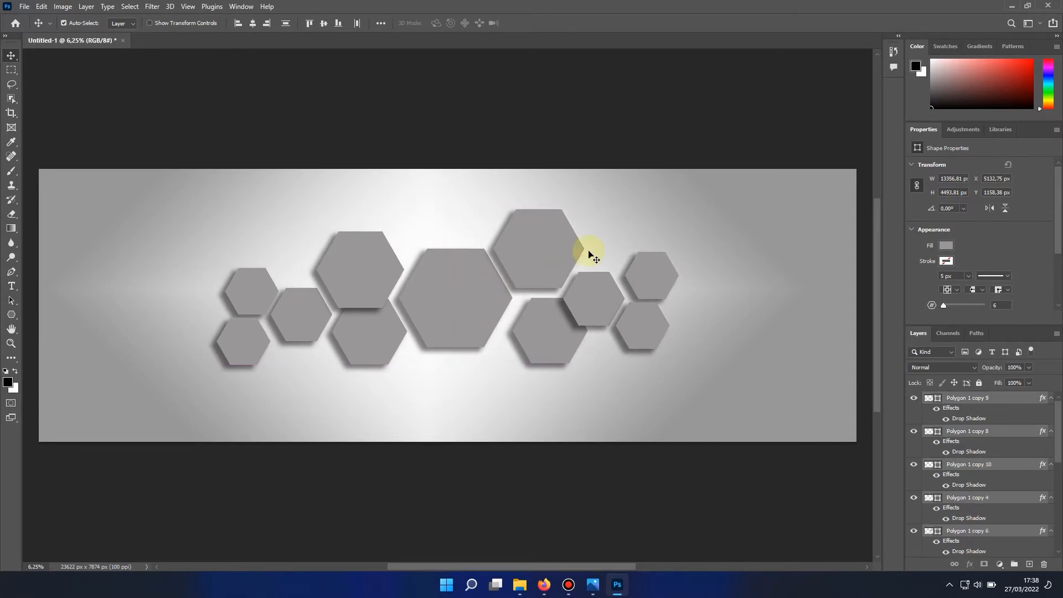
Step: Place Untitled-13.jpg from the spanduk folder as an embedded image directly above the largest hexagon's layer
left_click(676, 211)
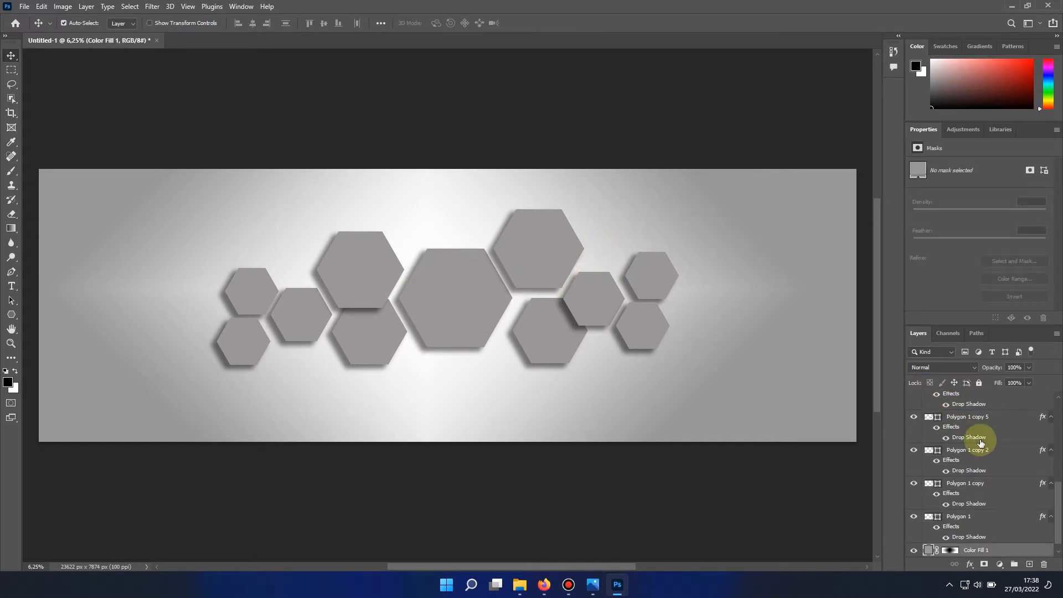
scroll(973, 438, "up", 8)
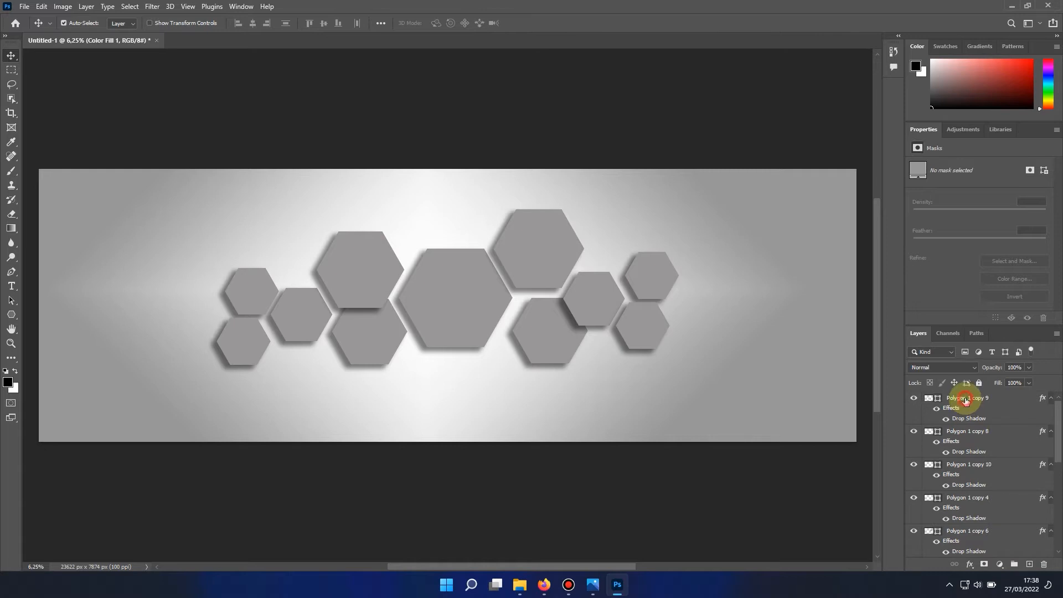
left_click(965, 400)
left_click(461, 288)
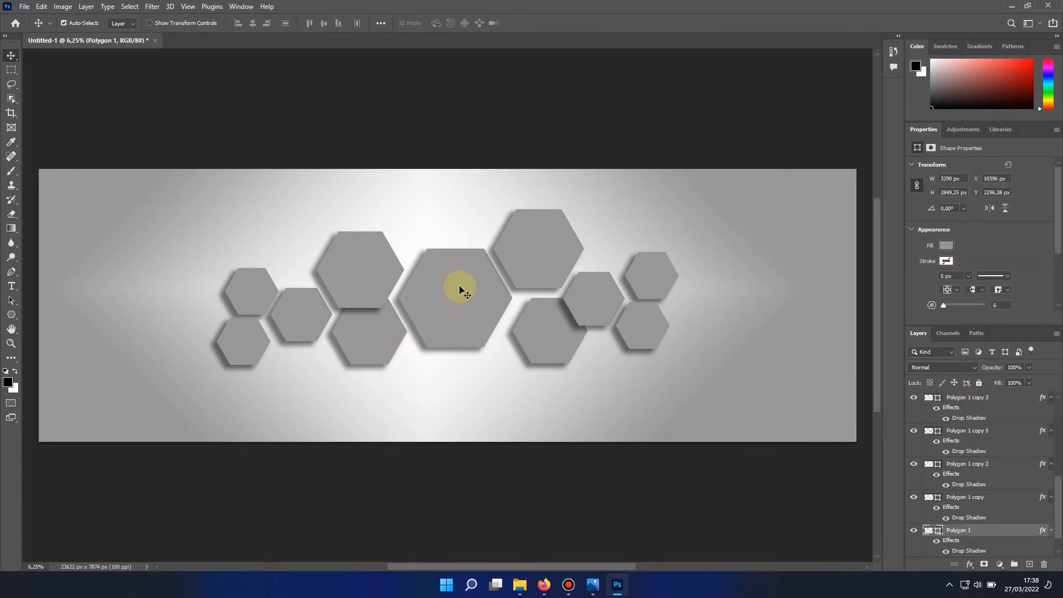
left_click(25, 7)
left_click(56, 227)
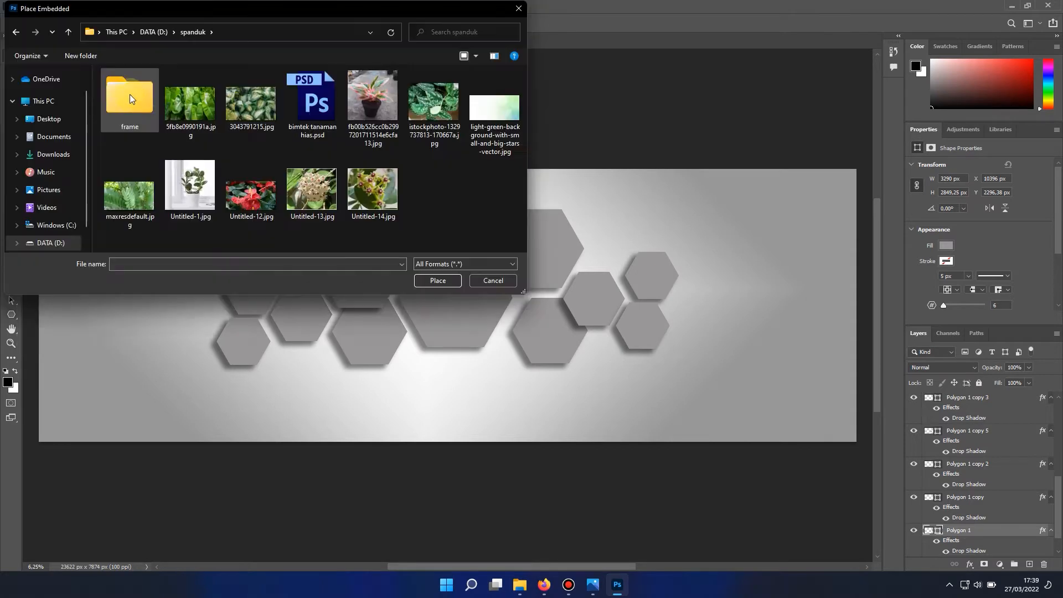
double_click(319, 191)
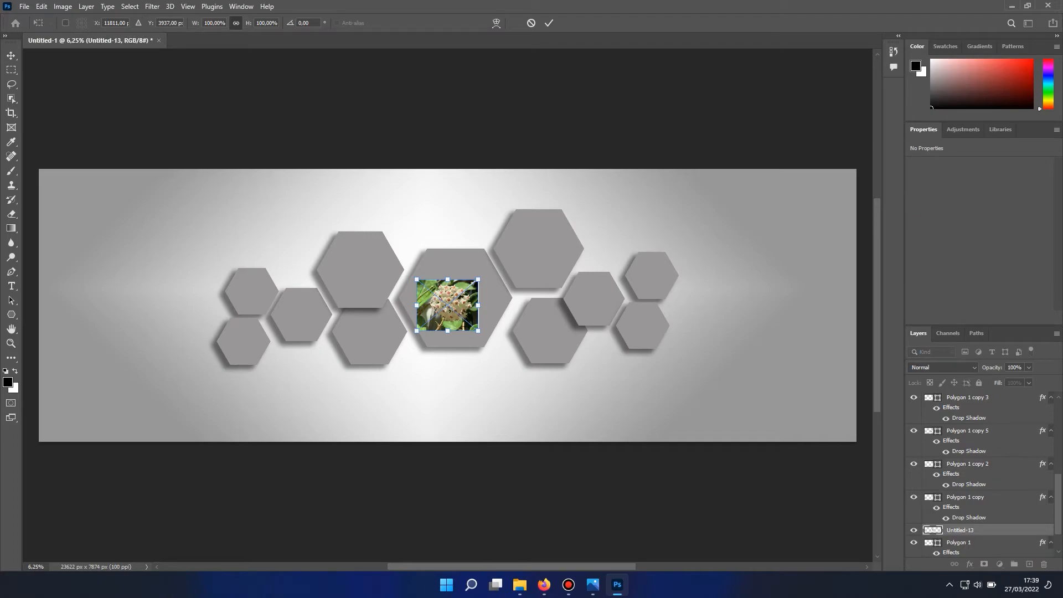
Step: Enlarge the white flower photo to about 219% and position it so it covers the largest hexagon
key("super+d")
key("super+d")
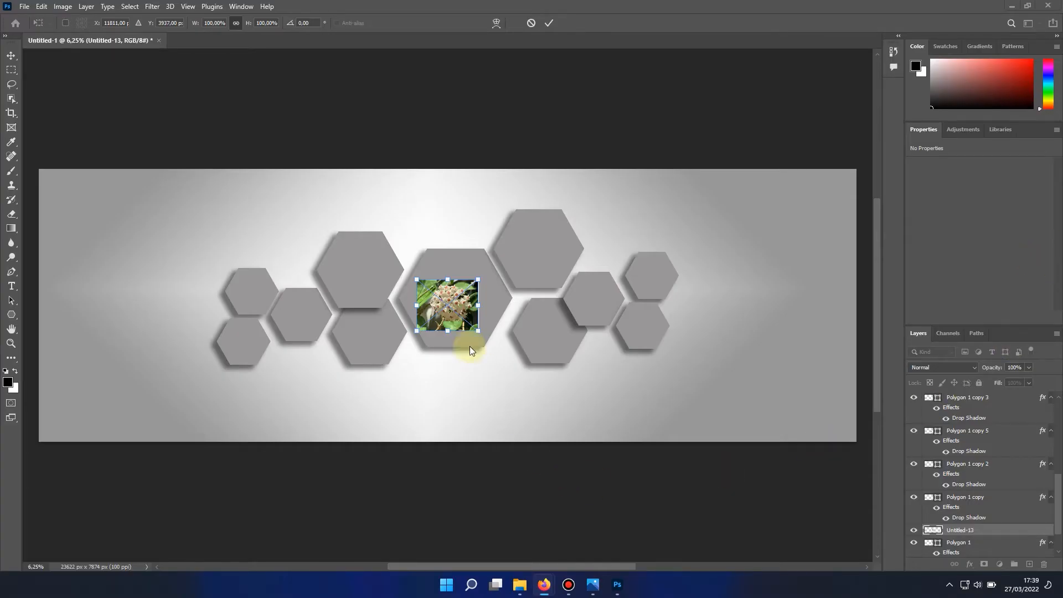
left_click(467, 295)
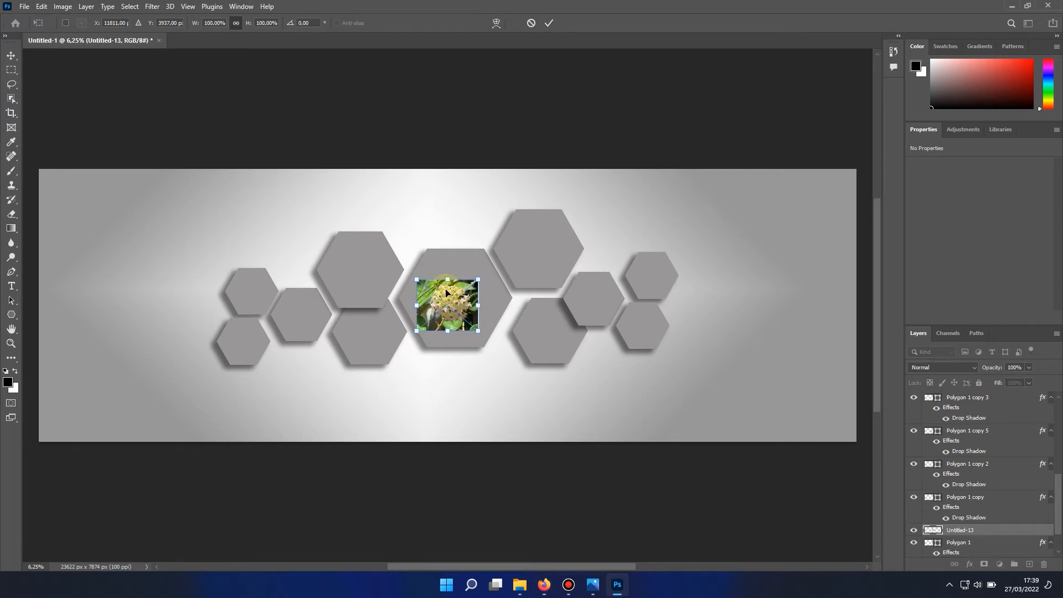
left_click_drag(447, 292, 570, 384)
left_click_drag(515, 301, 480, 302)
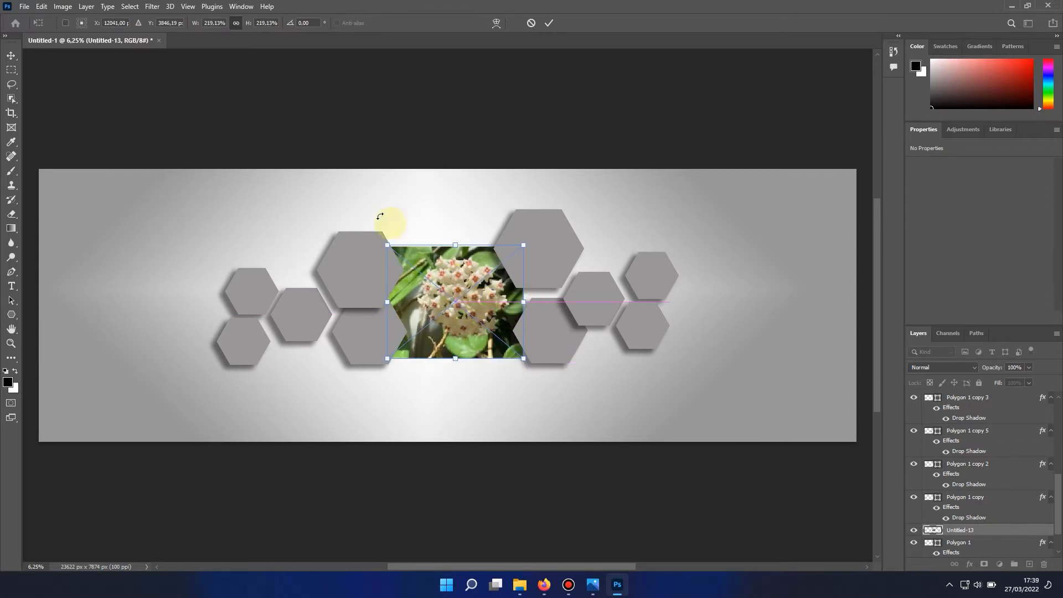
left_click(12, 55)
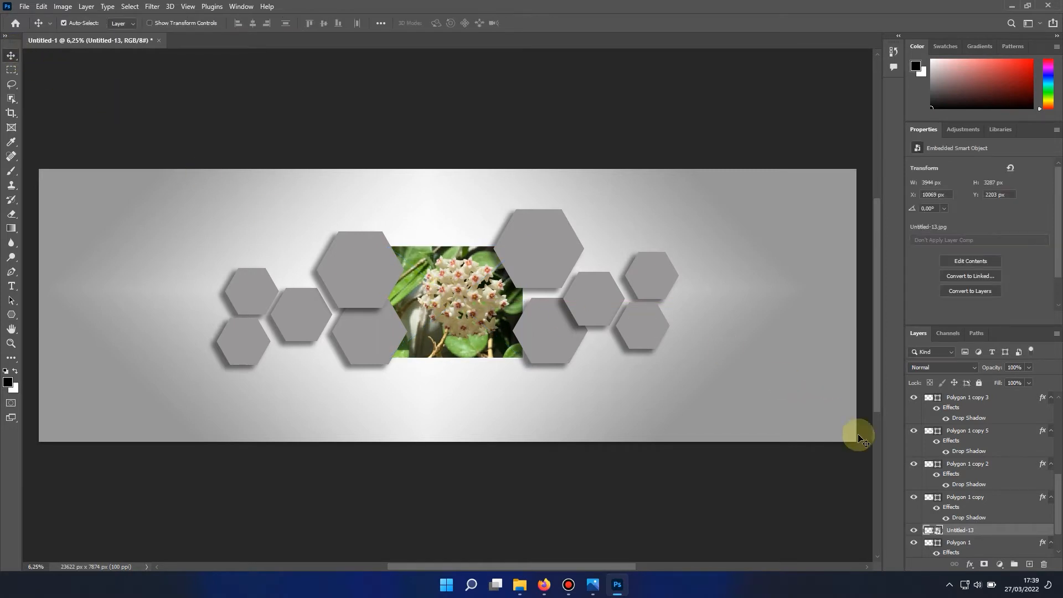
Step: Clip the white flower photo to the largest hexagon with a clipping mask and shift the photo slightly left inside it
scroll(942, 504, "down", 1)
right_click(973, 487)
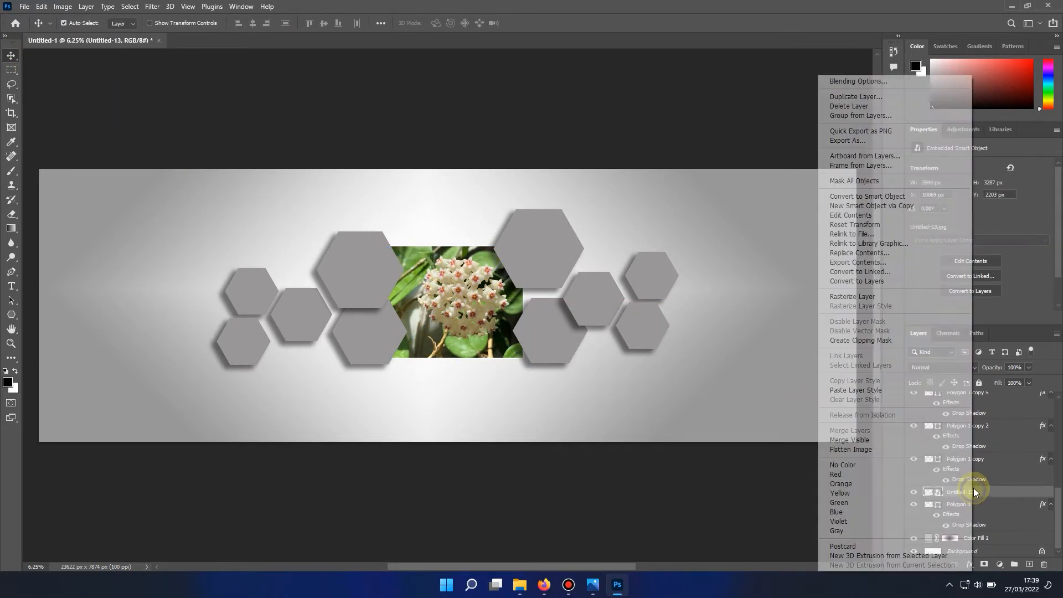
left_click(932, 343)
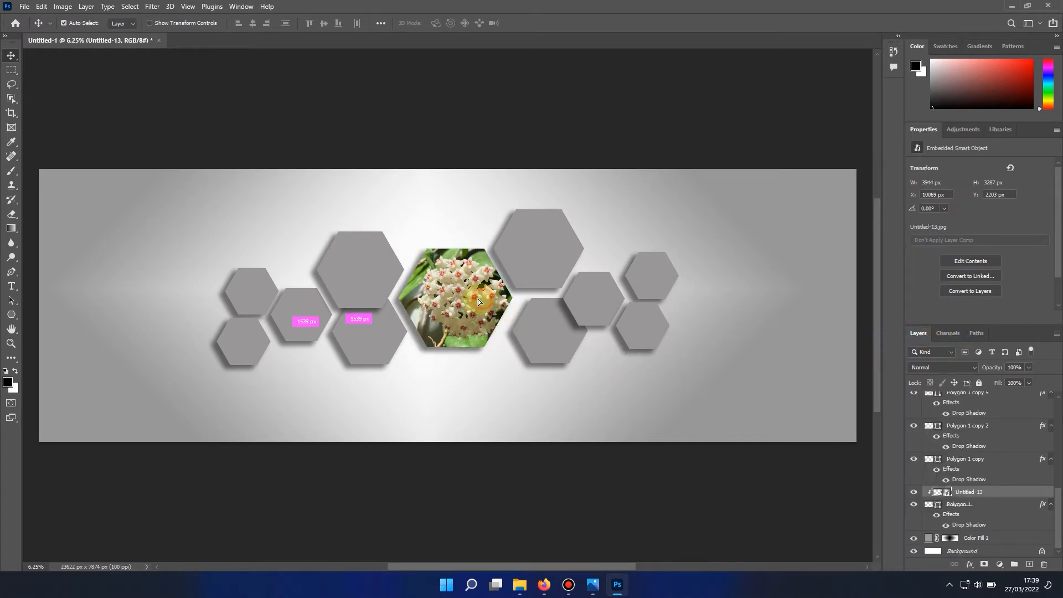
left_click_drag(478, 299, 474, 300)
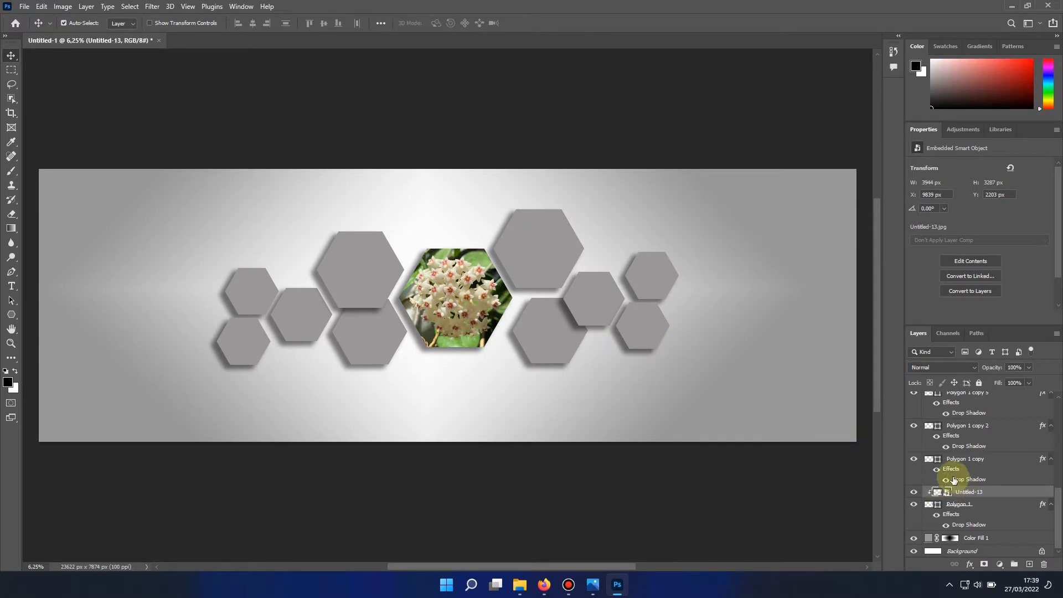
Step: Place Untitled-14.jpg as an embedded image directly above the layer of the hexagon at the upper right of the largest one
left_click(532, 241)
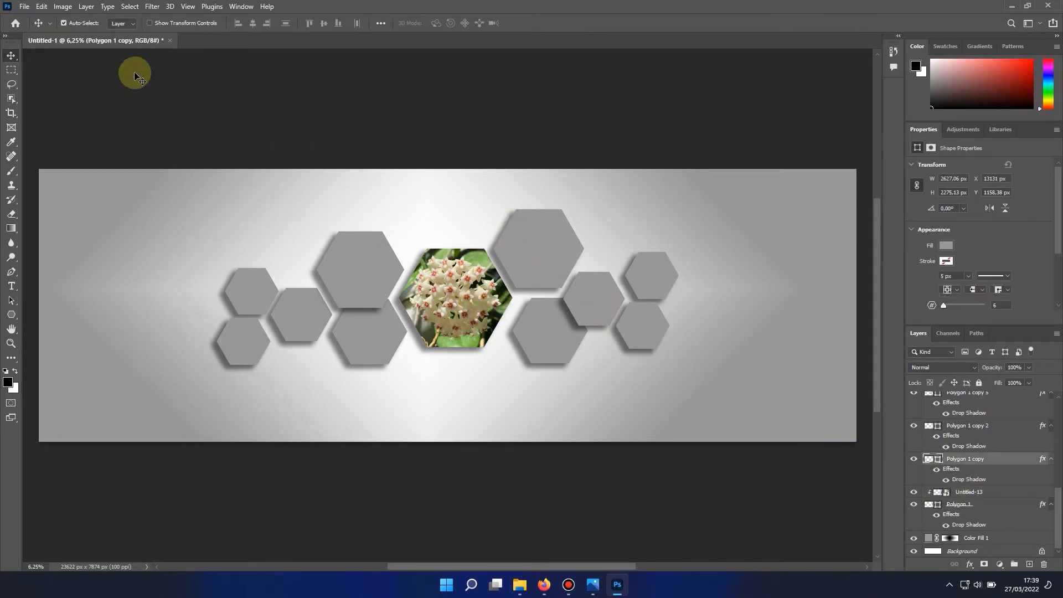
left_click(24, 8)
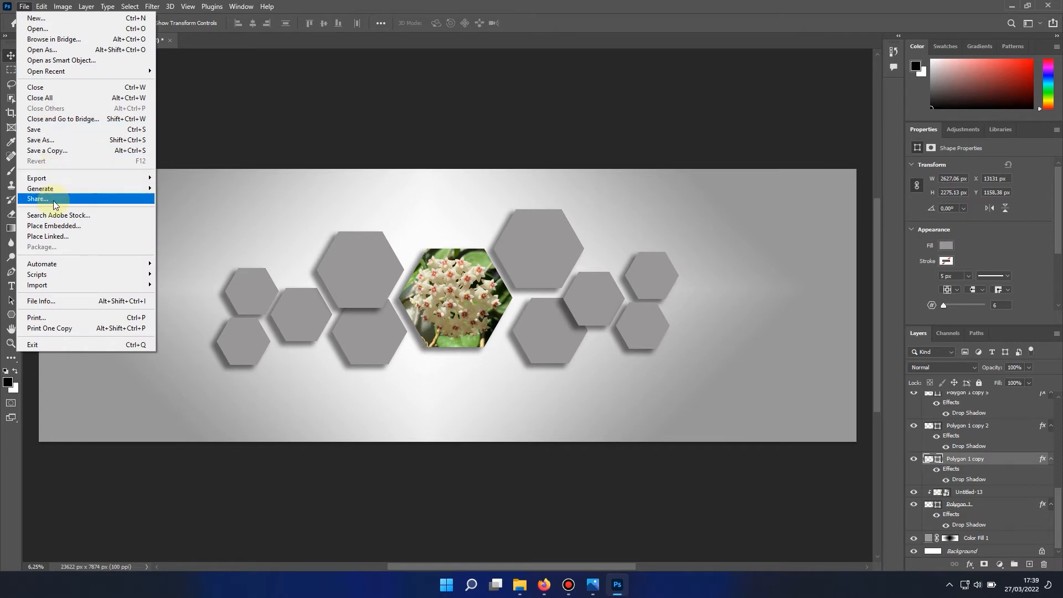
left_click(53, 226)
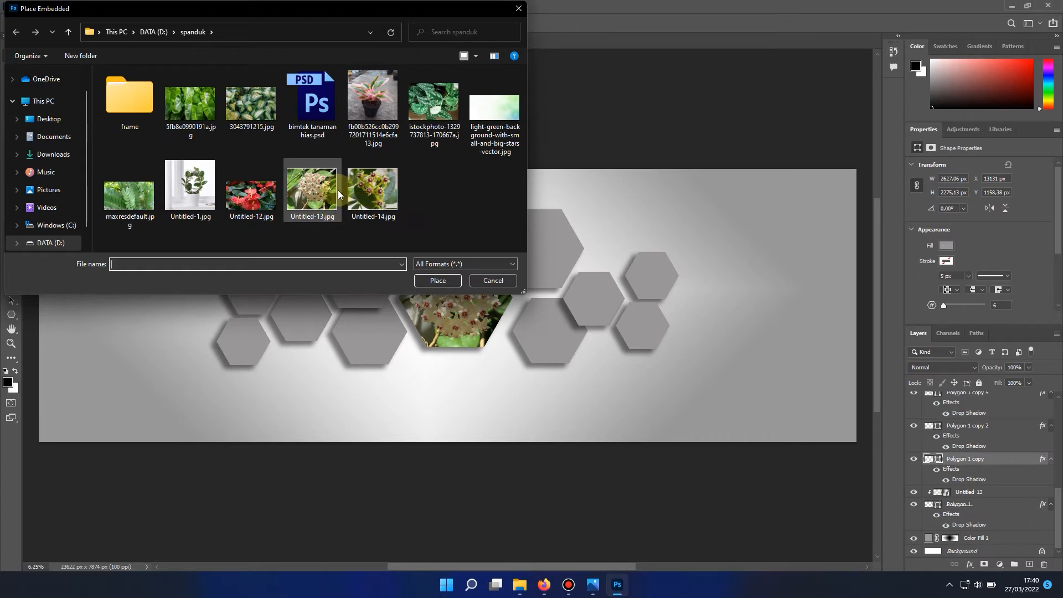
double_click(380, 181)
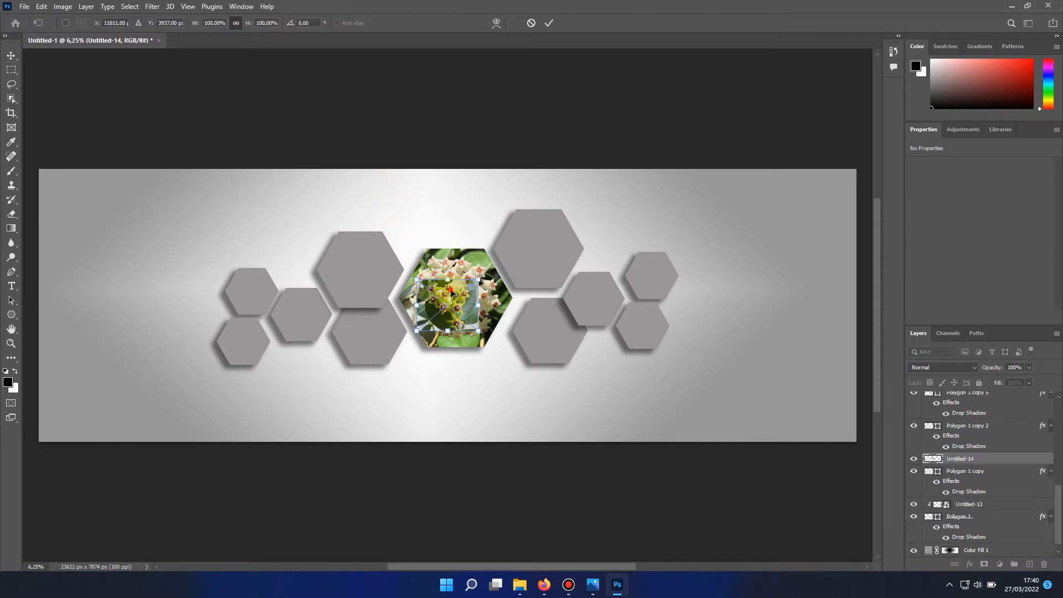
Step: Move the yellow flower photo over the upper-right hexagon and enlarge it to about 181% to cover the shape
left_click_drag(451, 291, 546, 220)
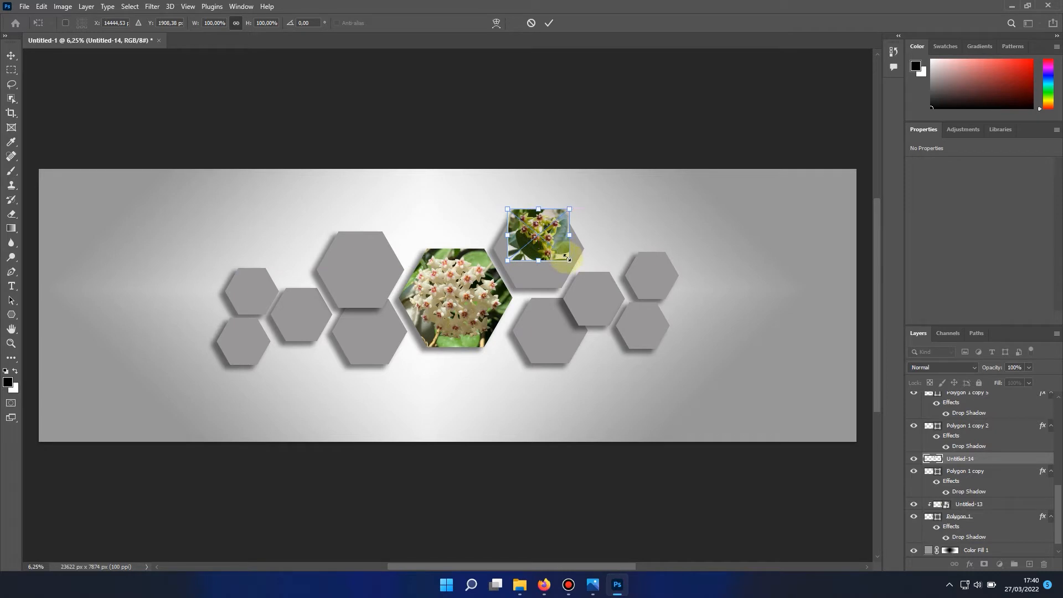
mouse_move(568, 258)
left_mouse_down()
mouse_move(620, 302)
mouse_move(578, 250)
mouse_move(557, 250)
left_mouse_up()
left_click(309, 155)
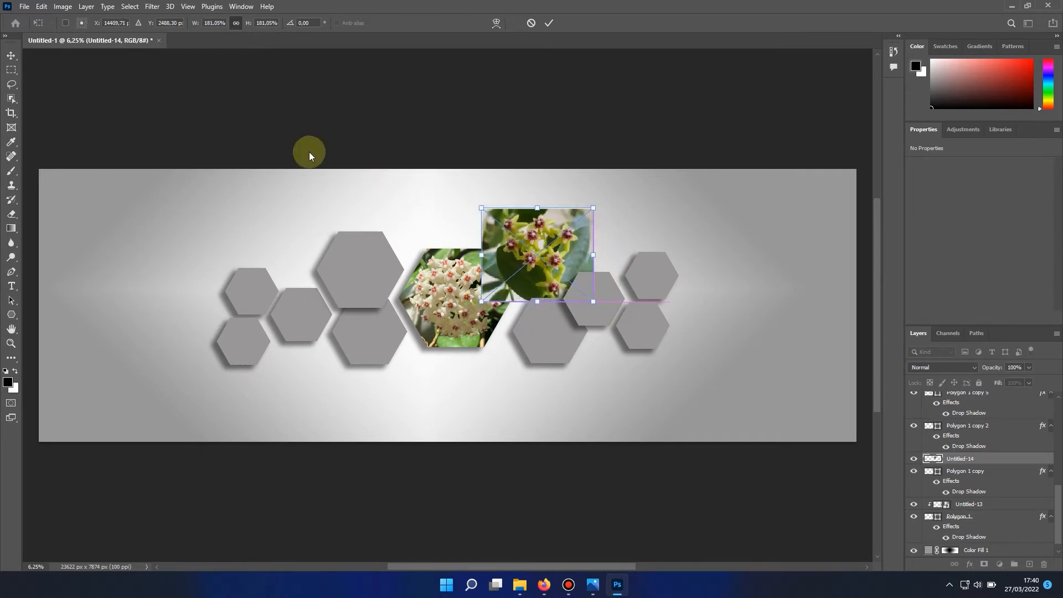
left_click(11, 55)
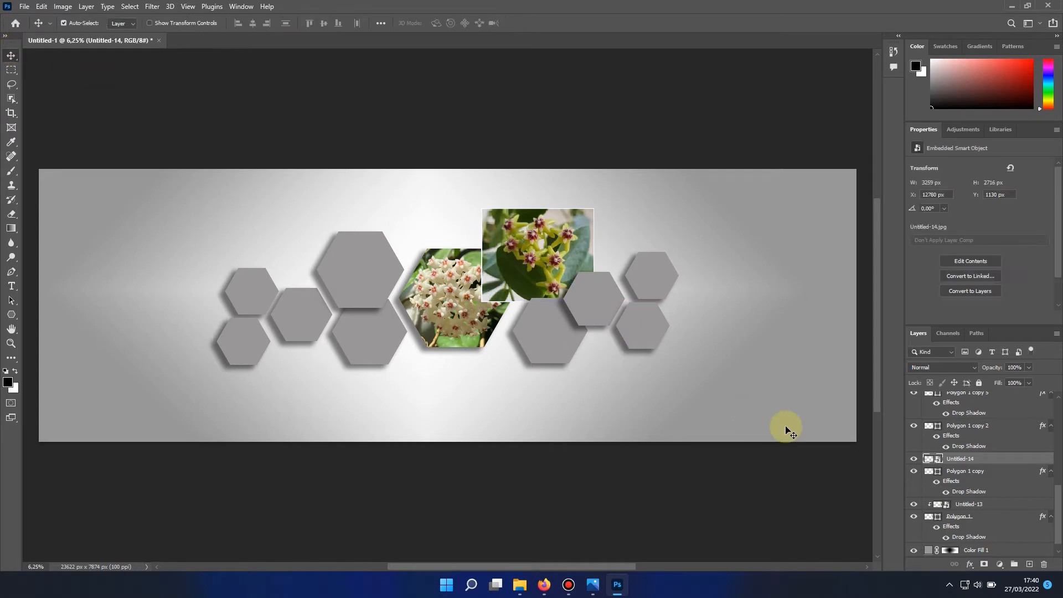
Step: Clip the yellow flower photo to the upper-right hexagon and shift the photo slightly right inside it
right_click(966, 461)
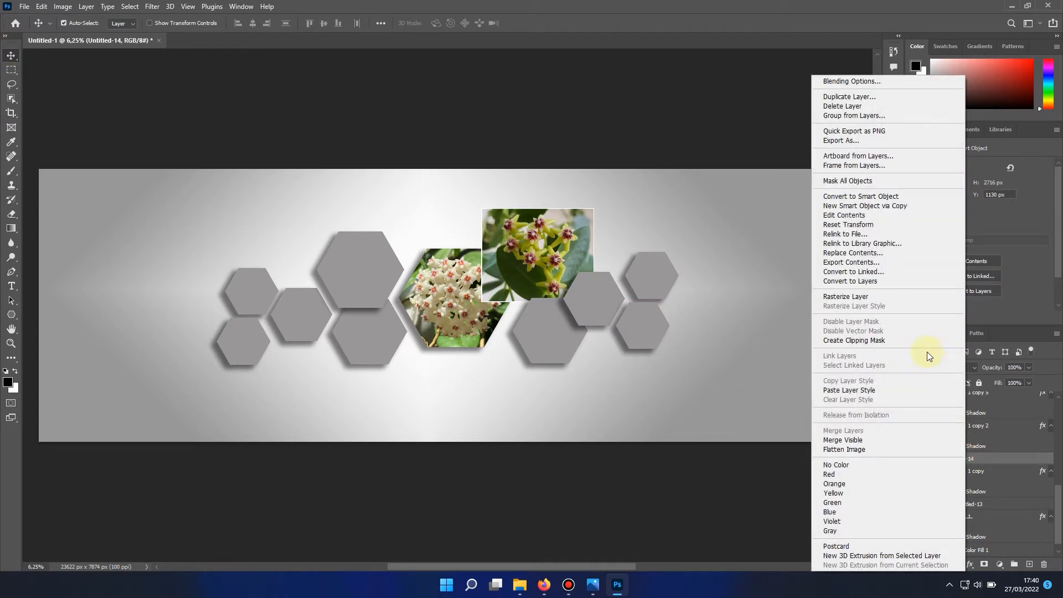
left_click(916, 342)
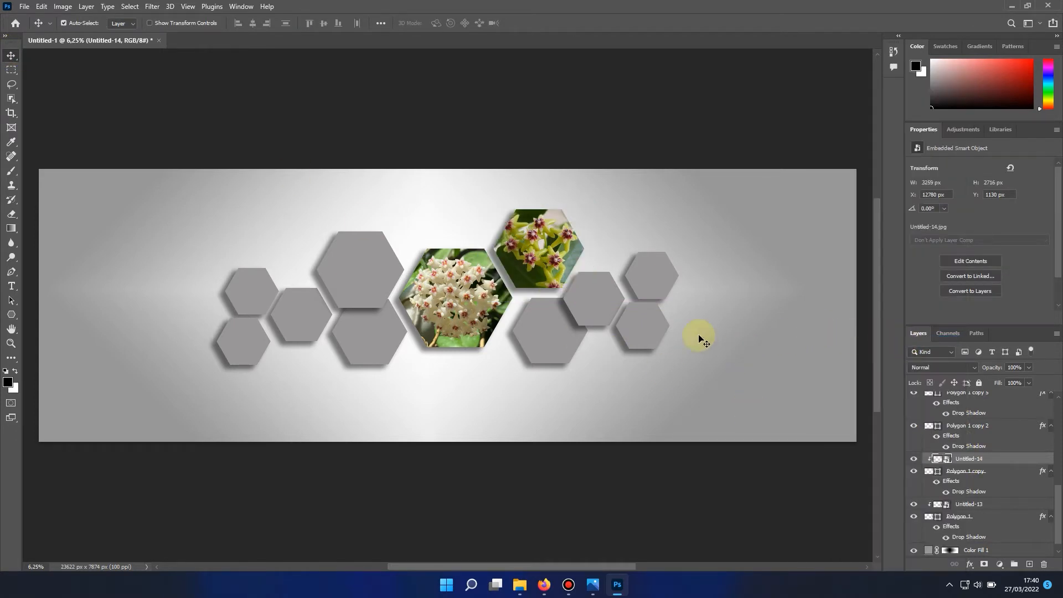
left_click_drag(553, 249, 553, 246)
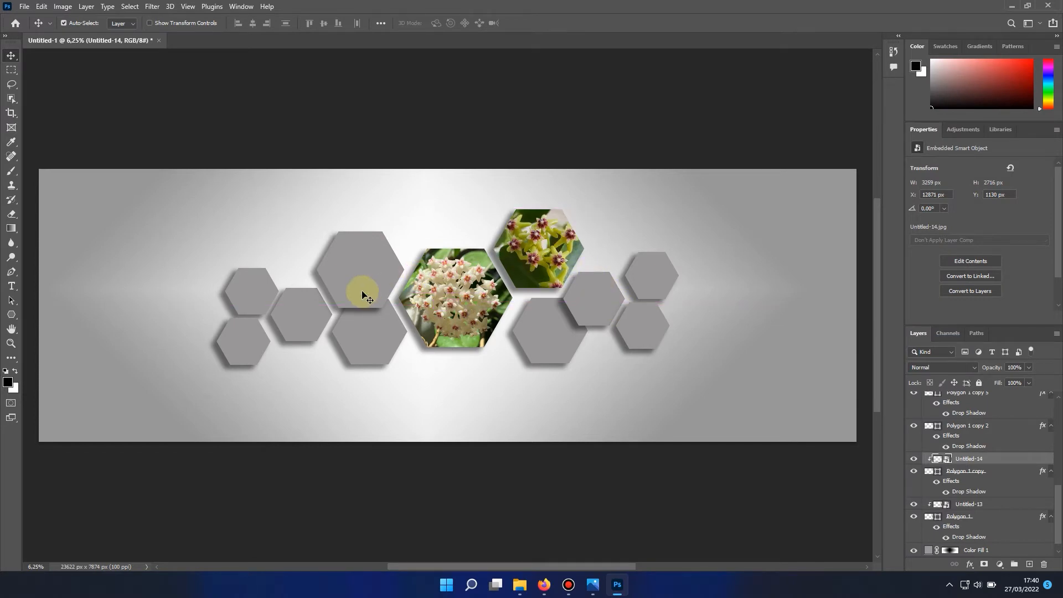
Step: Place Untitled-12.jpg as an embedded image directly above the layer of the large upper-left hexagon
left_click(360, 259)
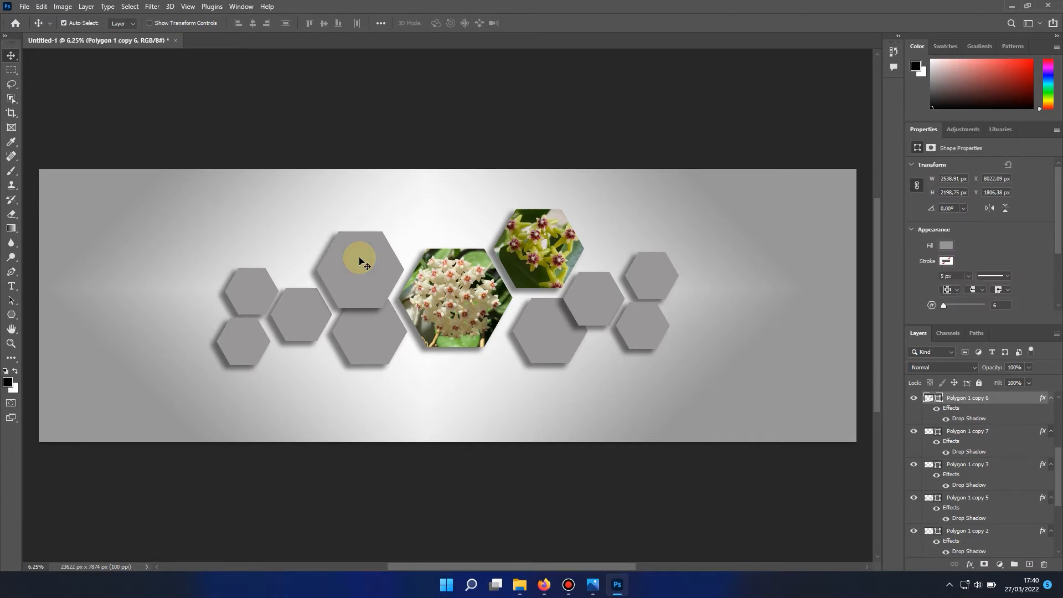
left_click(25, 8)
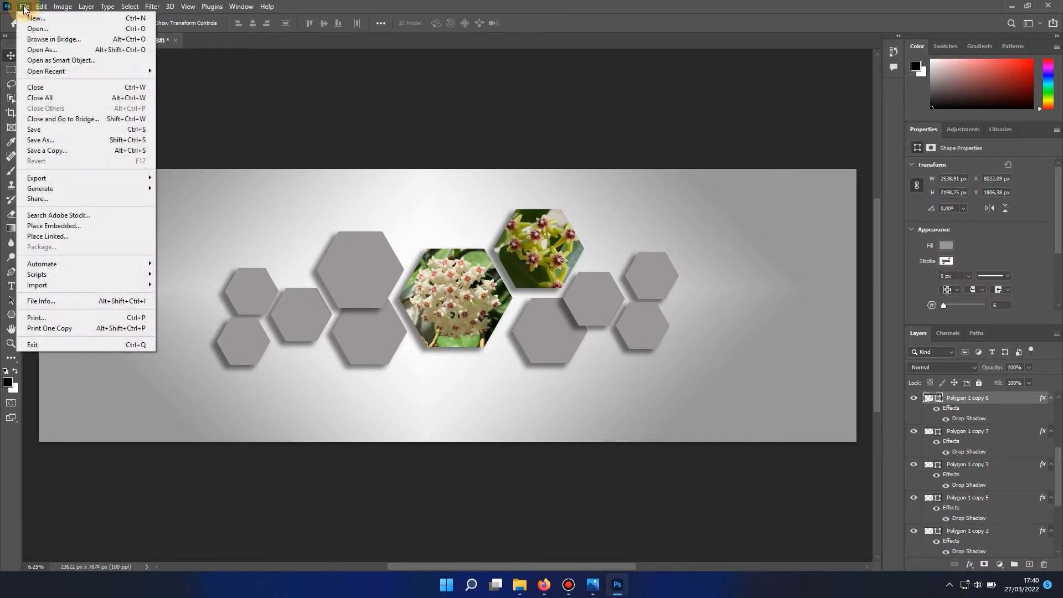
left_click(43, 227)
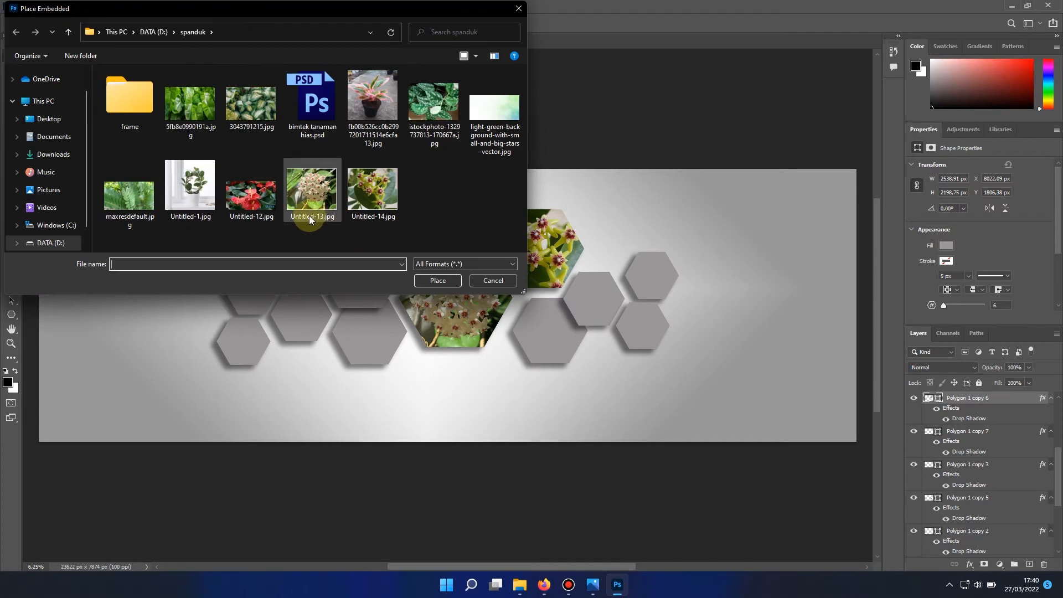
double_click(252, 205)
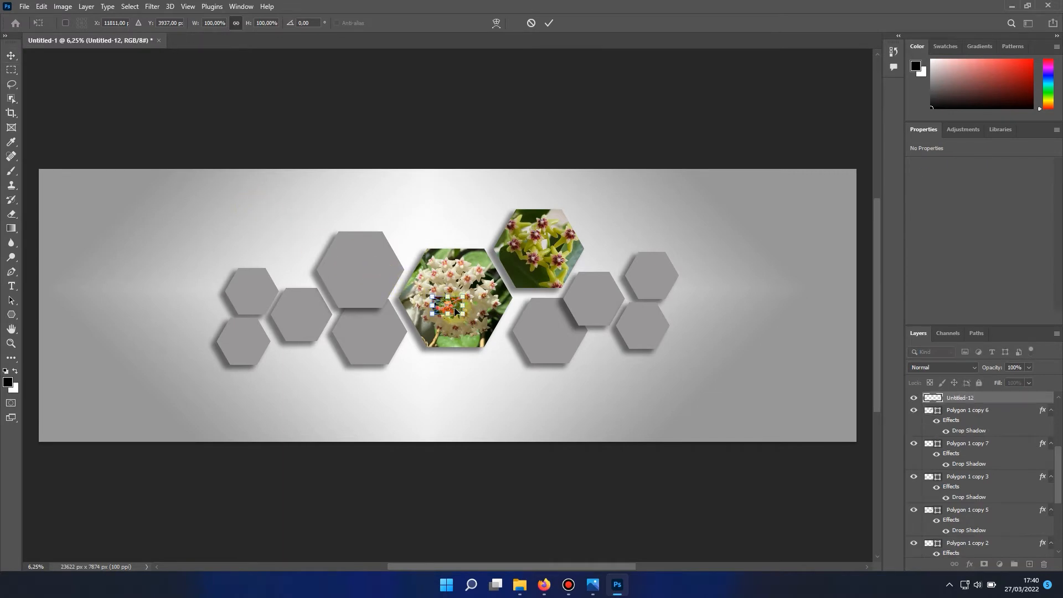
Step: Enlarge the red flower photo to cover the large upper-left hexagon and clip it to that shape
left_click_drag(456, 308, 422, 295)
key("Return")
left_click(11, 56)
right_click(949, 401)
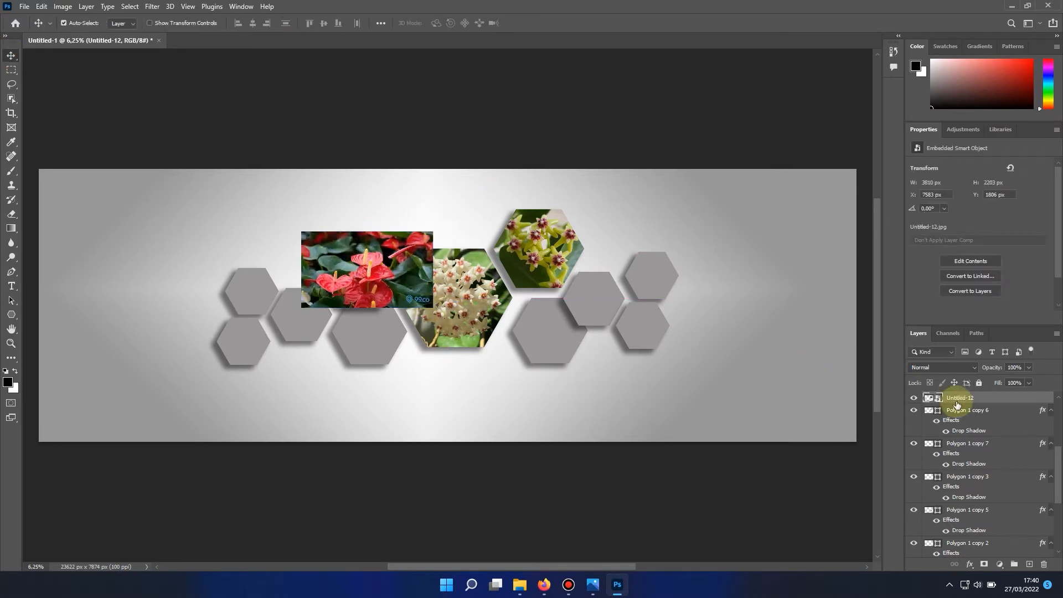
left_click(935, 341)
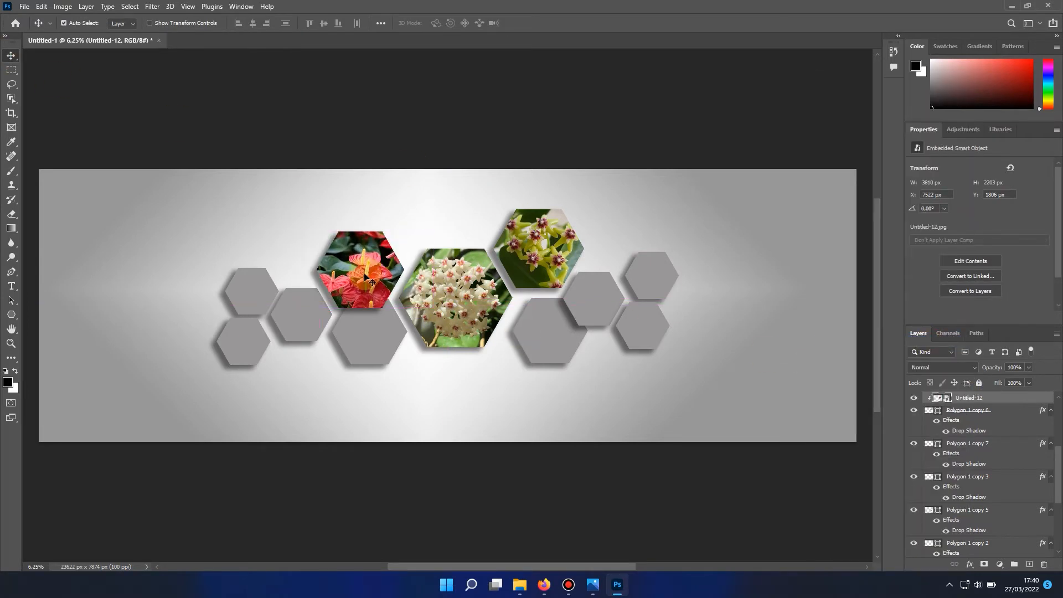
Step: Place 5fb8e0990191a.jpg as an embedded image directly above the layer of the hexagon below the red flower one
left_click(407, 344)
left_click(24, 6)
left_click(51, 223)
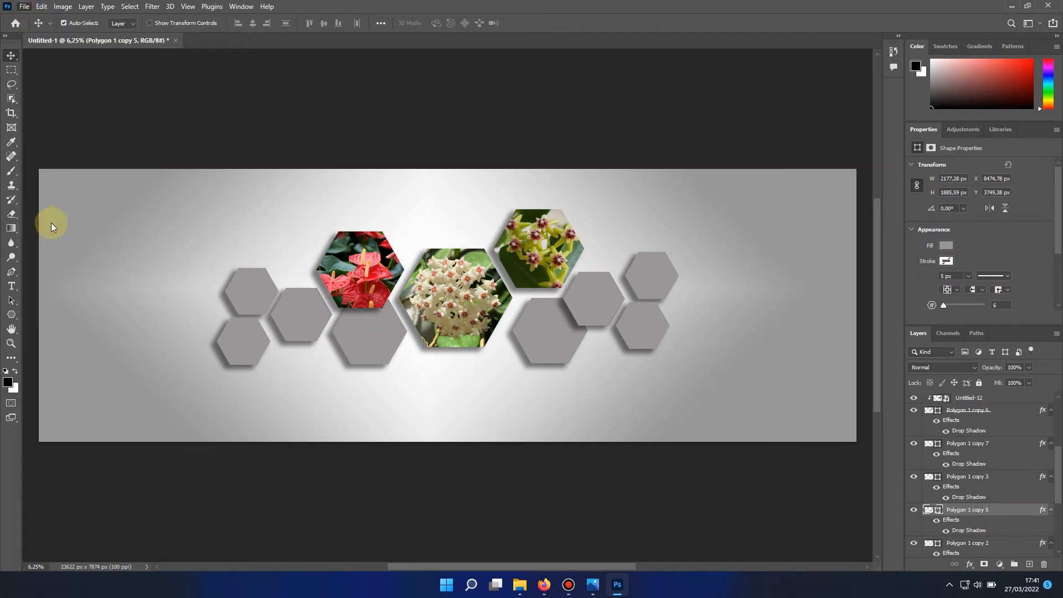
double_click(196, 114)
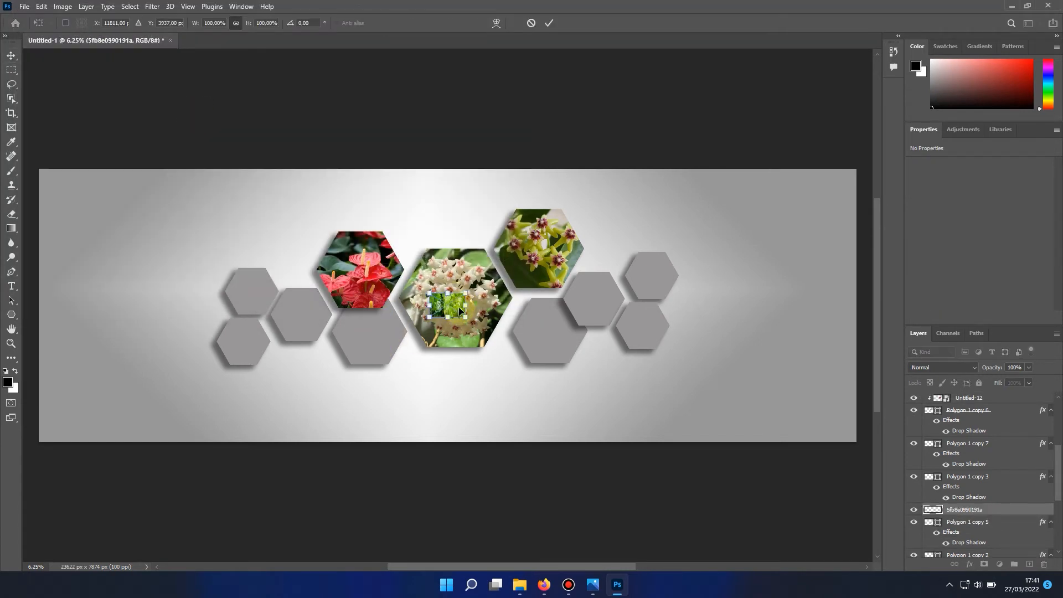
Step: Enlarge the green leaf photo to about 288% over the hexagon below the red flower one and clip it to that hexagon
left_click_drag(460, 311, 420, 368)
left_click(50, 70)
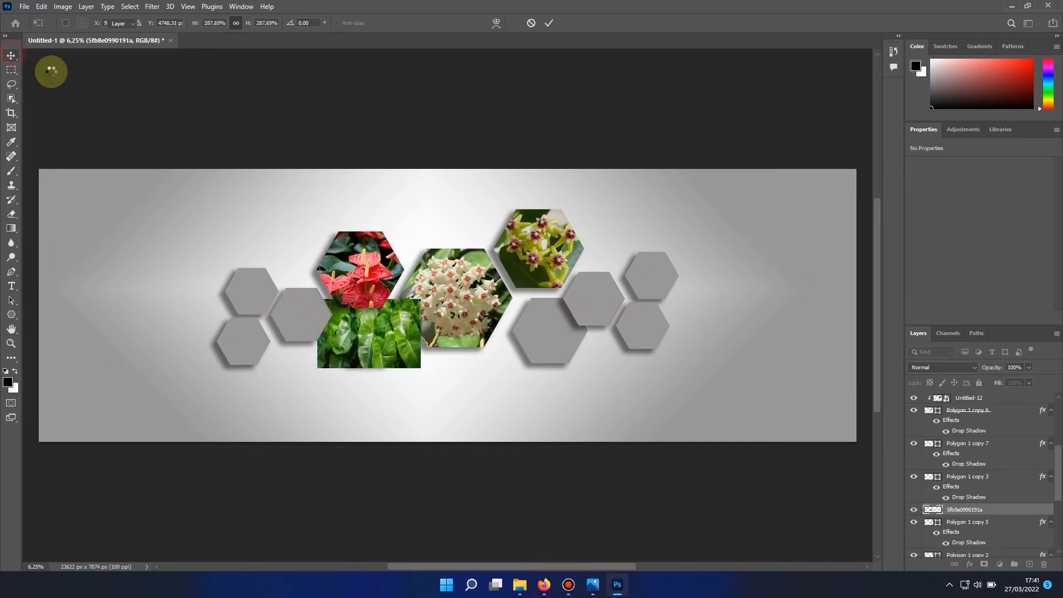
right_click(972, 510)
left_click(952, 279)
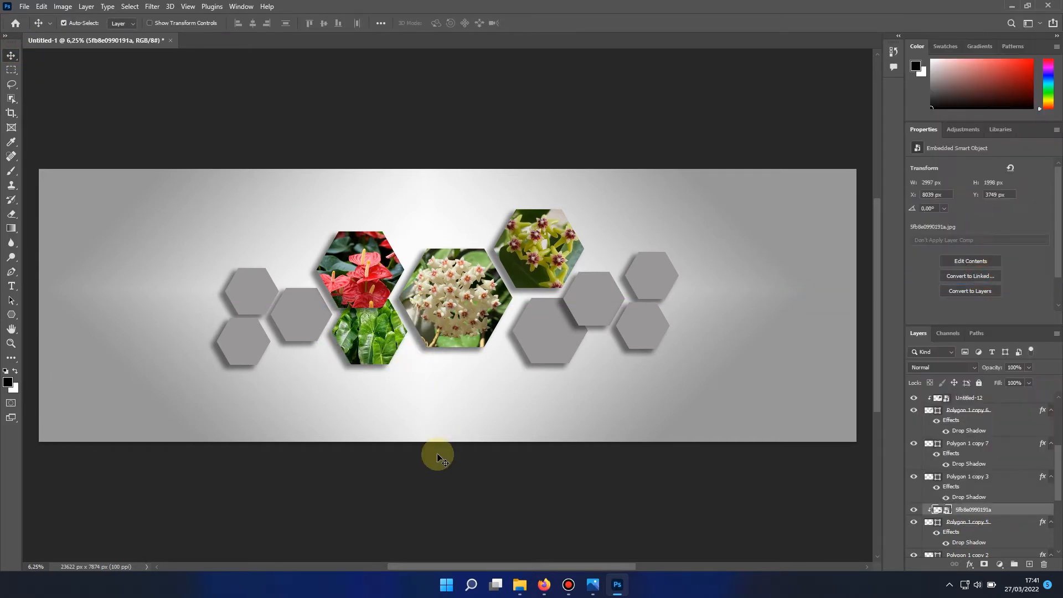
Step: Place 3043791215.jpg as an embedded image directly above the layer of the hexagon below the yellow flower one
left_click(487, 317)
left_click(25, 7)
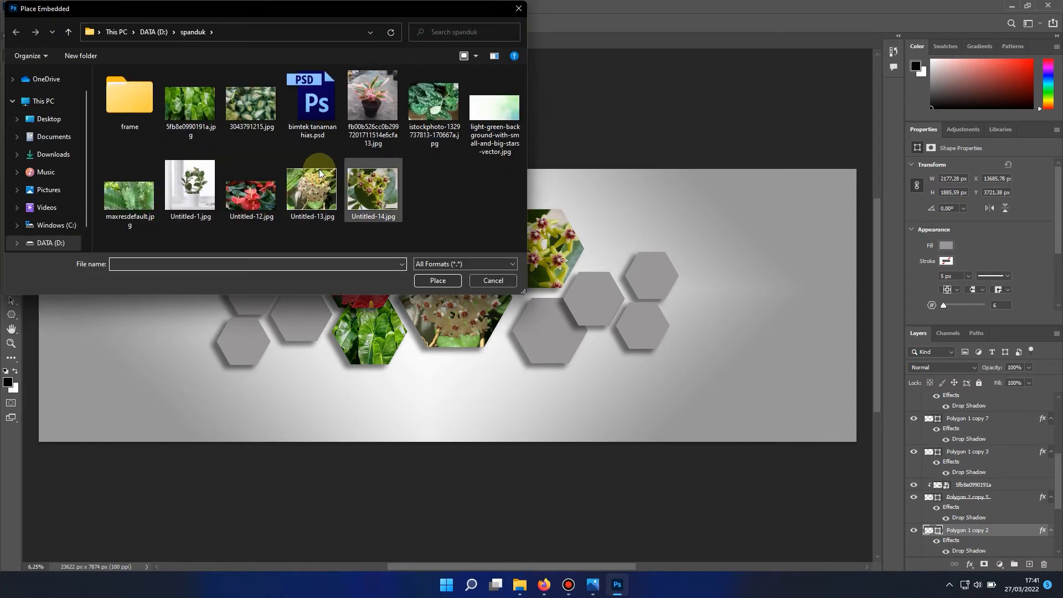
double_click(319, 168)
left_click_drag(479, 294, 632, 382)
left_click_drag(594, 355, 565, 349)
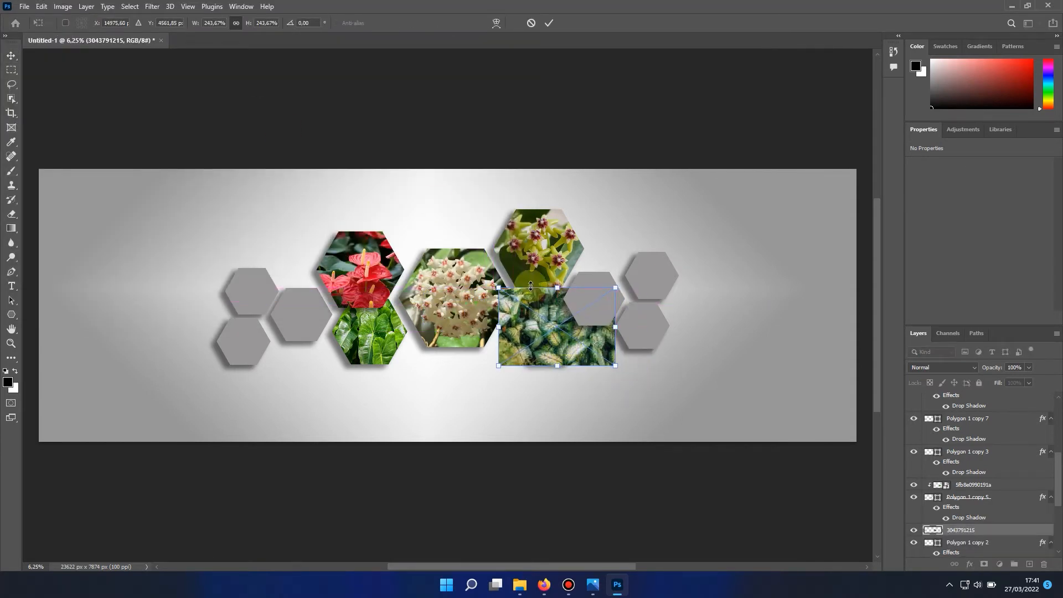
left_click(165, 114)
right_click(975, 530)
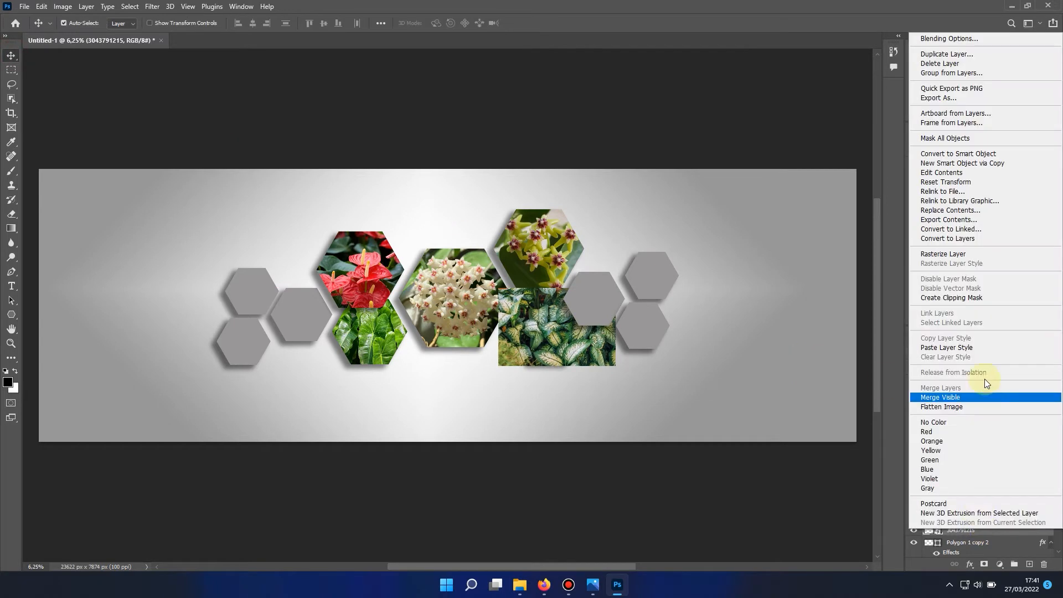
left_click(975, 299)
left_click_drag(566, 331, 558, 330)
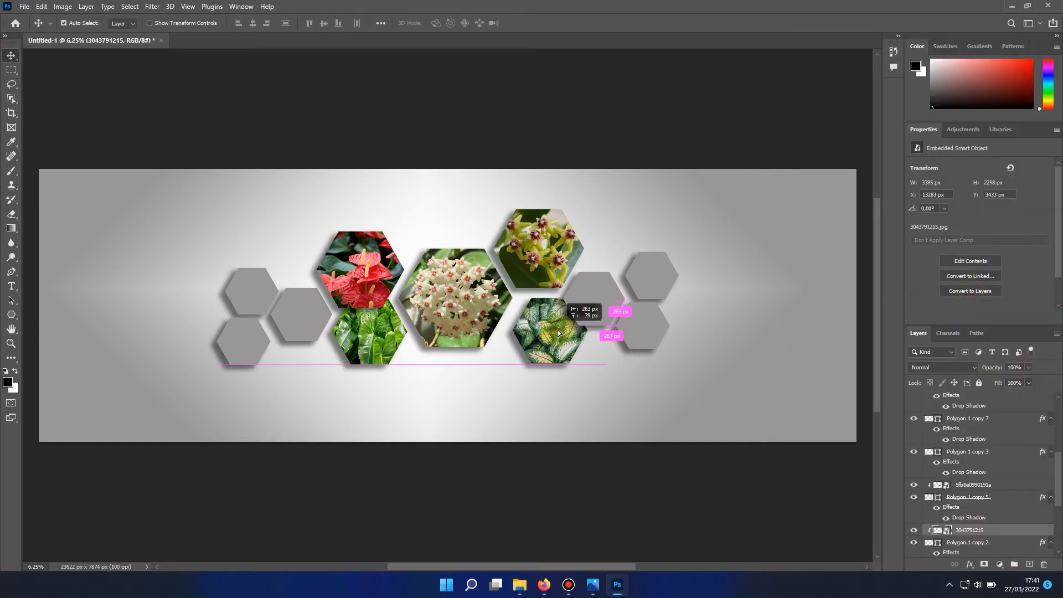
left_click(590, 299)
left_click(24, 6)
left_click(53, 213)
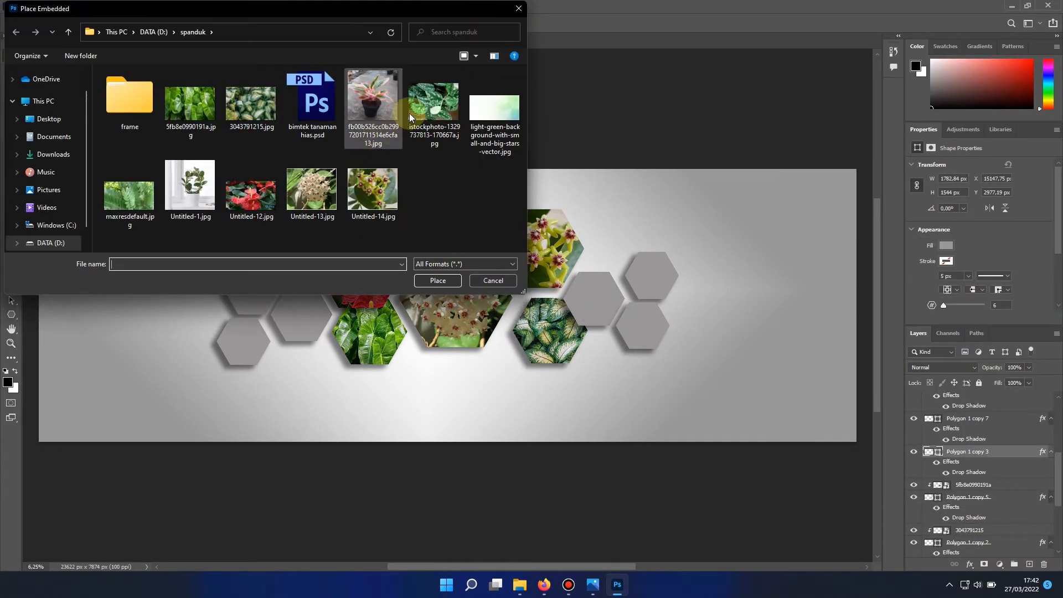
double_click(410, 113)
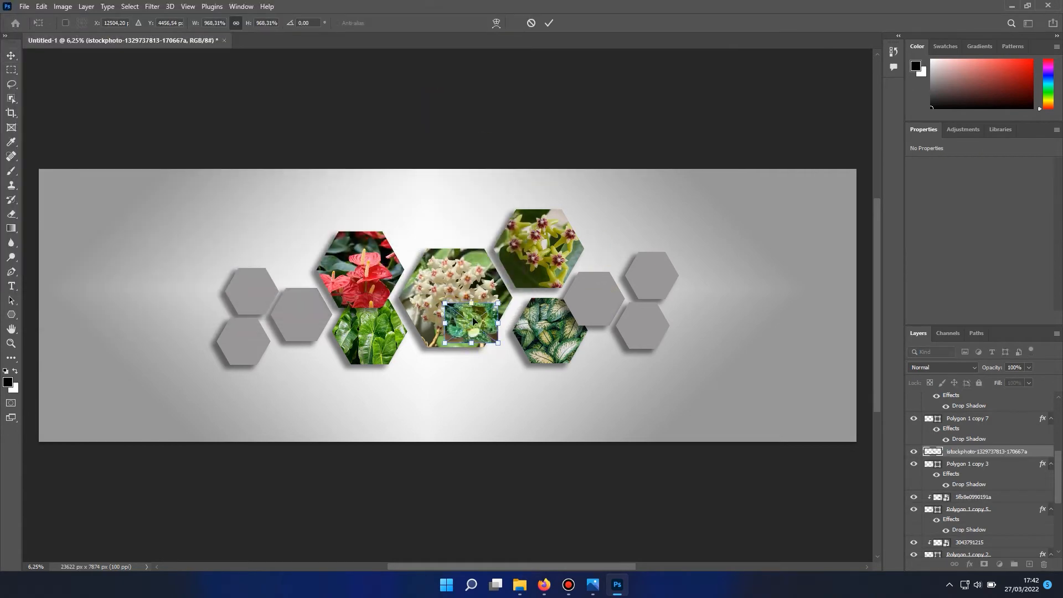
Step: Fit the istockphoto leaf photo over that hexagon at about 2114 × 1584 px and clip it to the shape
left_click_drag(473, 320, 627, 310)
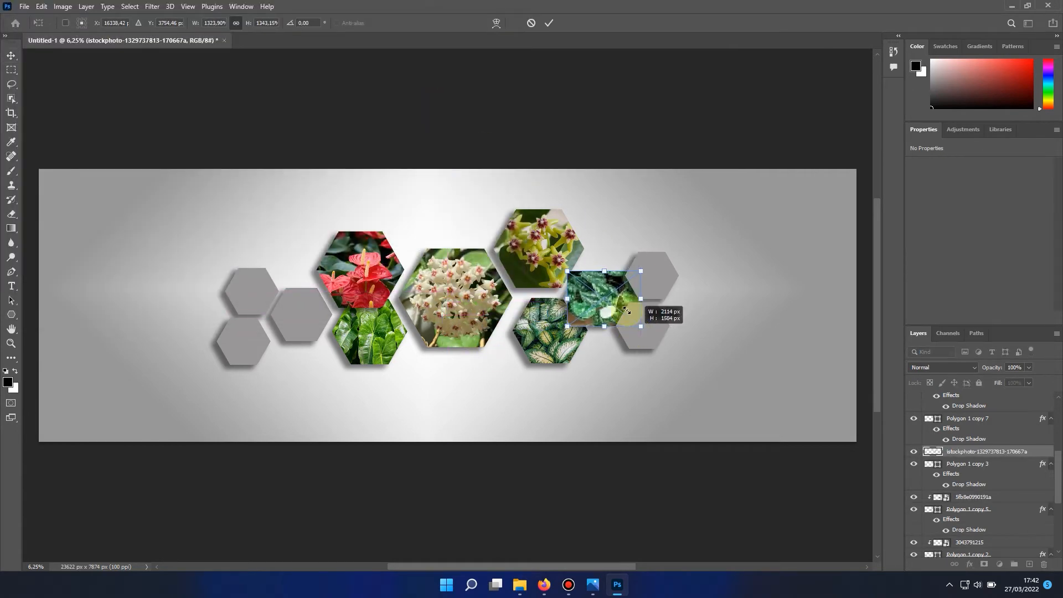
left_click(11, 56)
right_click(969, 451)
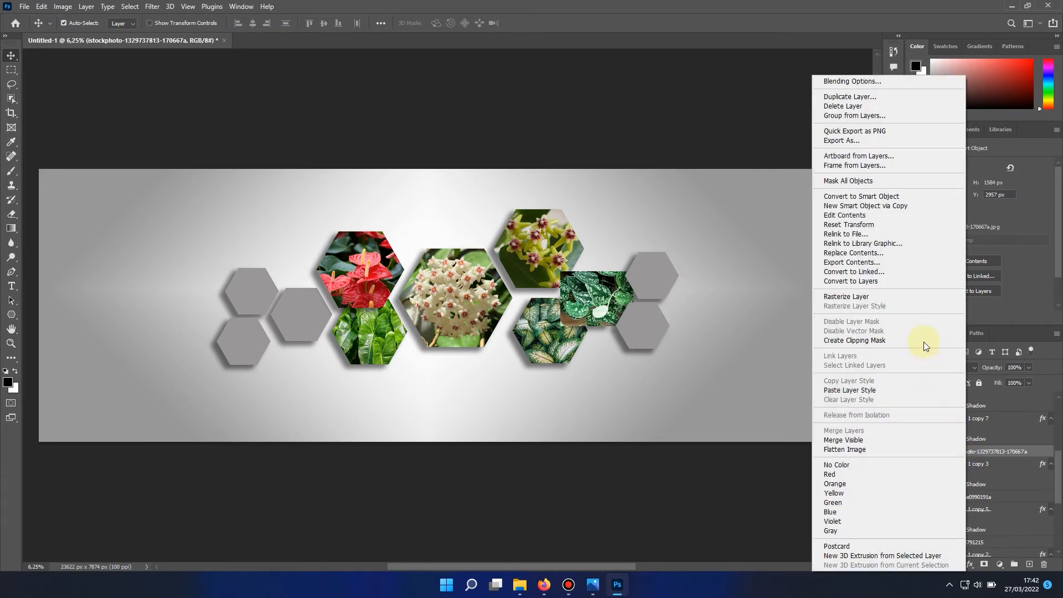
left_click(924, 342)
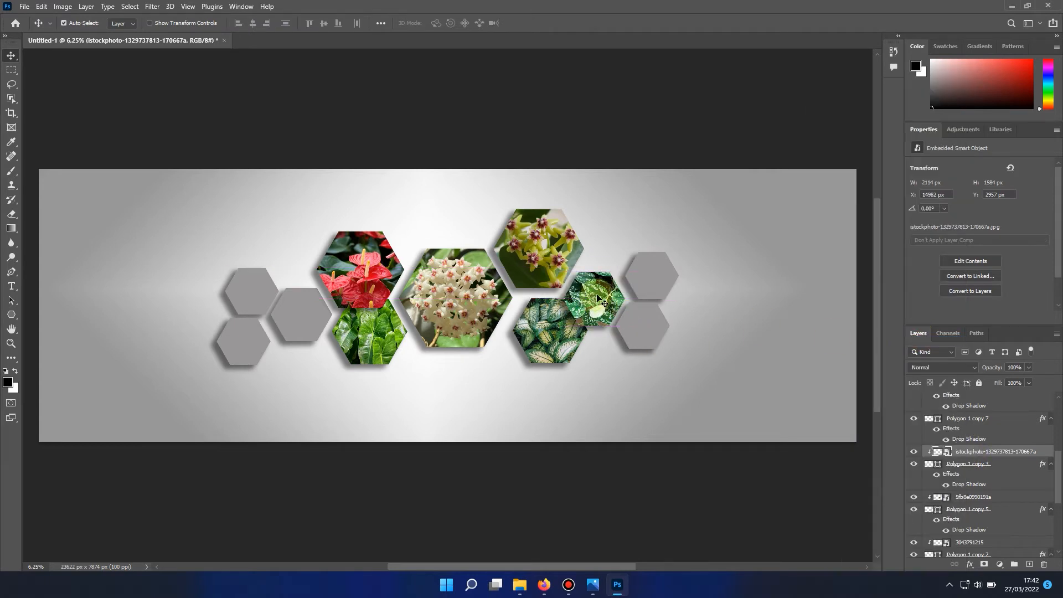
Step: Place maxresdefault.jpg as an embedded image directly above the layer of the upper small hexagon at the banner's far right
left_click(337, 306)
left_click(24, 6)
left_click(53, 216)
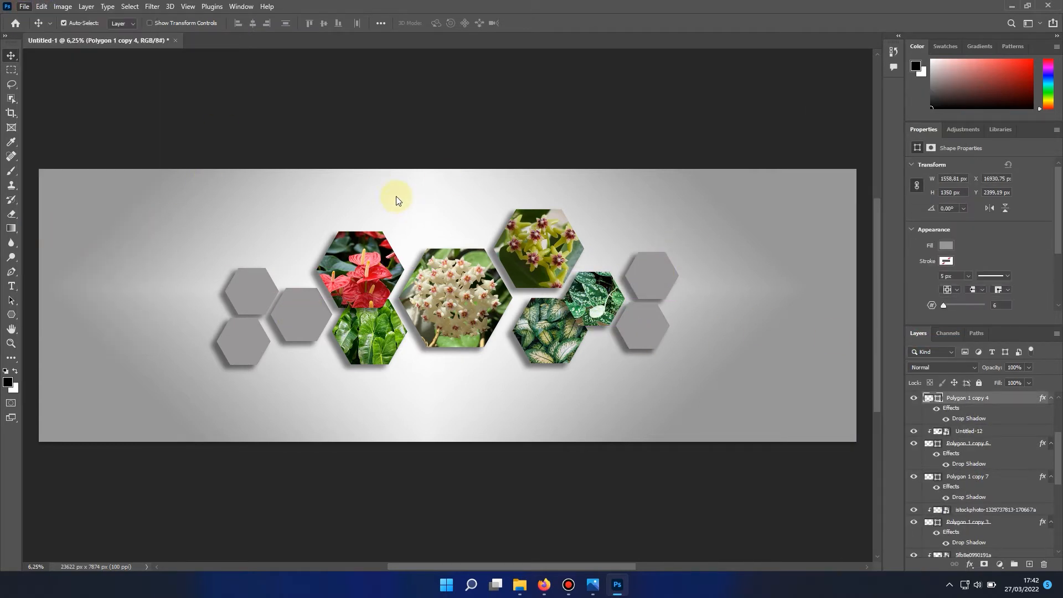
double_click(121, 205)
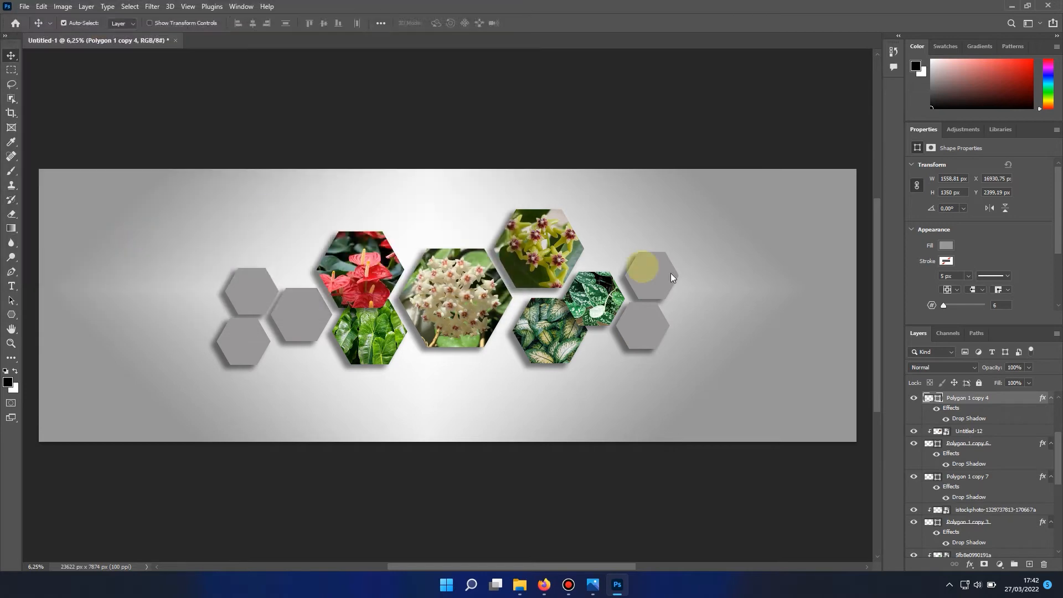
Step: Size the maxresdefault photo to about 2496 × 1404 px over the upper far-right hexagon and clip it to that hexagon
left_click_drag(466, 310, 687, 280)
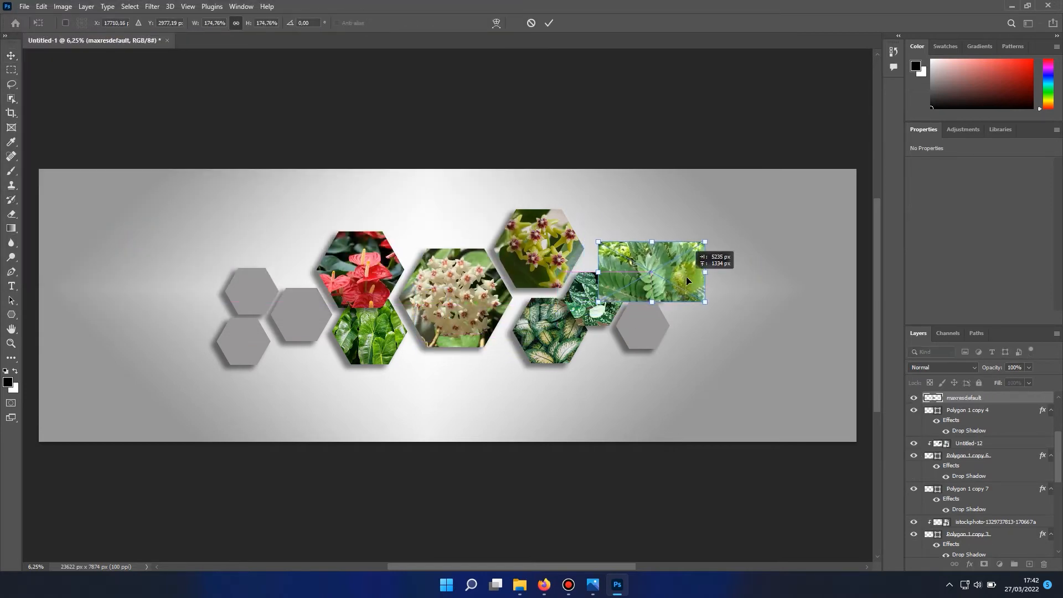
left_click_drag(619, 249, 620, 253)
left_click_drag(685, 268, 651, 282)
right_click(965, 398)
left_click(911, 342)
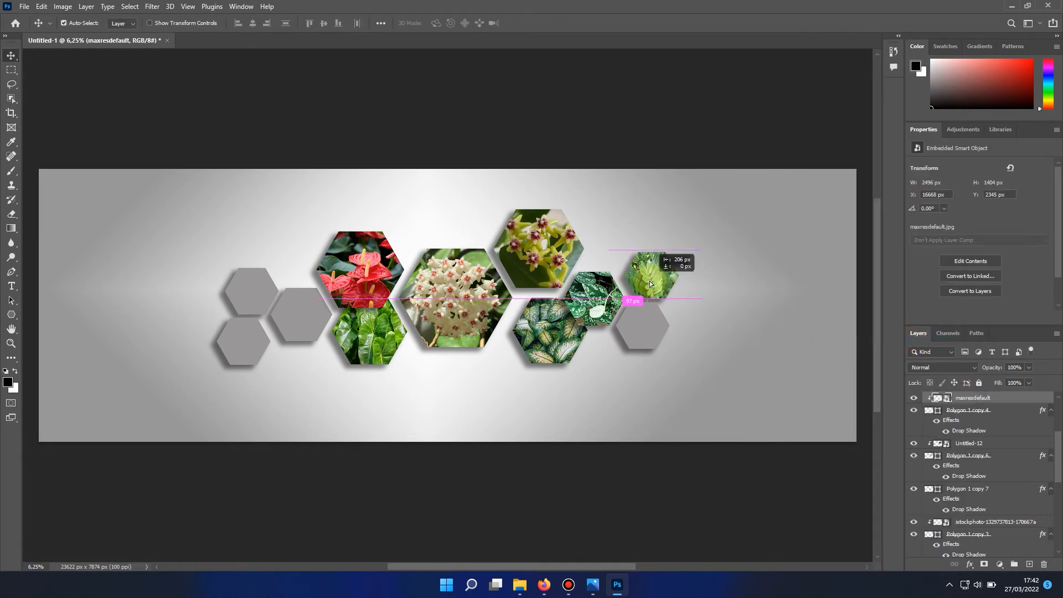
Step: Place Untitled-1.jpg as an embedded image directly above the layer of the empty hexagon left of the green leaf one
left_click(320, 311)
left_click(25, 6)
left_click(51, 237)
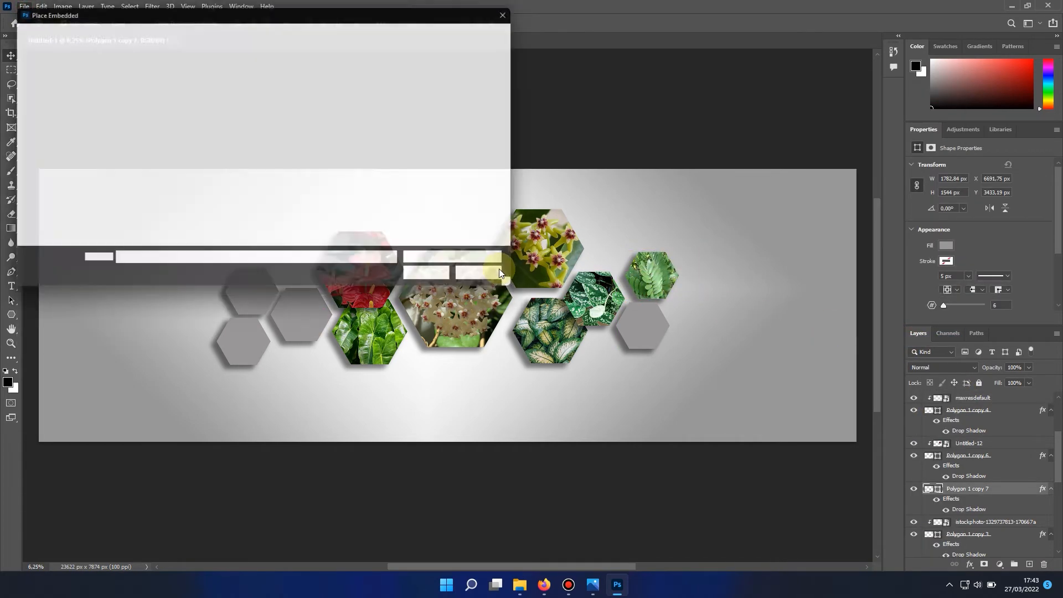
double_click(201, 194)
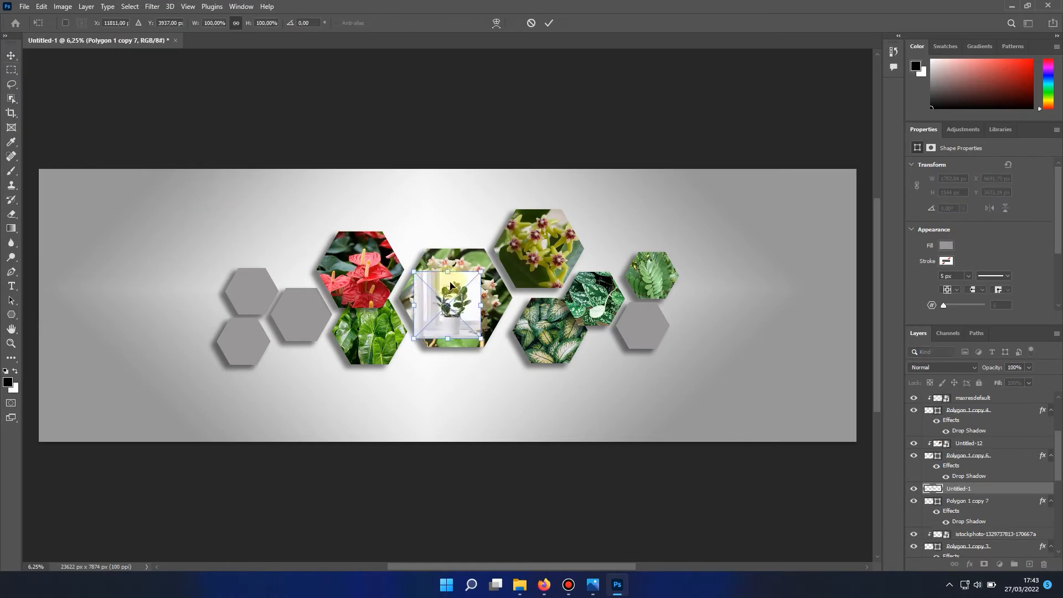
Step: Size the white potted plant photo to about 1881 × 1881 px over that hexagon and clip it to the shape
left_click_drag(451, 285, 305, 298)
mouse_move(335, 351)
left_mouse_down()
mouse_move(323, 333)
mouse_move(333, 343)
left_mouse_up()
key("Return")
right_click(964, 488)
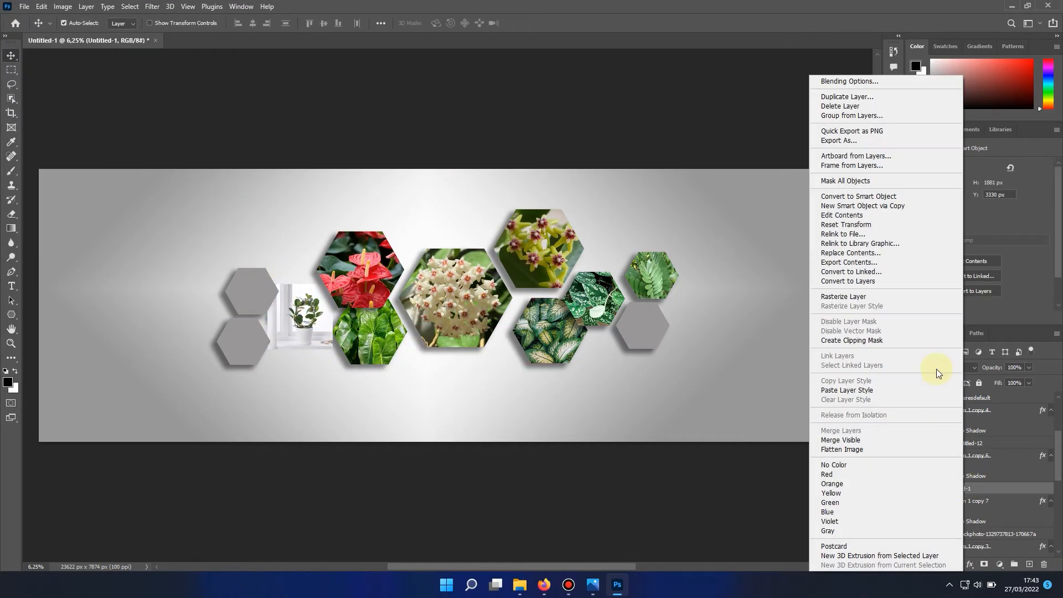
left_click(919, 340)
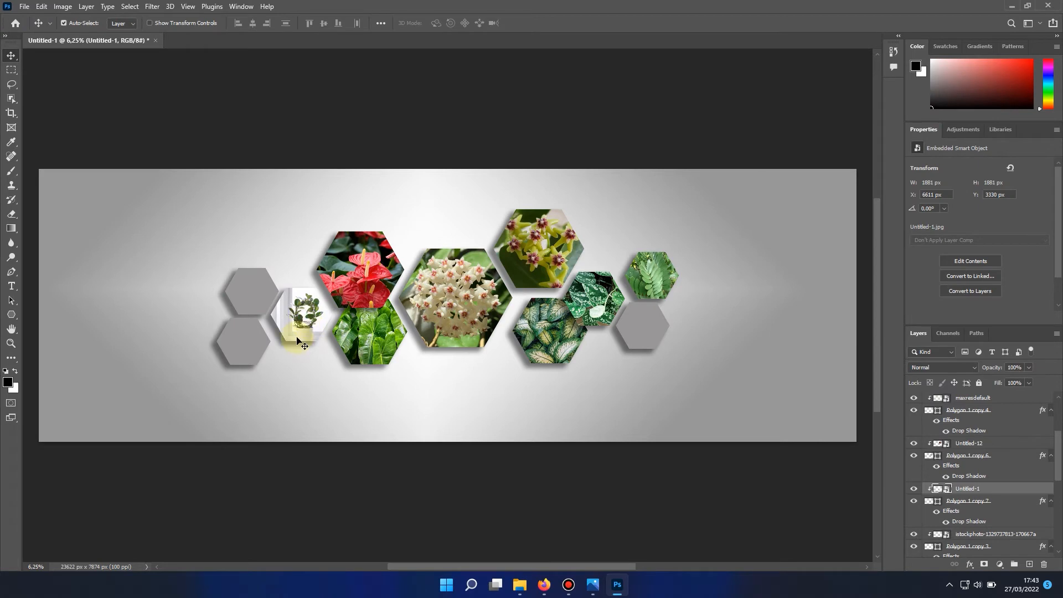
Step: Reposition the hexagon framing the white potted plant photo slightly closer to the red flower and green leaf hexagons
left_click_drag(294, 338, 325, 335)
left_click(957, 505)
key("ctrl+t")
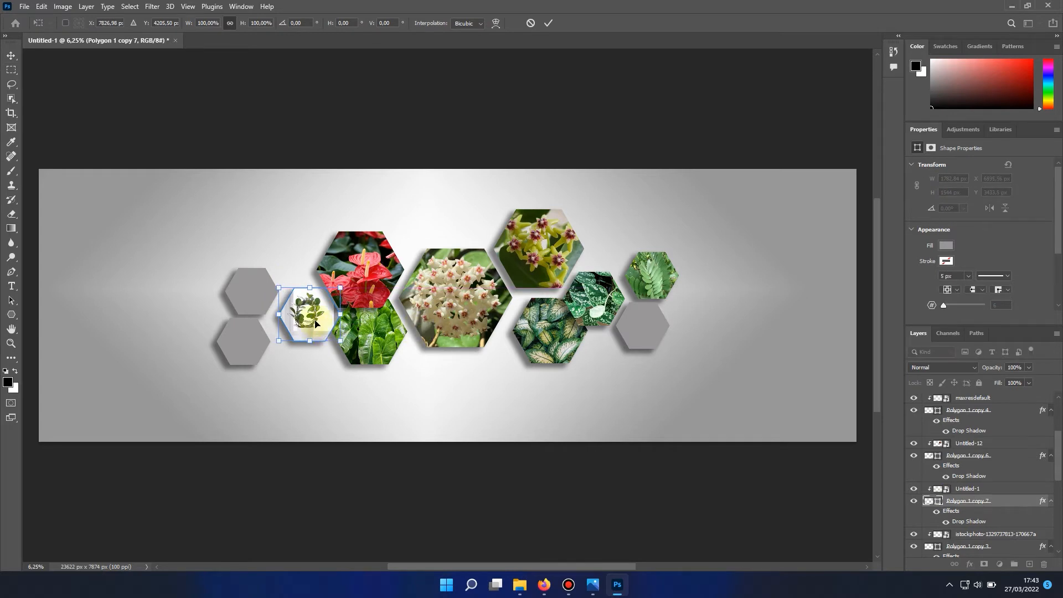
left_click_drag(312, 328, 316, 334)
left_click(11, 55)
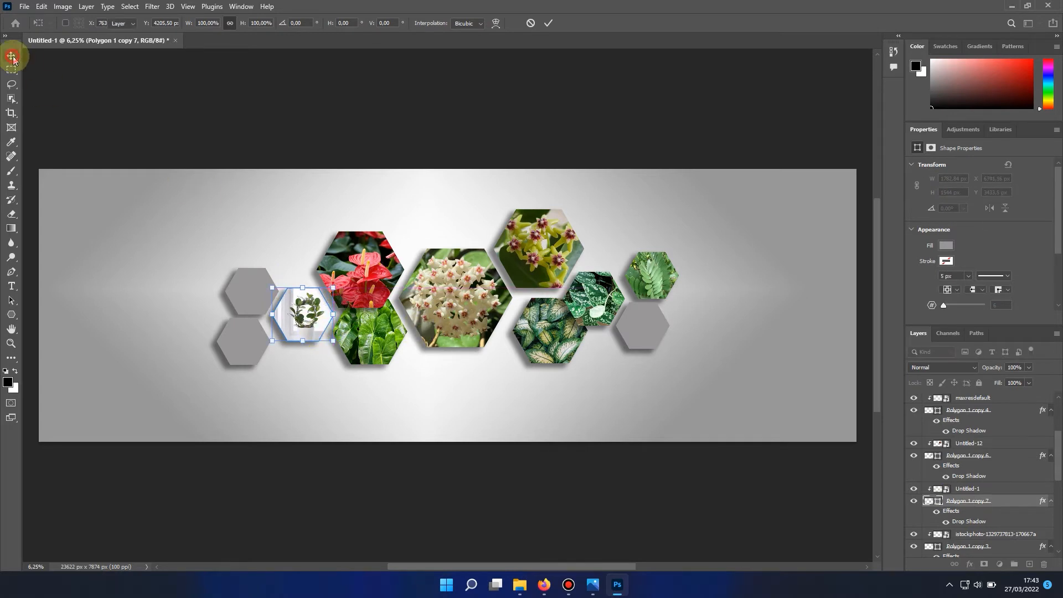
left_click(253, 290)
left_click(24, 6)
left_click(65, 226)
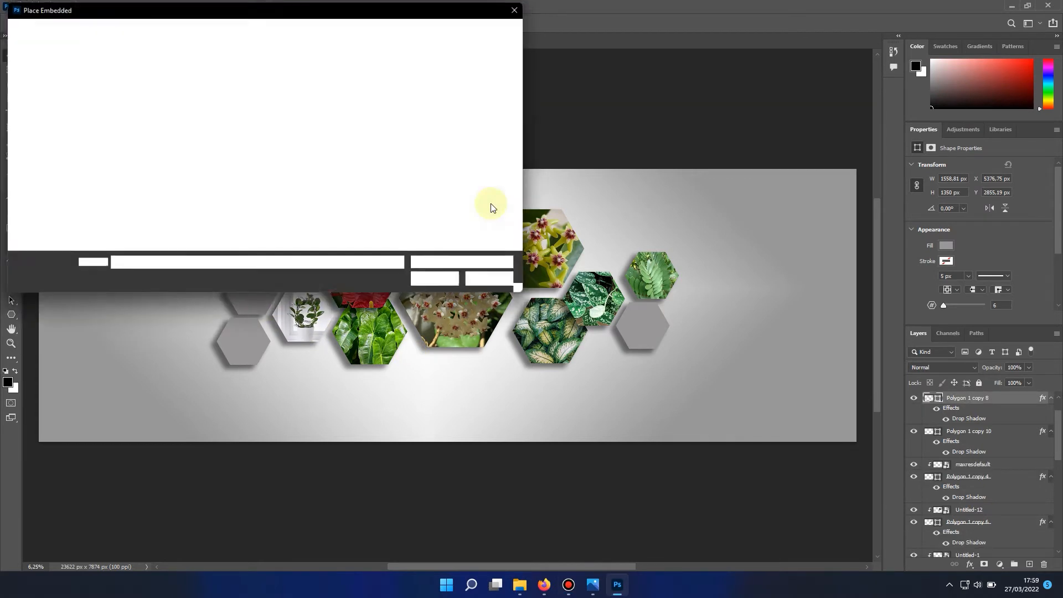
double_click(511, 94)
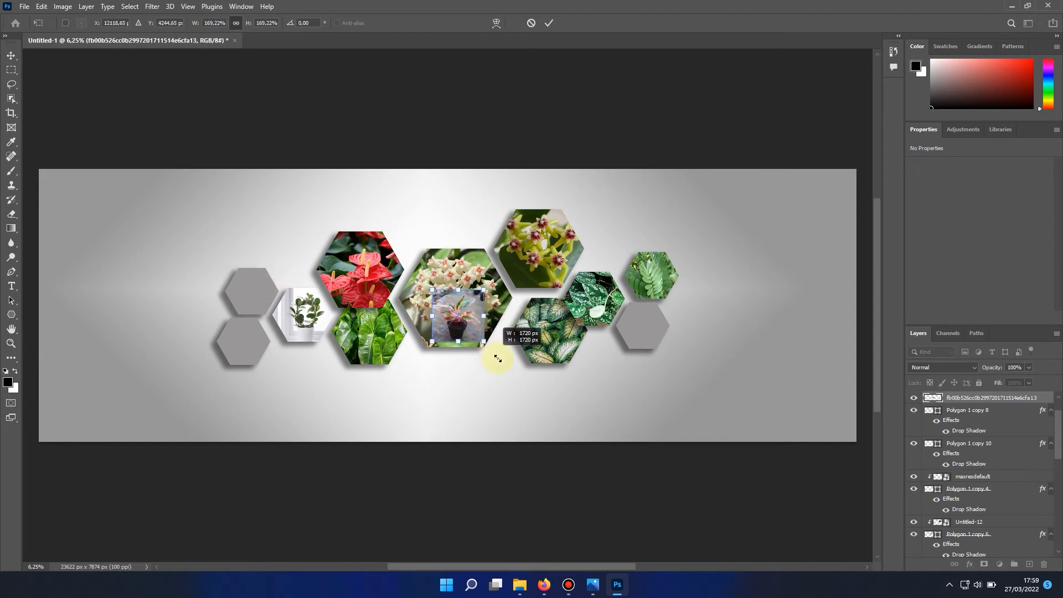
Step: Clip the pink potted plant photo to the upper far-left hexagon and enlarge it to about 176% to fill the shape
left_click_drag(448, 306, 270, 292)
left_click(11, 55)
right_click(977, 400)
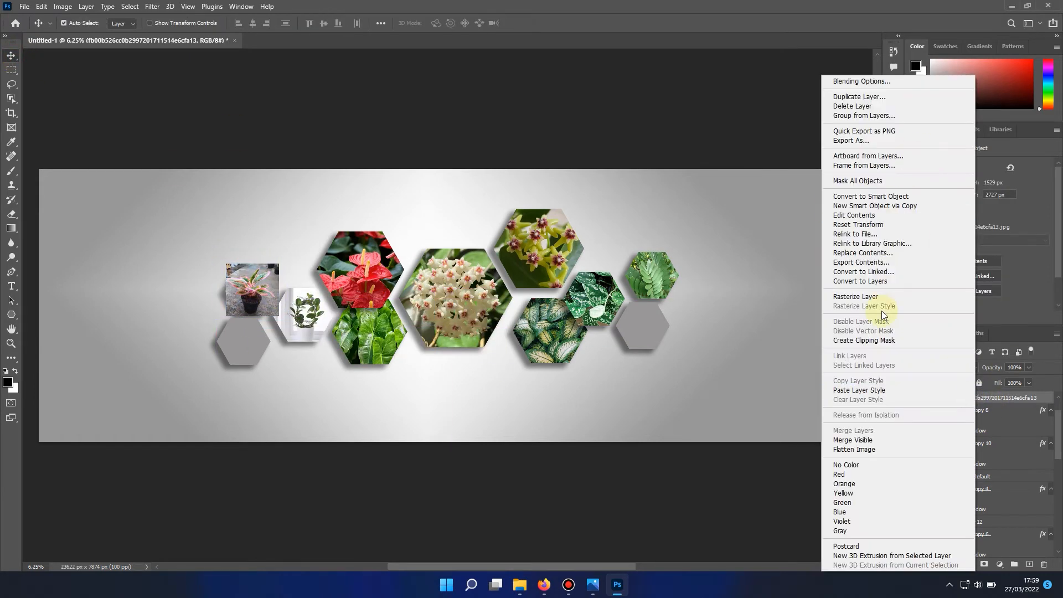
left_click(886, 340)
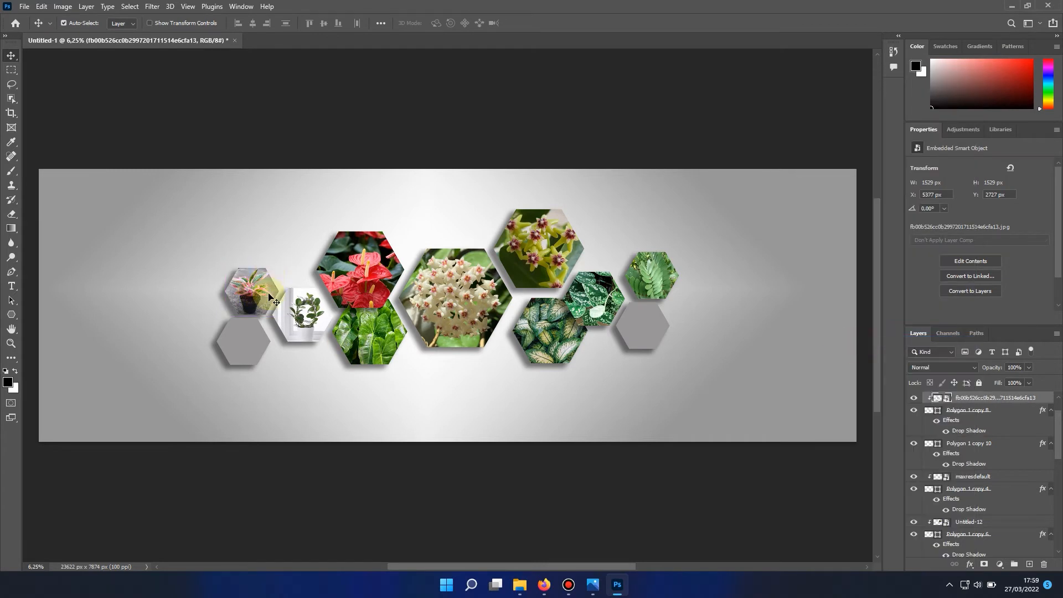
key("ctrl+t")
left_click_drag(227, 262, 225, 260)
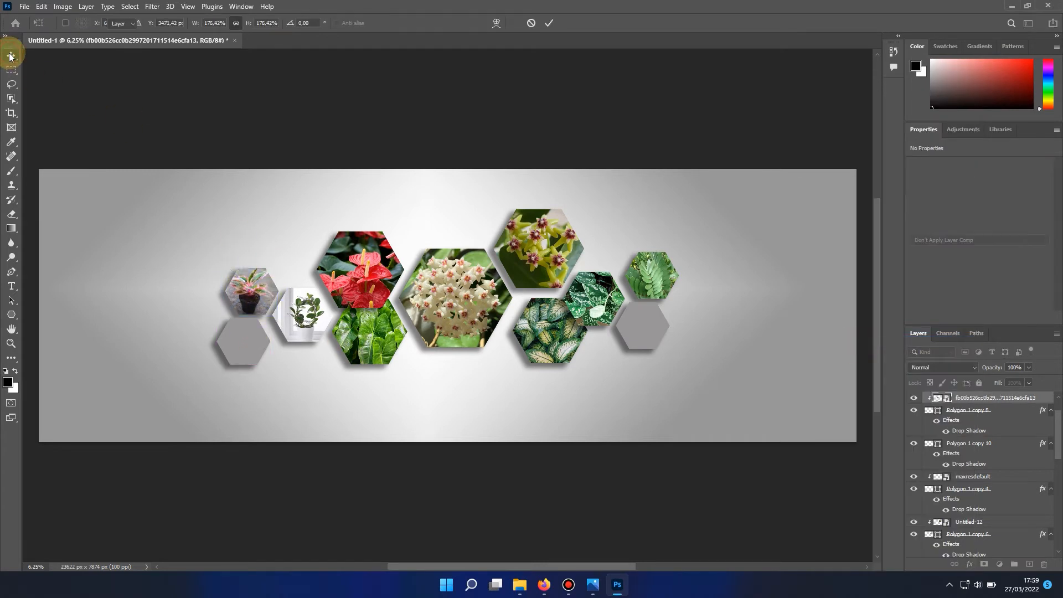
Step: Place 5fbb92febe1ca.jpg as an embedded image directly above the layer of the lower far-left hexagon
left_click(251, 344)
left_click(25, 6)
left_click(44, 211)
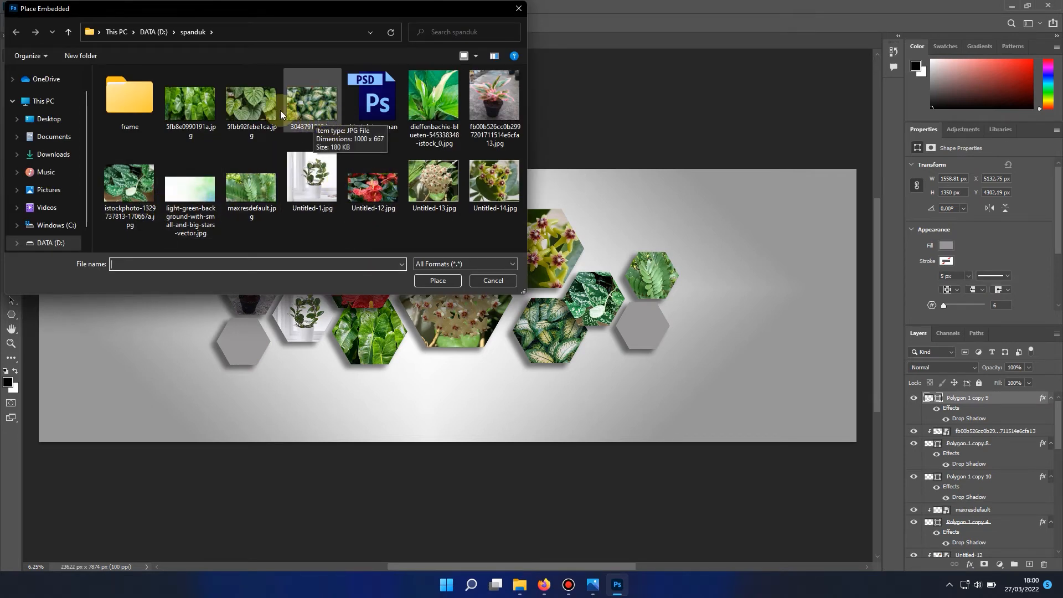
double_click(261, 108)
Step: Enlarge the 5fbb92febe1ca leaf photo to about 201% over the lower far-left hexagon and clip it to that hexagon
left_click_drag(455, 301, 278, 366)
left_click_drag(214, 320, 210, 317)
left_click(11, 54)
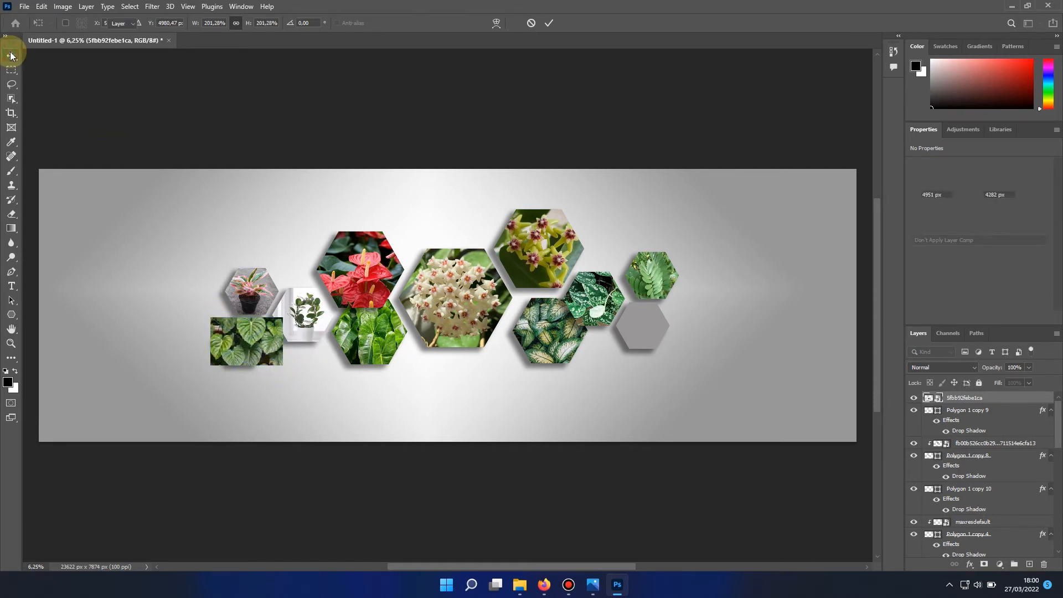
right_click(965, 398)
left_click(867, 341)
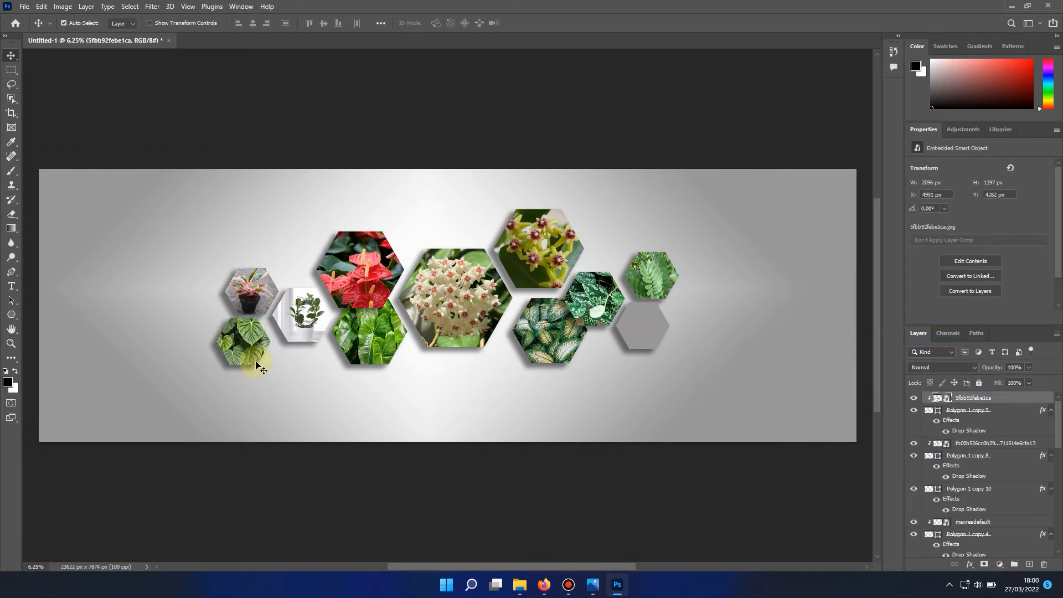
left_click(639, 332)
left_click(25, 7)
left_click(49, 188)
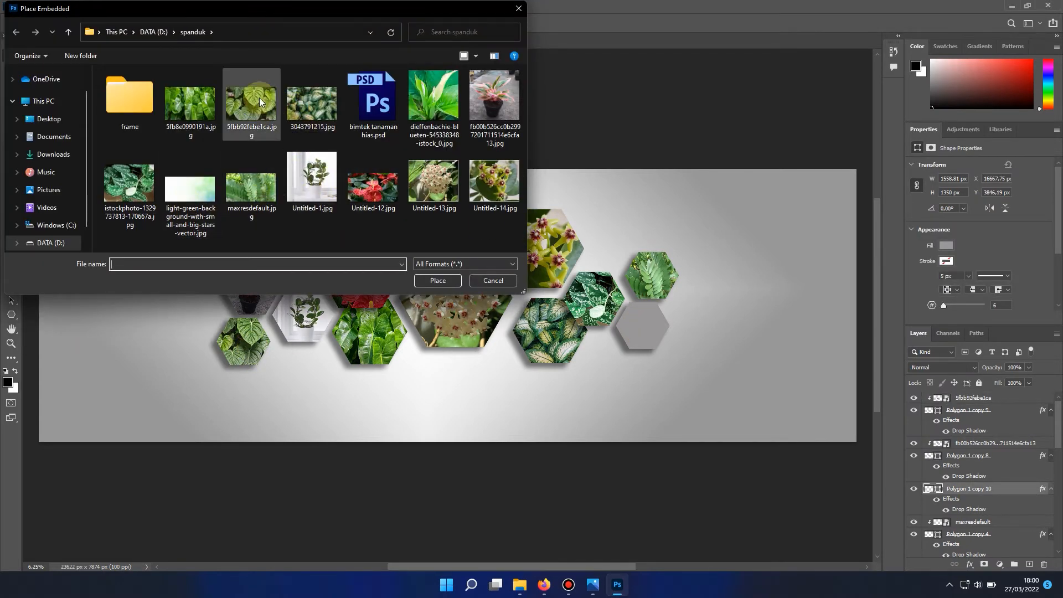
left_click(486, 280)
Step: Release the clipping mask of the 5fb8e0990191a leaf photo below the red flowers and move the photo over the empty lower far-right hexagon
left_click(961, 550)
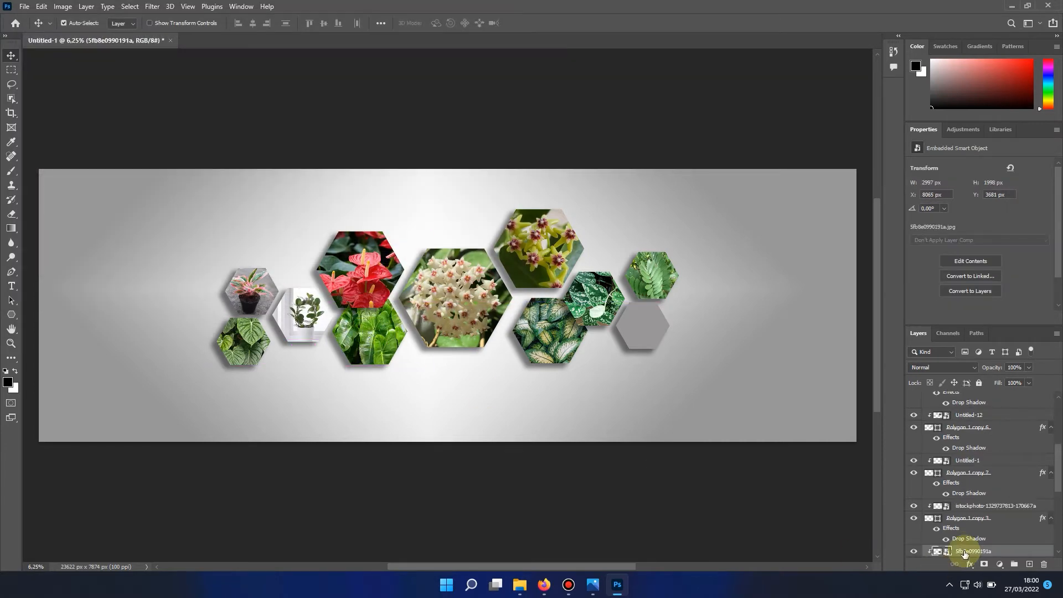
right_click(960, 516)
left_click(952, 282)
left_click_drag(377, 335, 652, 328)
Step: Move the 5fb8e0990191a layer directly above the lower far-right hexagon's layer and clip it to that hexagon
left_click(642, 329)
left_click(683, 343)
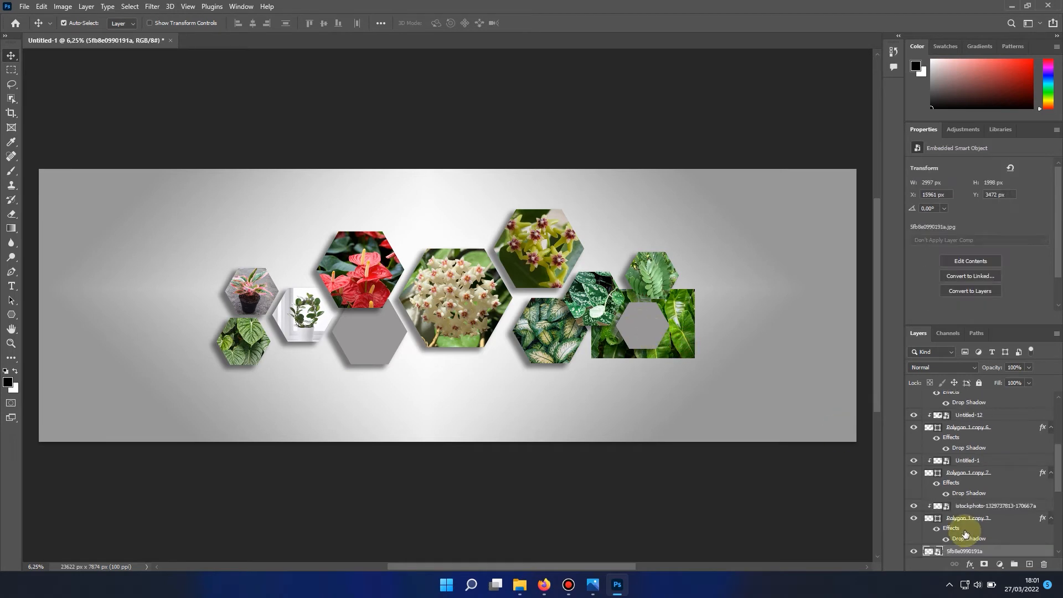
left_click(646, 323)
left_click(685, 350)
left_click_drag(963, 551, 964, 487)
right_click(963, 488)
left_click(864, 340)
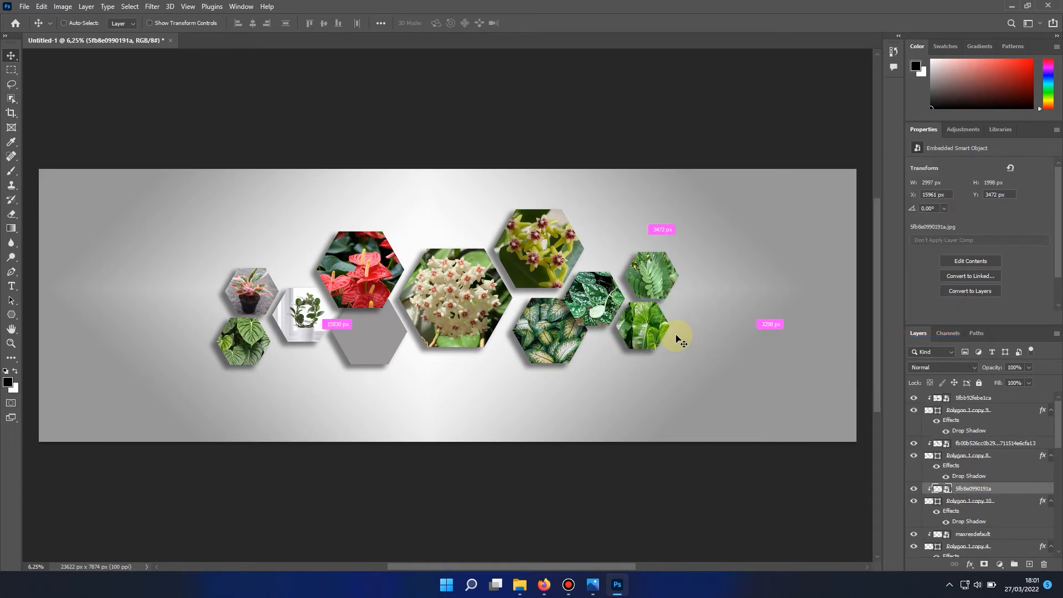
Step: Scale the clipped 5fb8e0990191a photo down to about 201% so it fits the lower far-right hexagon
key("ctrl+t")
mouse_move(590, 358)
left_mouse_down()
mouse_move(609, 358)
mouse_move(604, 349)
left_mouse_up()
key("Return")
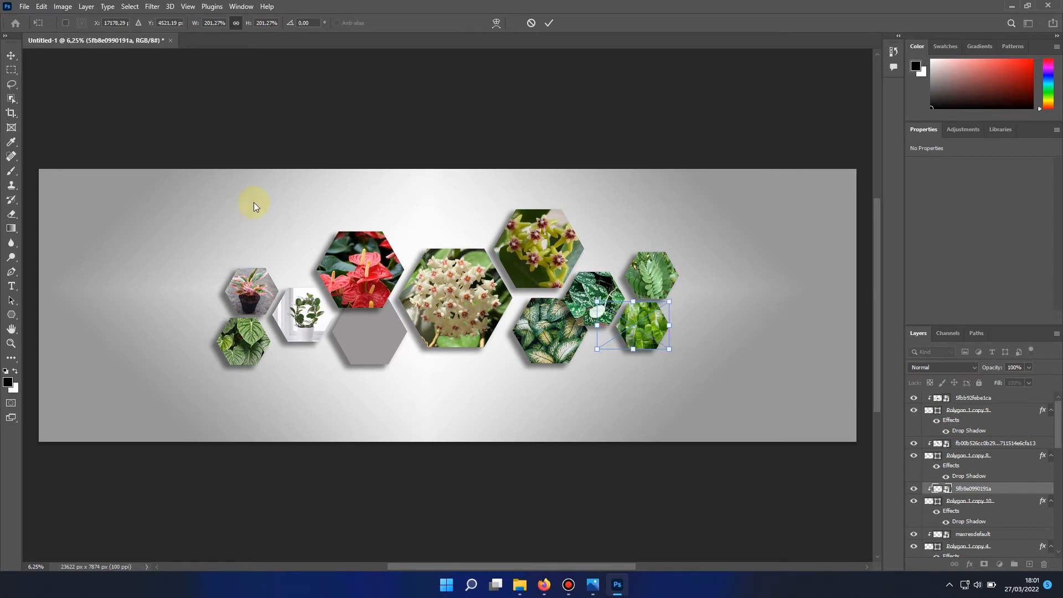
Step: Place dieffenbachie-blueten-545338348-istock_0.jpg as an embedded image directly above the layer of the emptied hexagon below the red flower one
left_click(387, 357)
left_click(24, 6)
left_click(53, 225)
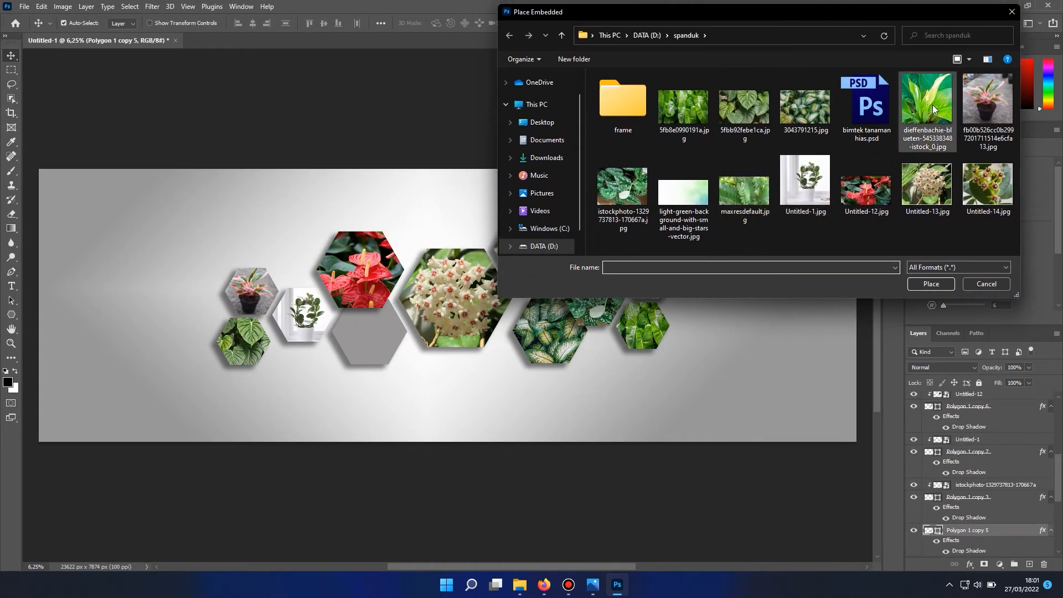
double_click(933, 105)
Step: Enlarge the dieffenbachie photo to cover the hexagon below the red flower one and clip it to that hexagon
left_click_drag(474, 330, 516, 371)
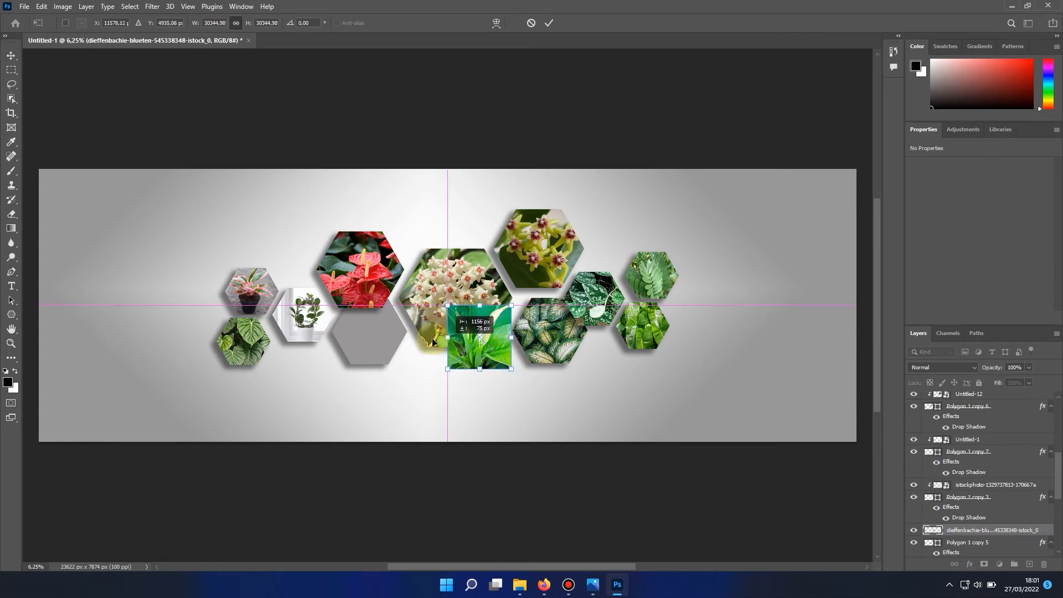
left_click_drag(433, 338, 410, 374)
left_click_drag(396, 331, 397, 336)
left_click(11, 56)
right_click(951, 530)
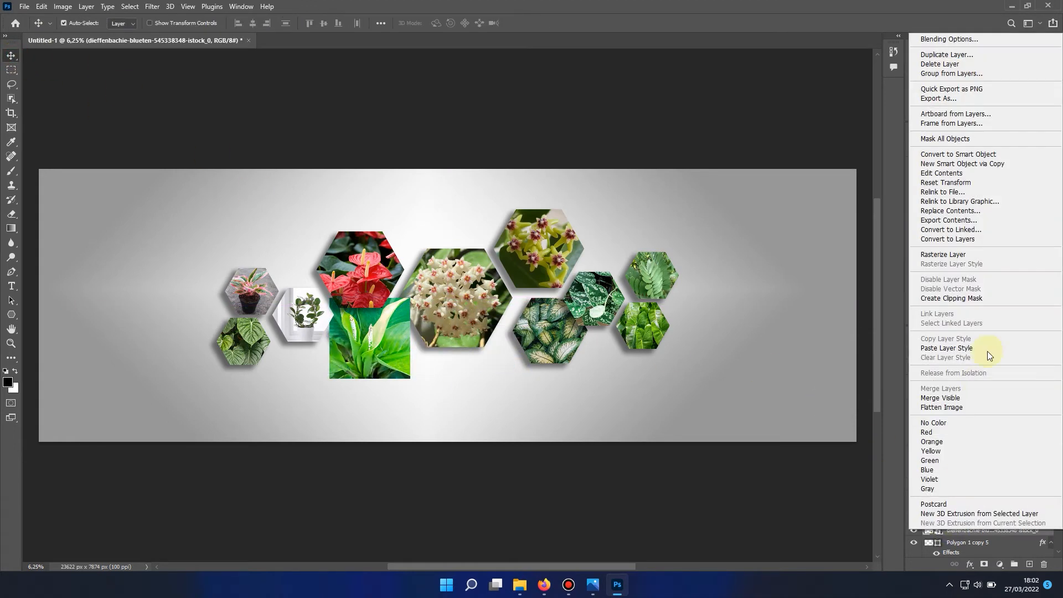
left_click(982, 298)
left_click(304, 325)
left_click(250, 344)
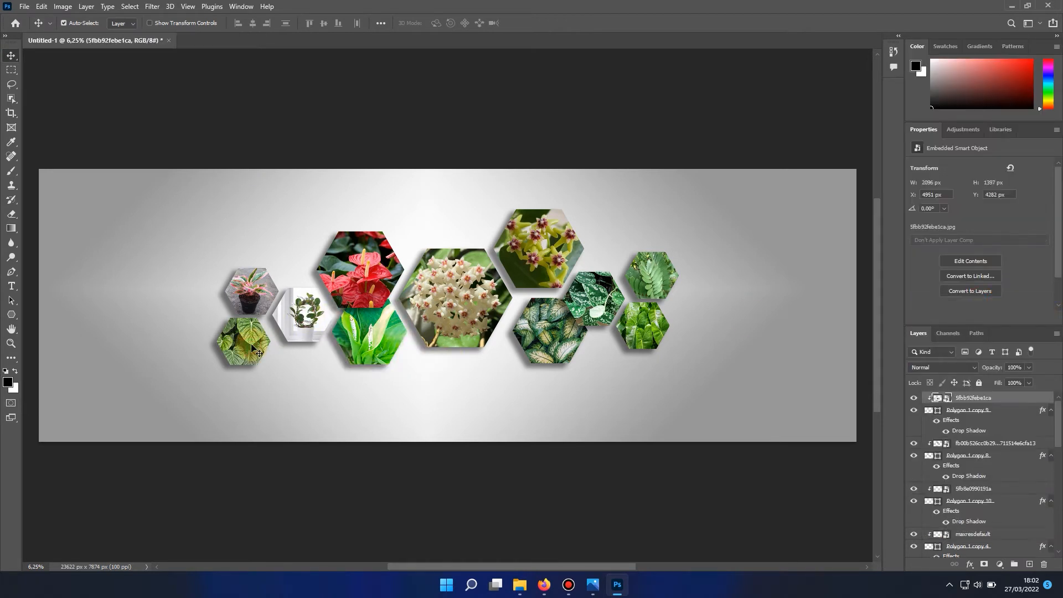
Step: Shrink the lower far-left hexagon to about 85% and shift it with its photo closer to the neighbouring hexagons
left_click(957, 410)
key("ctrl+t")
mouse_move(219, 365)
left_mouse_down()
mouse_move(254, 333)
mouse_move(233, 361)
left_mouse_up()
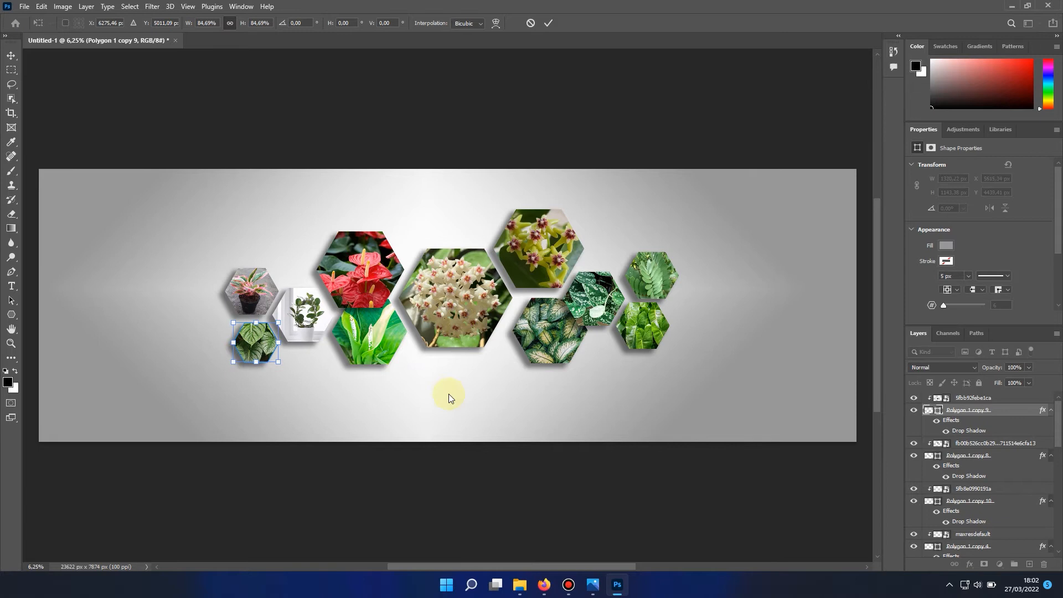
left_click(11, 56)
left_click(270, 352)
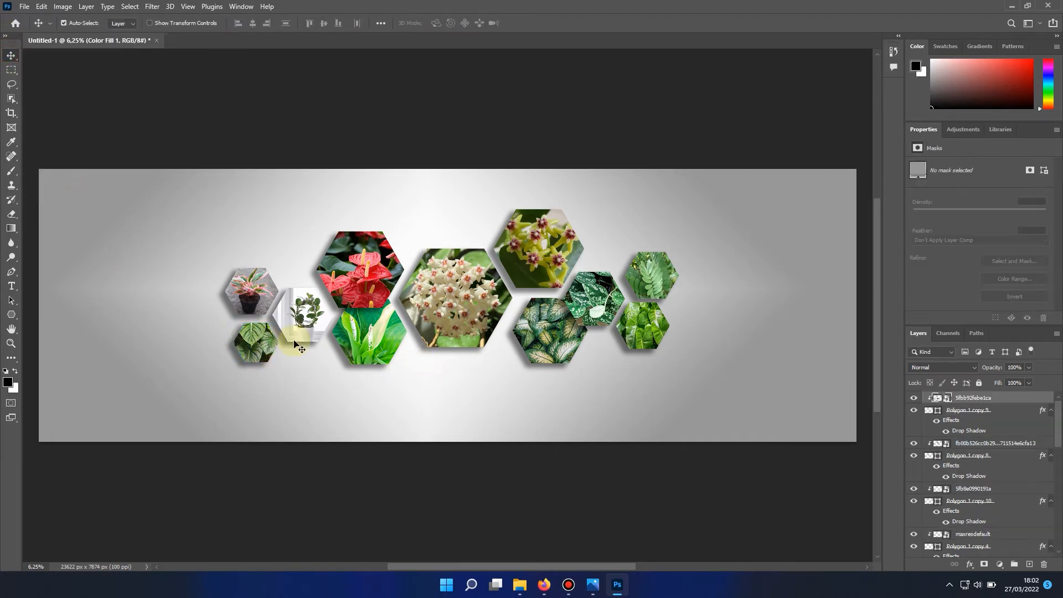
left_click(958, 413)
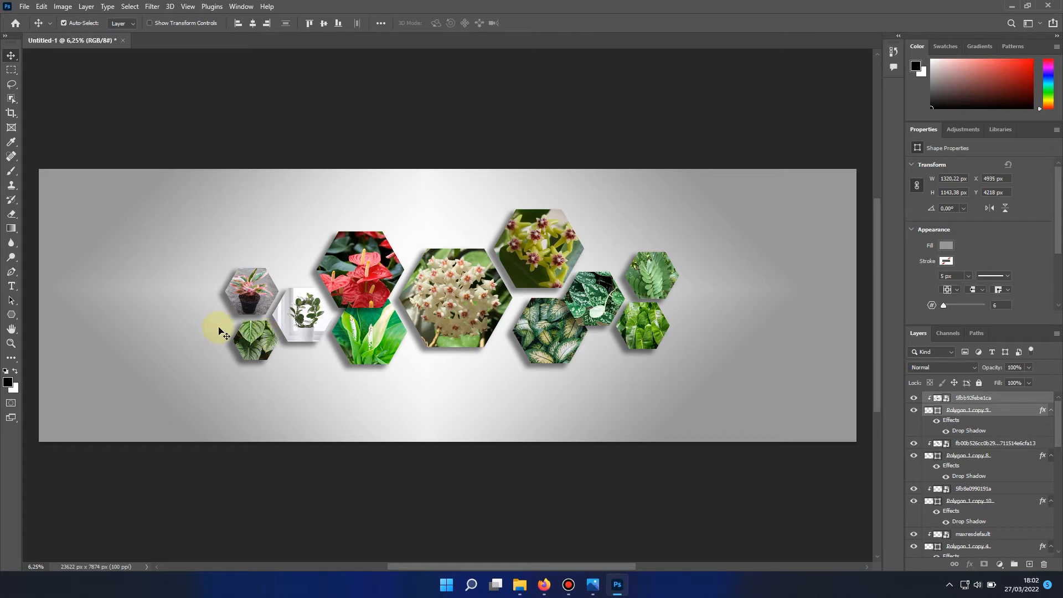
Step: Scale the upper far-right hexagon and its maxresdefault photo to about 85% and move them closer to the hexagon below
scroll(973, 499, "down", 3)
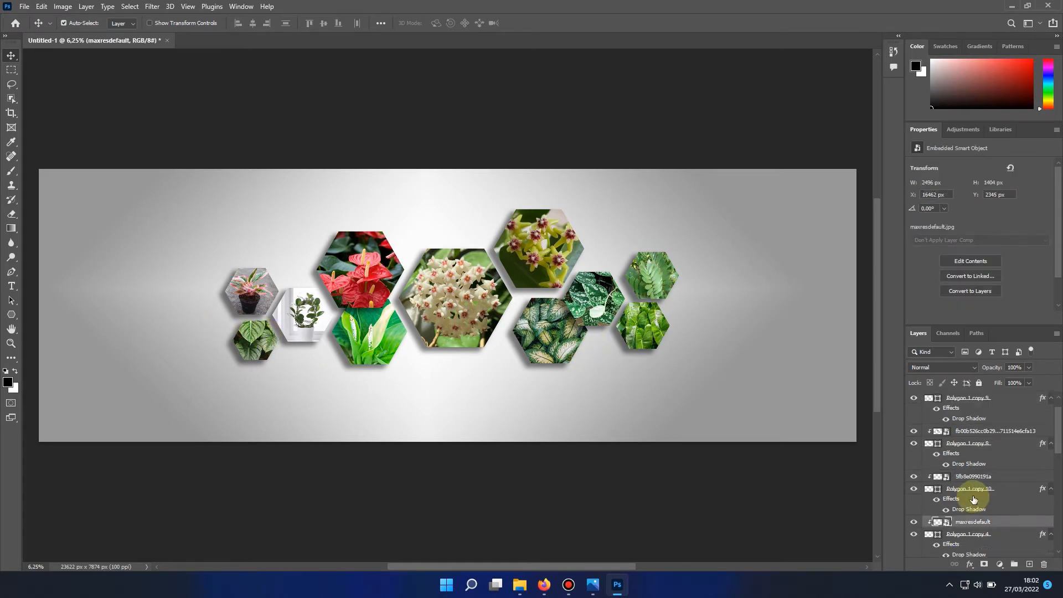
left_click(1030, 510)
key("ctrl+t")
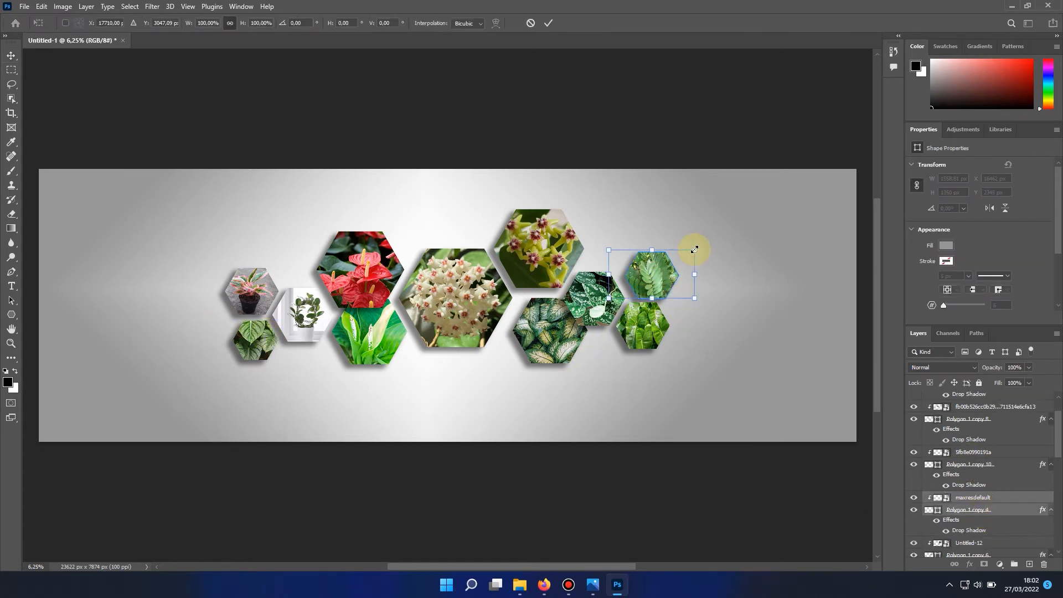
left_click_drag(694, 250, 642, 275)
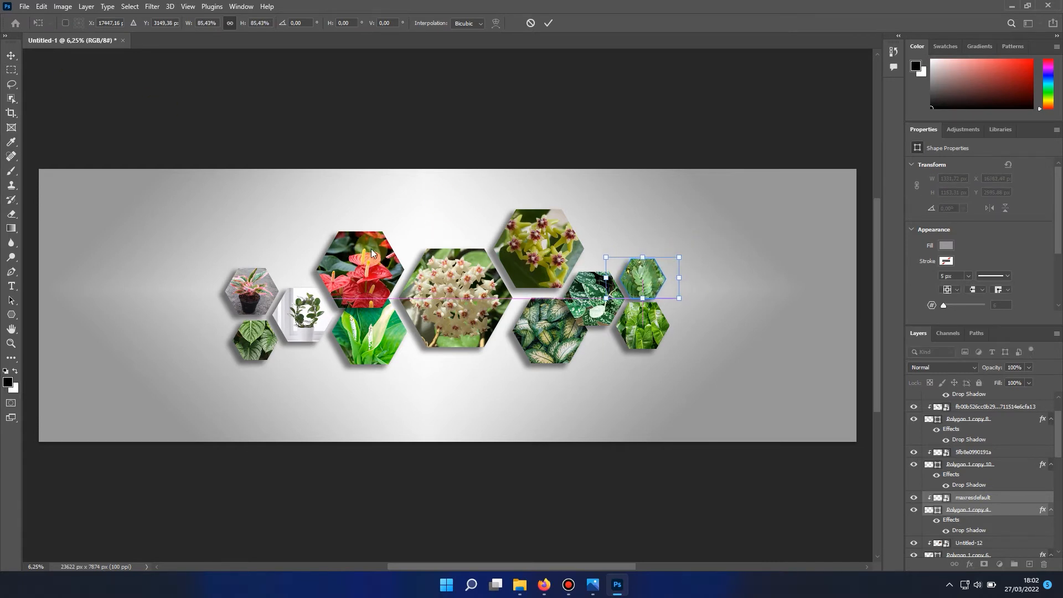
left_click(11, 55)
Step: Shift the lower far-right hexagon and its 5fb8e0990191a photo outward so the hexagon's X position is 16402 px
left_click(651, 329)
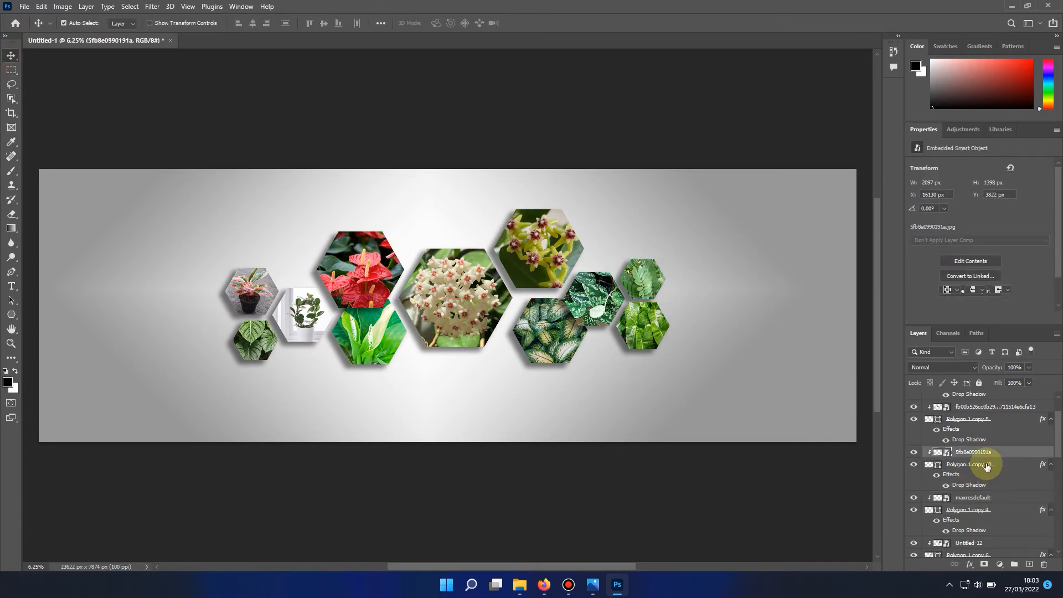
left_click(962, 466, "ctrl")
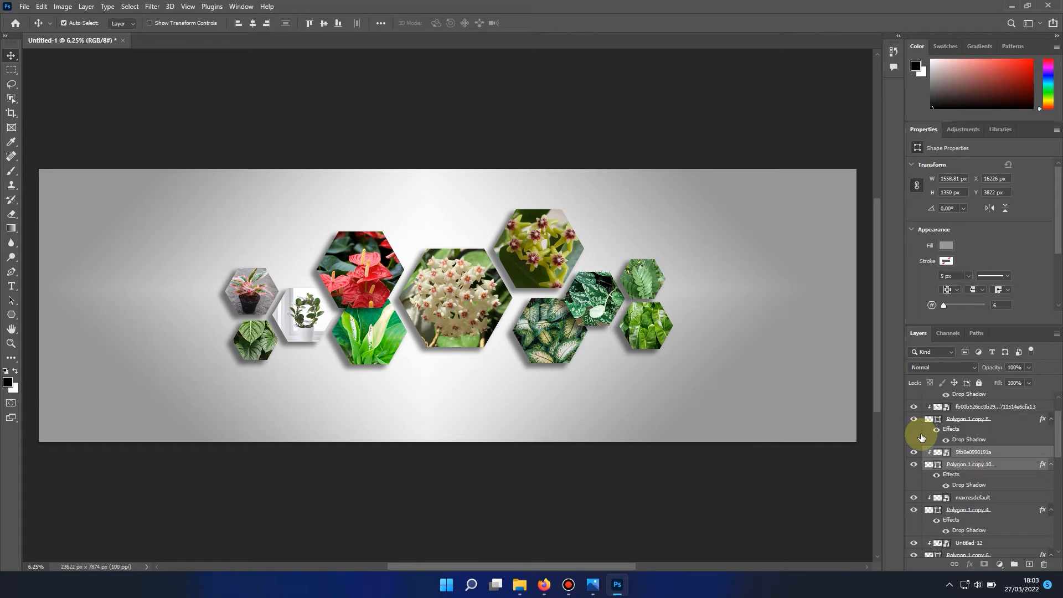
key("shift+Right")
key("shift+Right")
key("shift+Right")
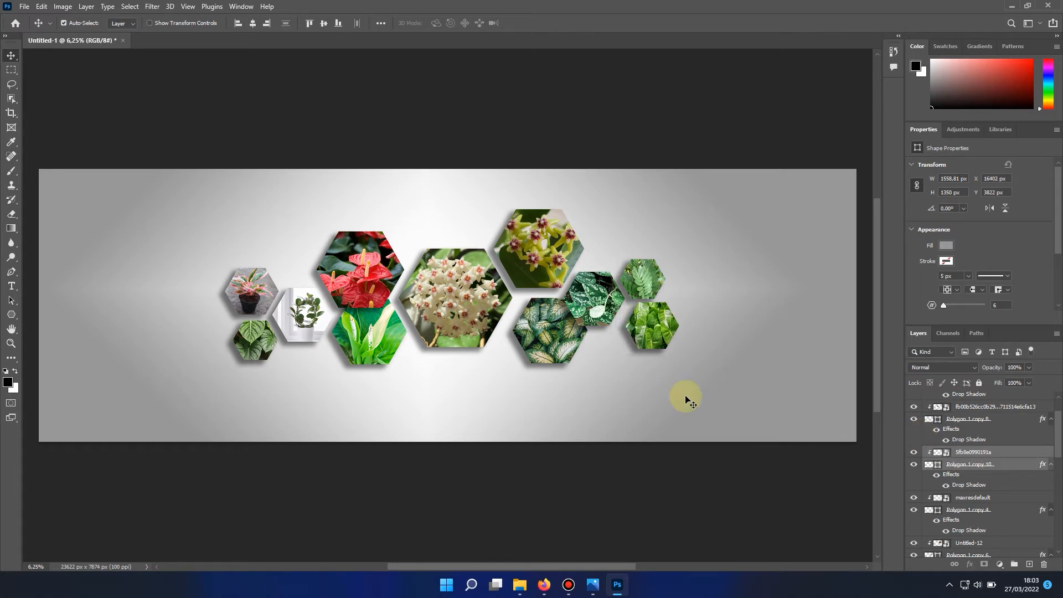
Step: Shift the upper far-left hexagon and its potted-plant photo slightly outward, away from the centre of the banner
left_click(252, 294)
left_click(978, 421, "ctrl")
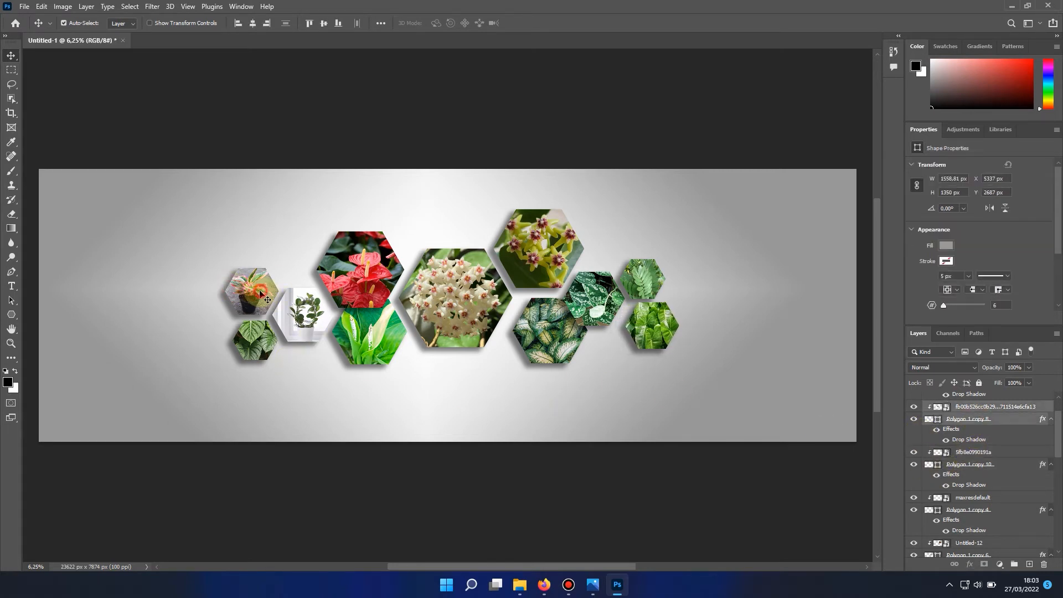
left_click_drag(257, 292, 250, 292)
left_click(375, 387)
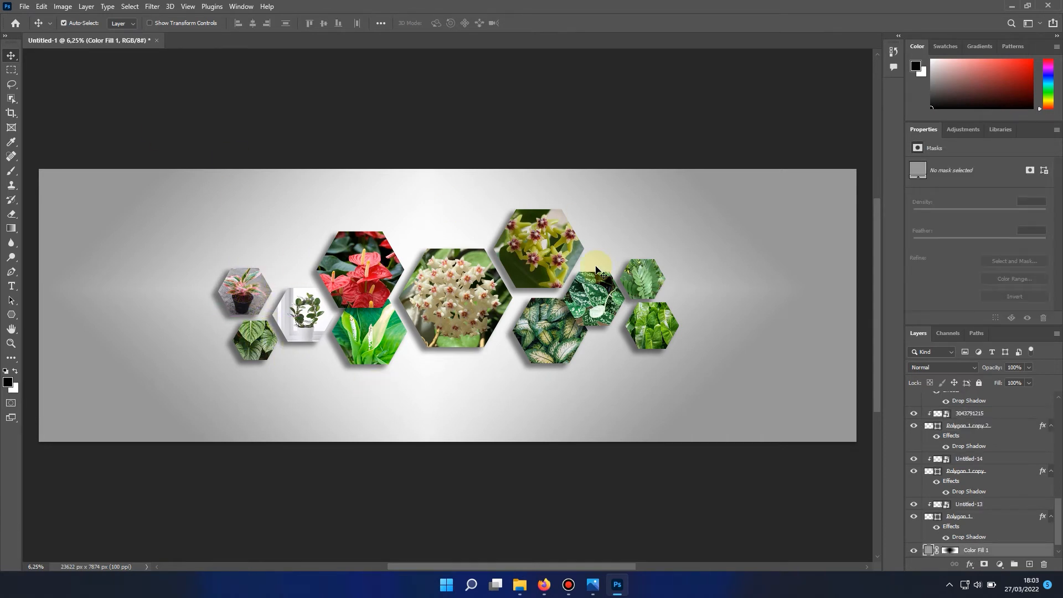
Step: Place light-green-background-with-small-and-big-stars-vector.jpg as an embedded image directly above the Color Fill 1 layer
scroll(979, 492, "down", 1)
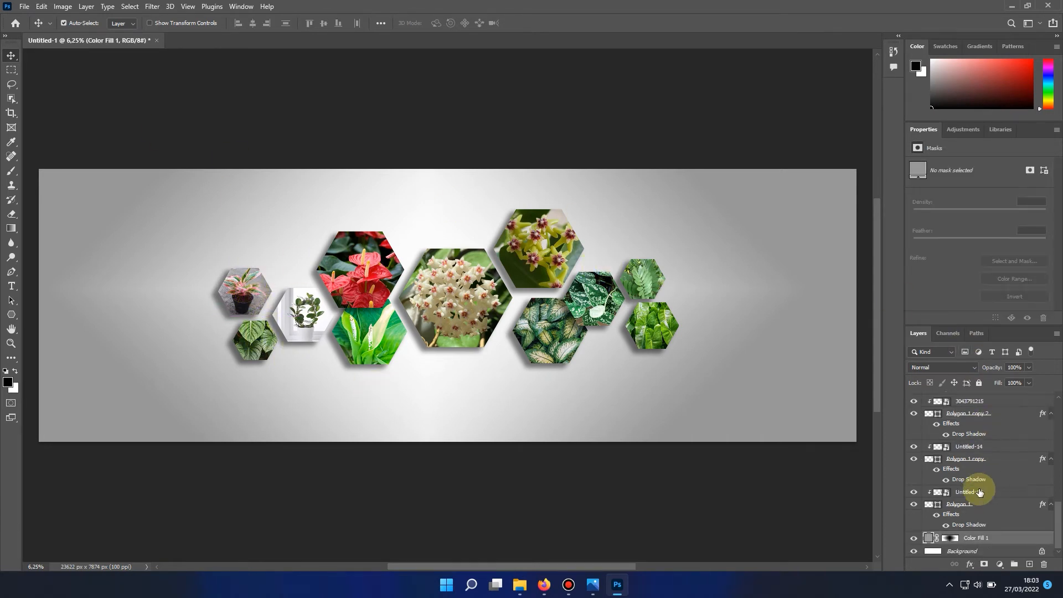
left_click(951, 539)
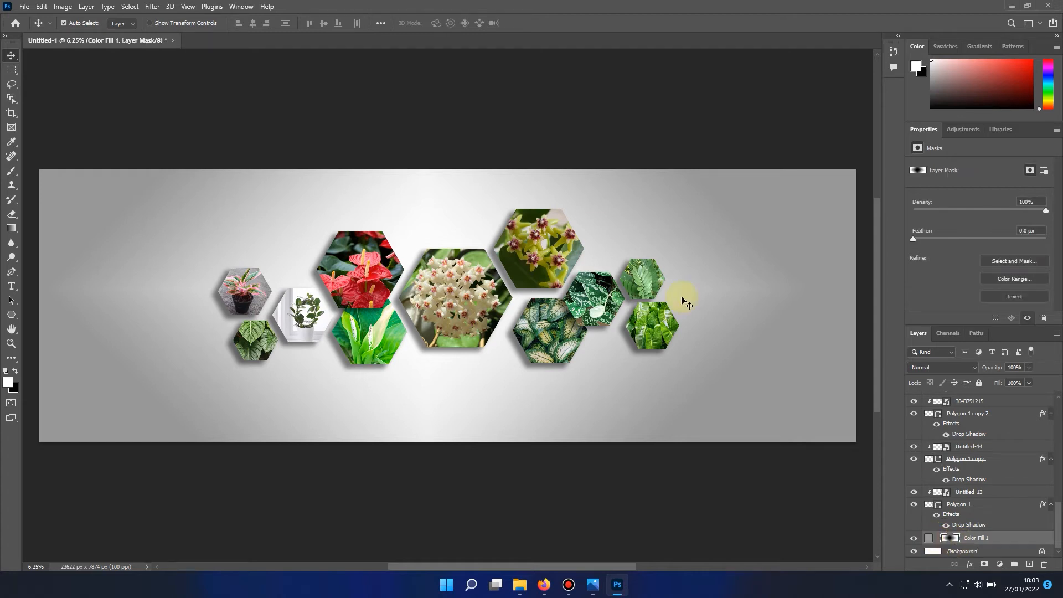
left_click(24, 7)
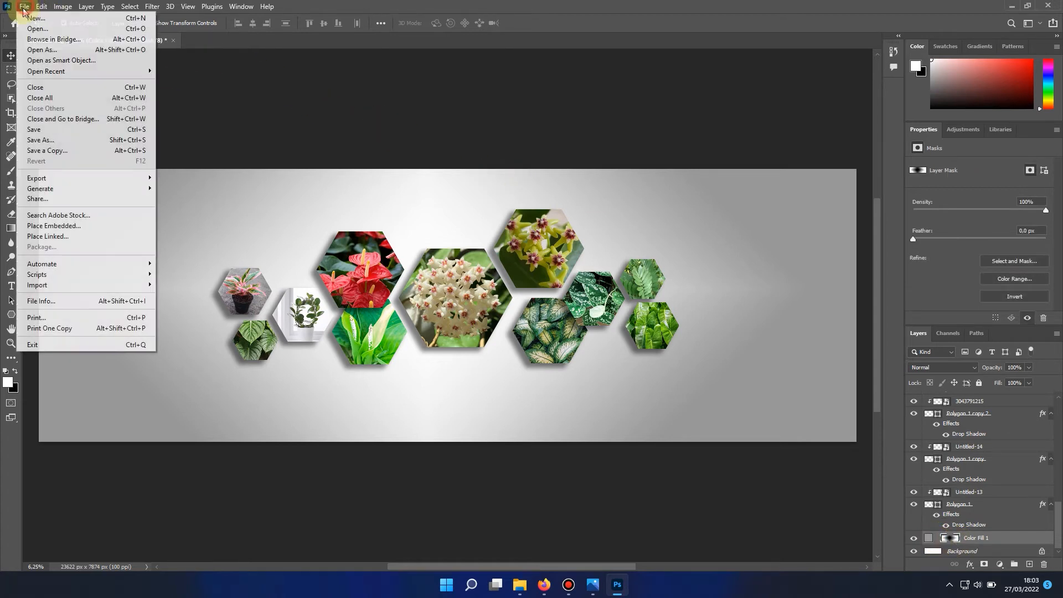
mouse_move(44, 276)
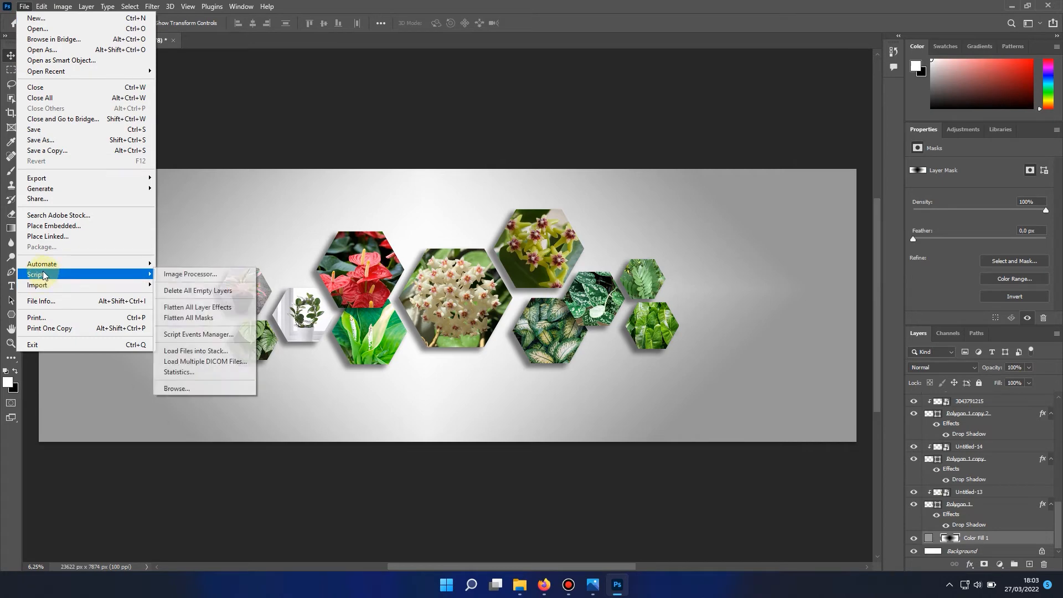
left_click(55, 226)
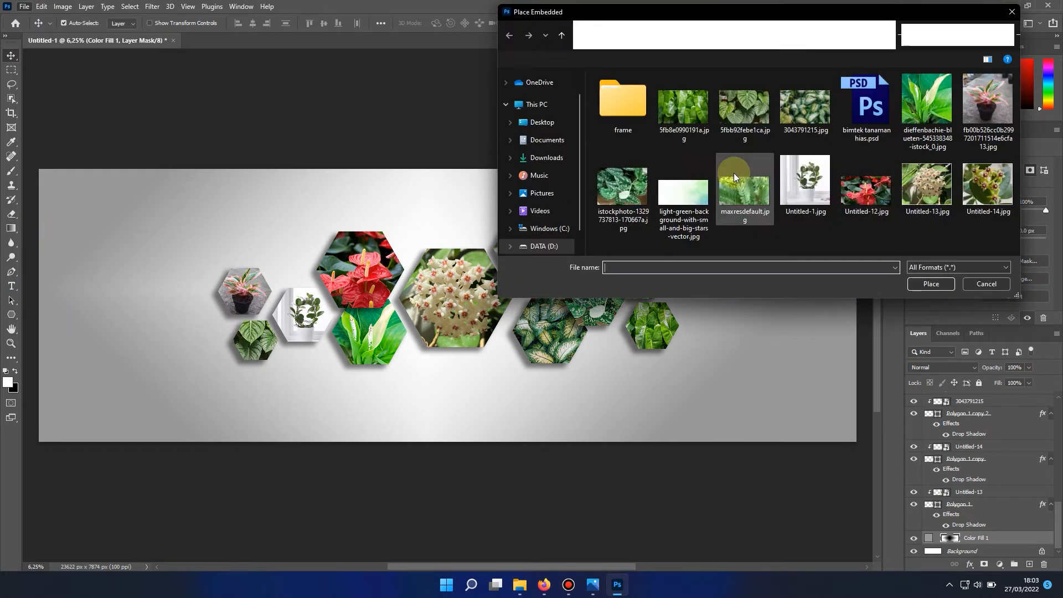
left_click(690, 191)
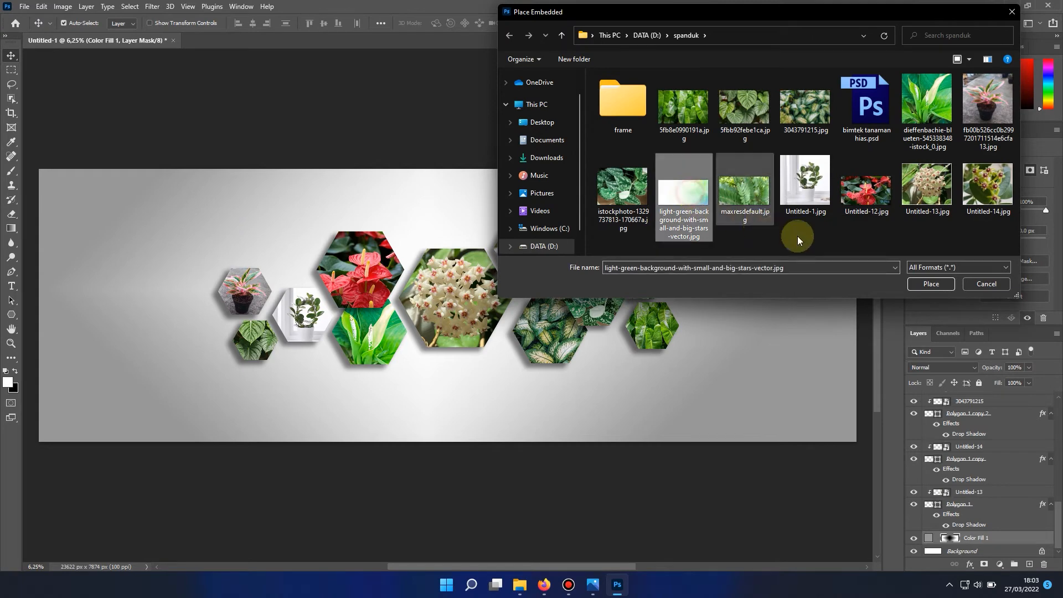
left_click(927, 286)
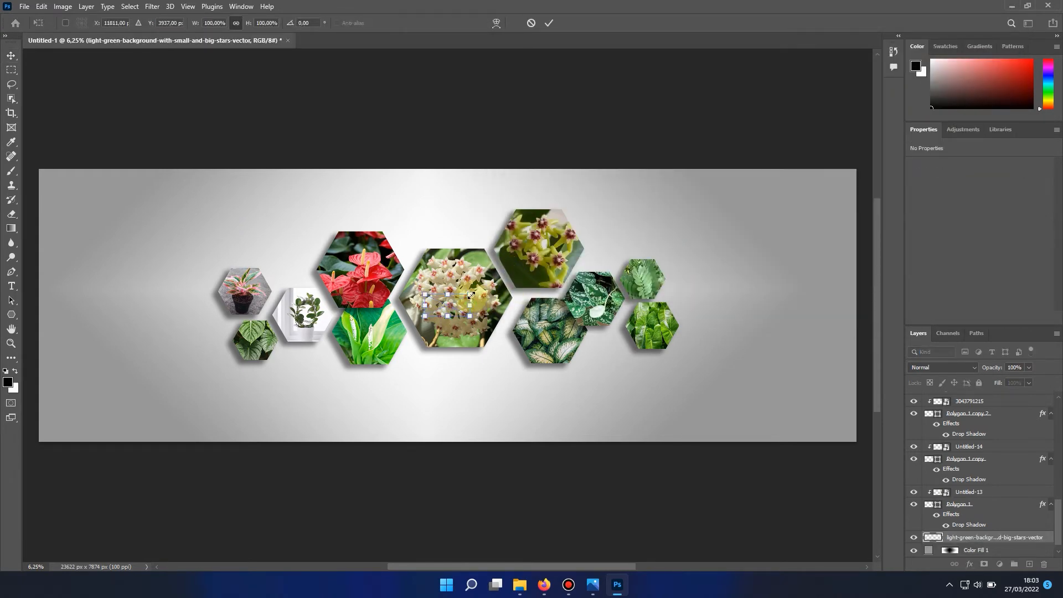
Step: Enlarge and reposition the light-green background to about 24192 × 12096 px so it covers the whole banner
left_click_drag(471, 295, 715, 148)
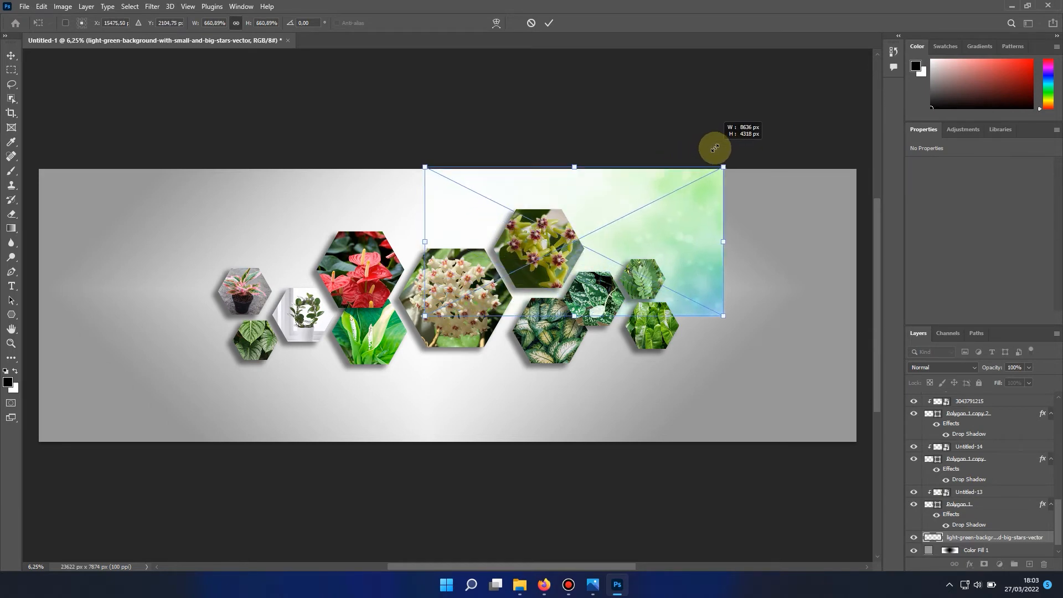
left_click_drag(428, 314, 58, 231)
left_click_drag(586, 444, 881, 507)
left_click_drag(725, 392, 726, 316)
left_click(10, 56)
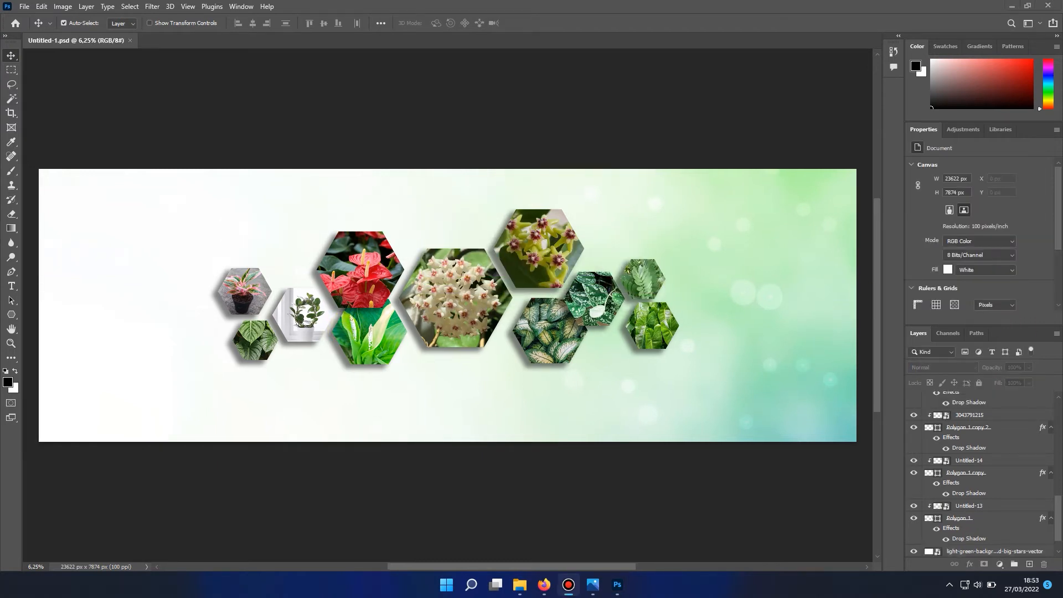
Step: Group all hexagon and photo layers in a group named poligon, leaving the light-green background outside it
left_click(1058, 520)
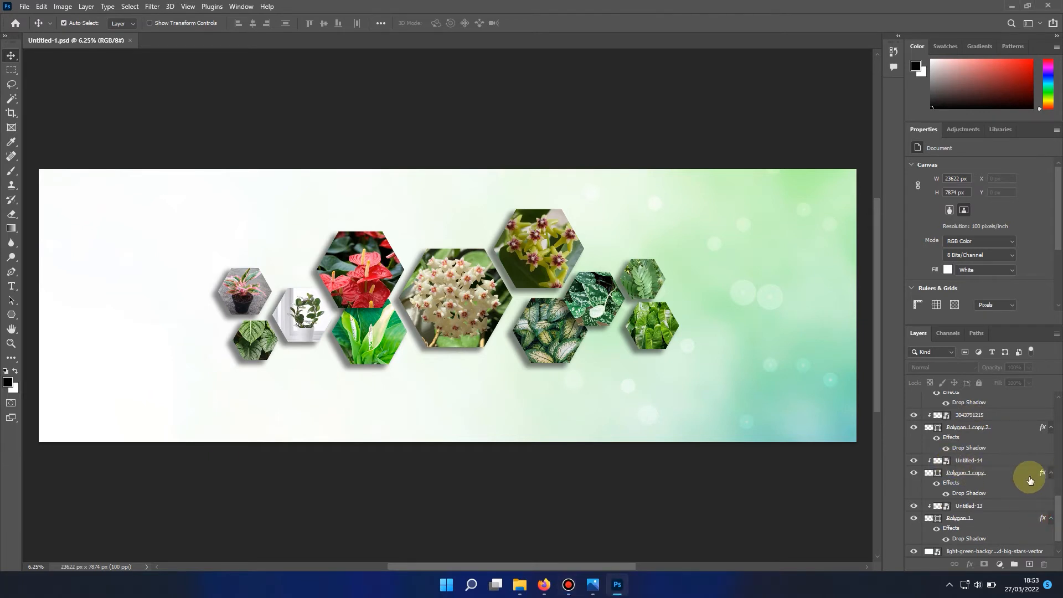
left_click_drag(1057, 518, 1053, 408)
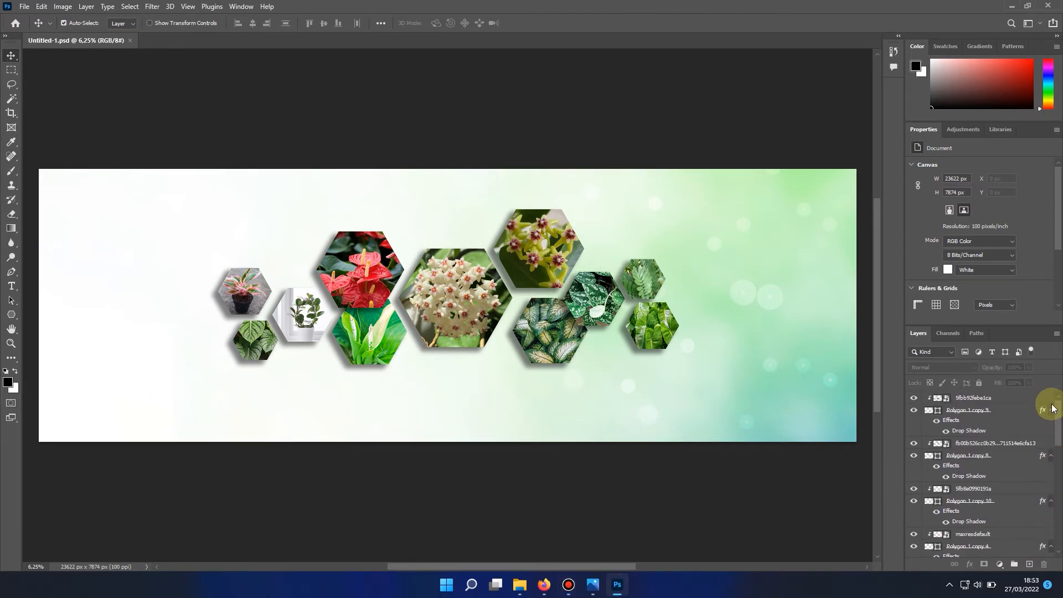
left_click(981, 400)
scroll(975, 487, "down", 5)
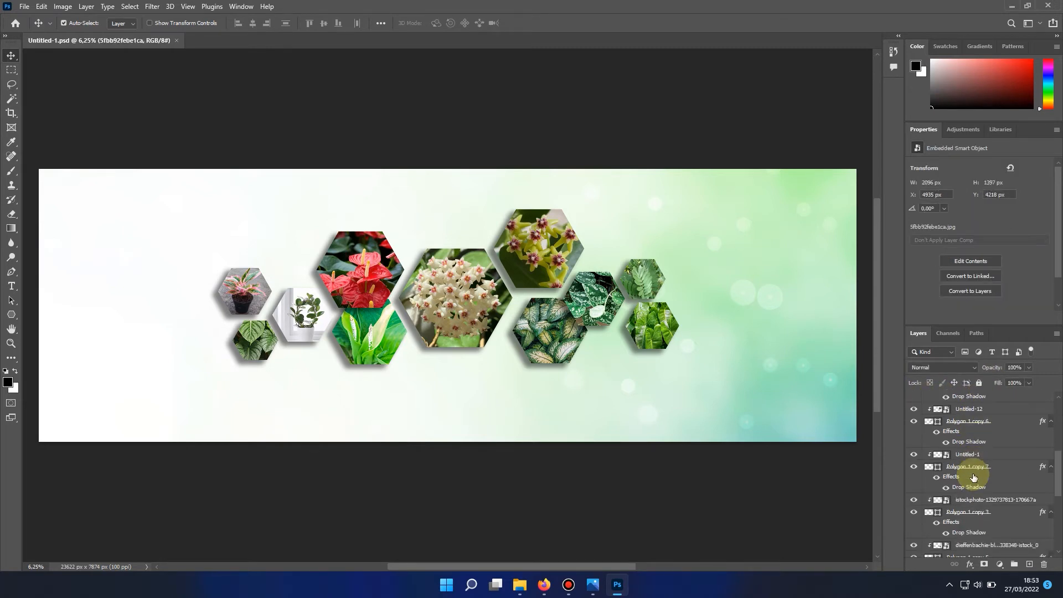
scroll(978, 509, "down", 6)
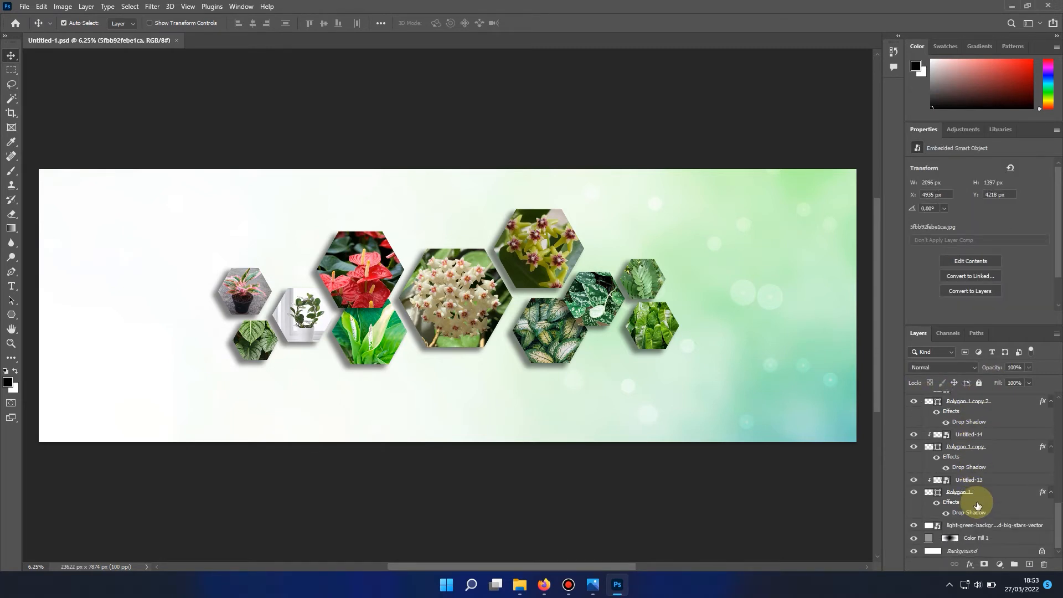
left_click(1000, 526, "shift")
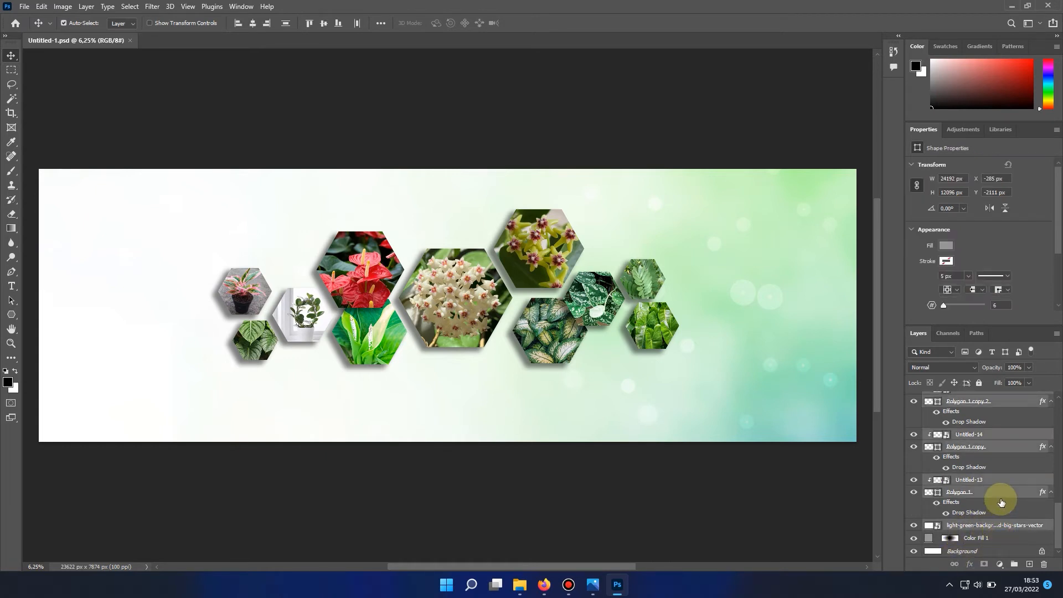
left_click_drag(993, 481, 1015, 565)
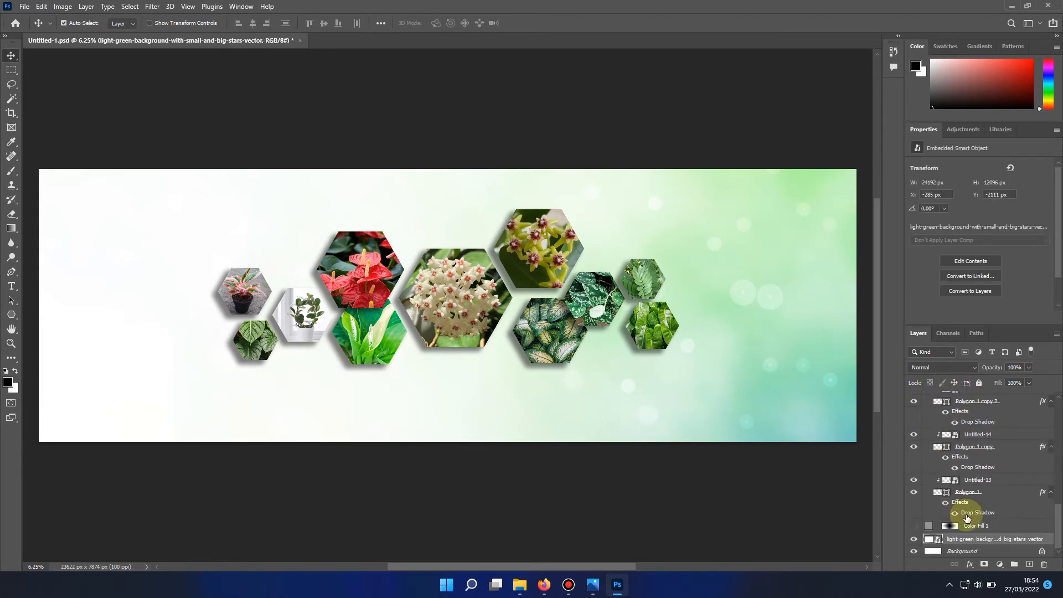
scroll(968, 519, "up", 7)
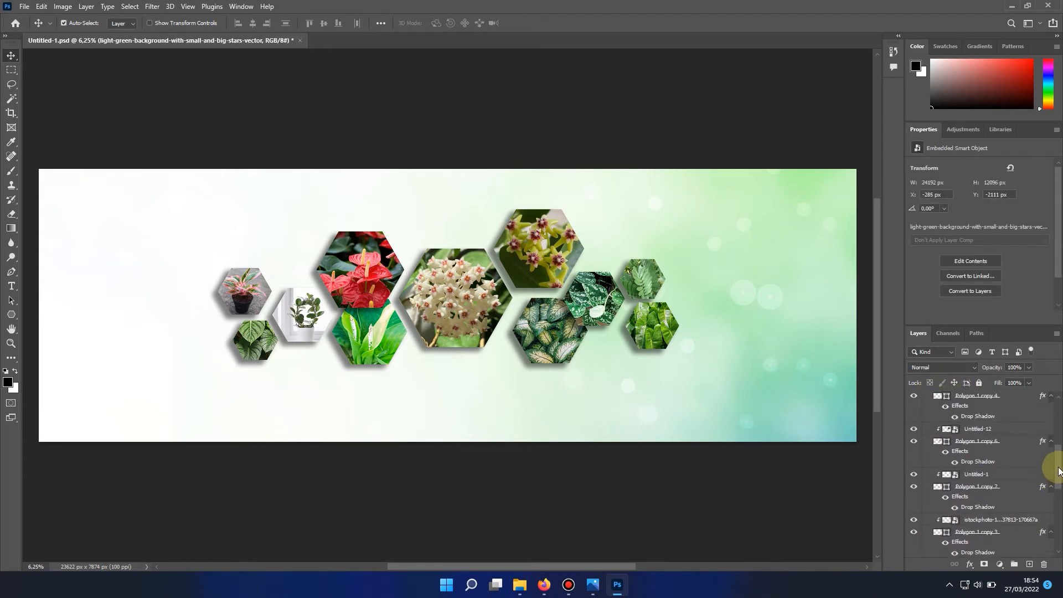
left_click_drag(1059, 472, 1054, 404)
left_click(947, 400)
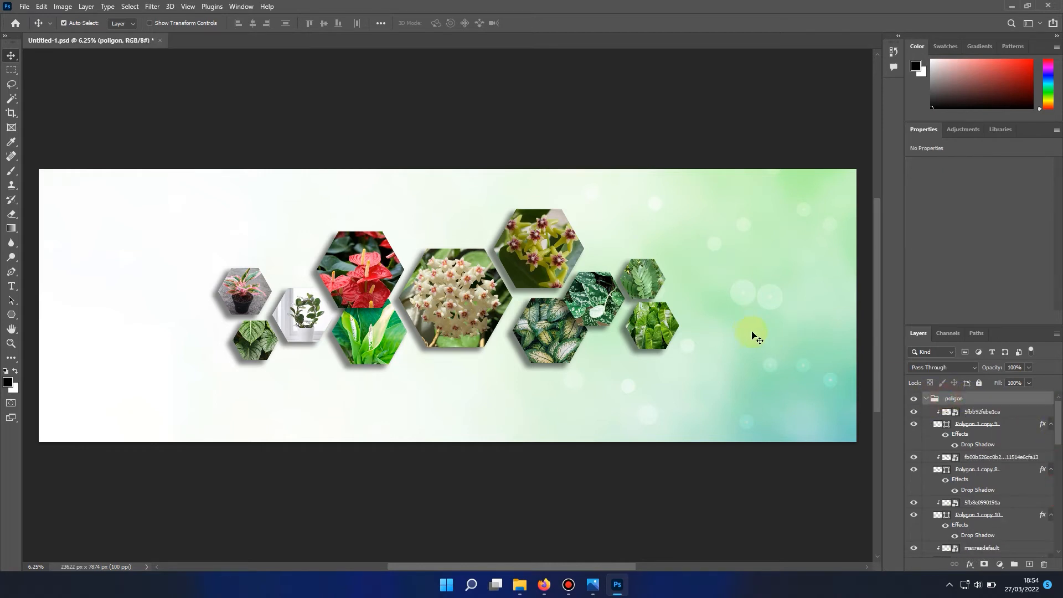
Step: Enlarge the upper far-right hexagon and its maxresdefault photo to about 229% and place them beside the yellow-green flower hexagon
left_click(991, 549)
scroll(1010, 518, "down", 2)
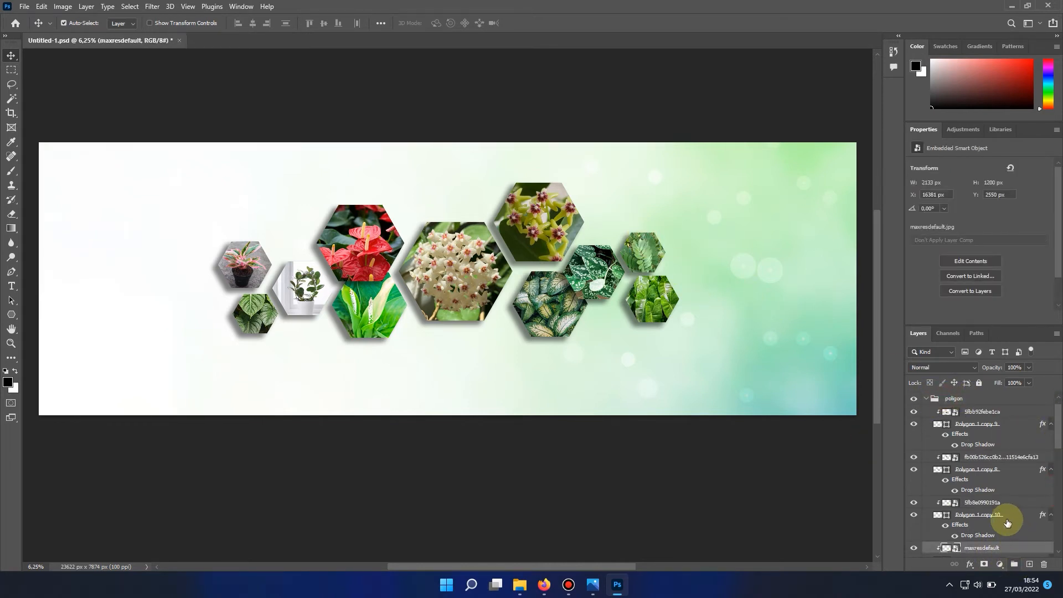
scroll(992, 510, "down", 1)
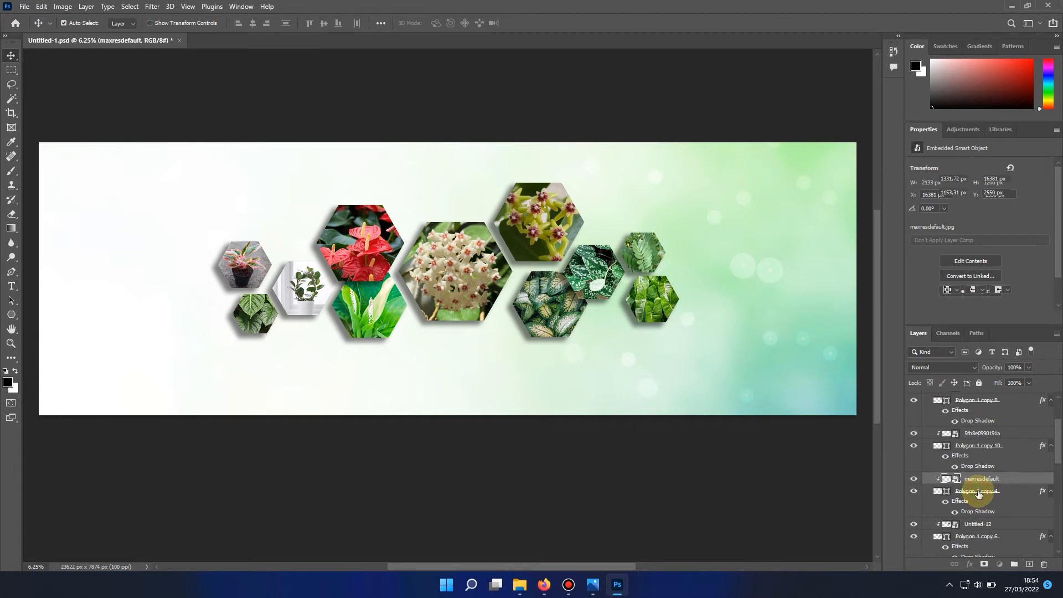
left_click(979, 491)
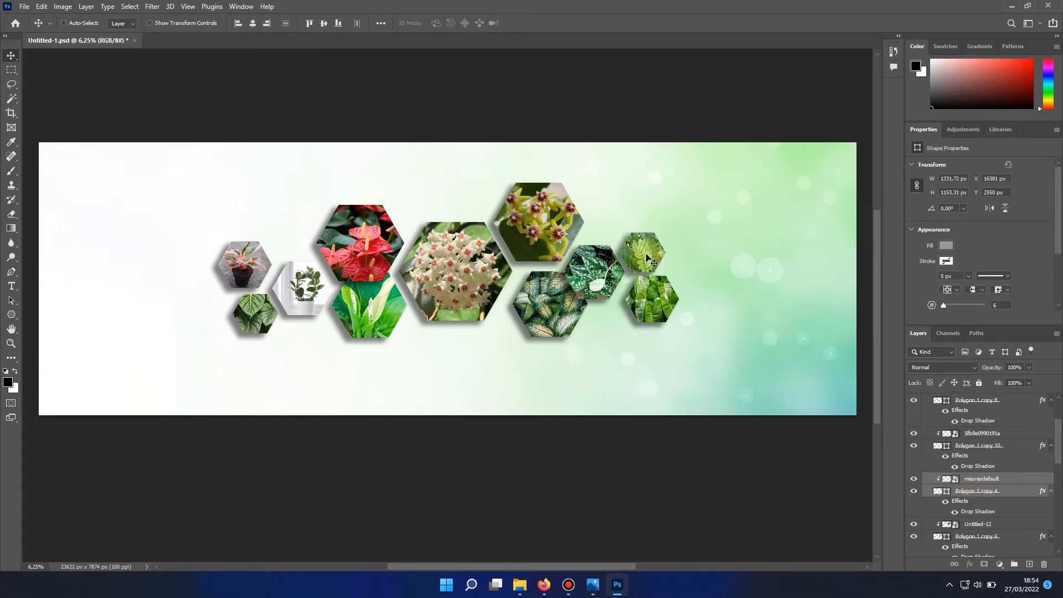
key("ctrl+t")
left_click_drag(681, 230, 775, 178)
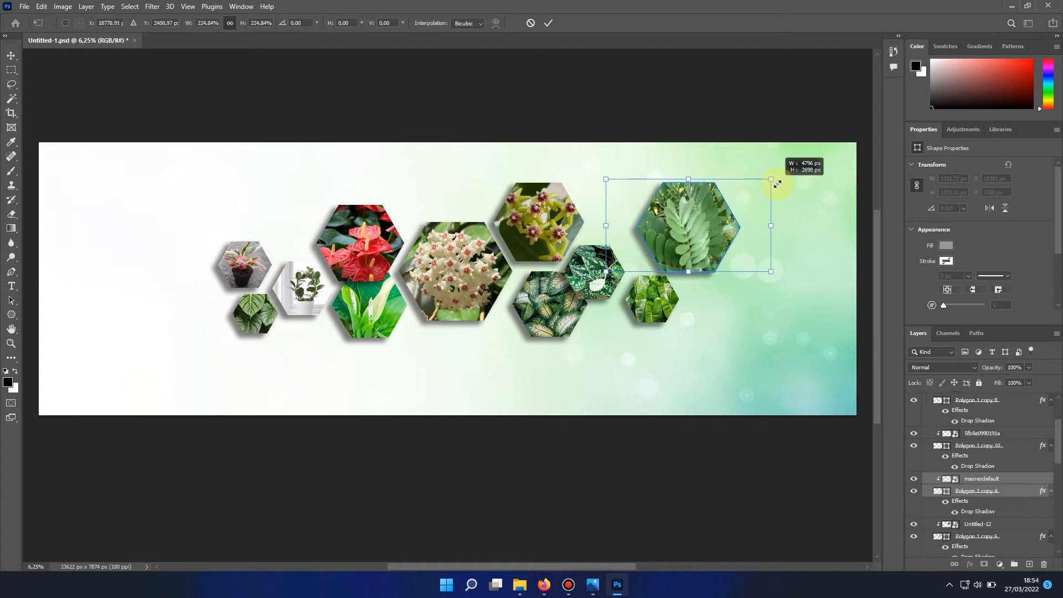
left_click_drag(708, 214, 681, 210)
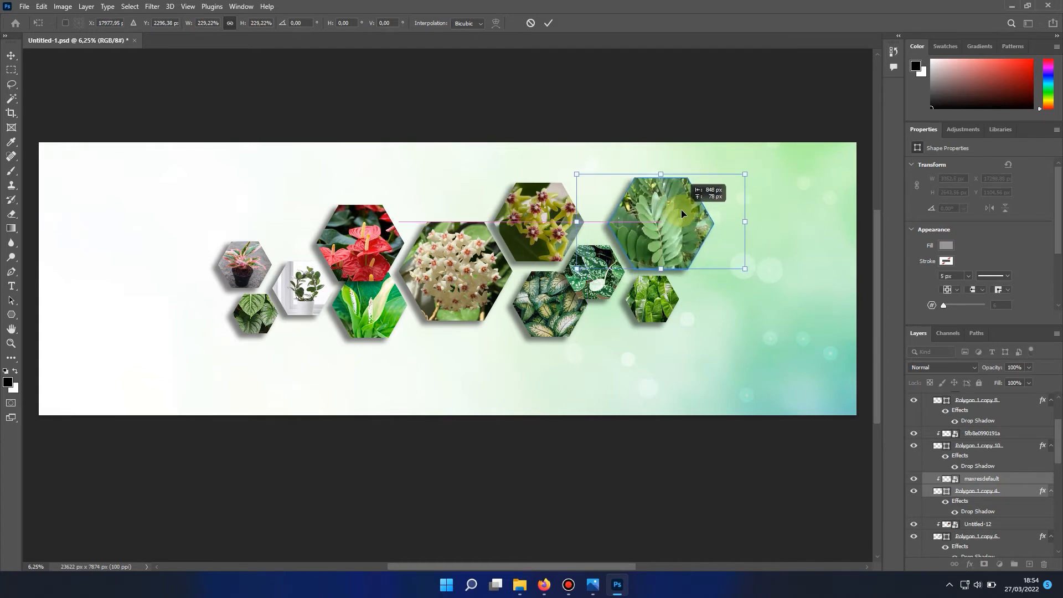
left_click(11, 56)
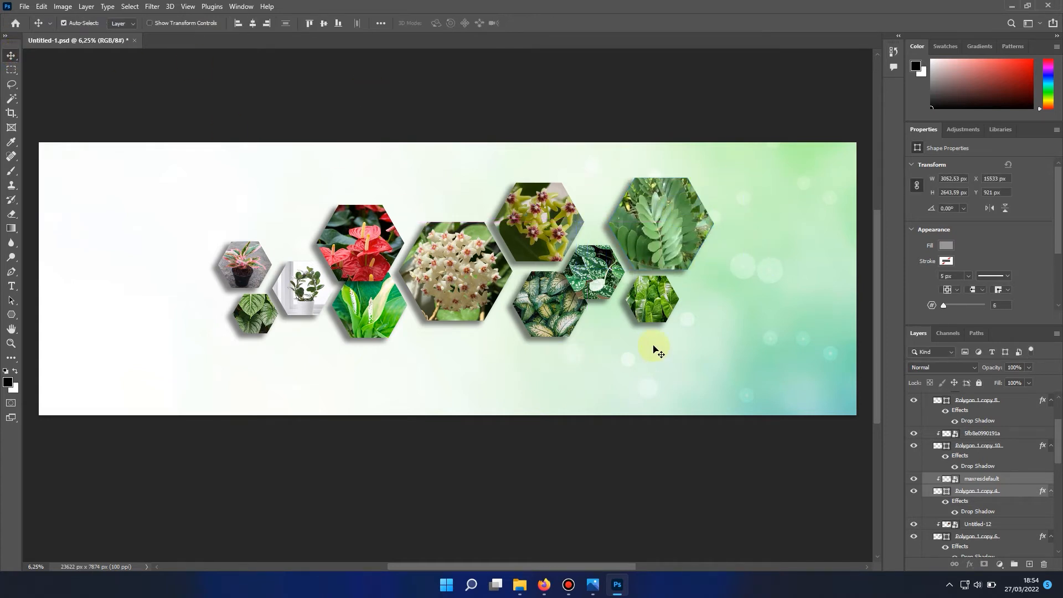
Step: Enlarge the lower far-right hexagon and its 5fb8e0990191a photo to about 139% and place them directly beneath the large fern-leaf hexagon
left_click(655, 308)
left_click(994, 446, "ctrl")
key("ctrl+t")
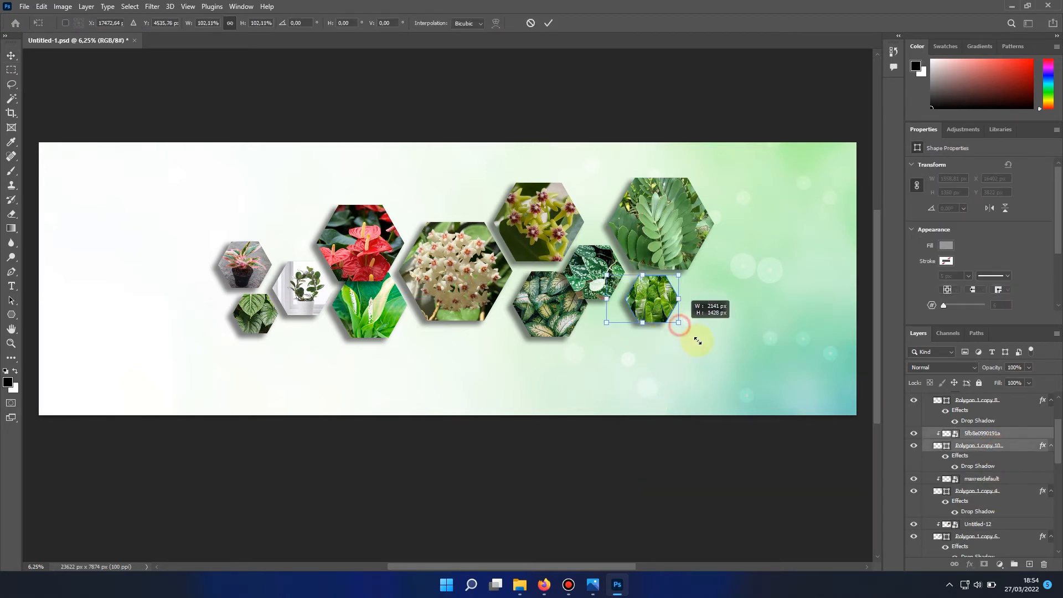
left_click_drag(698, 340, 718, 357)
left_click_drag(688, 305, 670, 301)
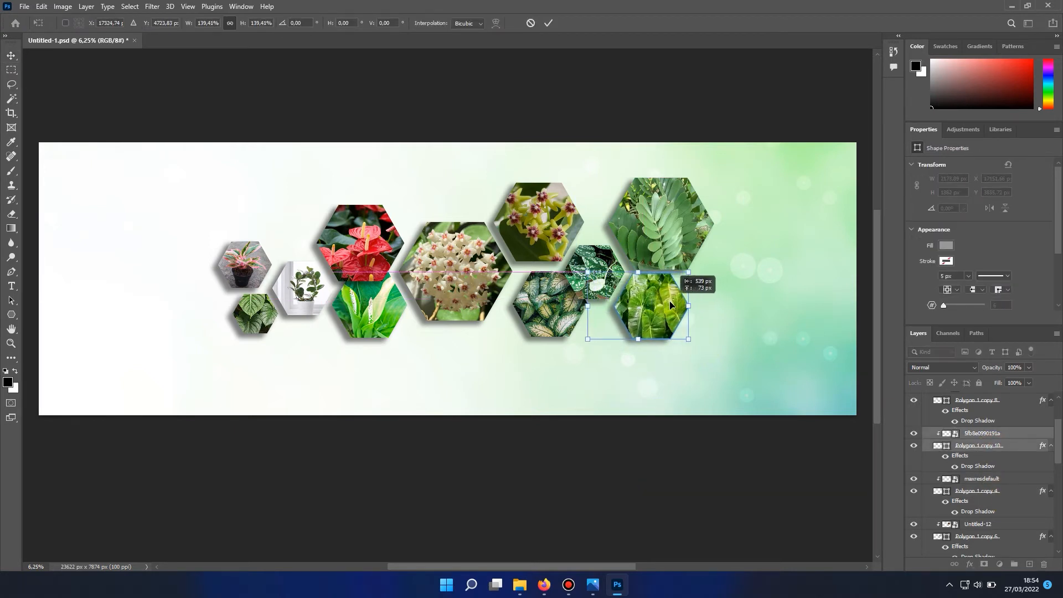
left_click(11, 55)
Step: Scale the whole poligon group to about 122% and shift it toward the banner's right side, letting the last hexagons run off the edge
scroll(979, 444, "up", 2)
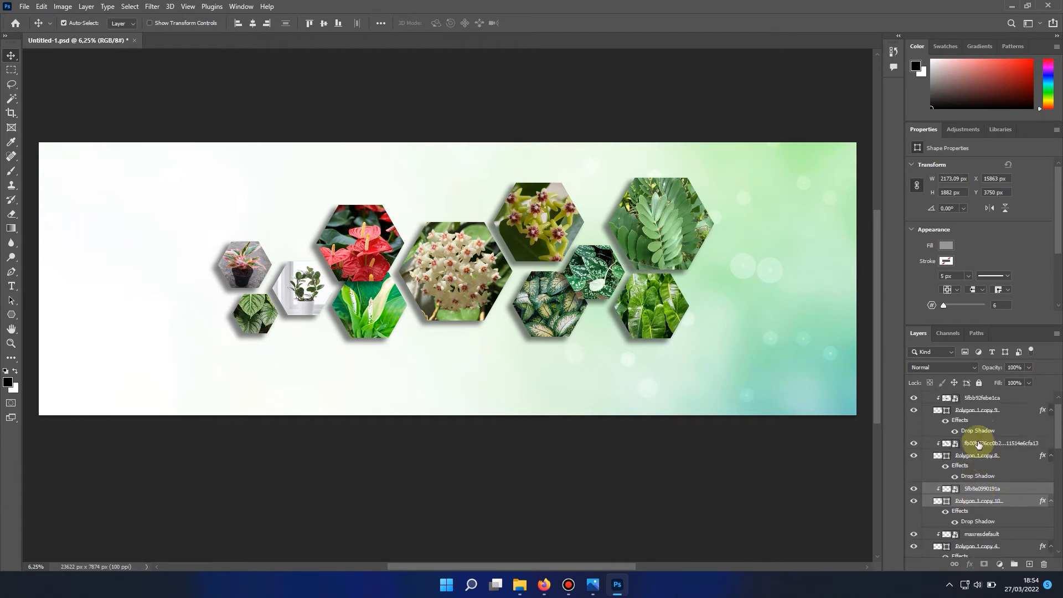
scroll(980, 445, "up", 1)
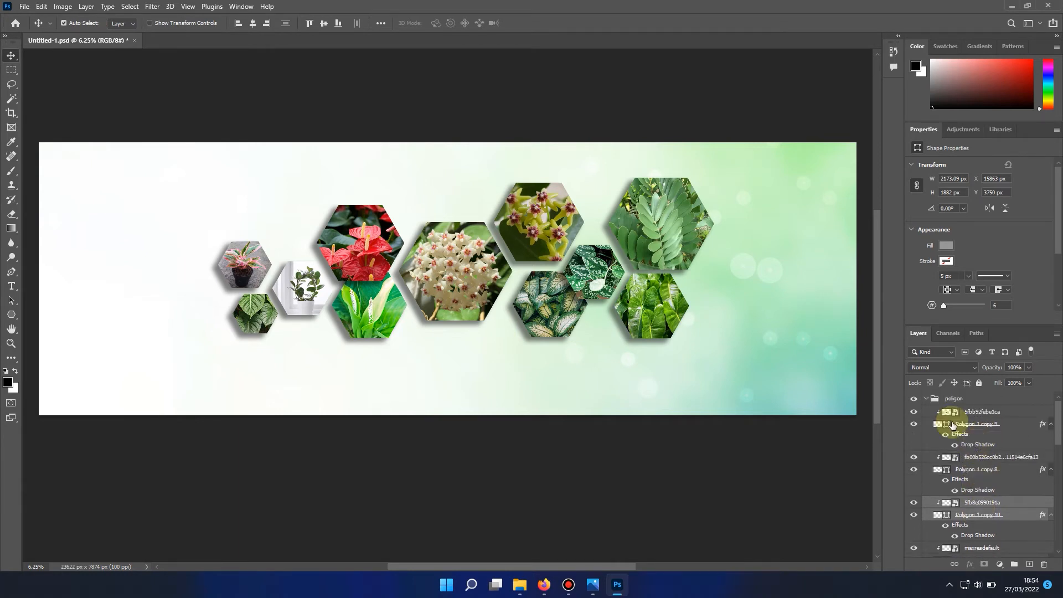
left_click(926, 399)
left_click(948, 399)
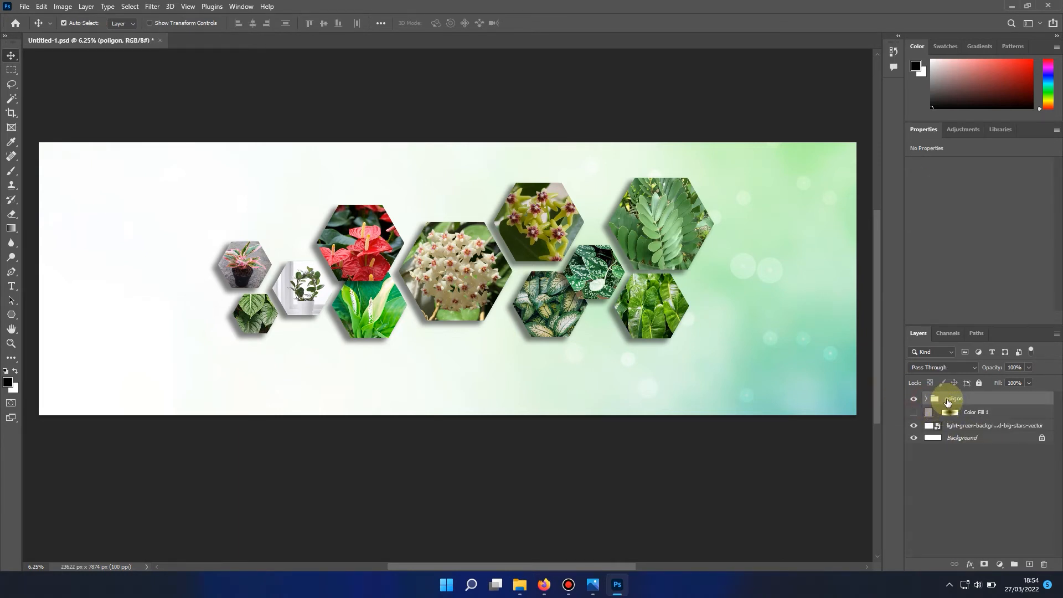
key("ctrl+t")
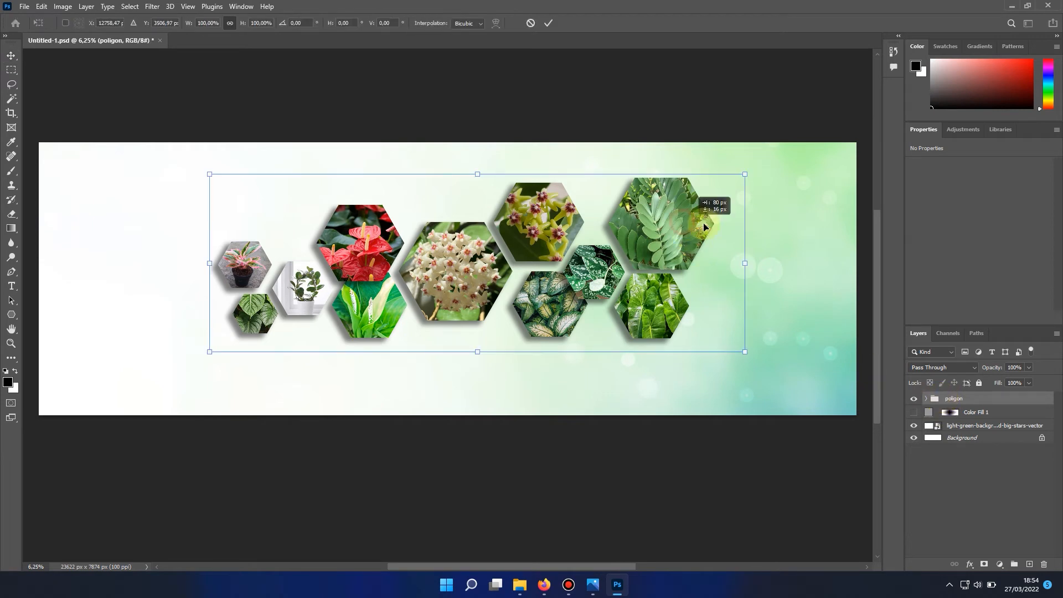
left_click_drag(704, 227, 854, 268)
left_click_drag(382, 221, 277, 142)
left_click_drag(824, 276, 839, 281)
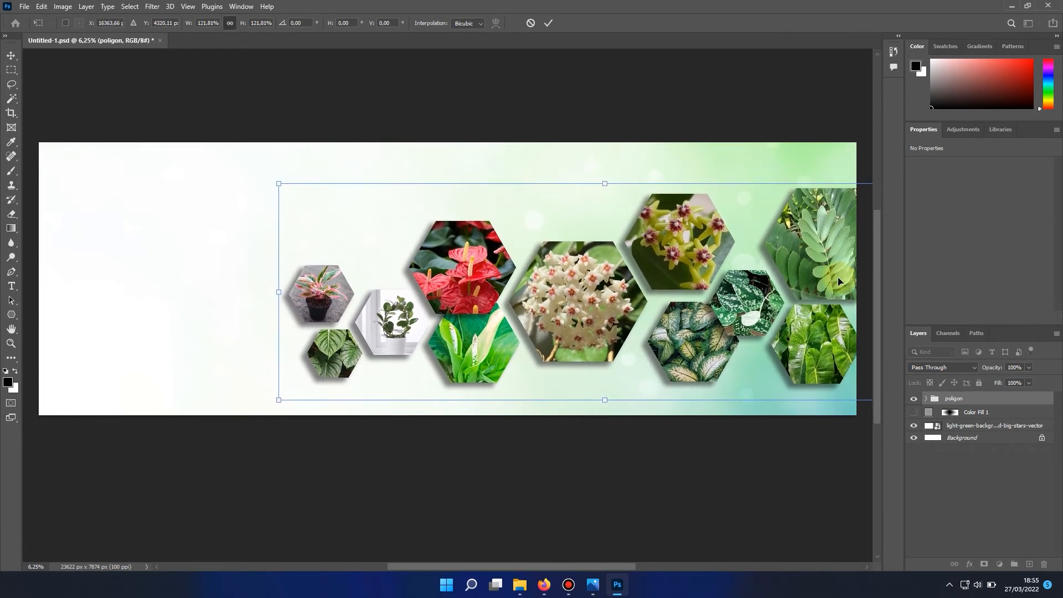
left_click(11, 56)
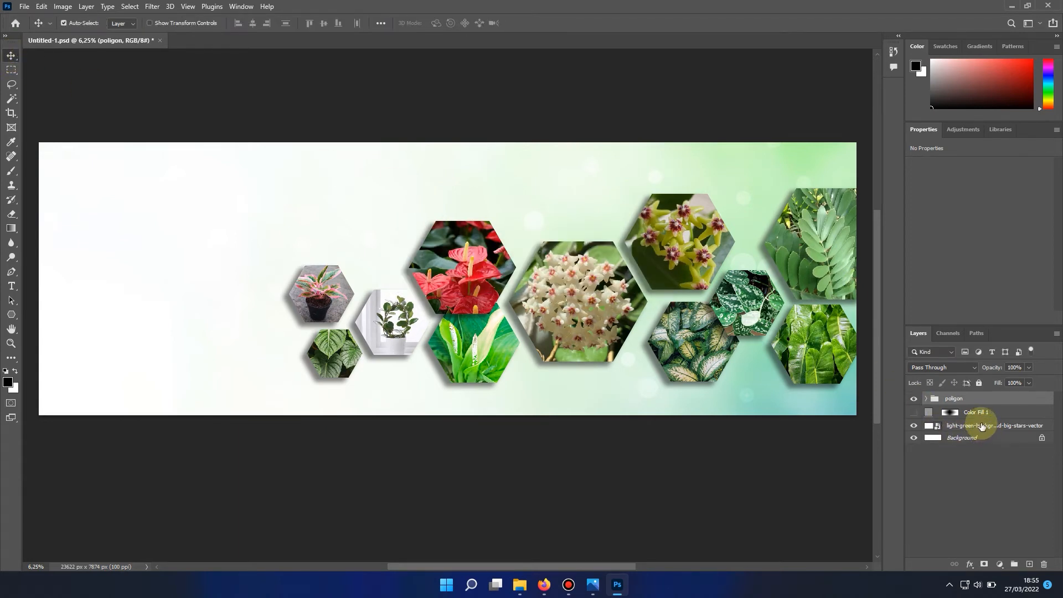
Step: Duplicate the light-green background layer in the same document and flip the copy horizontally
left_click(982, 425)
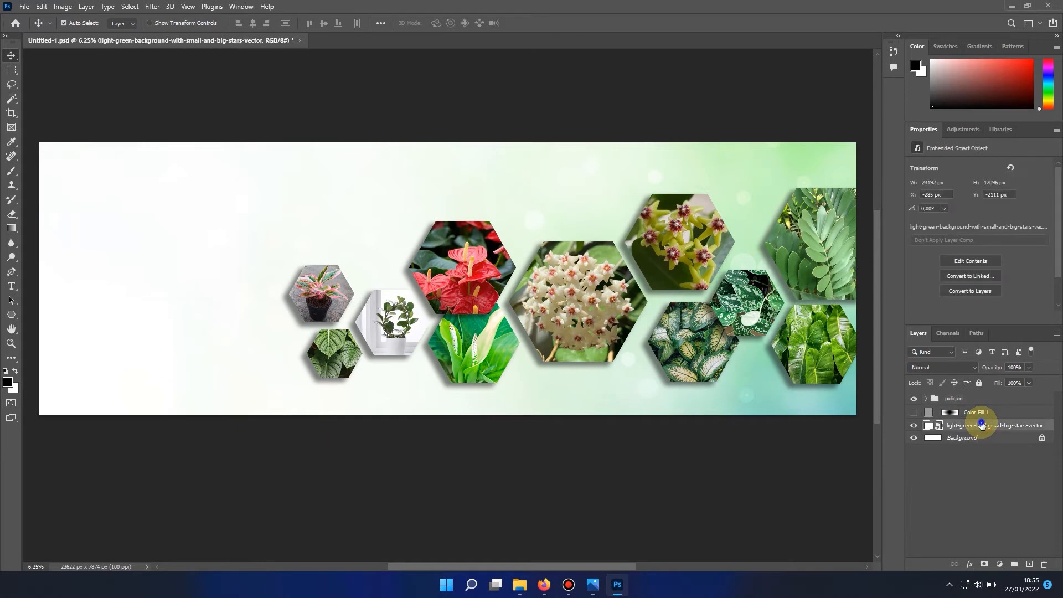
right_click(980, 424)
left_click(864, 97)
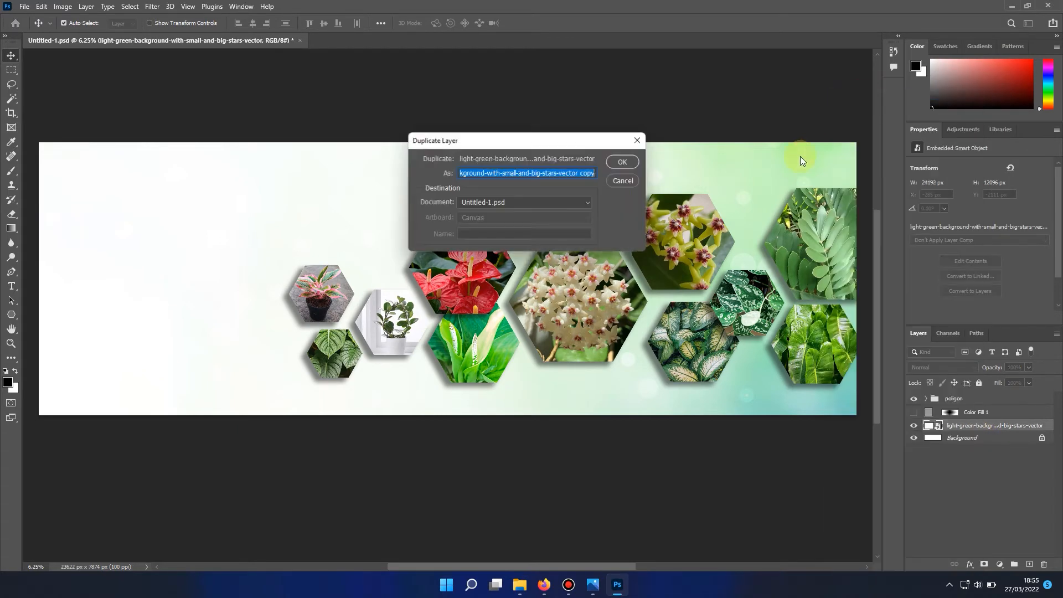
left_click(621, 162)
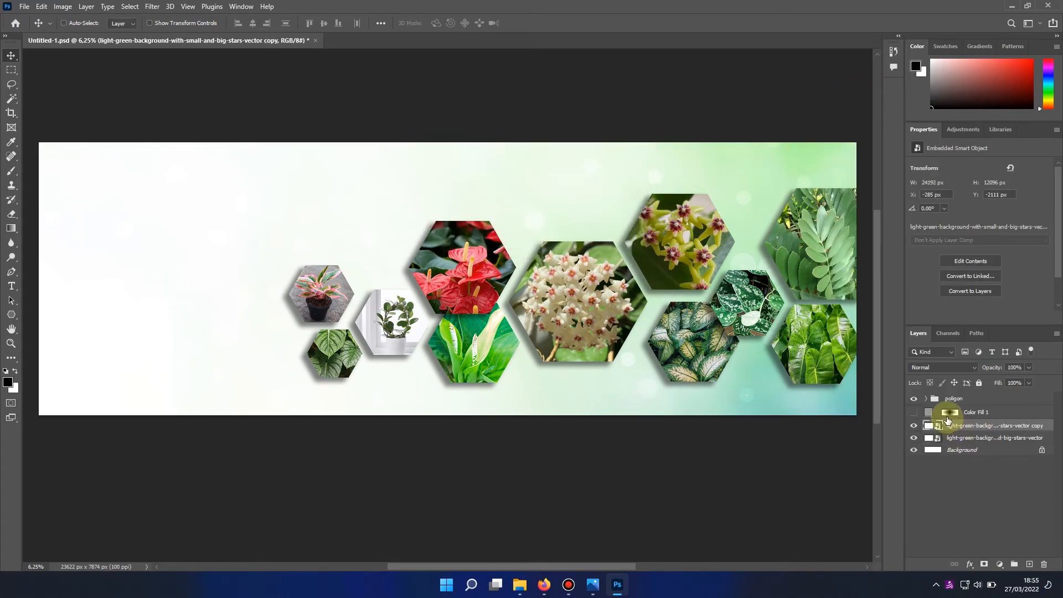
key("ctrl+t")
right_click(505, 177)
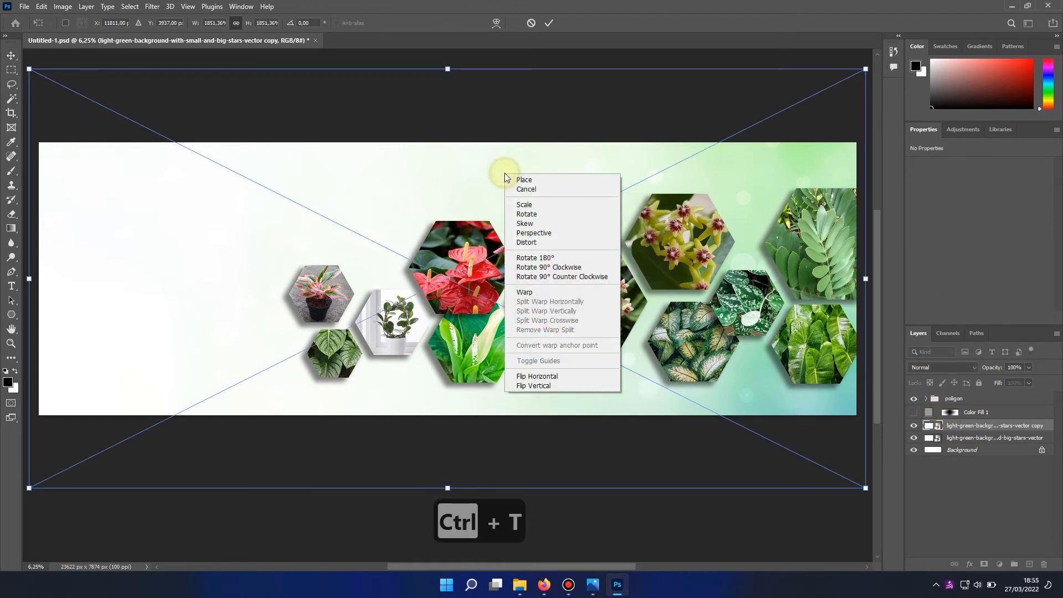
left_click(550, 376)
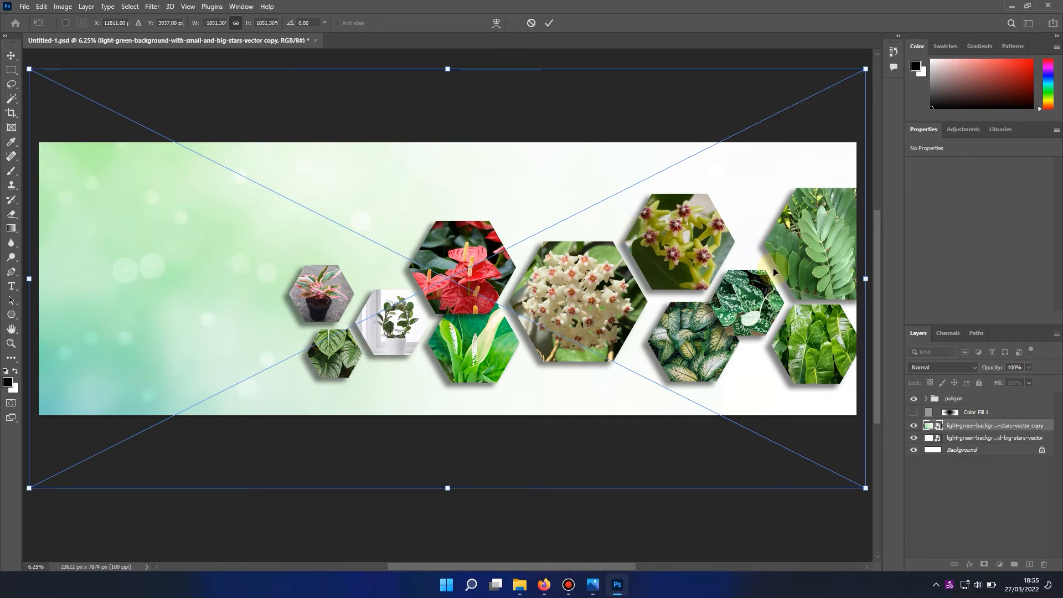
key("Return")
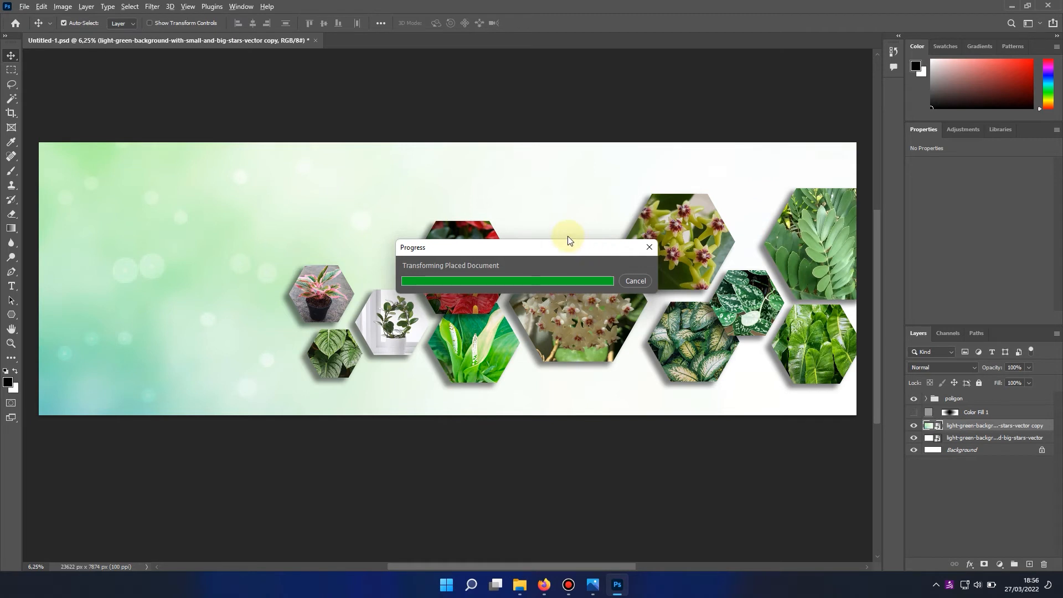
Step: Mask the flipped background copy and fade out its right part with repeated linear black-to-transparent gradients running from right to left
scroll(567, 236, "down", 4)
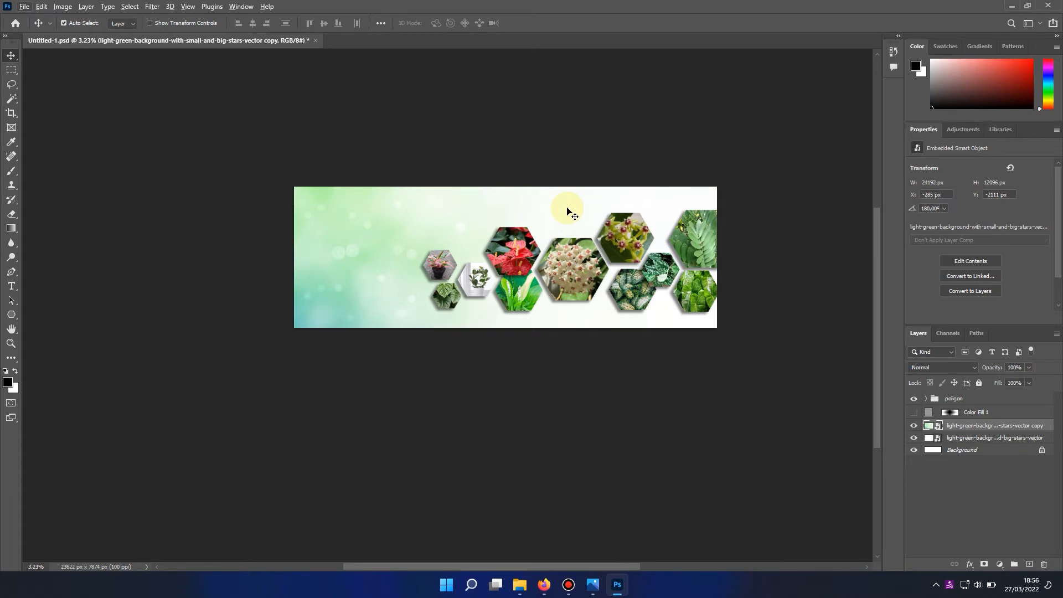
left_click(987, 563)
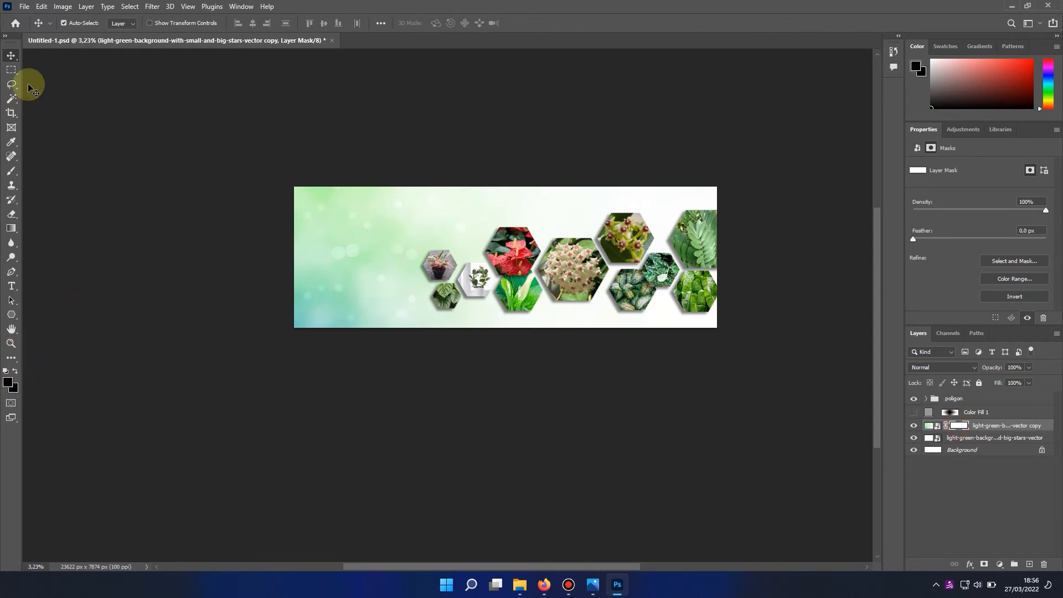
left_click(11, 229)
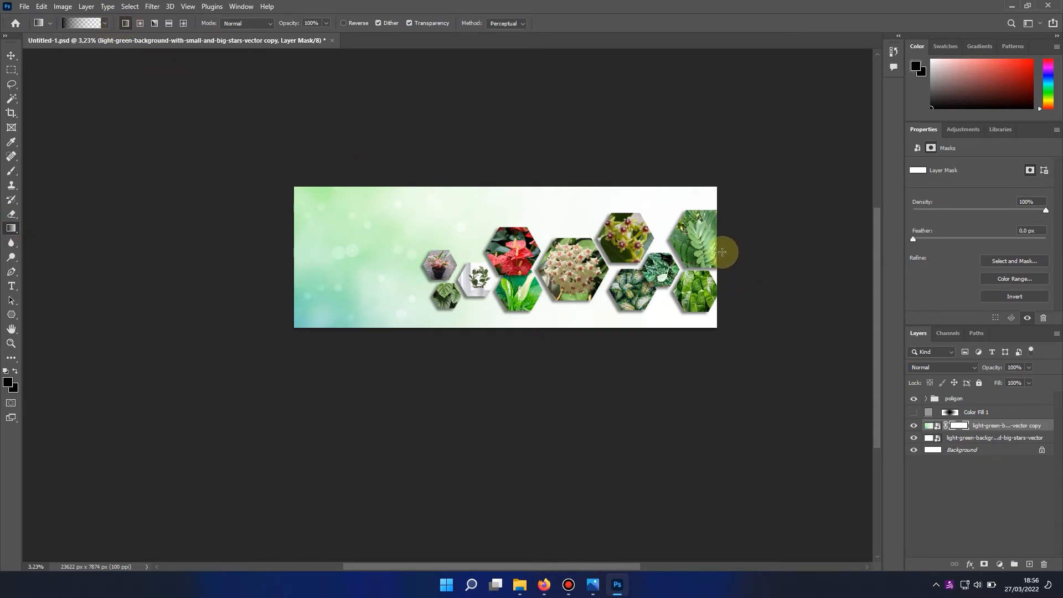
left_click_drag(722, 252, 553, 226)
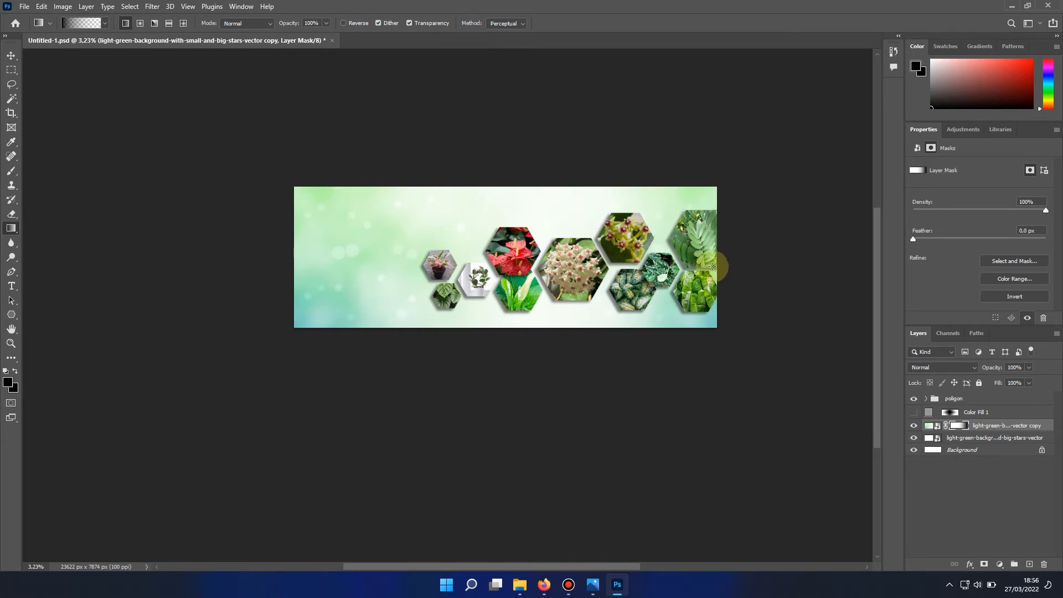
left_click_drag(720, 268, 449, 228)
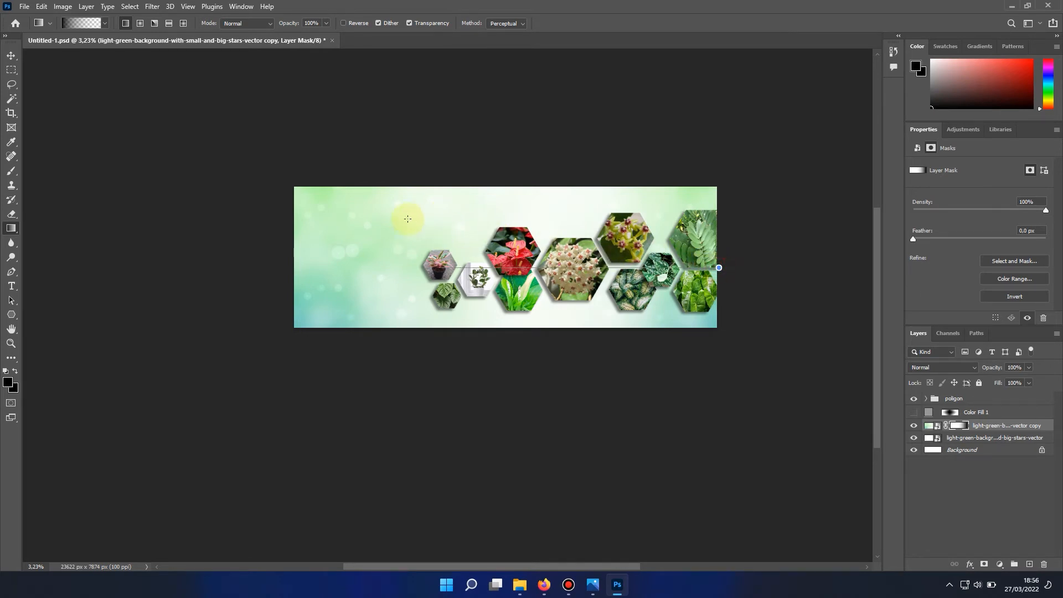
left_click_drag(276, 192, 168, 181)
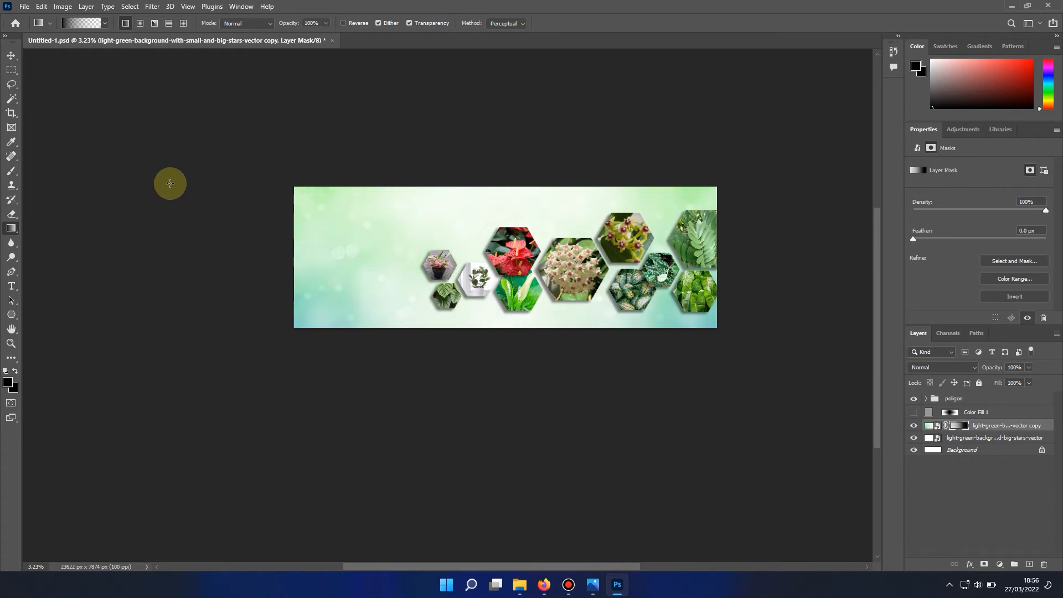
left_click_drag(592, 249, 439, 223)
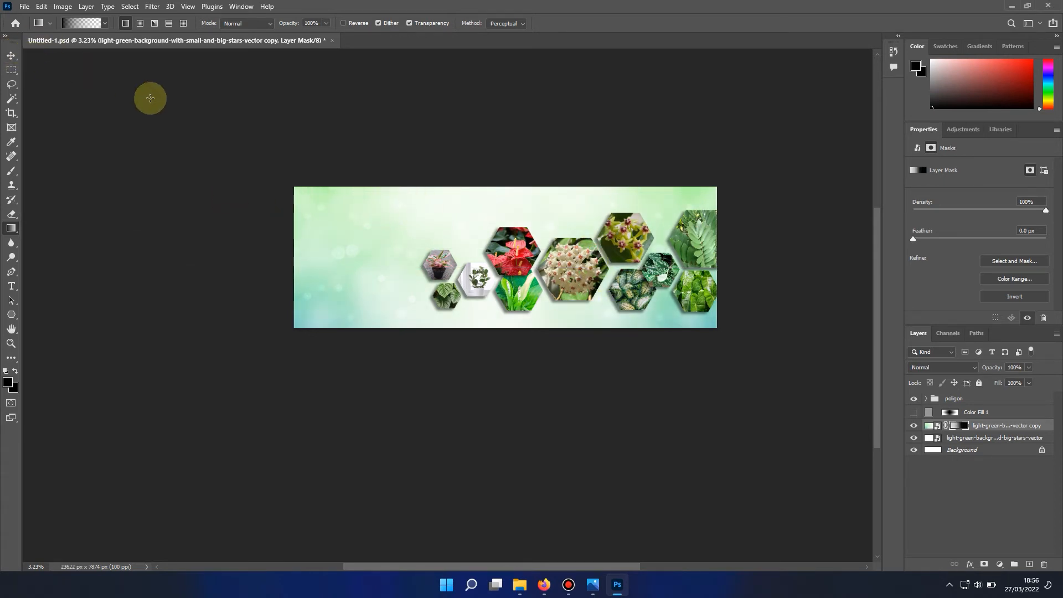
scroll(576, 259, "down", 2)
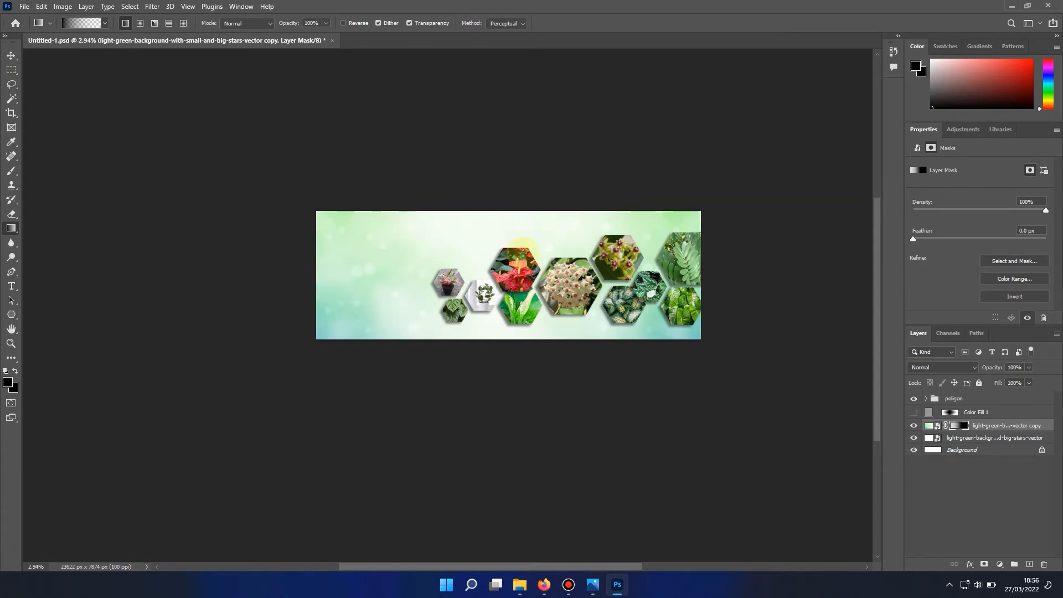
scroll(463, 260, "up", 3)
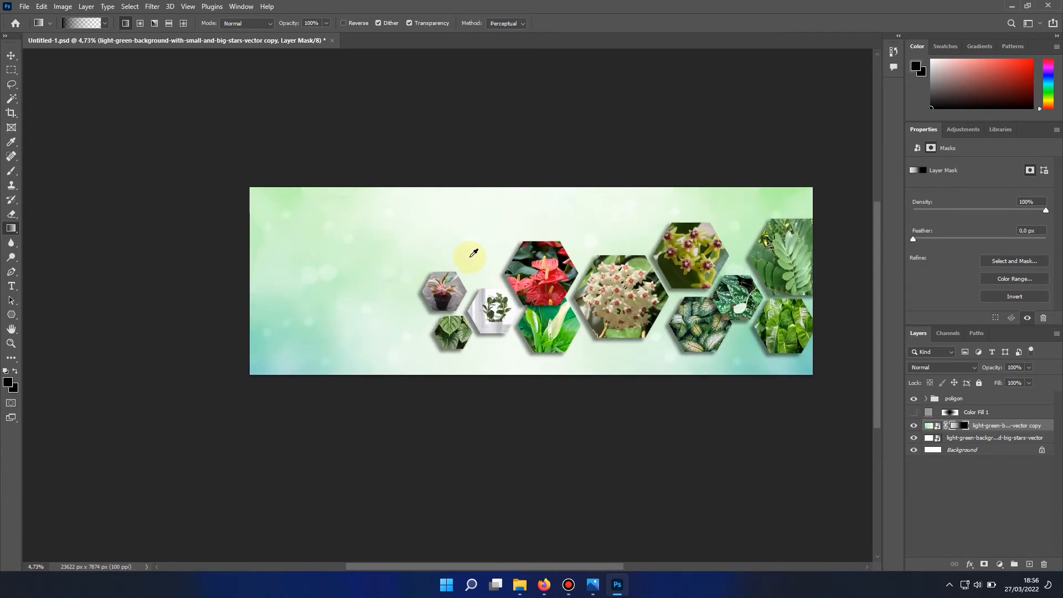
left_click_drag(536, 568, 546, 568)
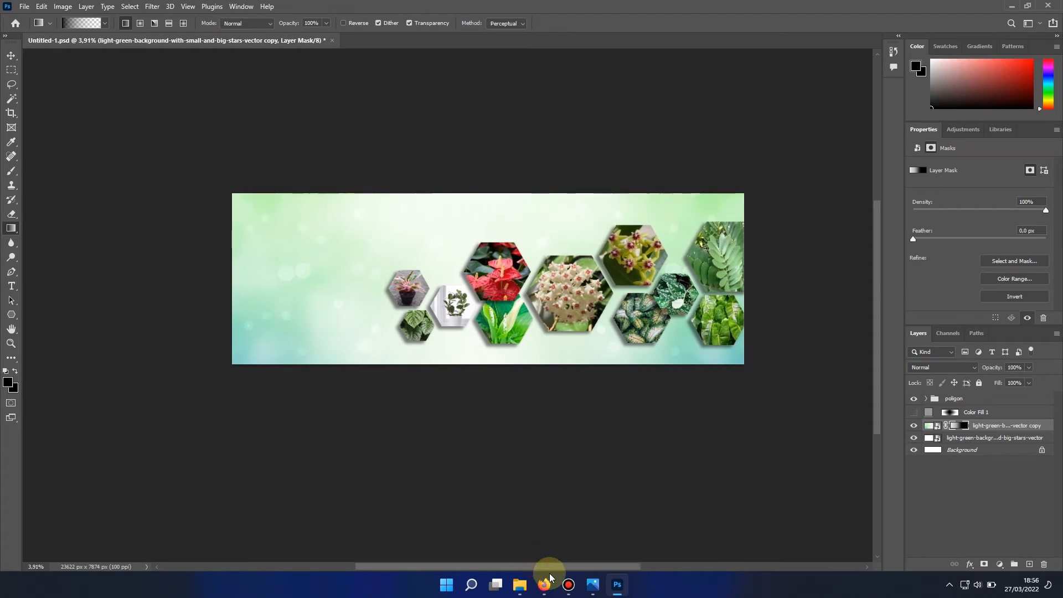
scroll(584, 322, "up", 3)
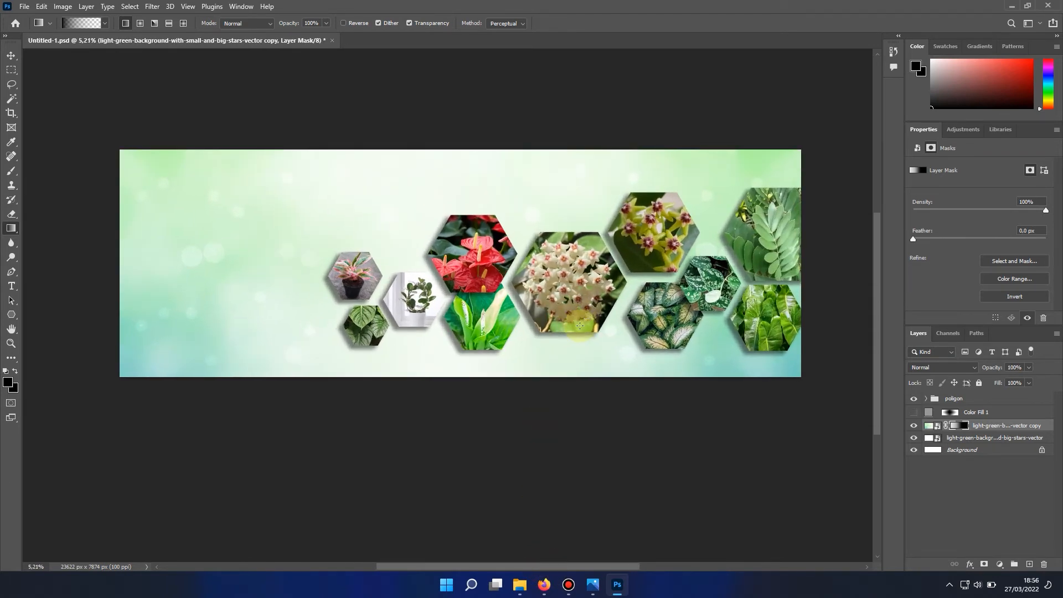
Step: Create a horizontal text box across the upper-left part of the banner, above the hexagons
left_click(13, 285)
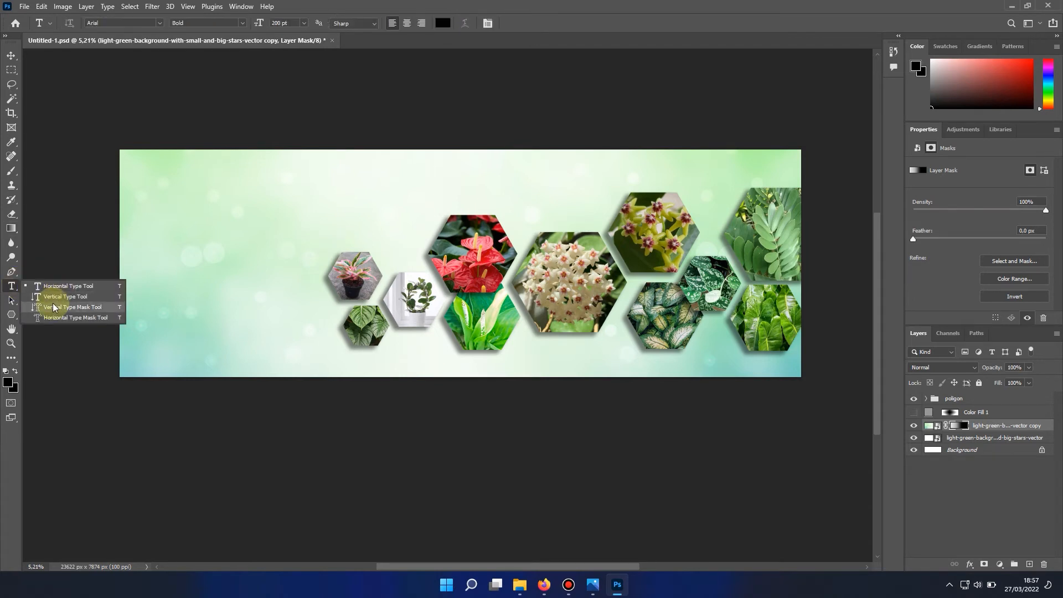
left_click(76, 288)
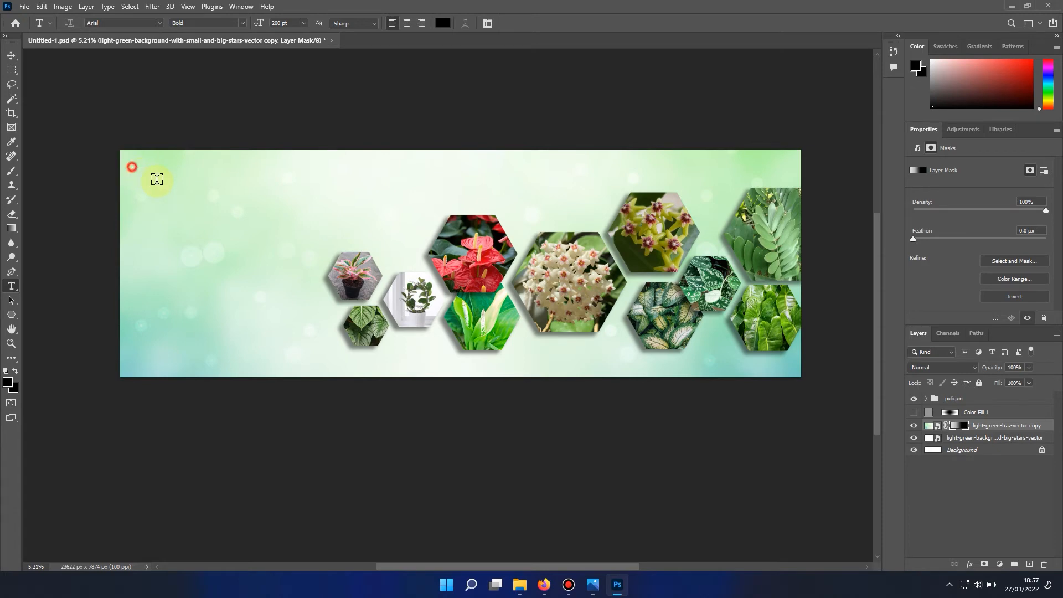
left_click_drag(157, 178, 459, 200)
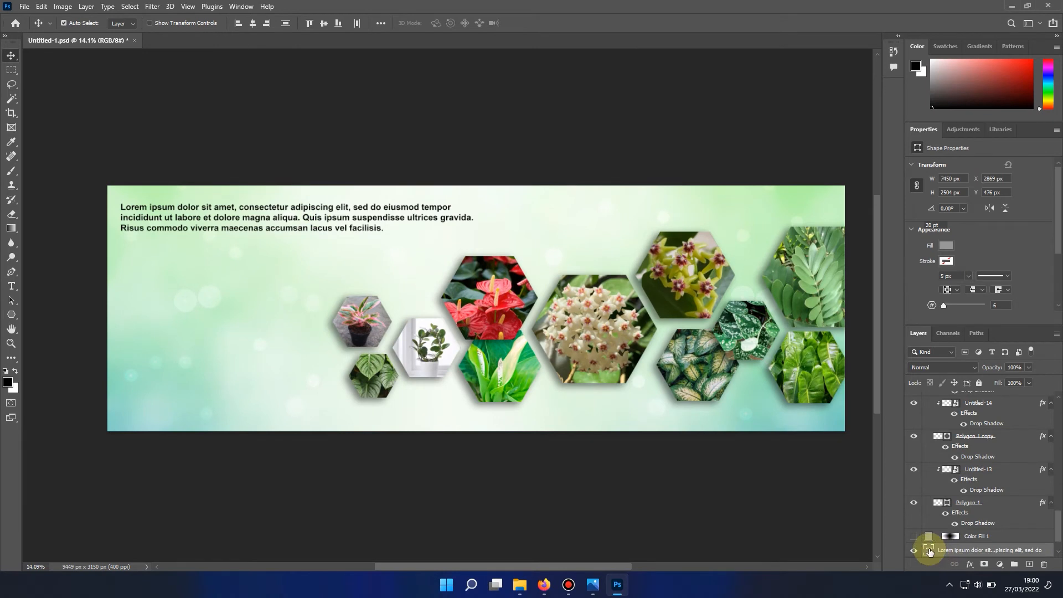
Step: Widen the text box and replace its placeholder text with BIMBINGAN TEKNIS DAN EVALUASI EKSPOR TANAMAN HIAS on two lines
double_click(929, 551)
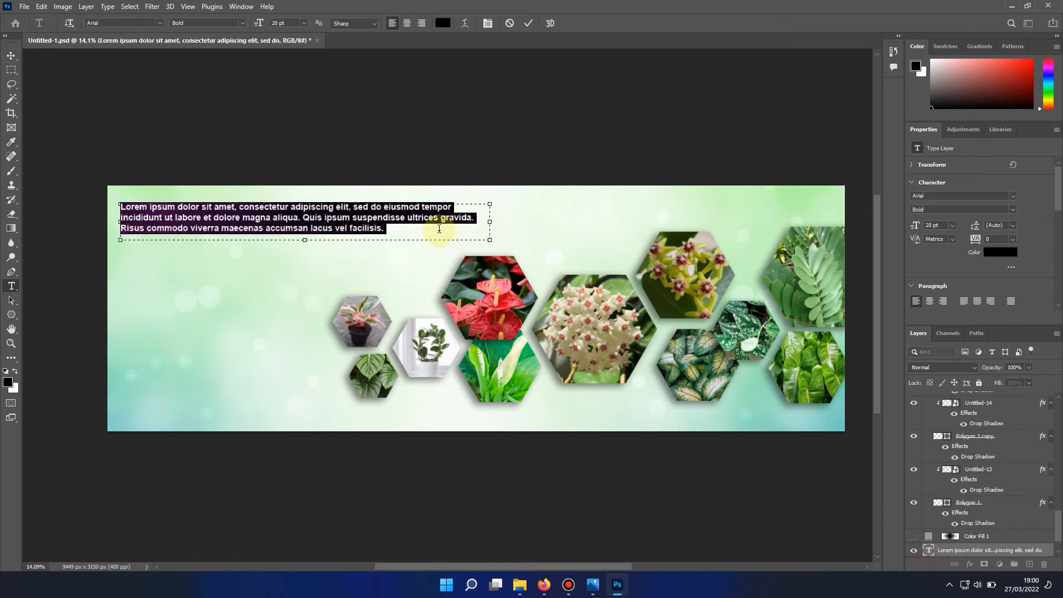
left_click(440, 230)
left_click_drag(489, 242, 526, 254)
key("ctrl+a")
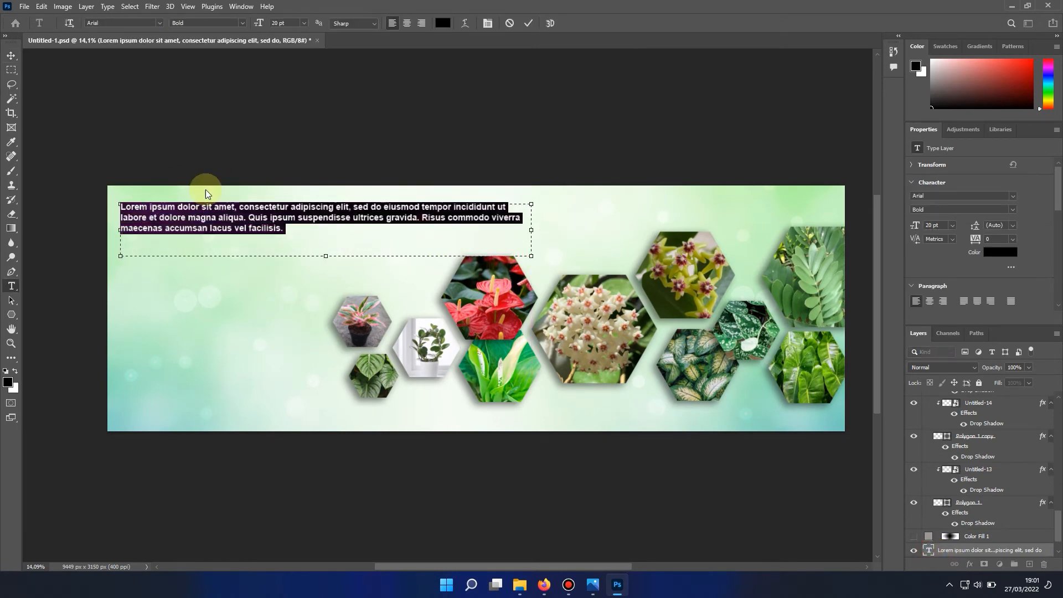
key("BackSpace")
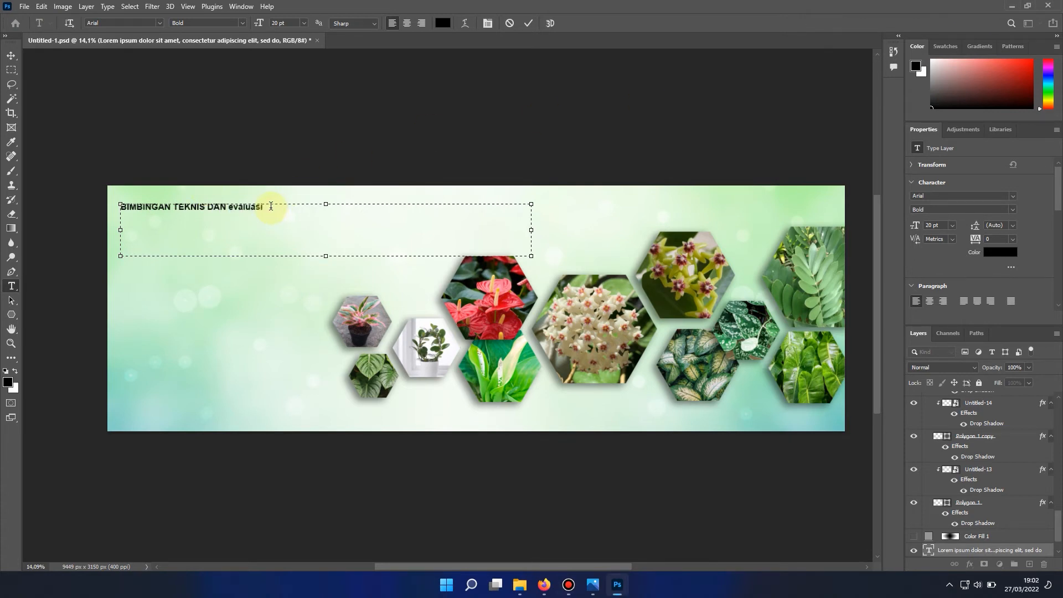
key("ctrl+shift+Left")
type("EVALUASI EKSPOR")
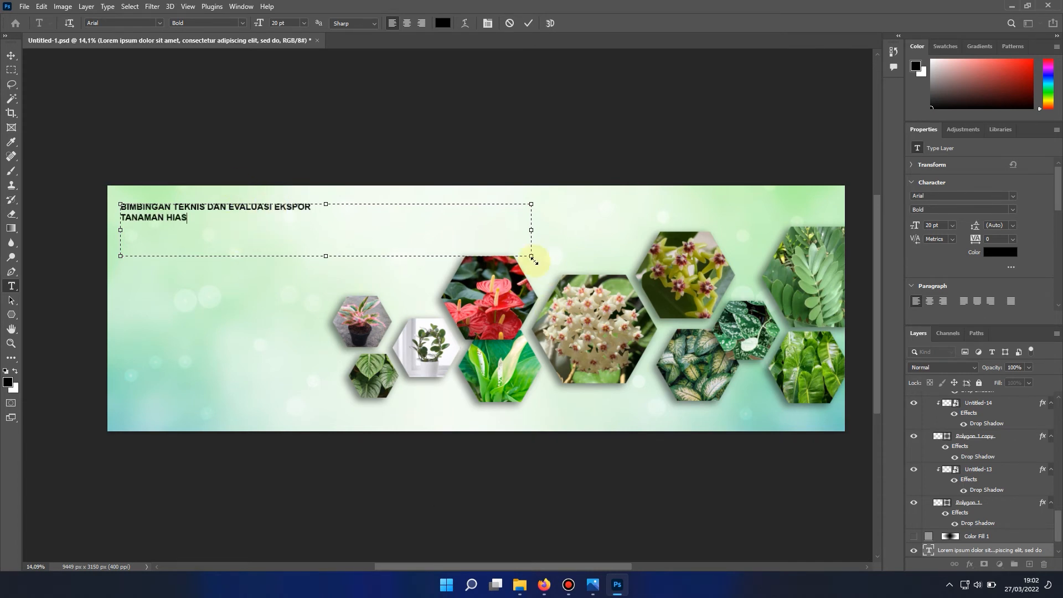
key("ctrl+Return")
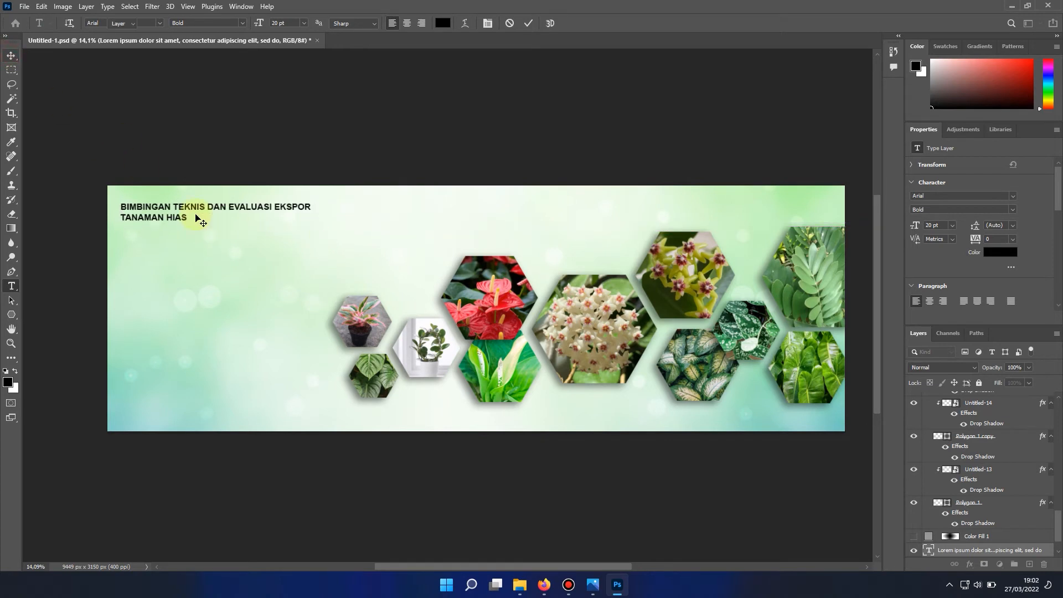
Step: Scale the title text to about 294% so it spans most of the banner's upper area
key("ctrl+t")
left_click_drag(361, 251, 720, 291)
left_click(11, 55)
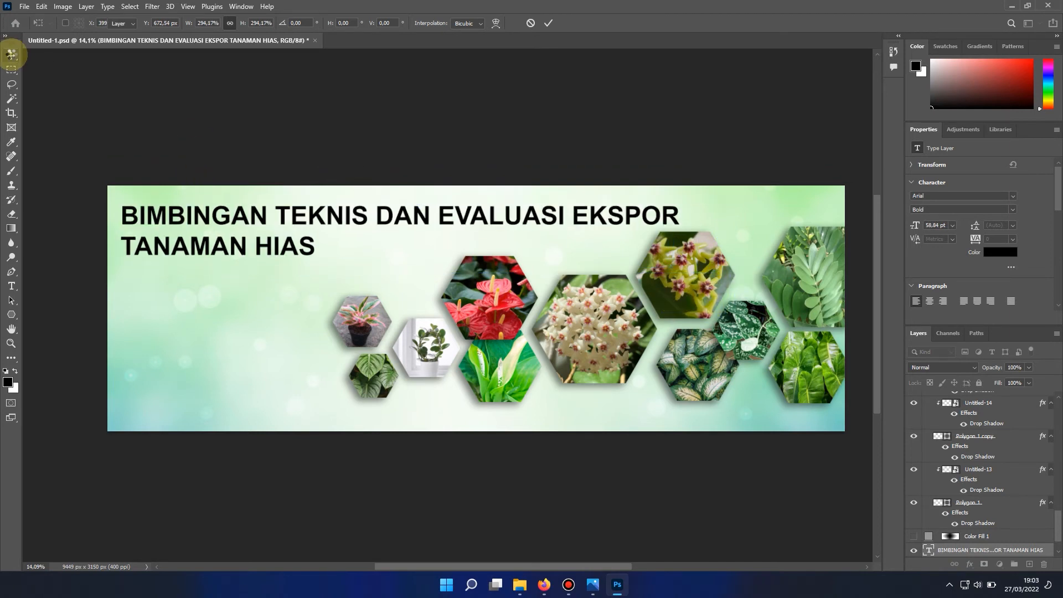
left_click(11, 286)
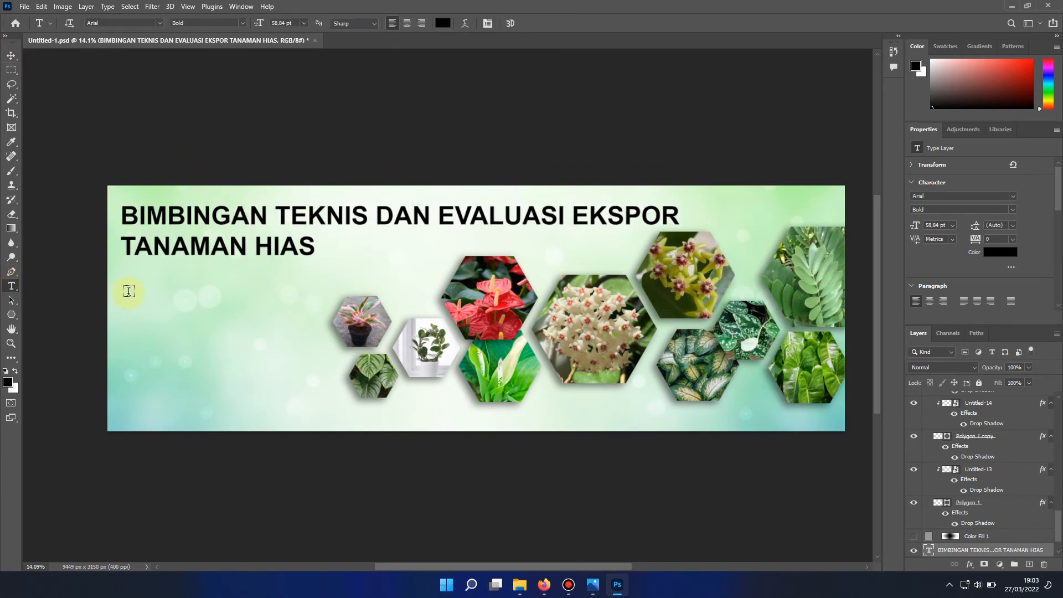
Step: Add a text box under the title reading "Kediri, 29 Maret 2022" at 31 pt
left_click_drag(129, 291, 333, 340)
key("ctrl+a")
key("ctrl+a")
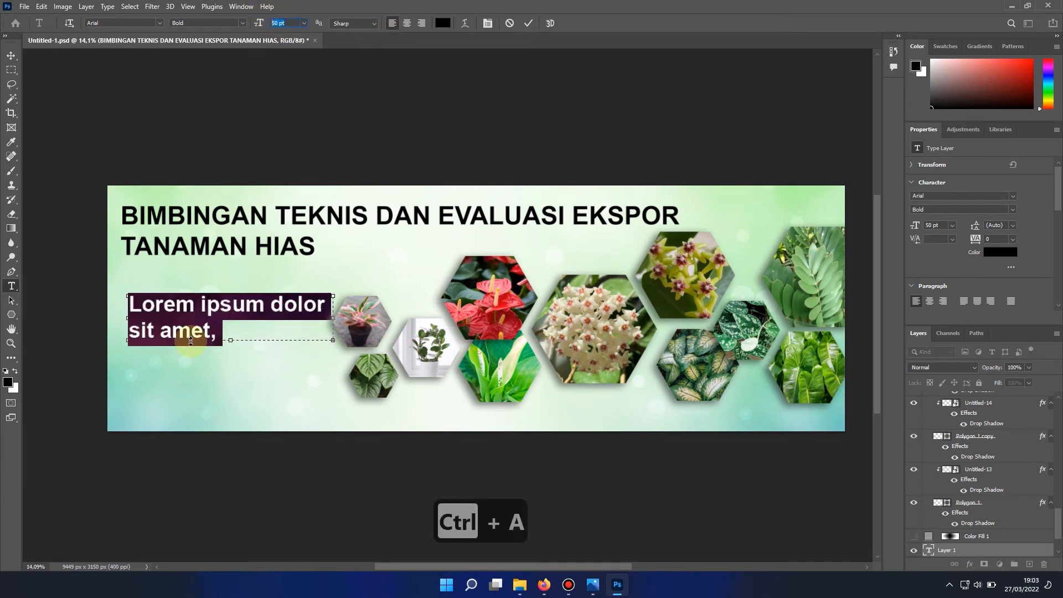
left_click(283, 24)
type("31")
key("Return")
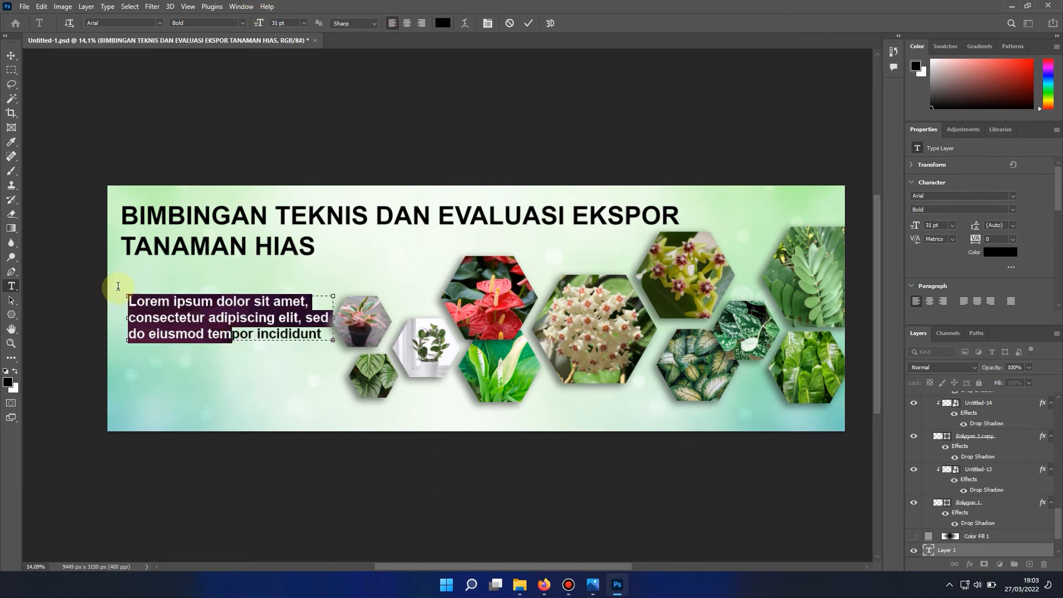
type("Kediri, 29 Maret 2022")
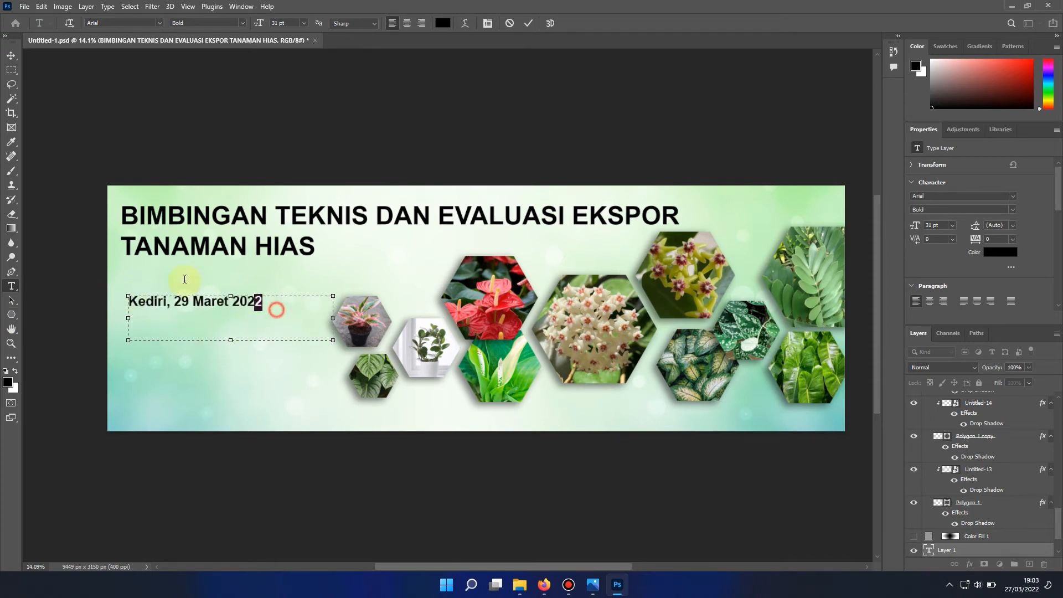
Step: Set the date text's font to Gill Sans MT Bold and shrink its text box to about 2081 × 263 px
key("ctrl+a")
left_click(158, 23)
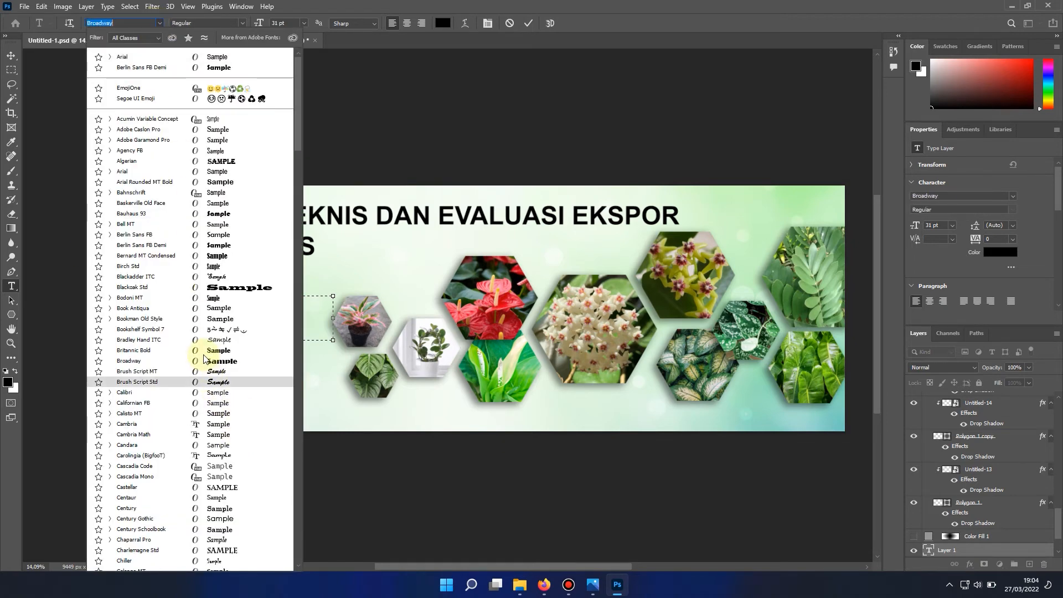
scroll(204, 359, "down", 10)
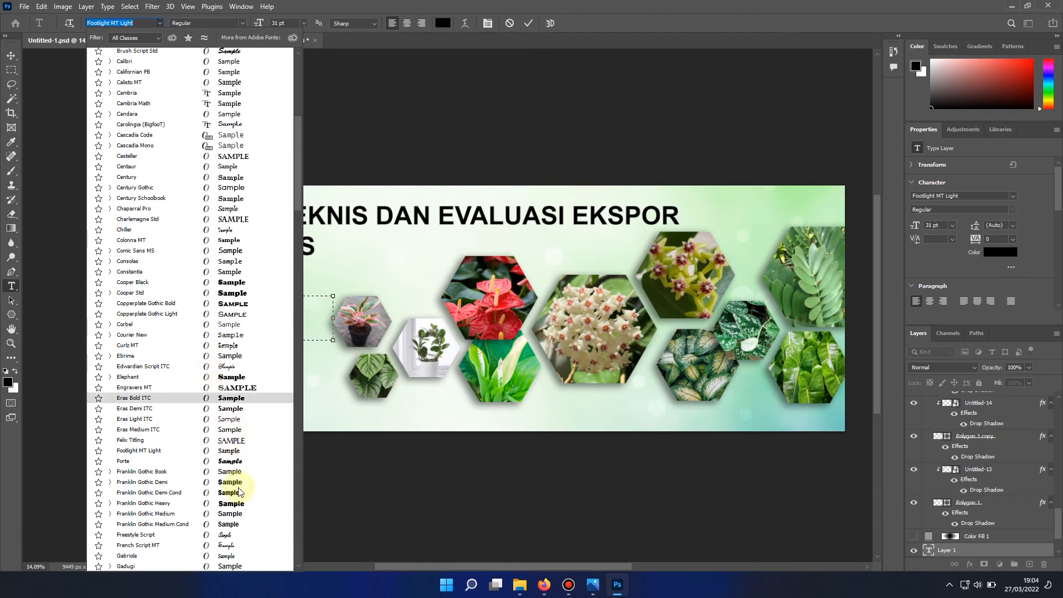
scroll(238, 484, "down", 5)
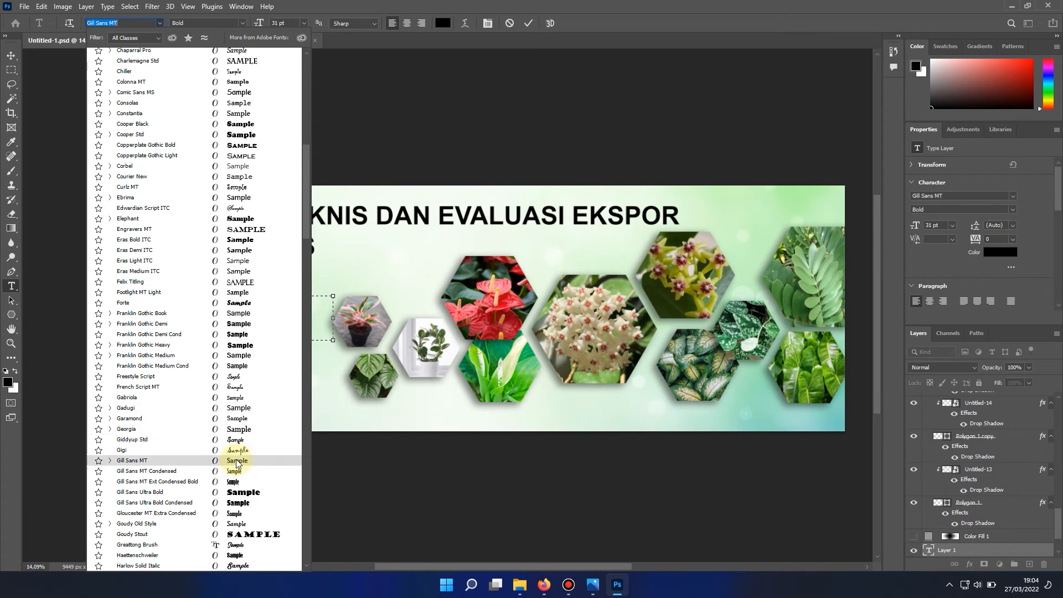
left_click(236, 461)
left_click(278, 301)
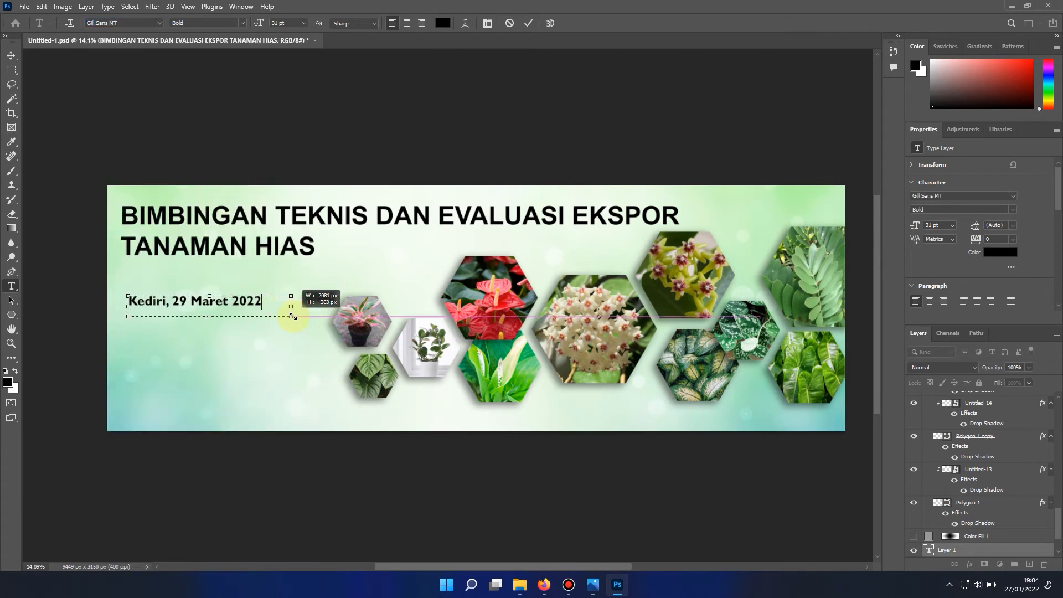
left_click(278, 301)
left_click(442, 23)
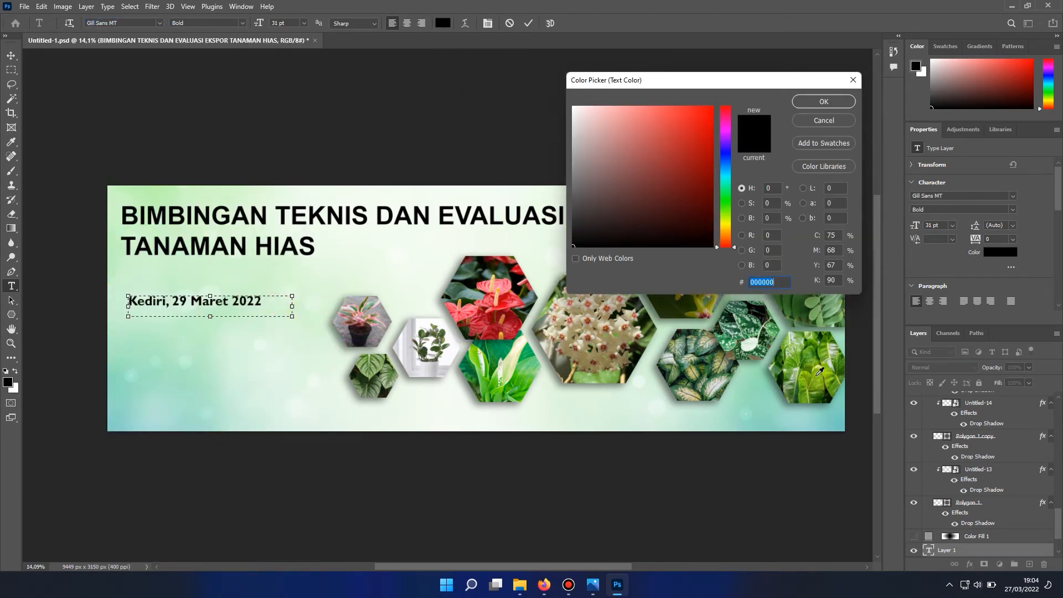
left_click(824, 101)
left_click(11, 56)
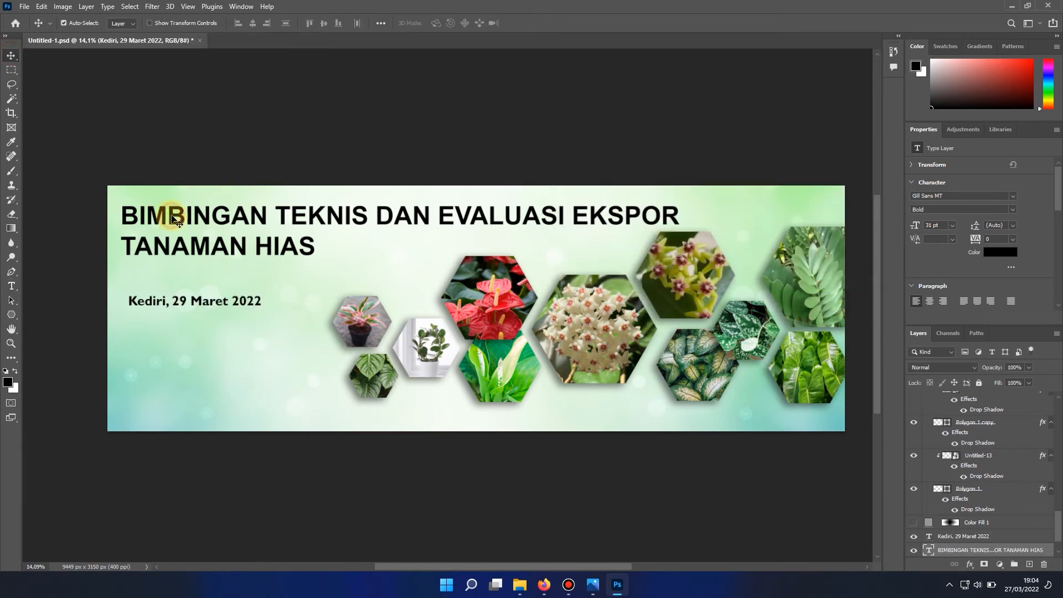
Step: Recolour the title text dark red, starting from a shade sampled from the red anthurium photo
key("Return")
left_click(442, 23)
left_click(513, 276)
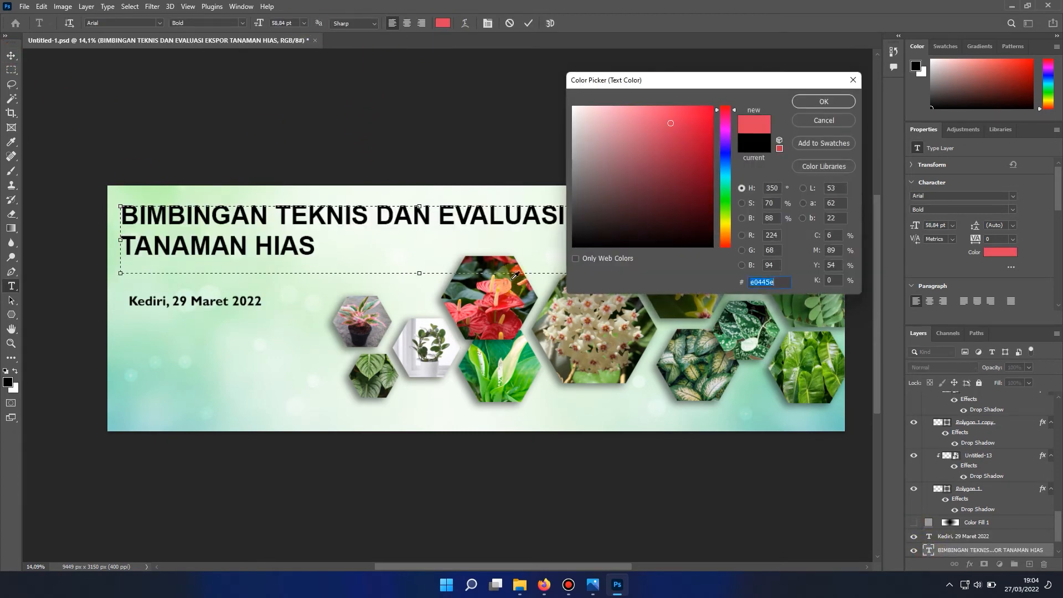
left_click_drag(705, 167, 709, 150)
left_click(833, 103)
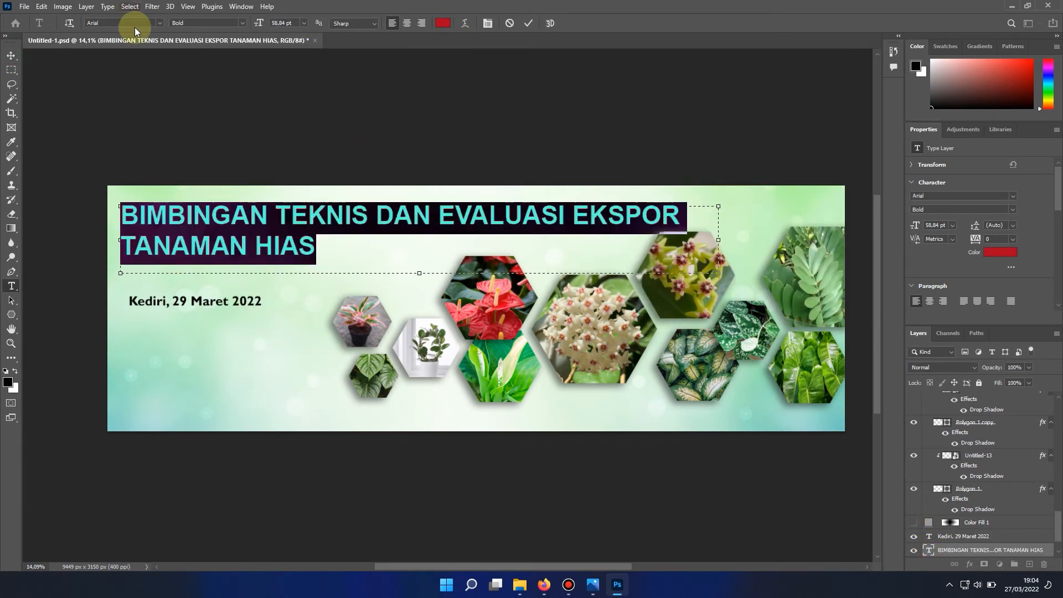
Step: Change the title text's font to Tw Cen MT Condensed Extra Bold
left_click(158, 23)
scroll(262, 289, "down", 14)
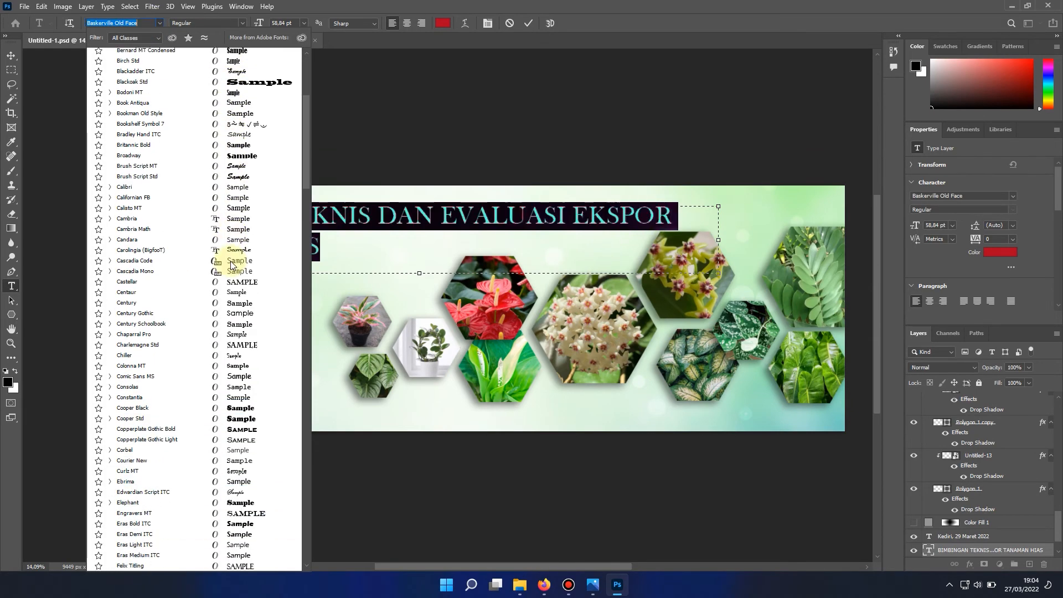
scroll(262, 289, "down", 10)
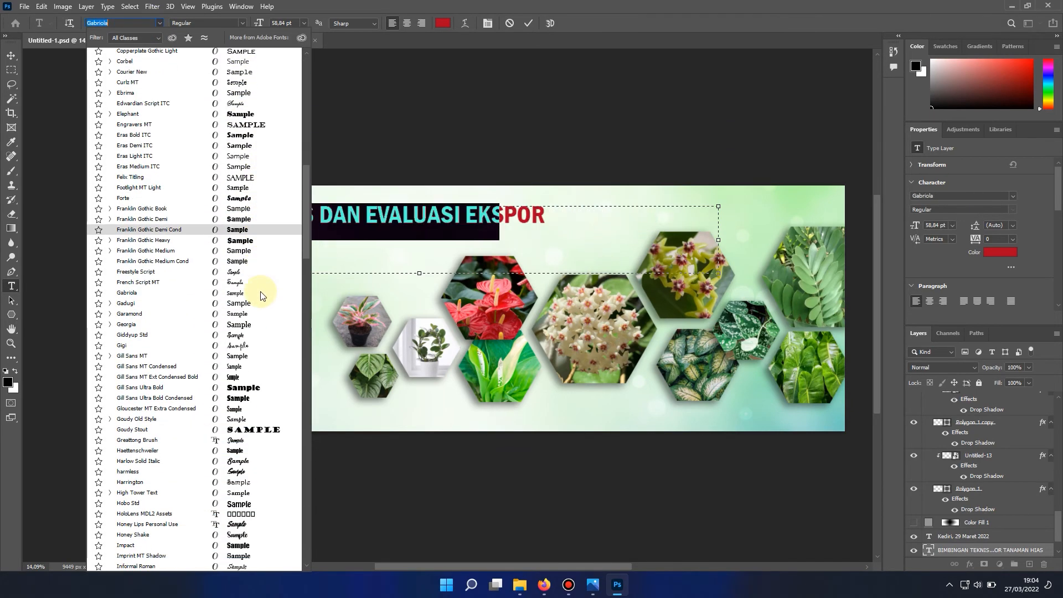
scroll(255, 452, "down", 10)
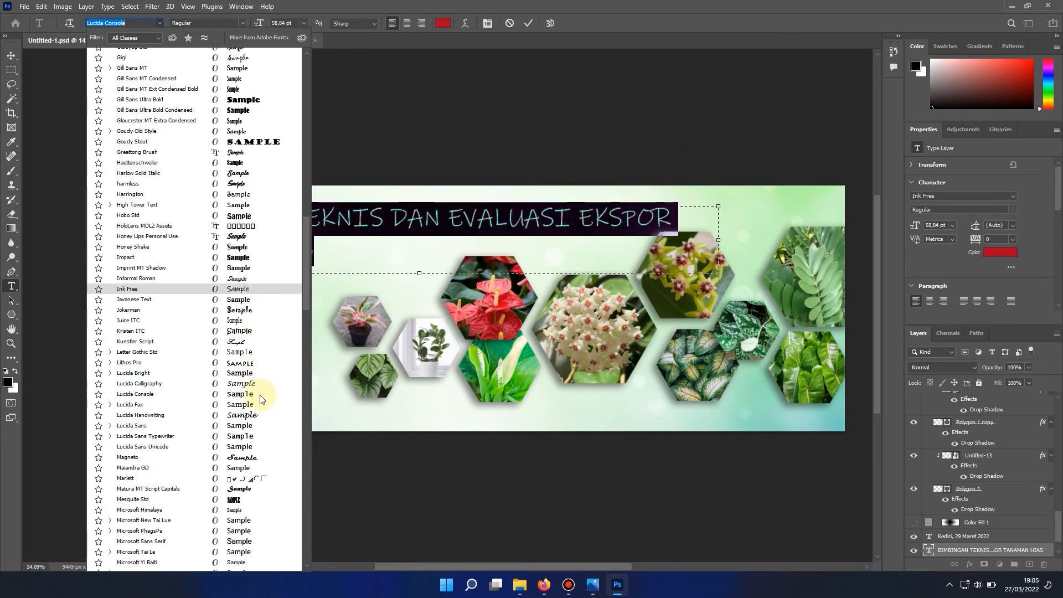
scroll(261, 398, "down", 10)
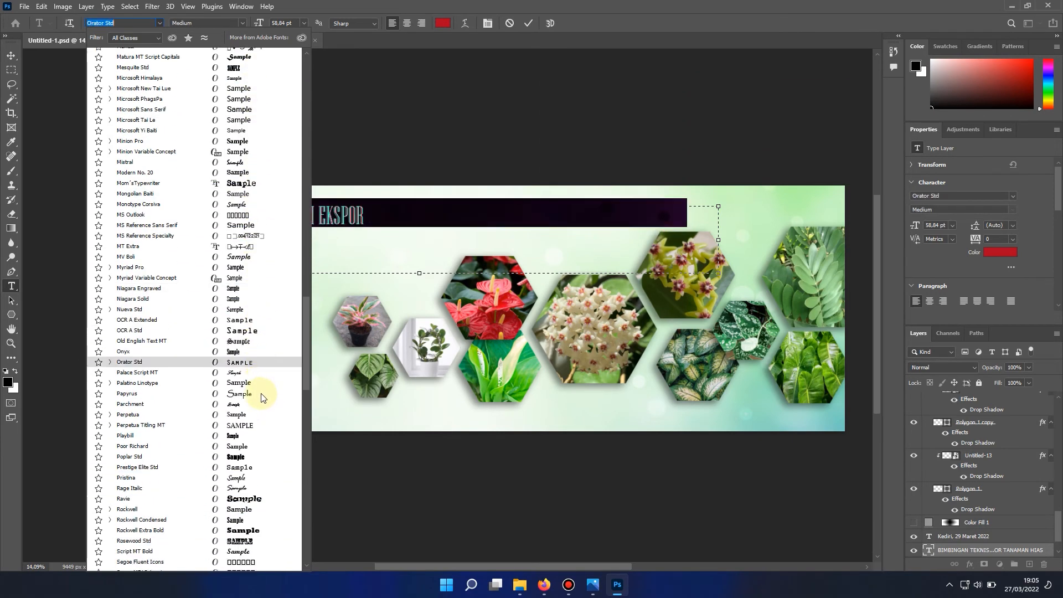
scroll(262, 394, "down", 9)
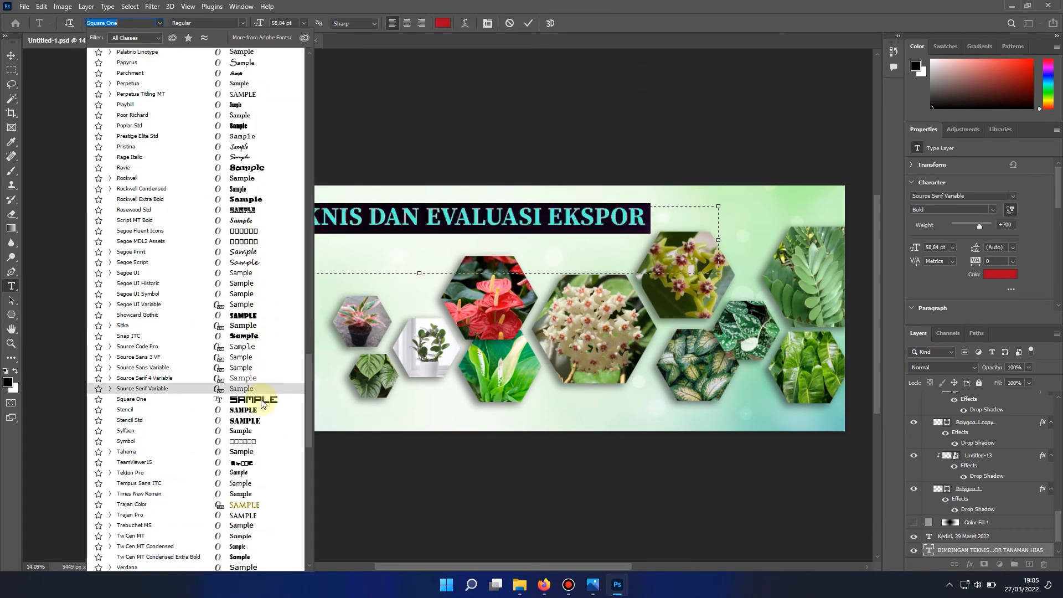
scroll(263, 404, "down", 2)
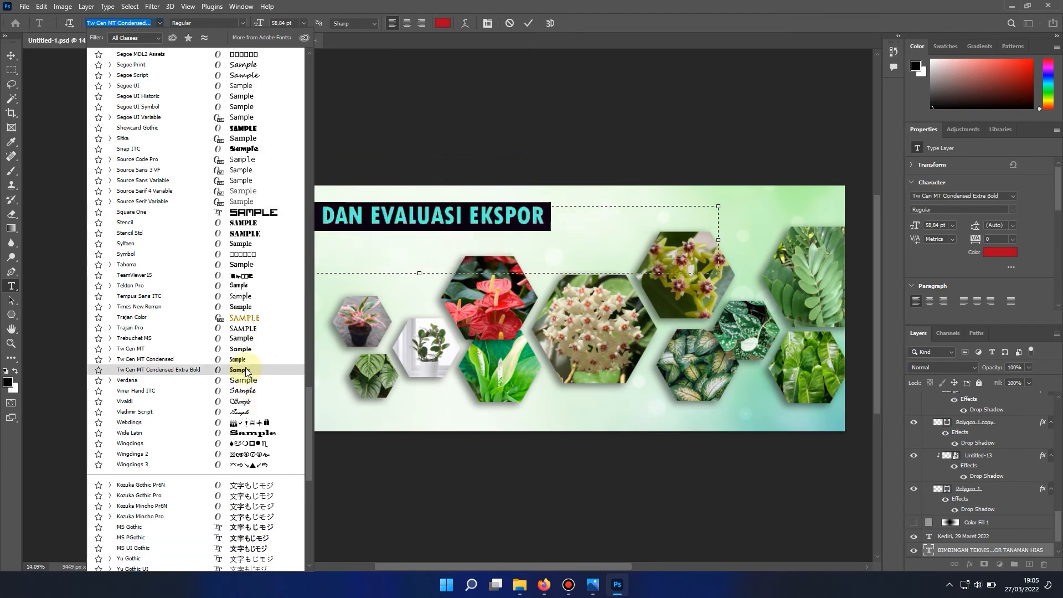
left_click(247, 372)
Step: Scale the title text to about 141% and move it slightly up towards the banner's upper edge
left_click_drag(718, 273, 778, 299)
left_click(159, 133)
key("ctrl+t")
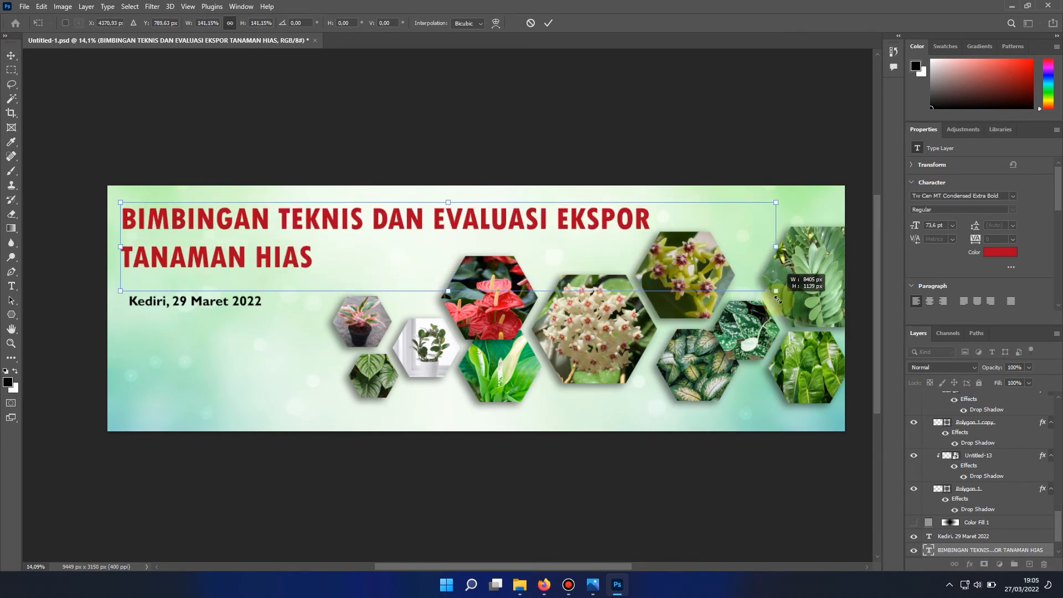
left_click_drag(653, 211, 658, 211)
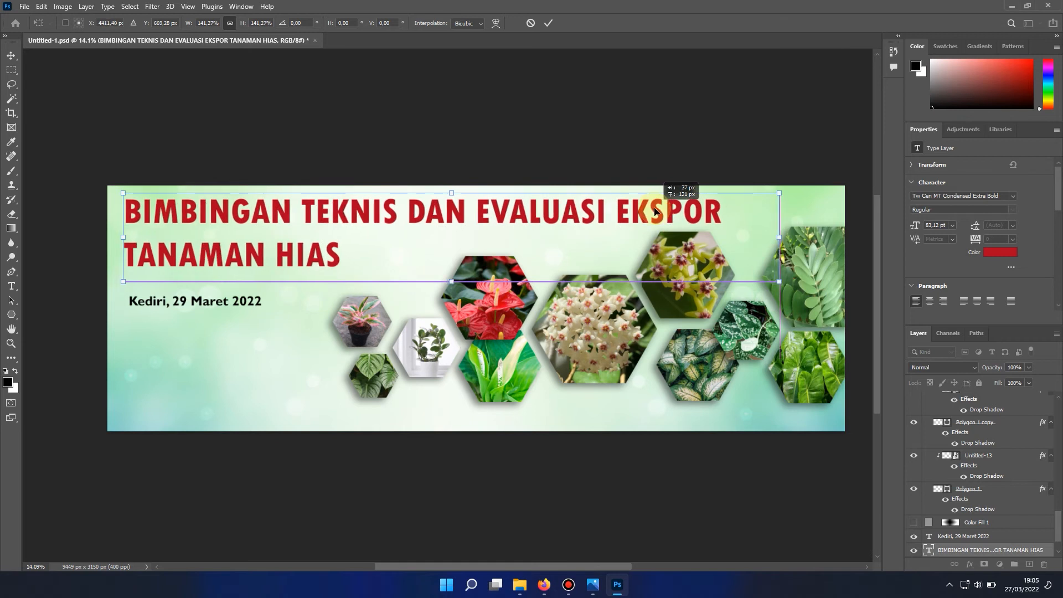
left_click(11, 55)
Step: Enlarge the date text to about 43.84 pt and place it directly beneath the title's second line
left_click(180, 315)
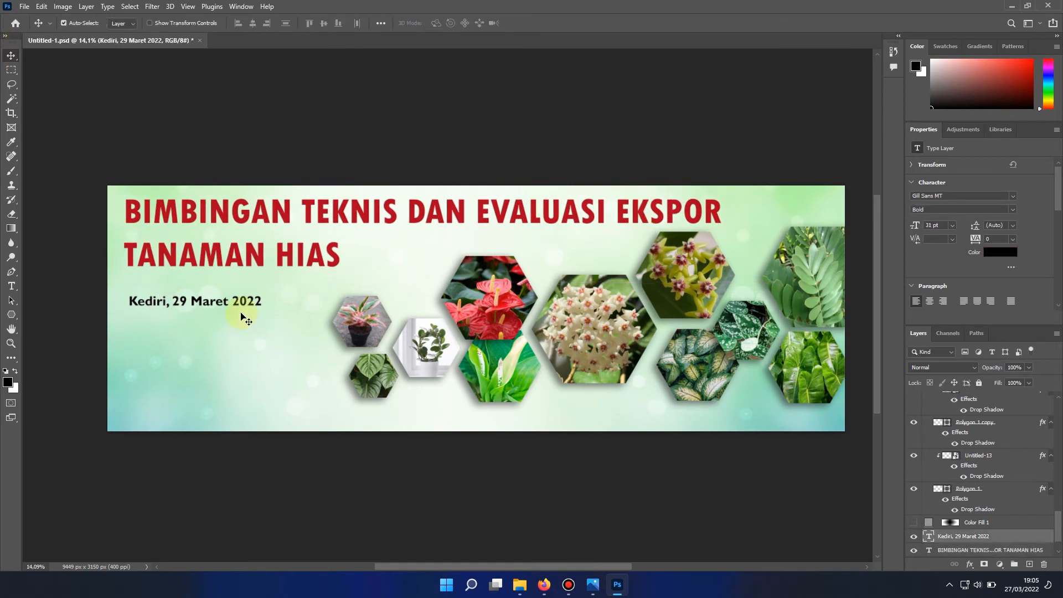
key("ctrl+t")
left_click_drag(291, 316, 360, 335)
key("Return")
left_click_drag(297, 307, 296, 297)
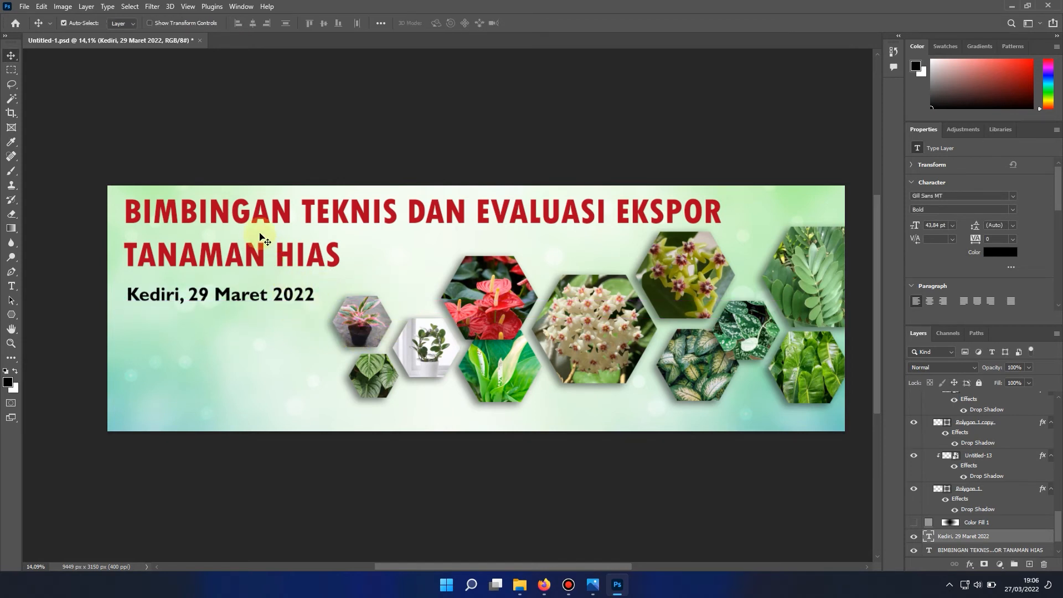
Step: Draw a bar with pointed ends, about 8959 × 394 px, along the banner's lower edge using the Pen tool in Shape mode, starting beside the small green hexagon
scroll(962, 451, "up", 15)
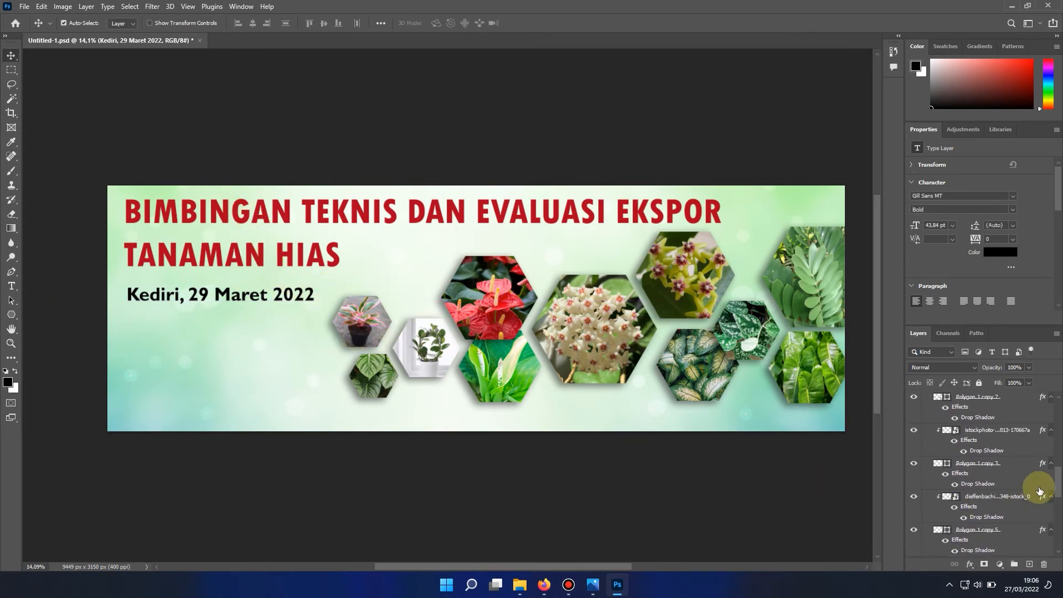
left_click(930, 398)
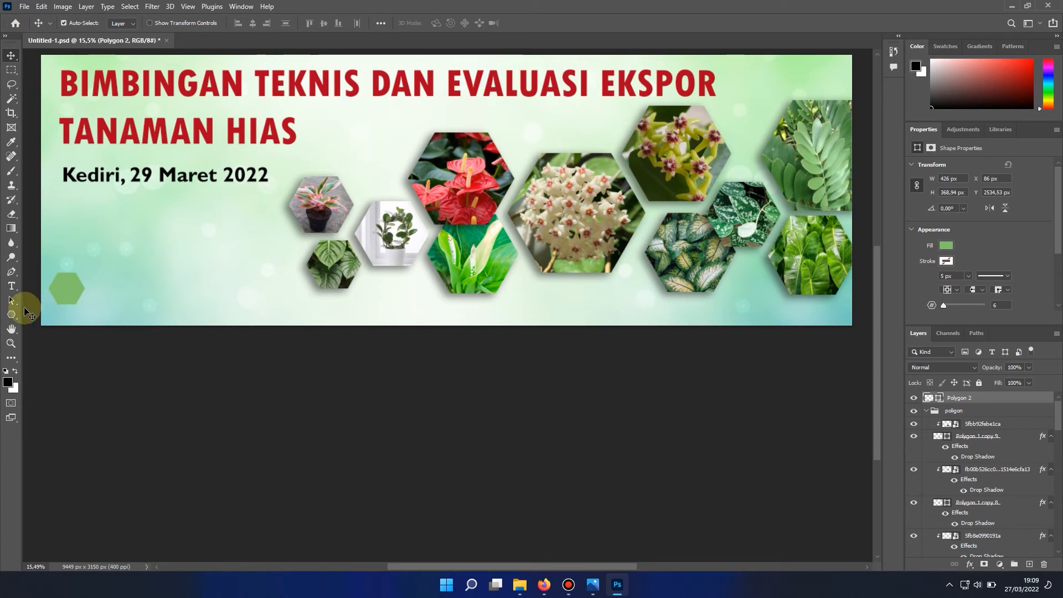
left_click(12, 316)
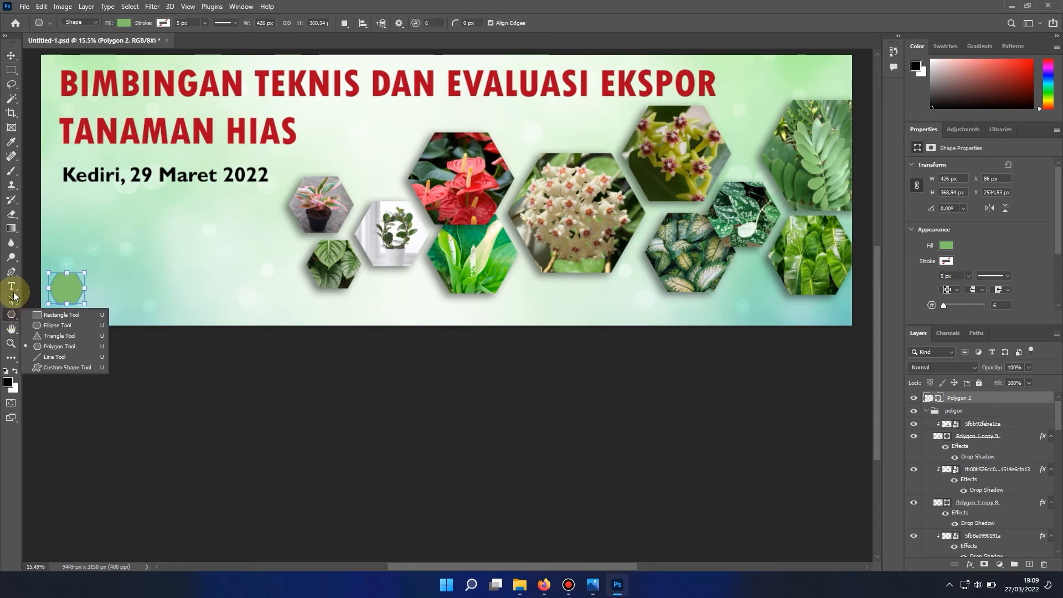
left_click(12, 275)
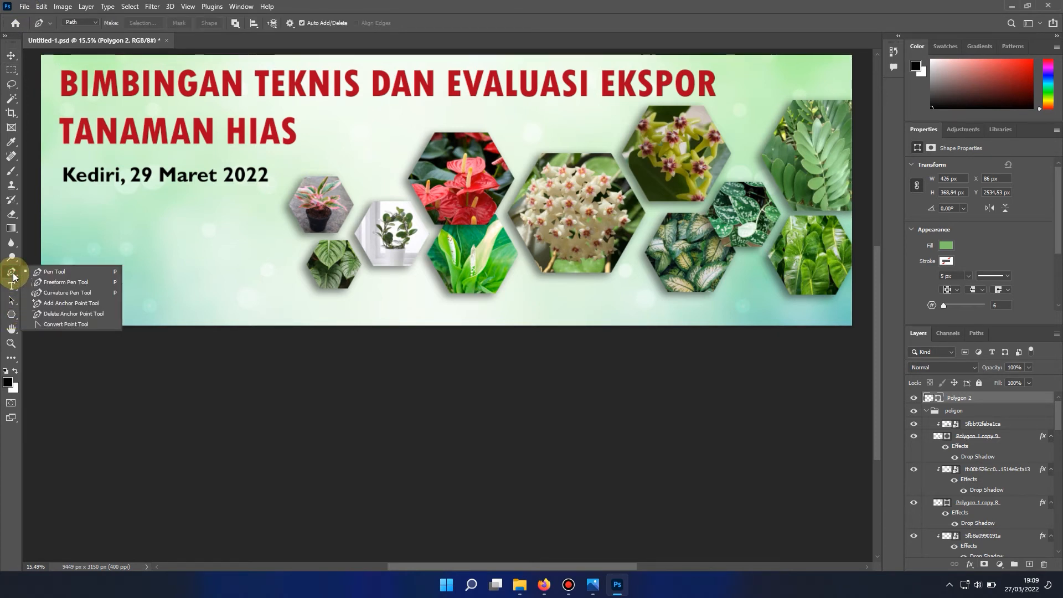
left_click(39, 273)
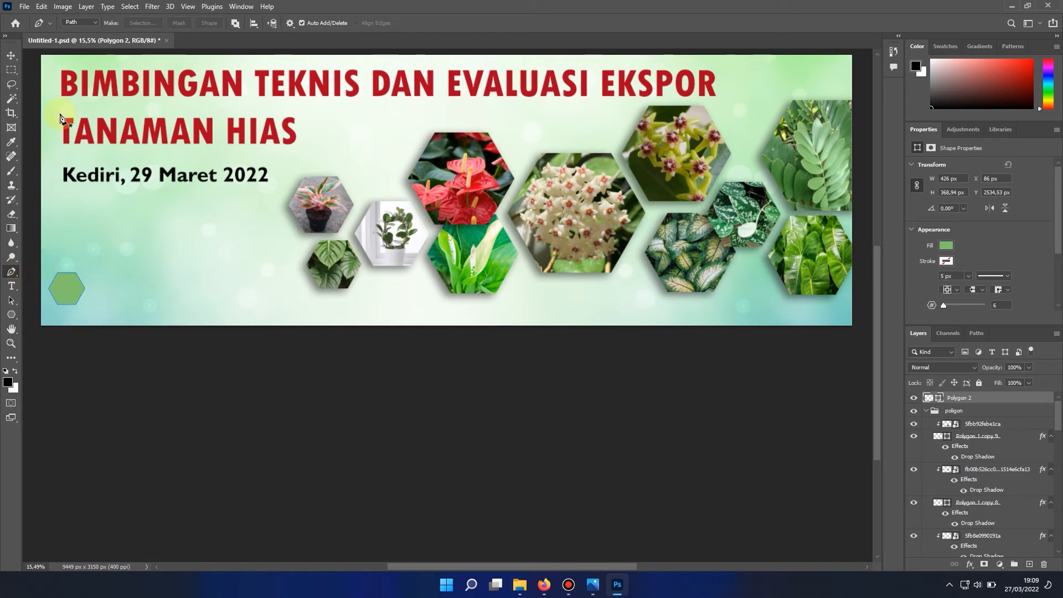
left_click(81, 25)
left_click(75, 13)
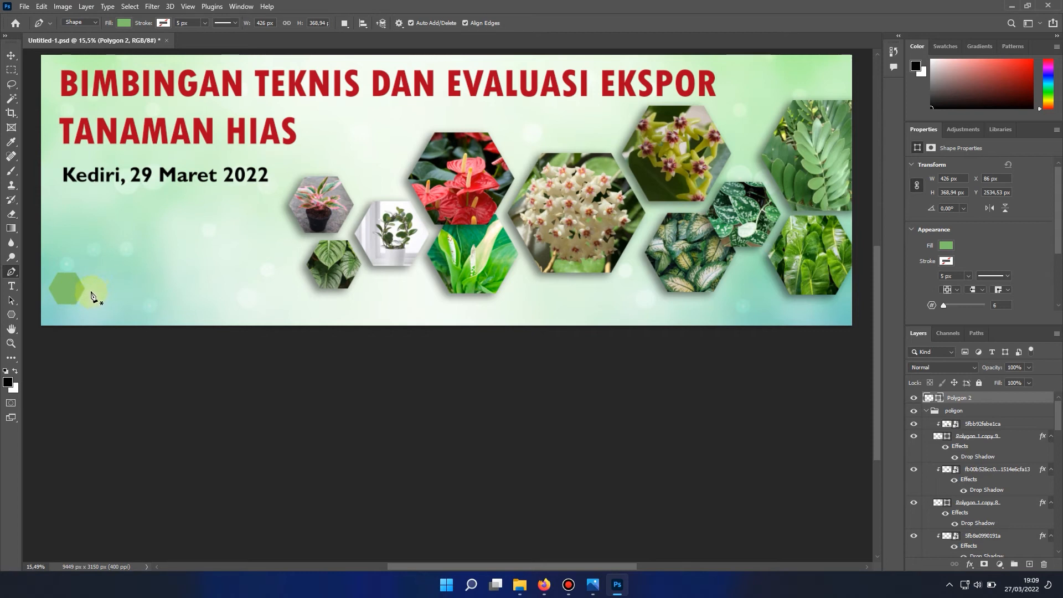
left_click(91, 290)
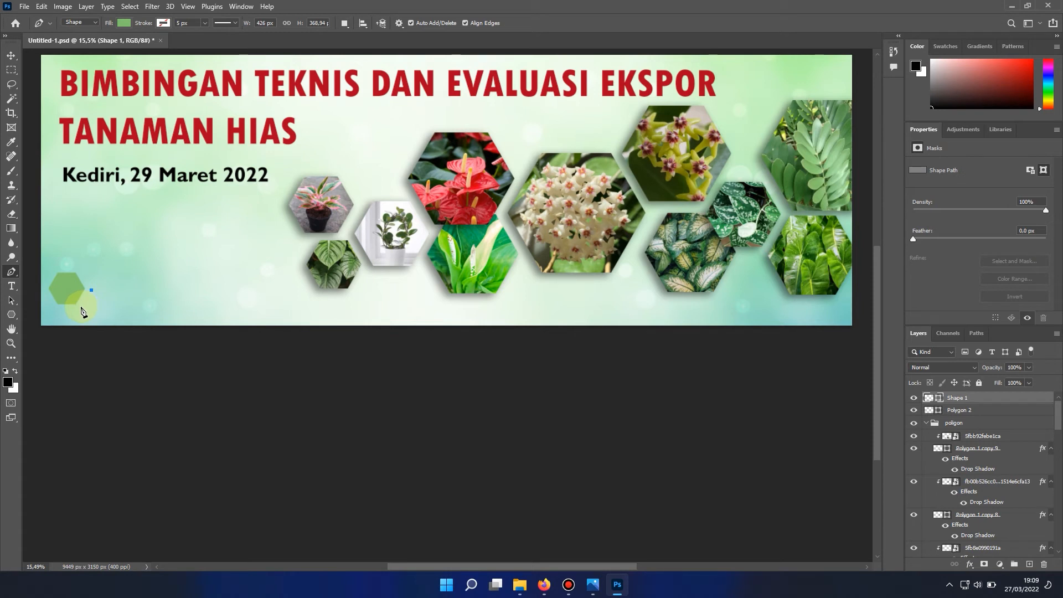
left_click(81, 307)
left_click(92, 323)
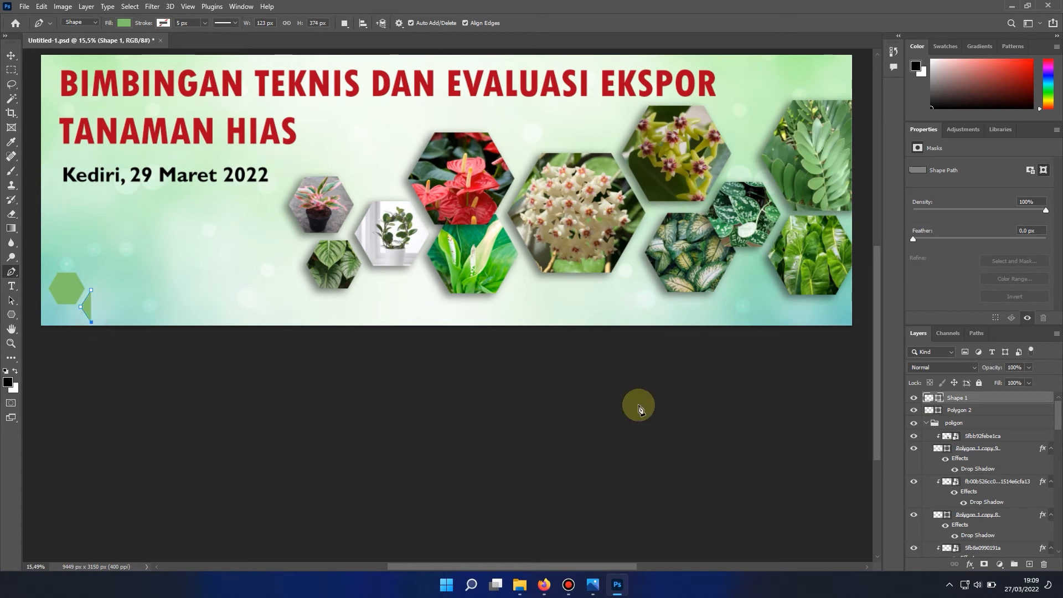
left_click(851, 323)
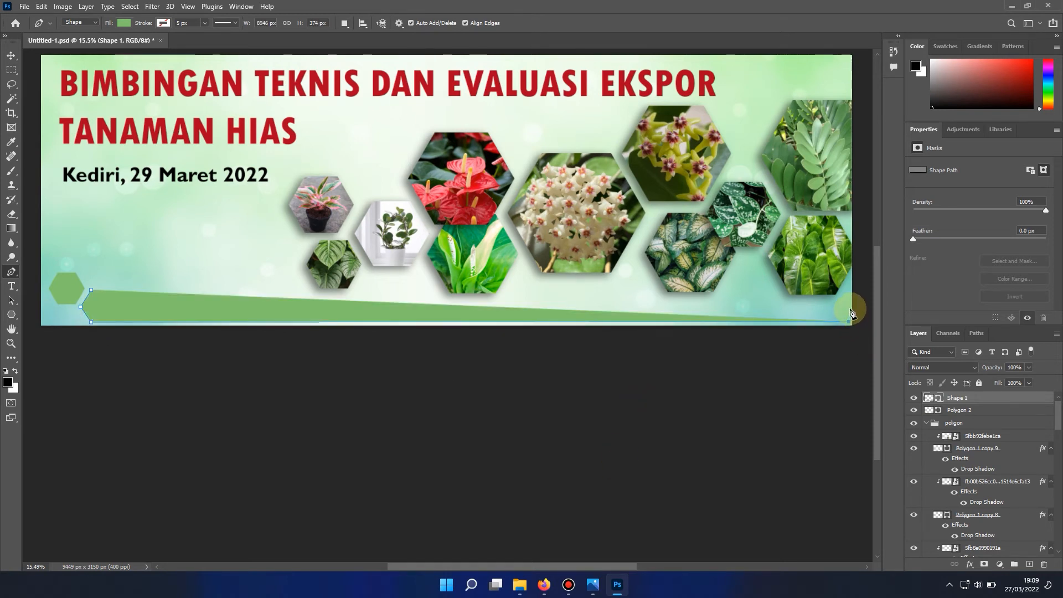
left_click(849, 307)
left_click(840, 297)
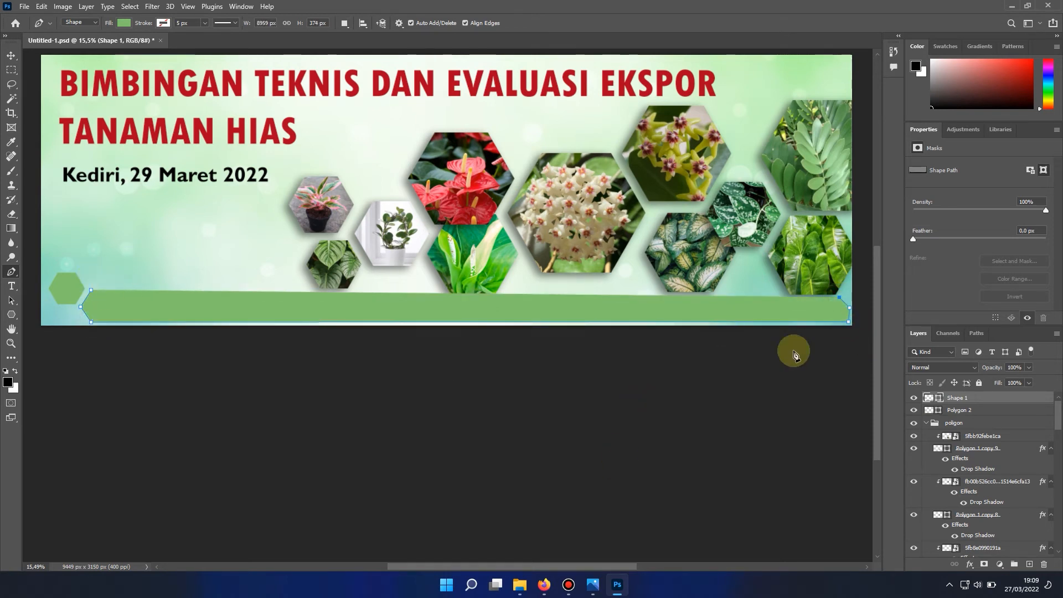
left_click_drag(849, 323, 840, 295)
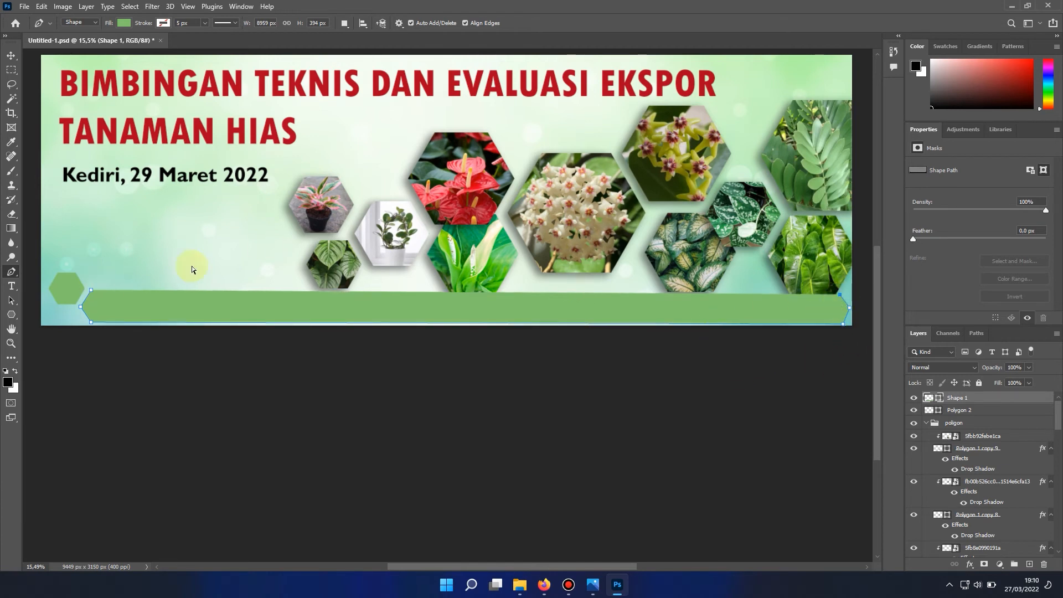
Step: Change the footer bar's fill color to dark green #038c53
left_click(11, 55)
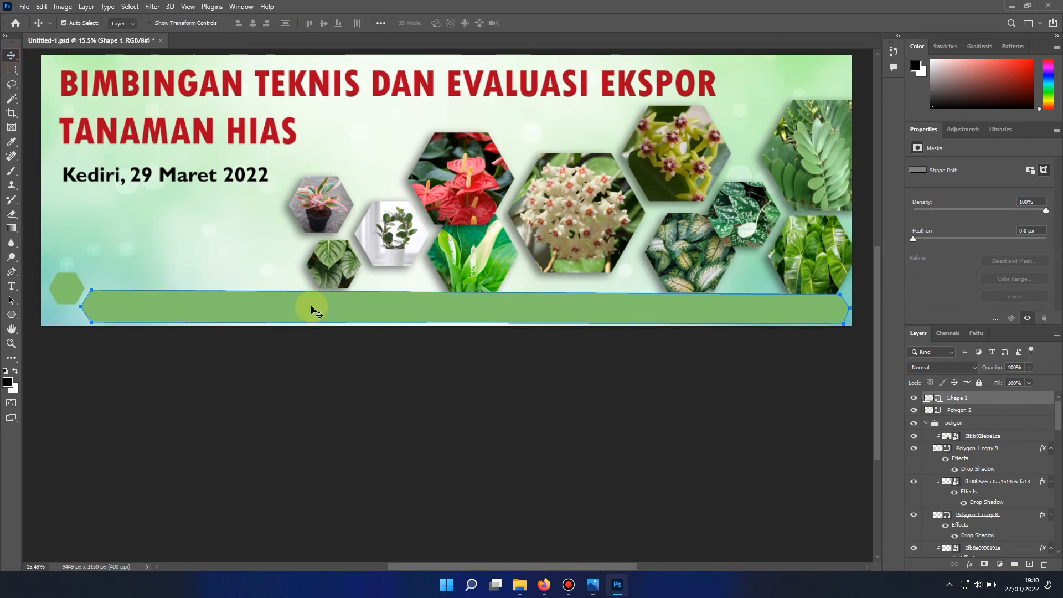
double_click(930, 398)
left_click_drag(736, 68, 466, 67)
left_click(796, 268)
left_click(791, 256)
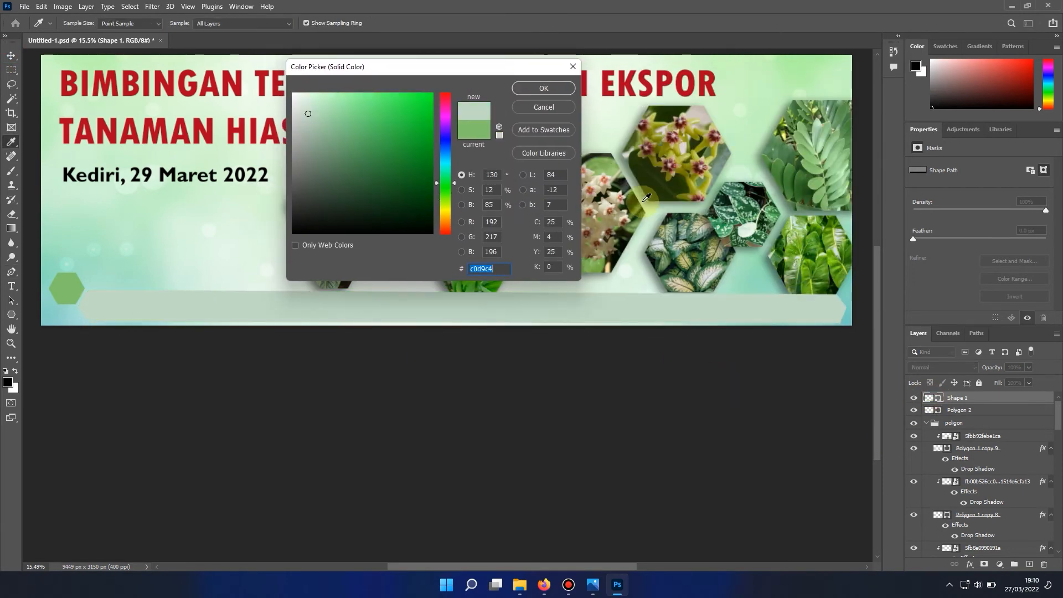
left_click(652, 187)
mouse_move(427, 175)
left_mouse_down()
mouse_move(423, 164)
mouse_move(423, 178)
left_mouse_up()
left_click_drag(691, 179, 430, 156)
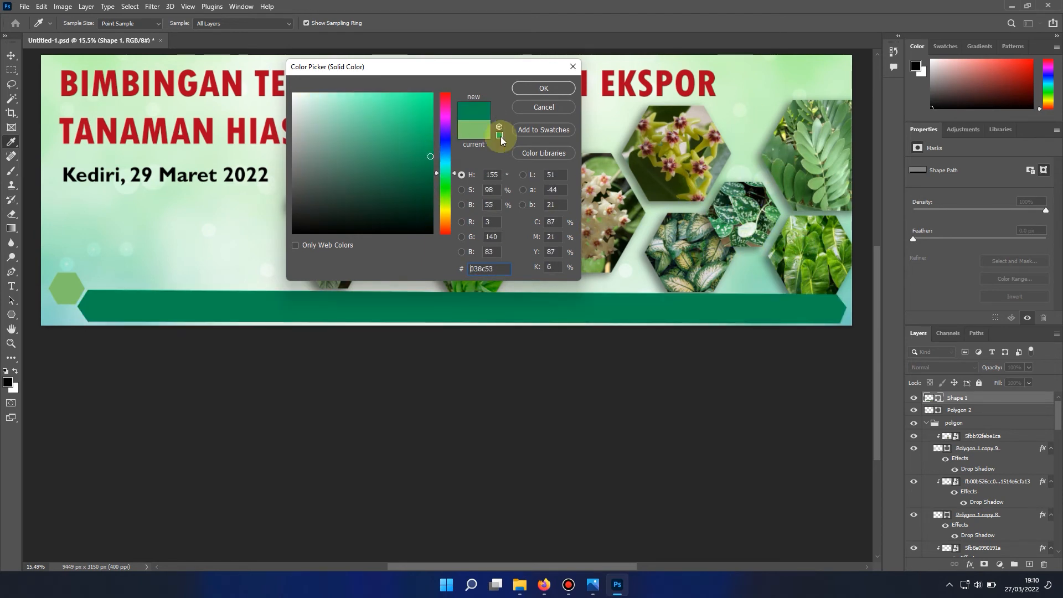
left_click(540, 88)
Step: Nudge the footer bar down until it meets the banner's lower edge
key("shift+Down")
key("shift+Down")
key("shift+Down")
key("shift+Down")
key("shift+Down")
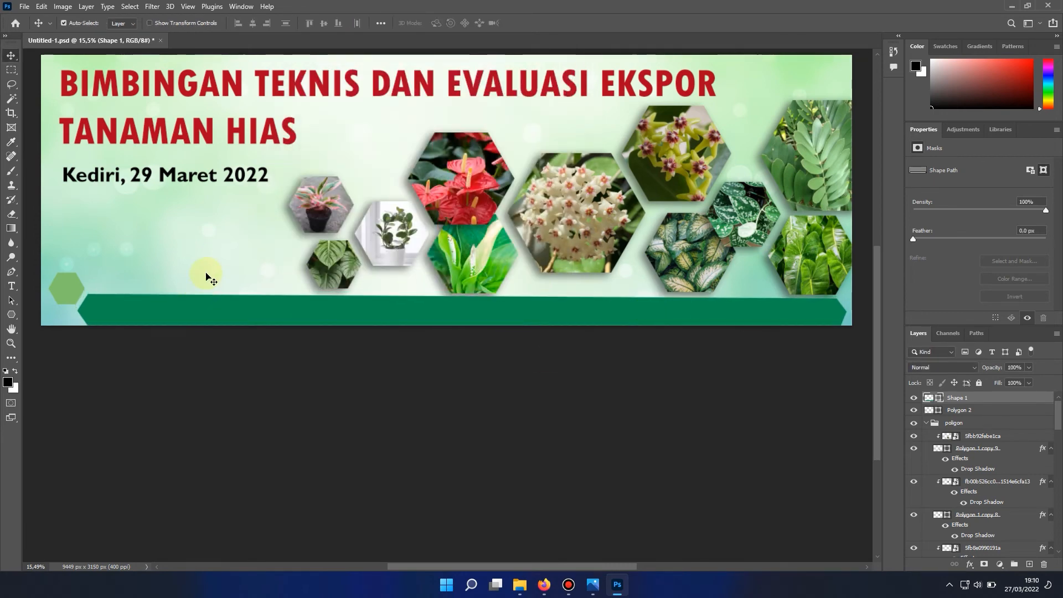
Step: Skew the footer bar horizontally by about 1.63° and adjust its pointed end to sit clear of the small light-green hexagon
left_click(71, 287)
scroll(31, 304, "up", 6)
left_click_drag(122, 311, 182, 317)
left_click_drag(101, 292, 102, 298)
left_click(164, 309)
key("ctrl+t")
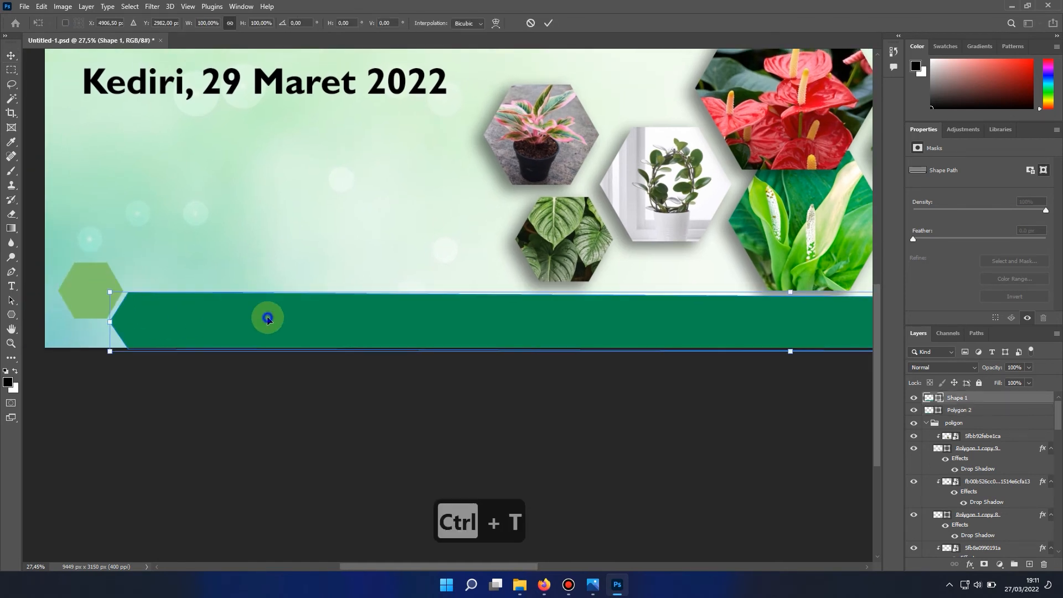
right_click(268, 317)
left_click(306, 360)
left_click_drag(788, 291, 779, 291)
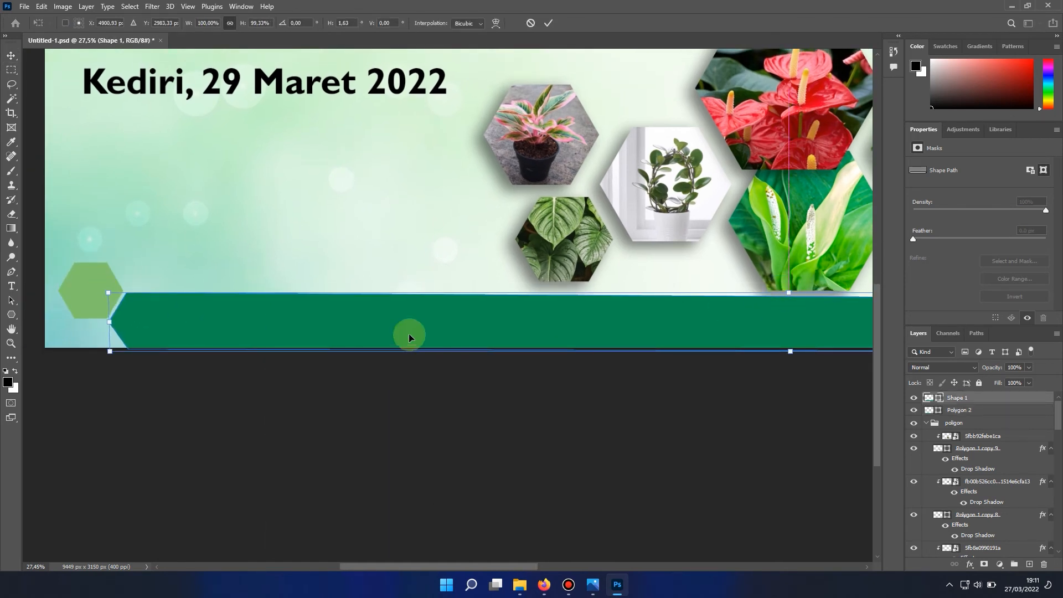
left_click_drag(109, 324, 112, 326)
key("Return")
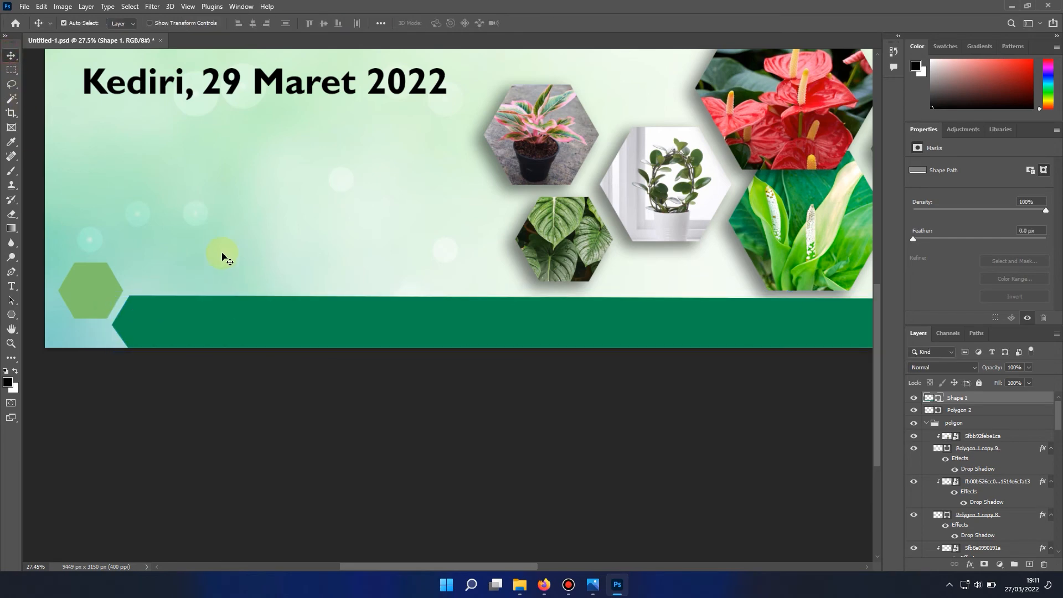
left_click(226, 256)
scroll(249, 293, "down", 6)
scroll(248, 294, "down", 2)
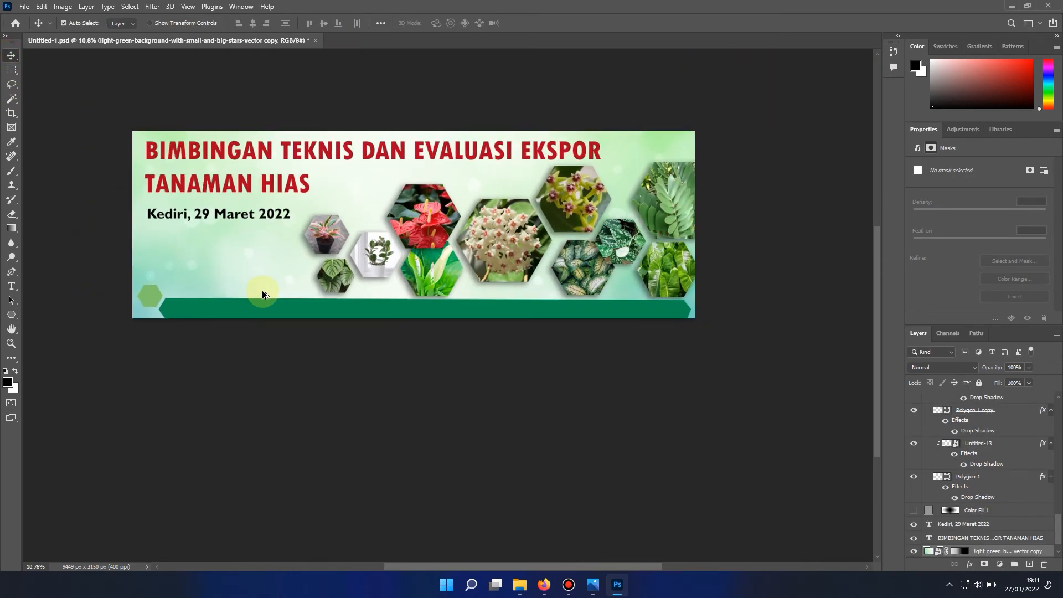
scroll(263, 292, "up", 1)
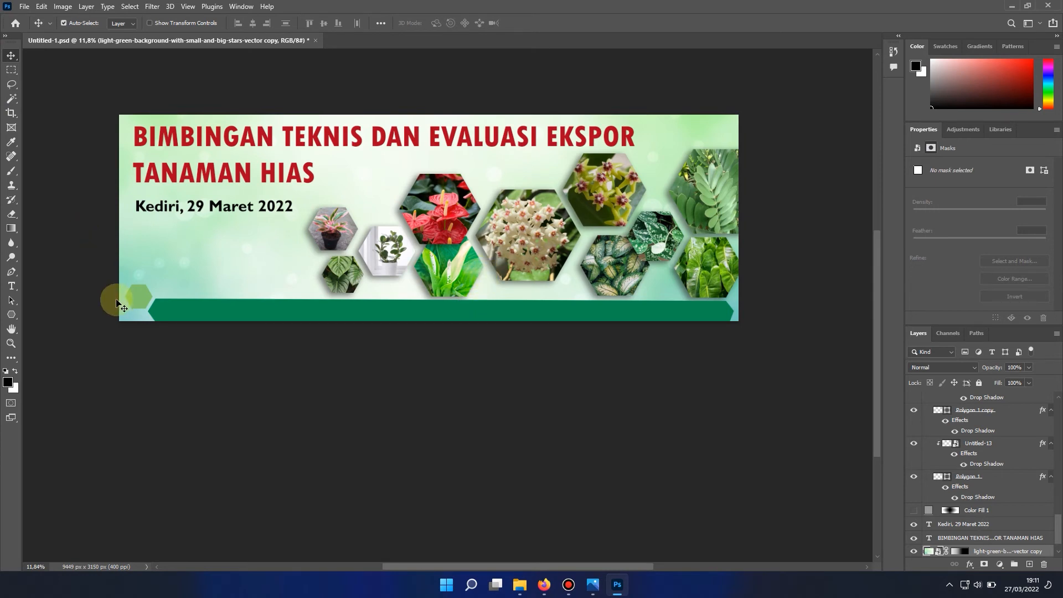
Step: Place the image logo.png as an embedded object and move it onto the footer bar's pointed end beside the small hexagon
left_click(138, 298)
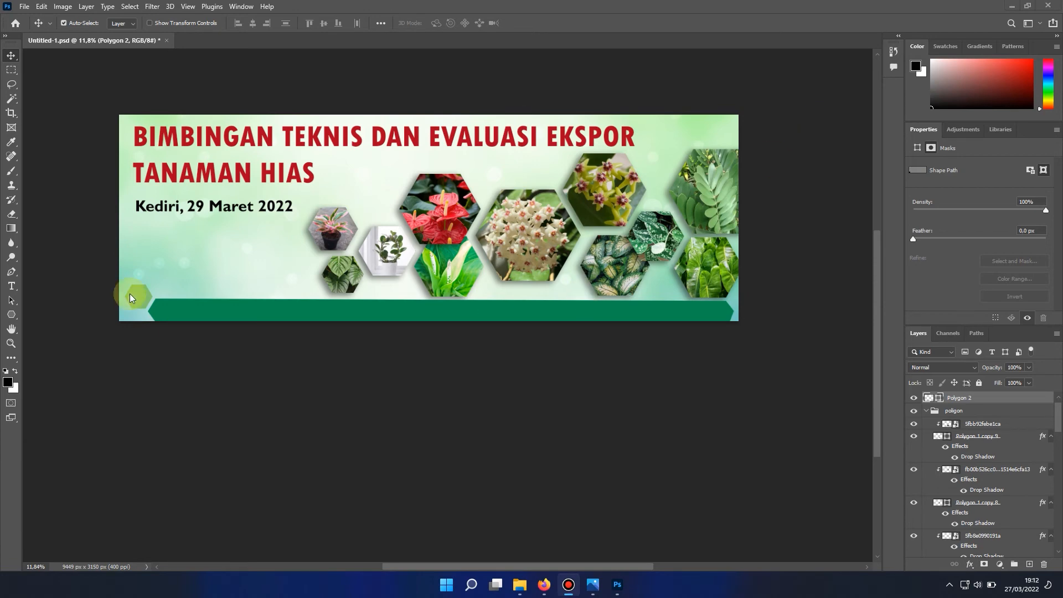
left_click(25, 6)
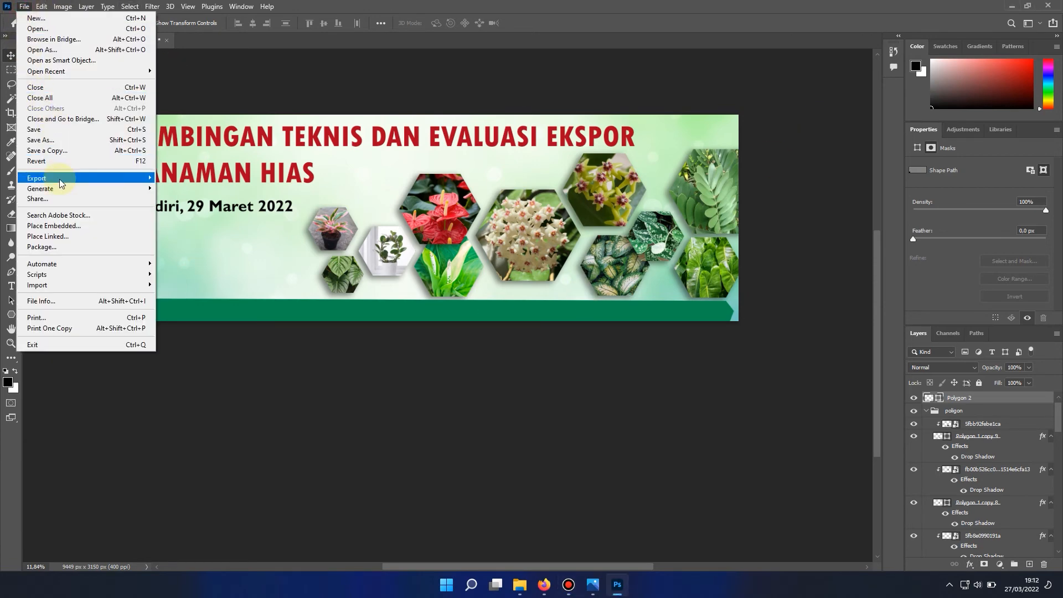
left_click(60, 227)
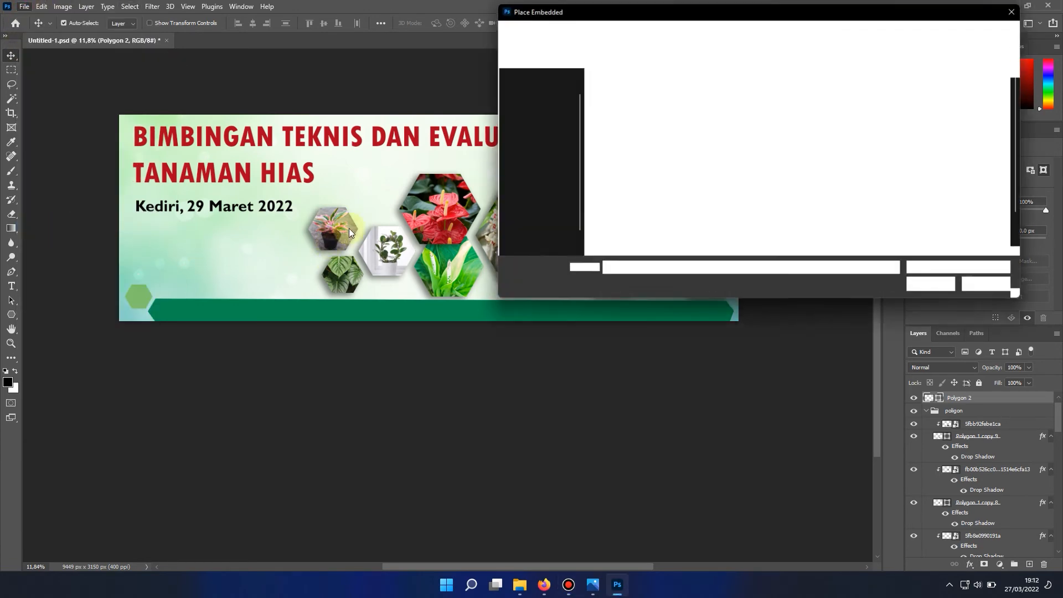
double_click(740, 185)
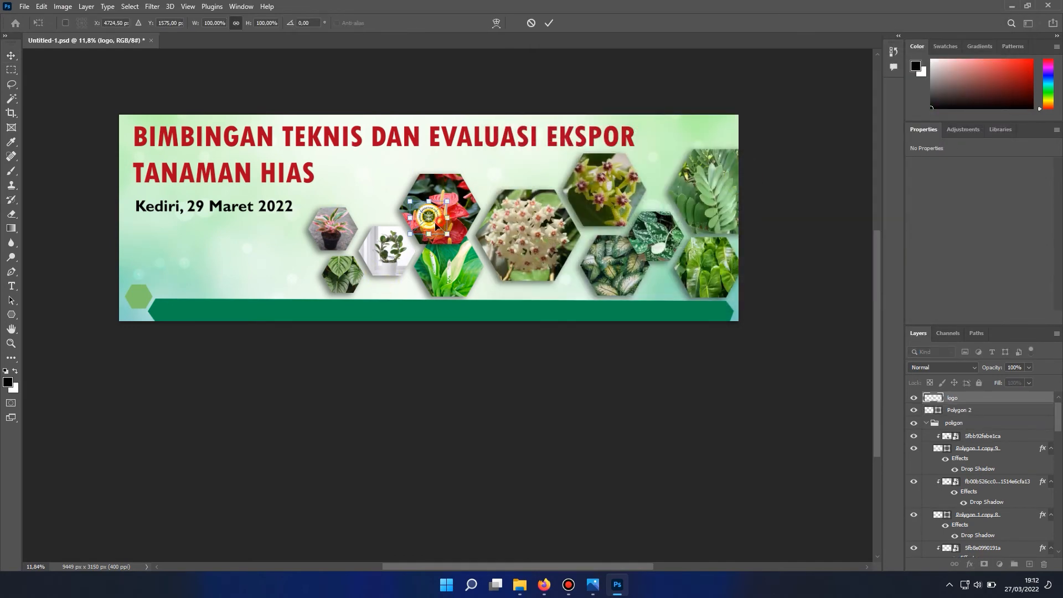
left_click_drag(436, 224, 275, 268)
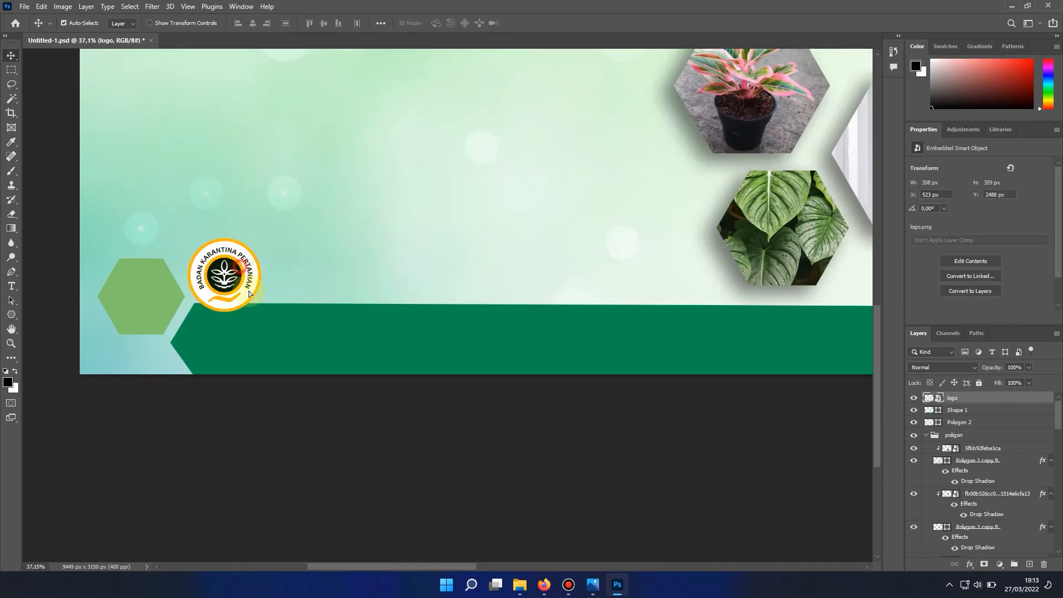
left_click_drag(248, 291, 234, 352)
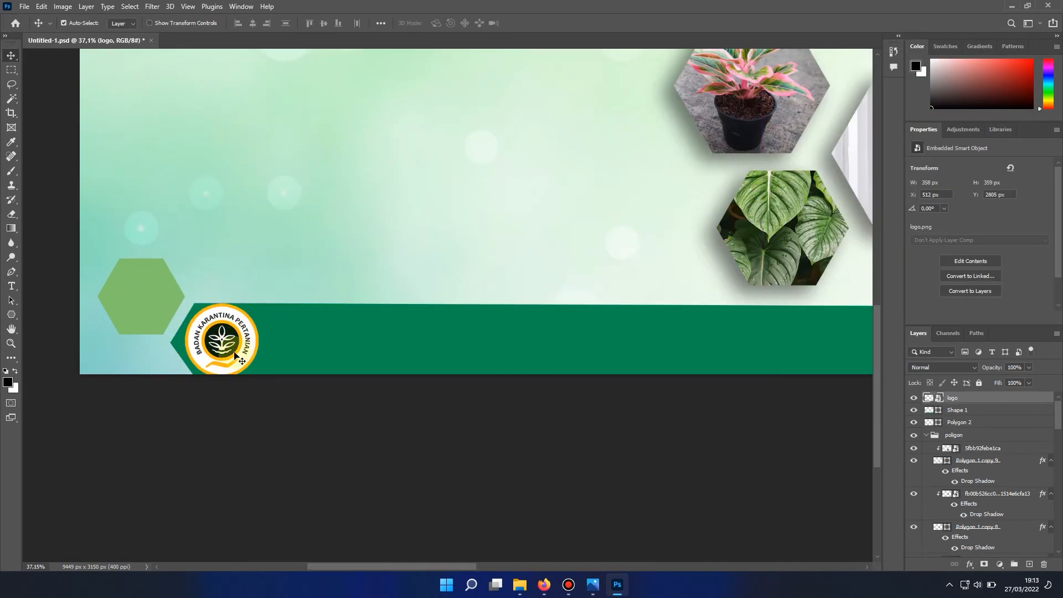
Step: Scale the logo to about 83.85% so that it fits within the footer bar's height
key("ctrl+t")
left_click_drag(275, 298, 268, 300)
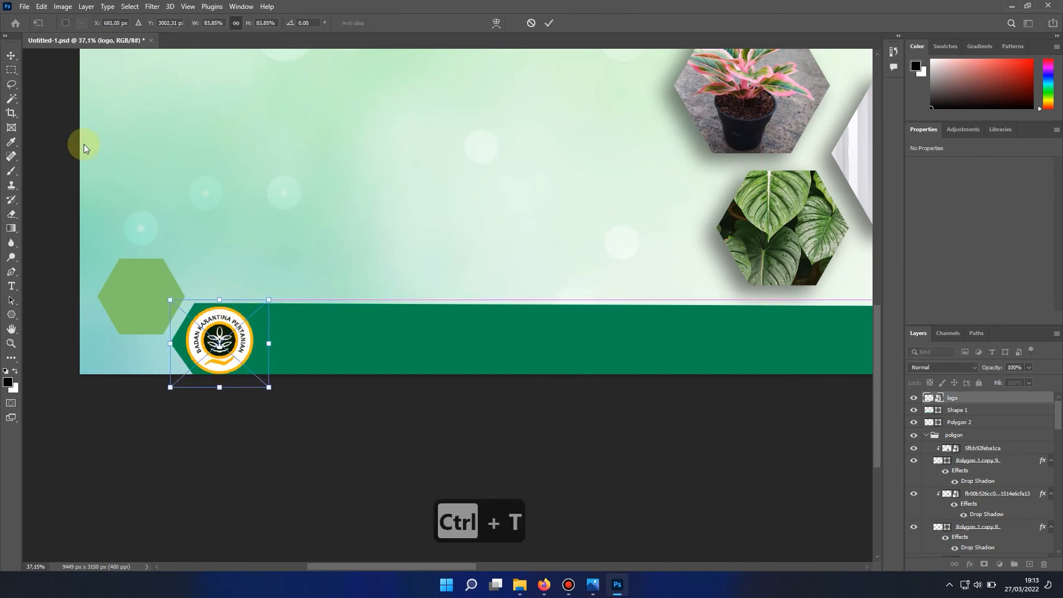
left_click(291, 318)
scroll(301, 301, "down", 4)
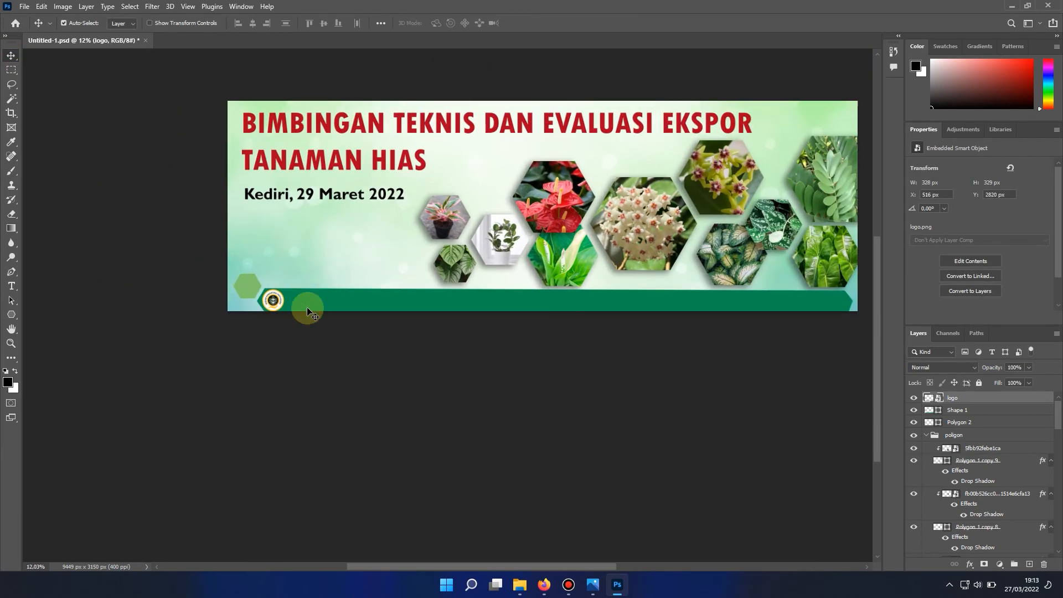
Step: Duplicate the date text onto the footer bar beside the logo and move the copy to the top of the layer stack
left_click_drag(308, 311, 249, 304)
left_click_drag(221, 189, 255, 289)
left_click_drag(941, 549, 937, 395)
scroll(260, 297, "up", 2)
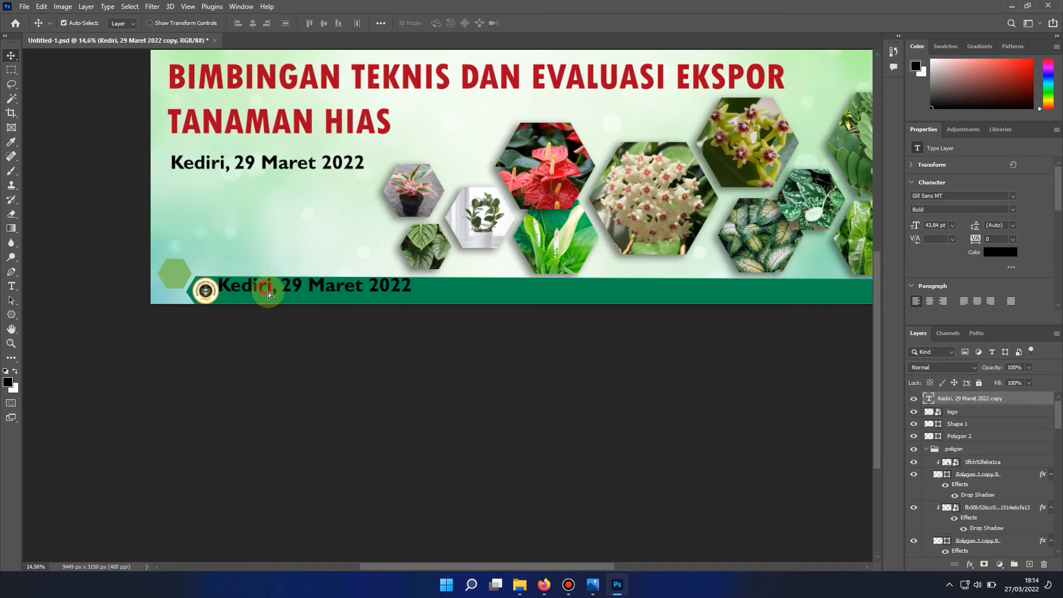
left_click_drag(268, 291, 275, 295)
Step: Widen the copied text's box to about 8194 px so that it spans the footer bar
double_click(930, 400)
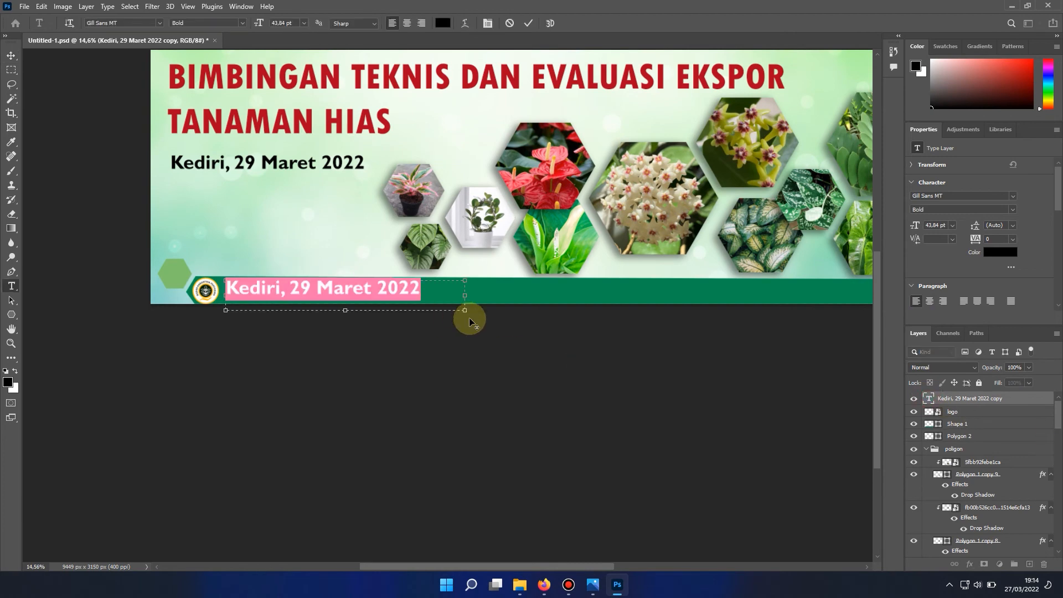
scroll(470, 318, "down", 3)
left_click_drag(615, 305, 699, 305)
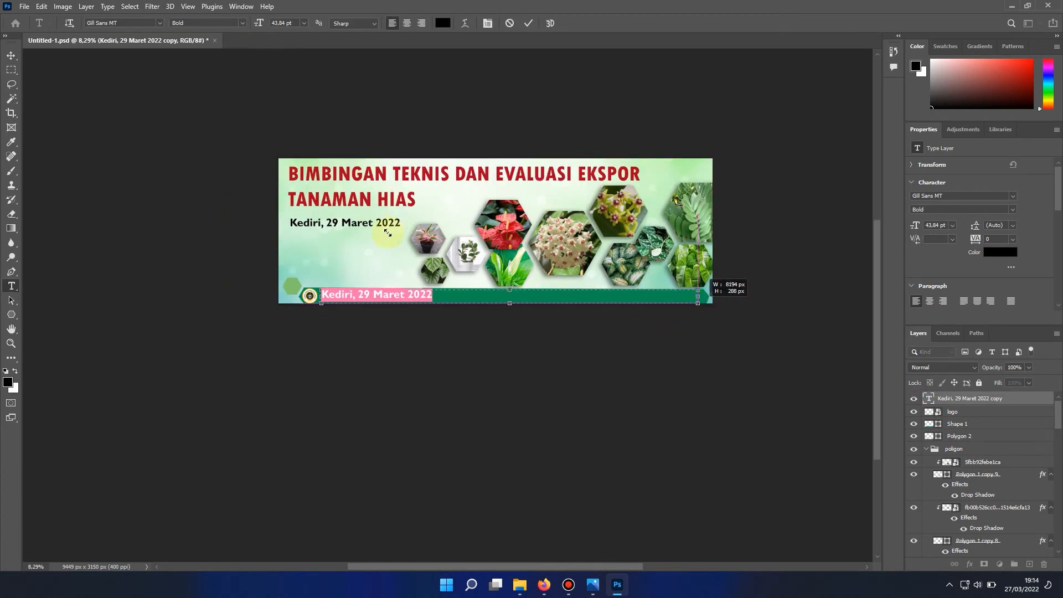
left_click(11, 55)
Step: Replace the text on the footer bar with "Balai Besar Karantina Pertanian Surabaya"
scroll(386, 295, "up", 3)
left_click(930, 400)
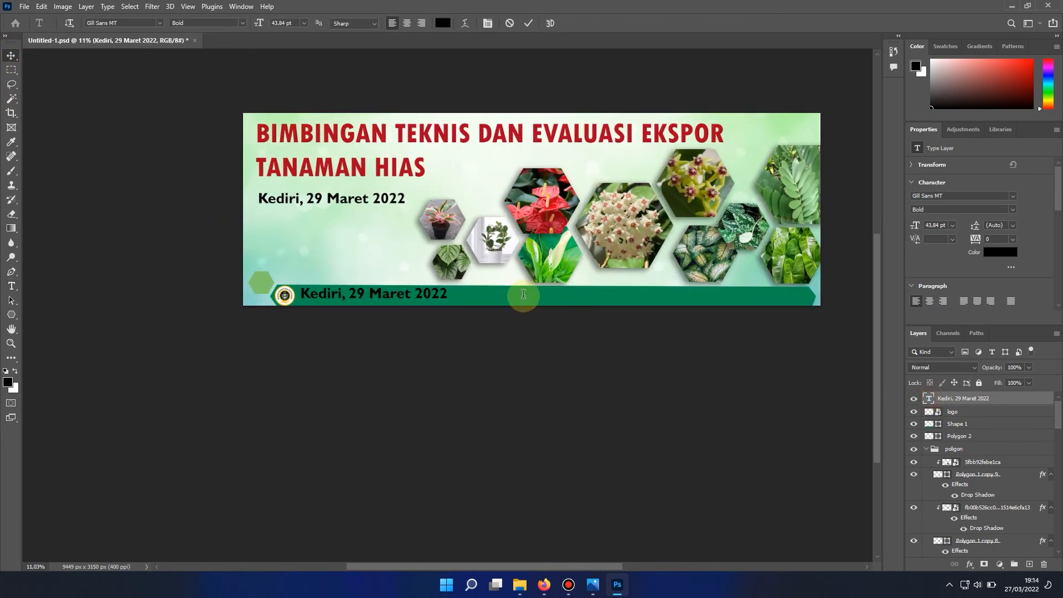
type("bA")
key("ctrl+a")
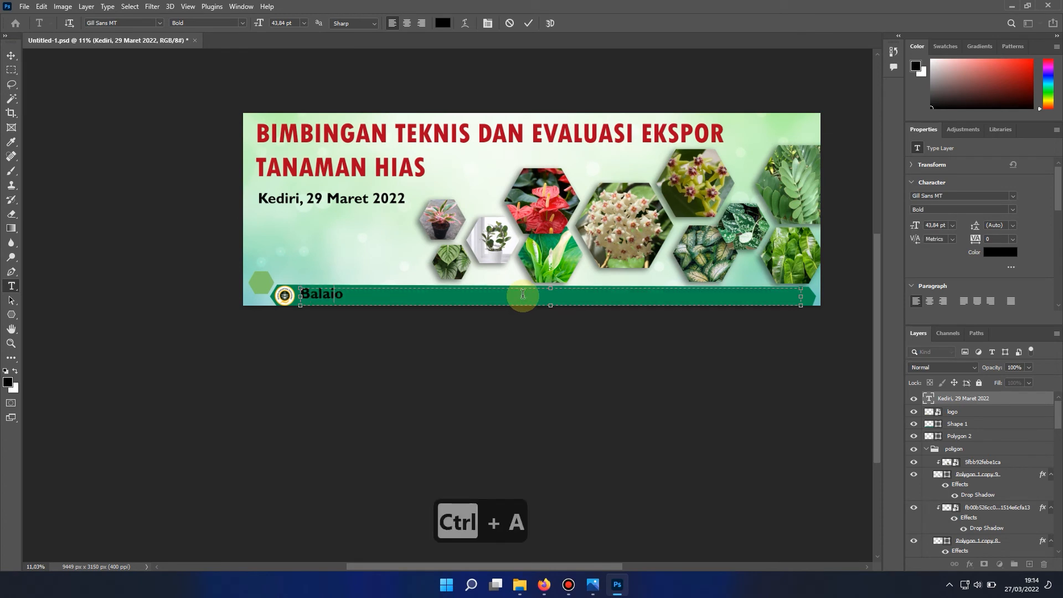
type("Balai be")
key("ctrl+shift+Left")
type("Besar Ka")
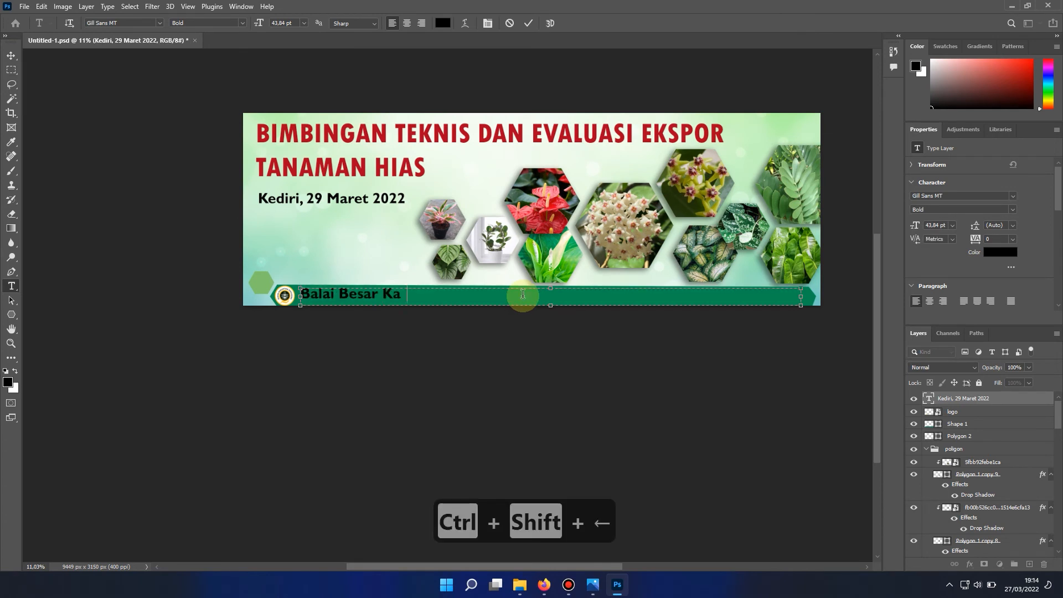
type("rantina P")
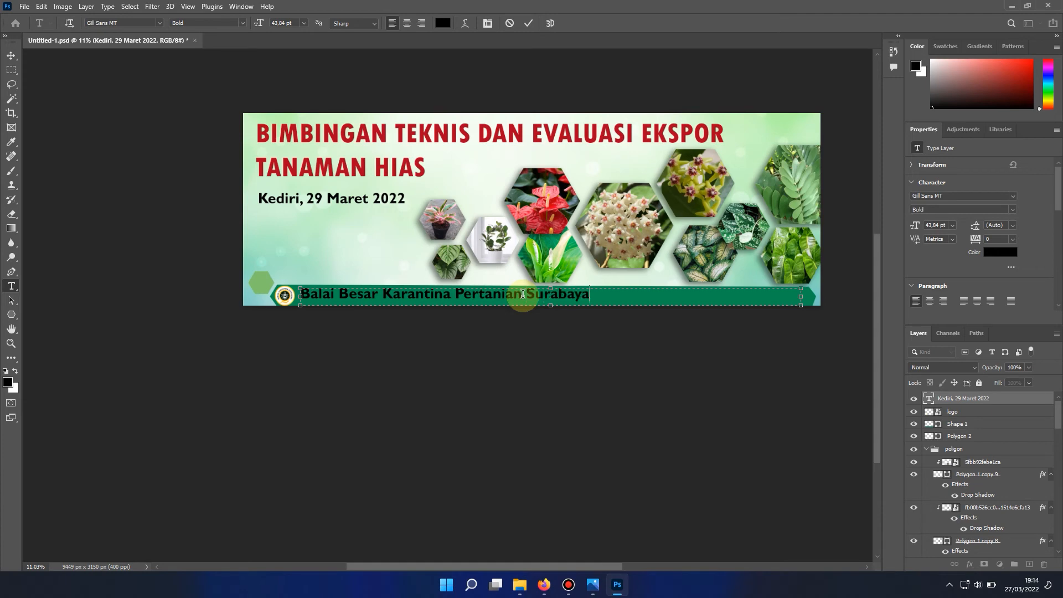
type("ertanian Surabaya")
Step: Set the color of the footer bar's whole text to white
key("ctrl+a")
left_click(443, 23)
left_click(299, 95)
left_click(543, 88)
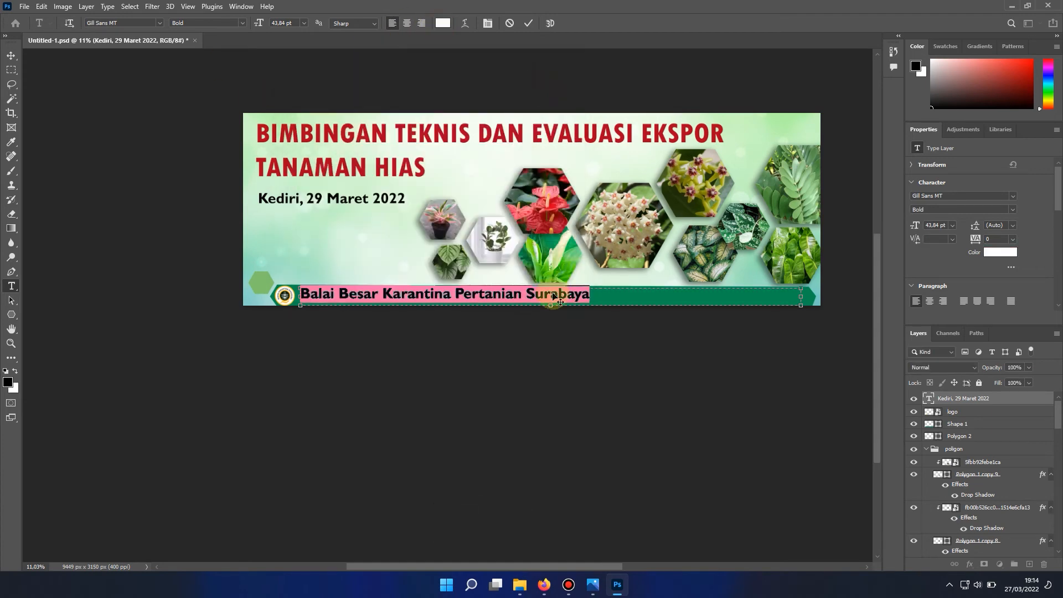
Step: Format the footer text in Arial Regular at 29 pt
left_click(158, 23)
scroll(150, 166, "up", 2)
left_click(155, 86)
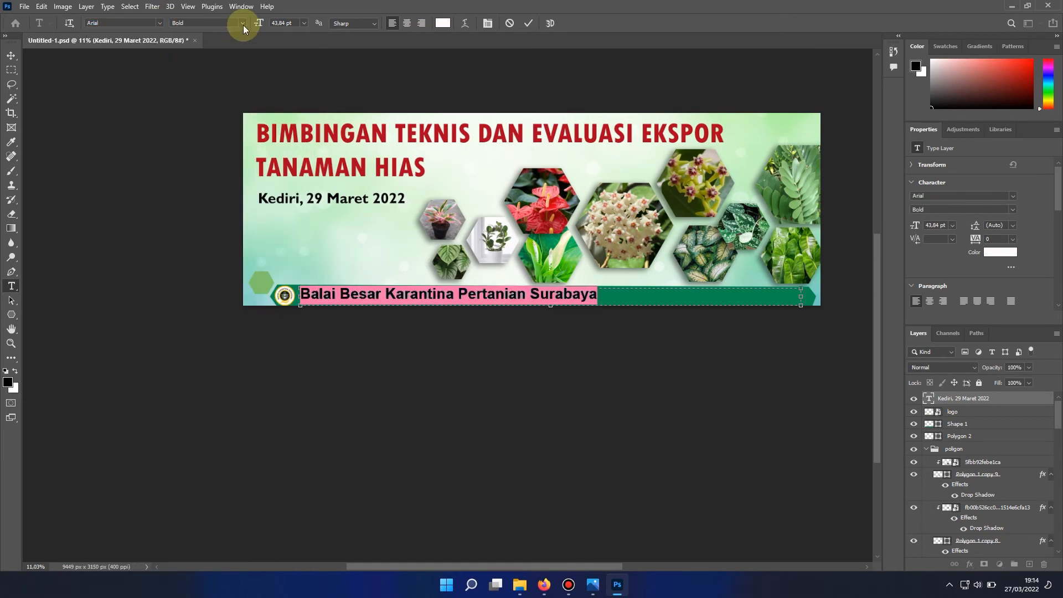
left_click(242, 23)
left_click(284, 24)
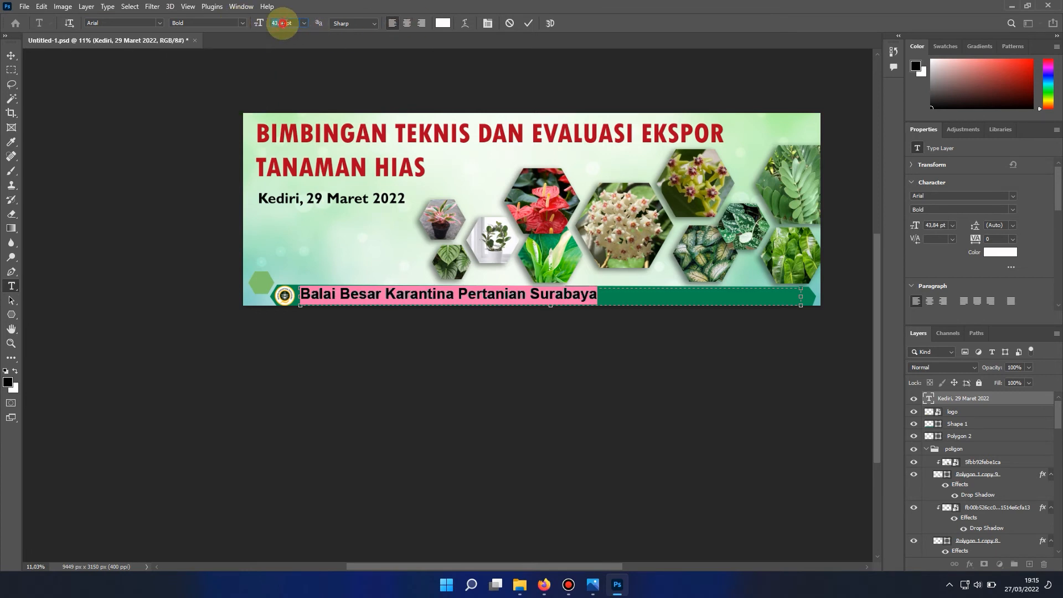
scroll(285, 21, "down", 7)
scroll(285, 21, "down", 8)
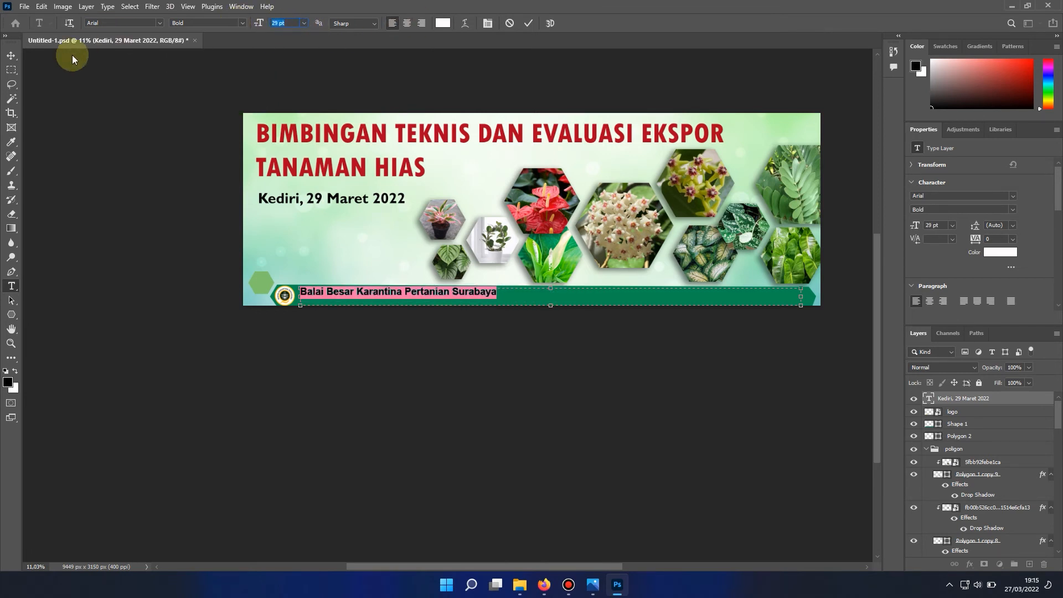
left_click(241, 23)
left_click(197, 43)
left_click(12, 55)
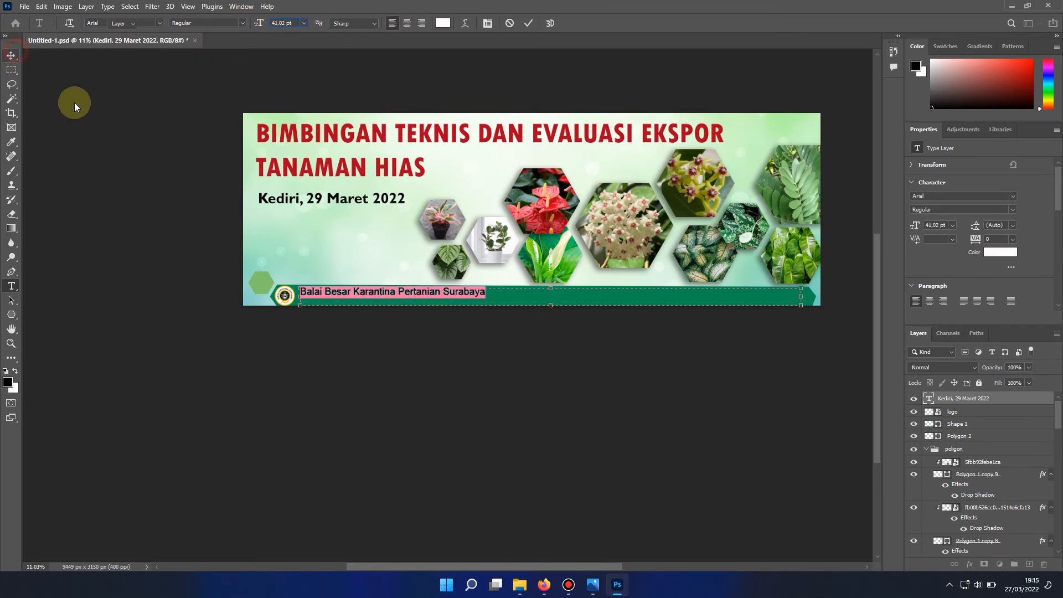
Step: Nudge the footer text down until it is vertically centered within the dark green bar
key("Down")
key("Down")
key("Down")
key("Down")
key("Down")
key("Down")
key("Down")
key("Down")
key("Down")
key("Down")
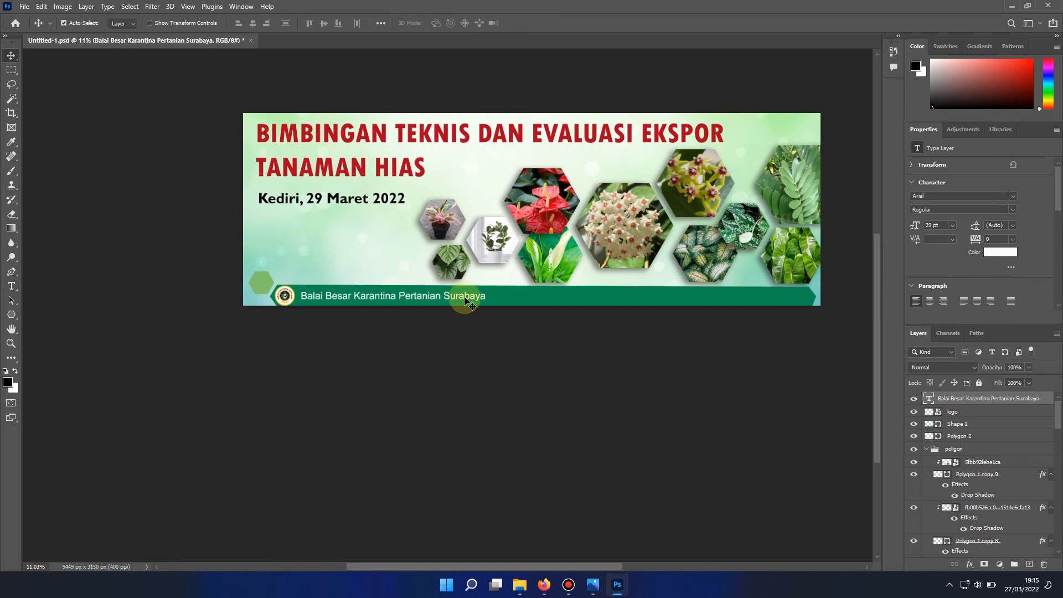
scroll(530, 317, "up", 2)
scroll(502, 311, "down", 2)
Step: Extend the footer text with the office's street address, city, postal code and telephone number, separated by "|"
double_click(928, 399)
double_click(513, 302)
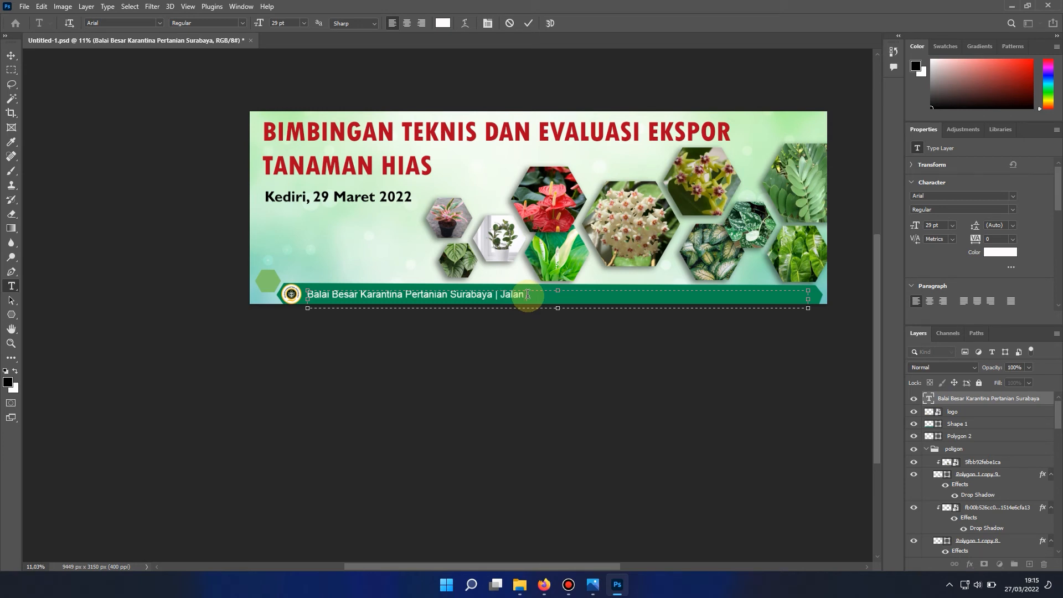
left_click(436, 292)
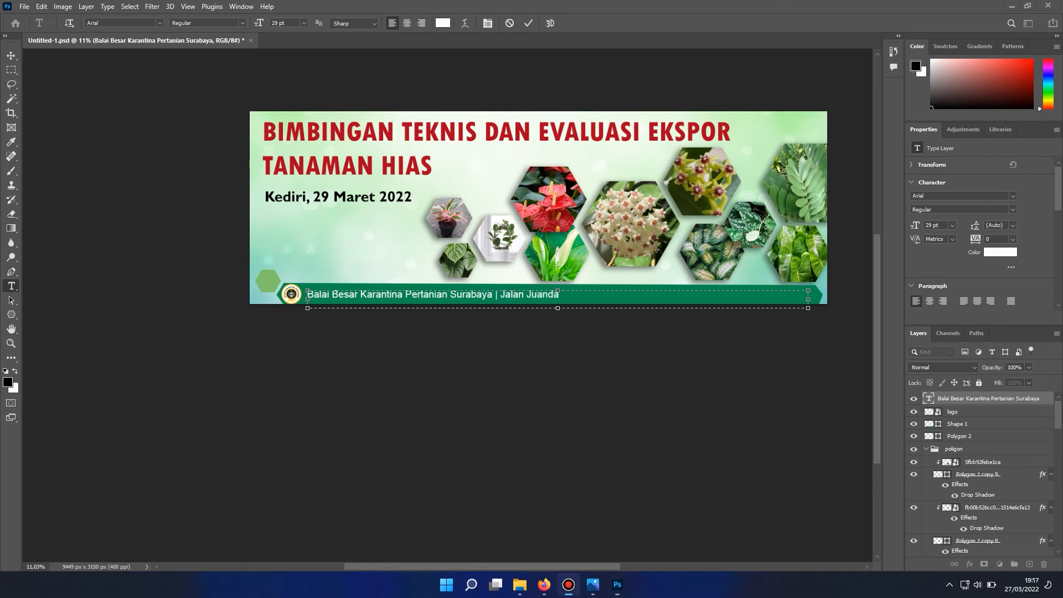
left_click_drag(560, 295, 500, 294)
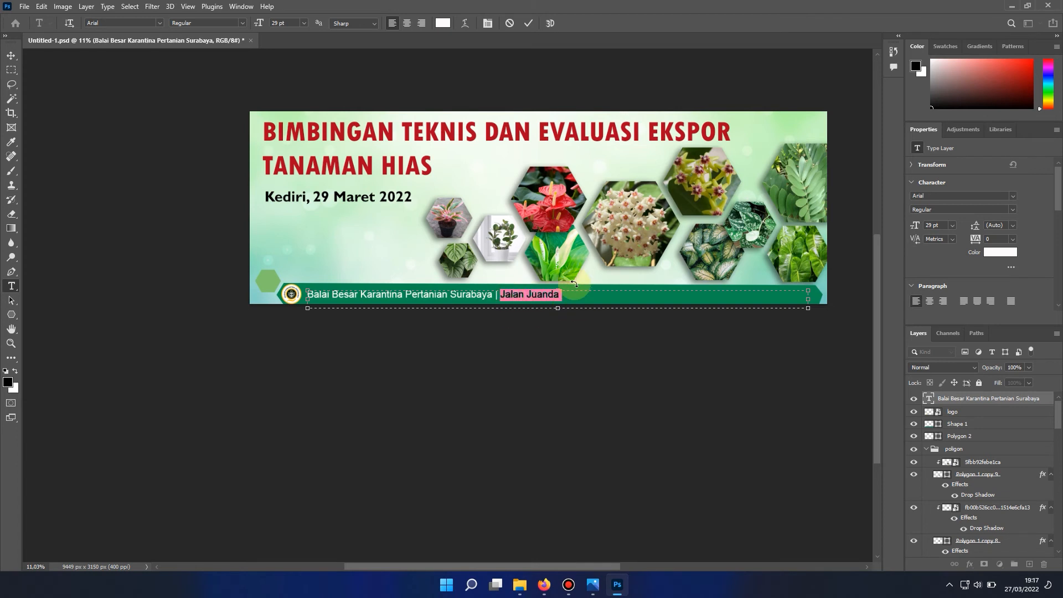
type("Jl. Juanda")
key("ctrl+shift+Left")
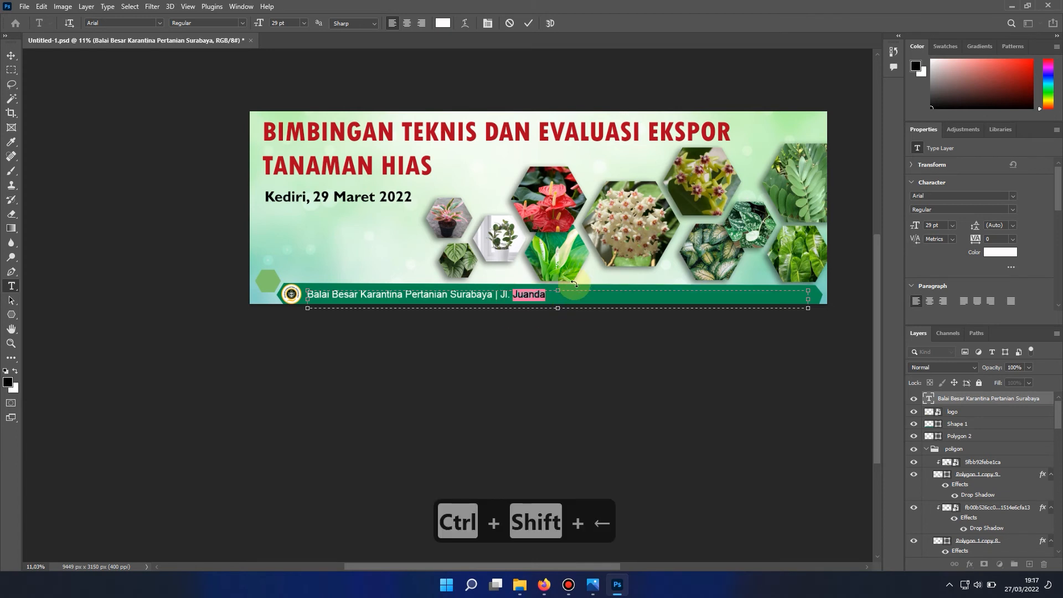
type("Ir. H.")
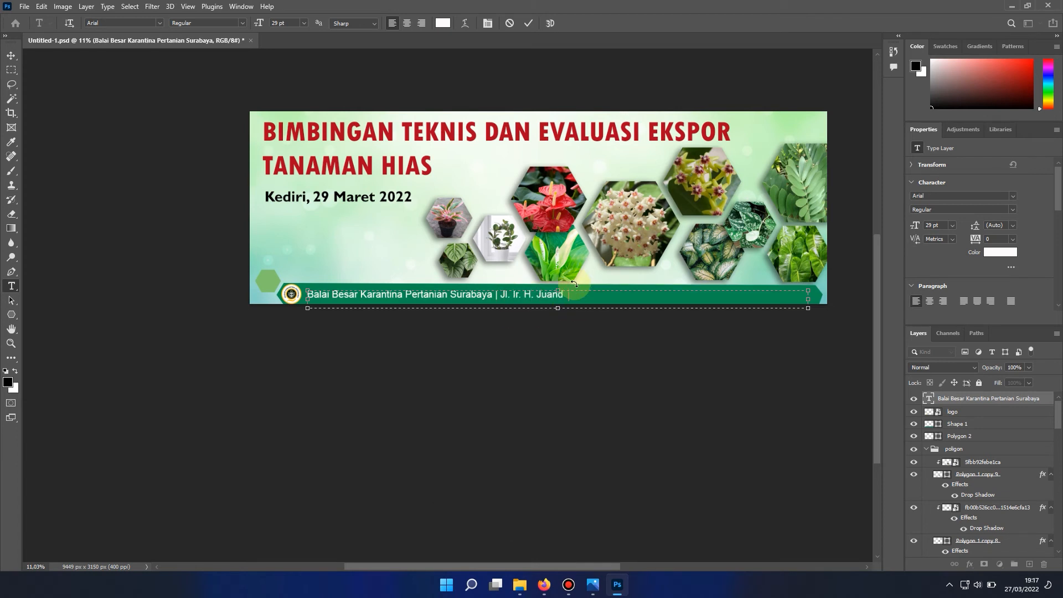
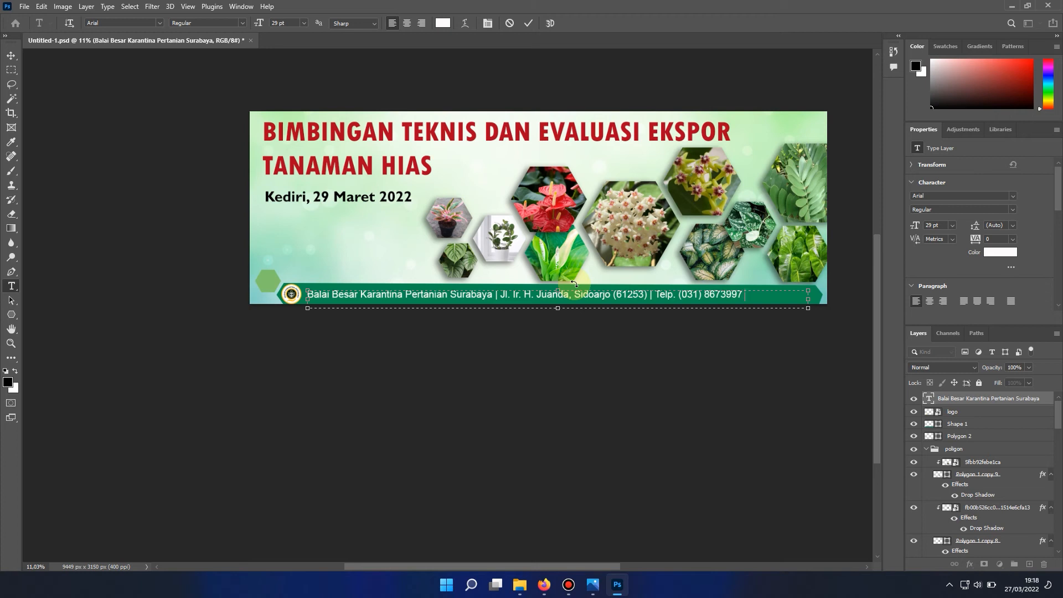
Step: Reduce the size of the whole footer text to 24 pt
key("ctrl+a")
left_click(276, 24)
scroll(276, 23, "down", 5)
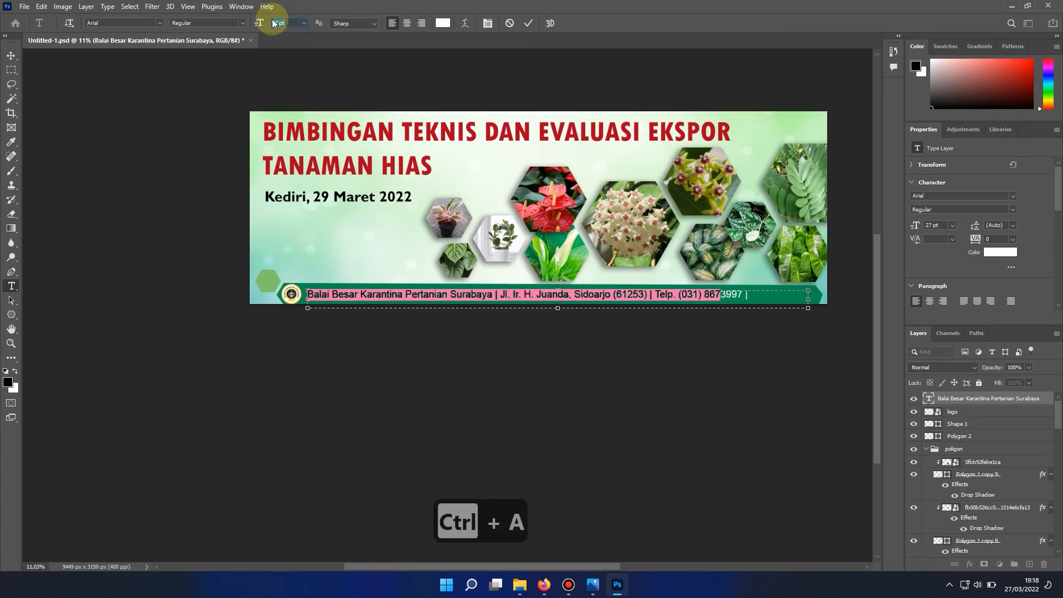
Step: Append the office's fax number and e-mail address to the footer text and widen its text box past the banner's right edge
left_click(701, 291)
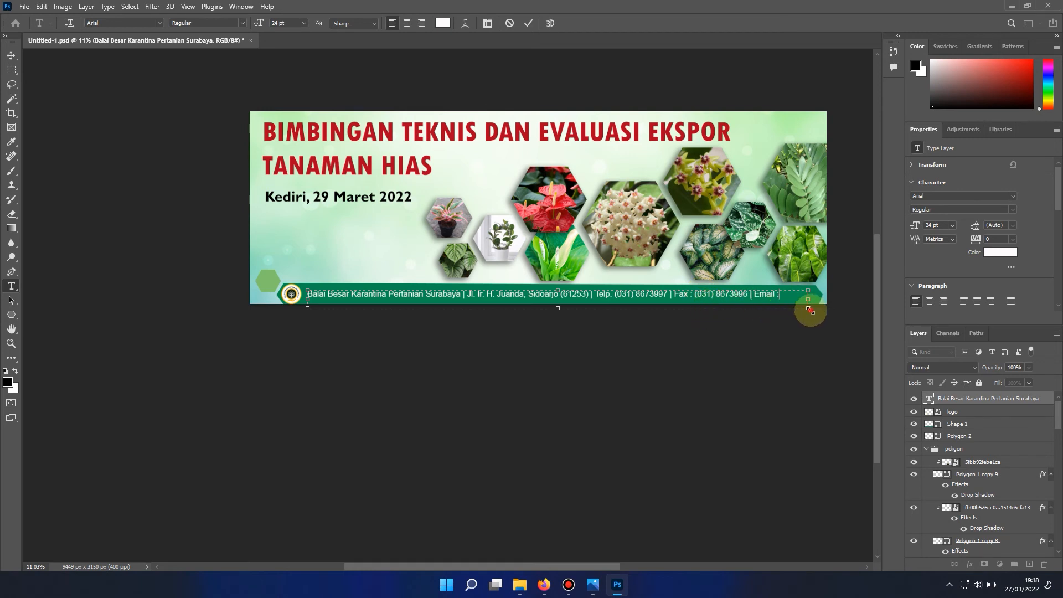
left_click_drag(808, 300, 863, 299)
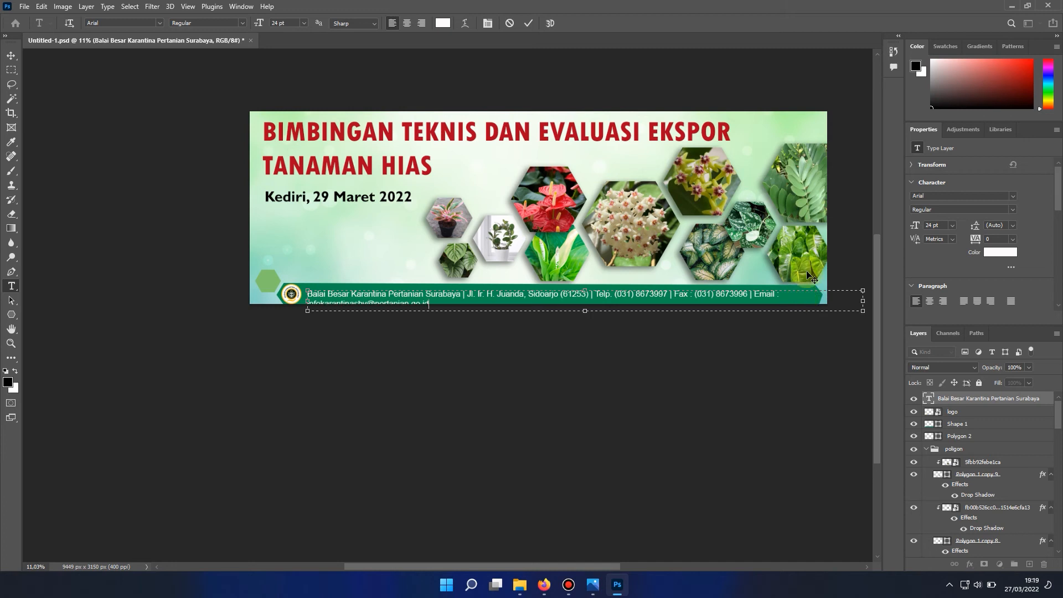
left_click_drag(863, 310, 872, 312)
Step: Delete the small light-green hexagon beside the footer bar's left end
left_click(11, 55)
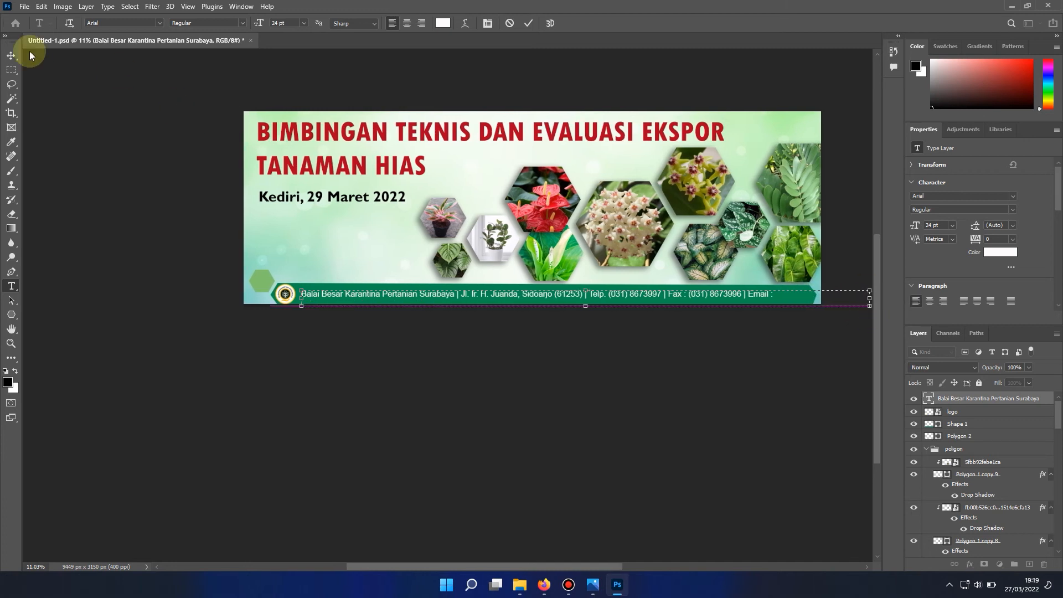
left_click(262, 282)
key("Delete")
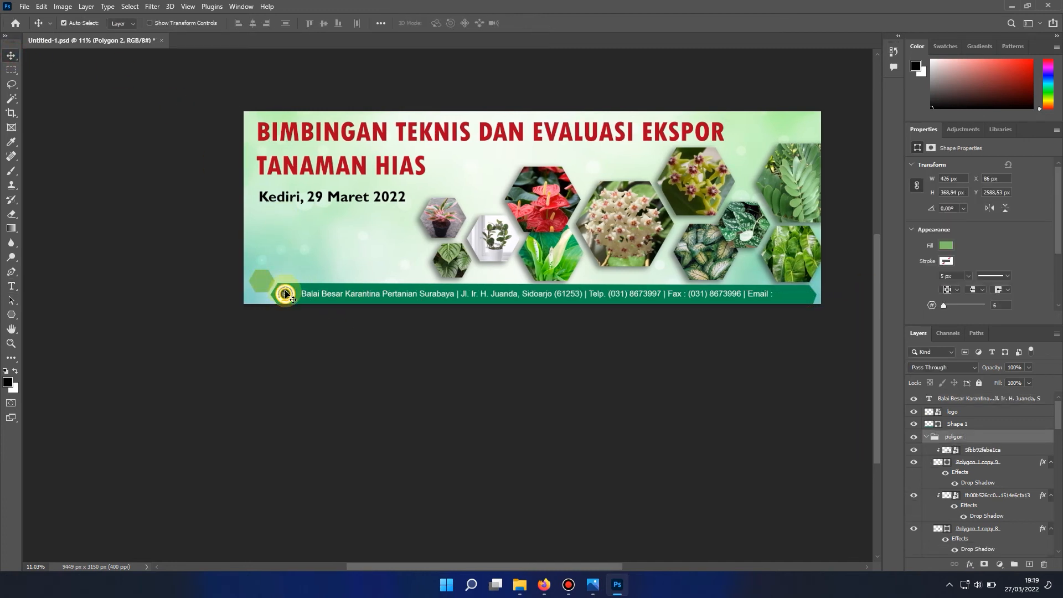
Step: Shift the logo, footer text and dark green bar together to the left, close to the banner's left edge
left_click(287, 294)
left_click(319, 295, "shift")
left_click(318, 285, "shift")
key("shift+Left")
key("shift+Left")
key("shift+Left")
key("shift+Left")
key("shift+Left")
key("shift+Left")
key("shift+Left")
key("shift+Left")
key("shift+Left")
key("shift+Left")
key("shift+Left")
key("shift+Left")
key("shift+Left")
key("shift+Left")
key("shift+Left")
key("shift+Left")
key("shift+Left")
key("shift+Left")
key("shift+Left")
key("shift+Left")
key("shift+Left")
key("shift+Left")
key("shift+Left")
key("shift+Left")
key("shift+Left")
key("shift+Left")
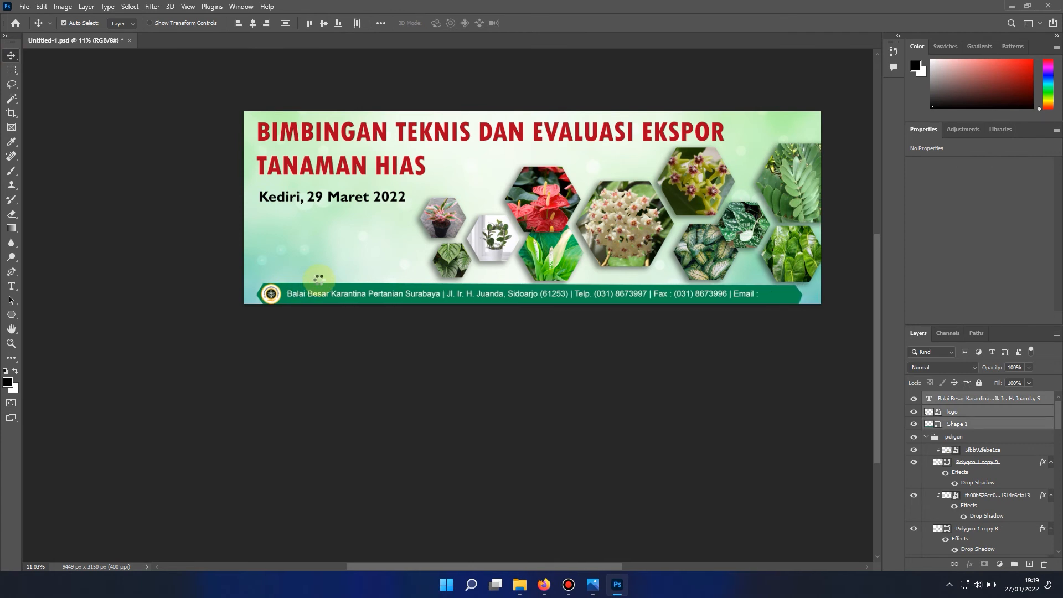
Step: Stretch the dark green footer bar to the right until it passes the banner's right edge
left_click(780, 295)
key("ctrl+t")
left_click_drag(796, 294, 869, 314)
Step: Set the size of the whole footer text to 22 pt after trying 21 pt
double_click(753, 294)
left_click(929, 398)
mouse_move(264, 23)
left_mouse_down()
mouse_move(276, 25)
mouse_move(263, 6)
left_mouse_up()
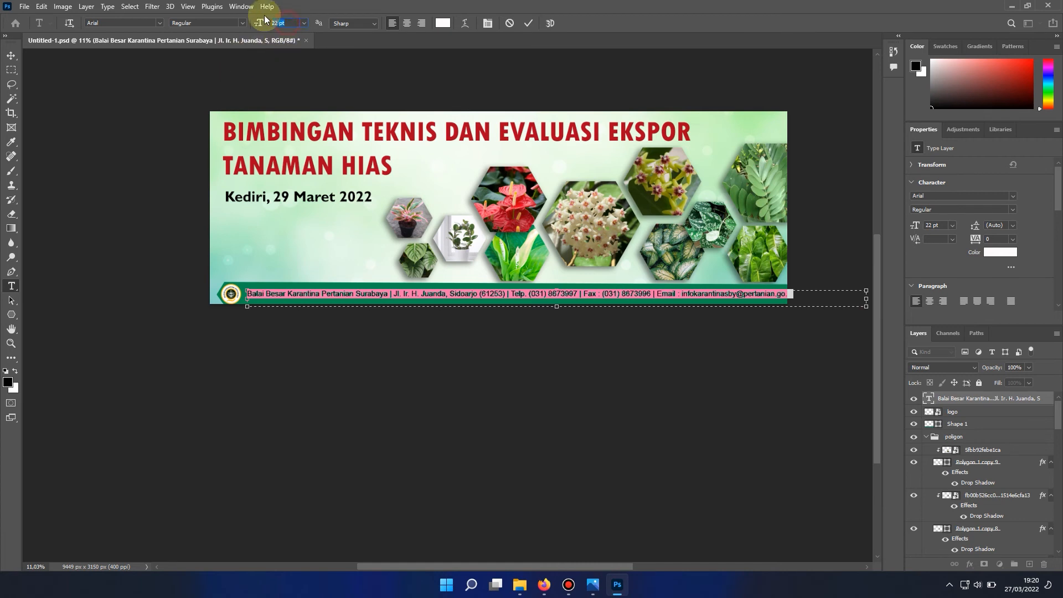
type("21")
key("Return")
left_click_drag(288, 23, 238, 7)
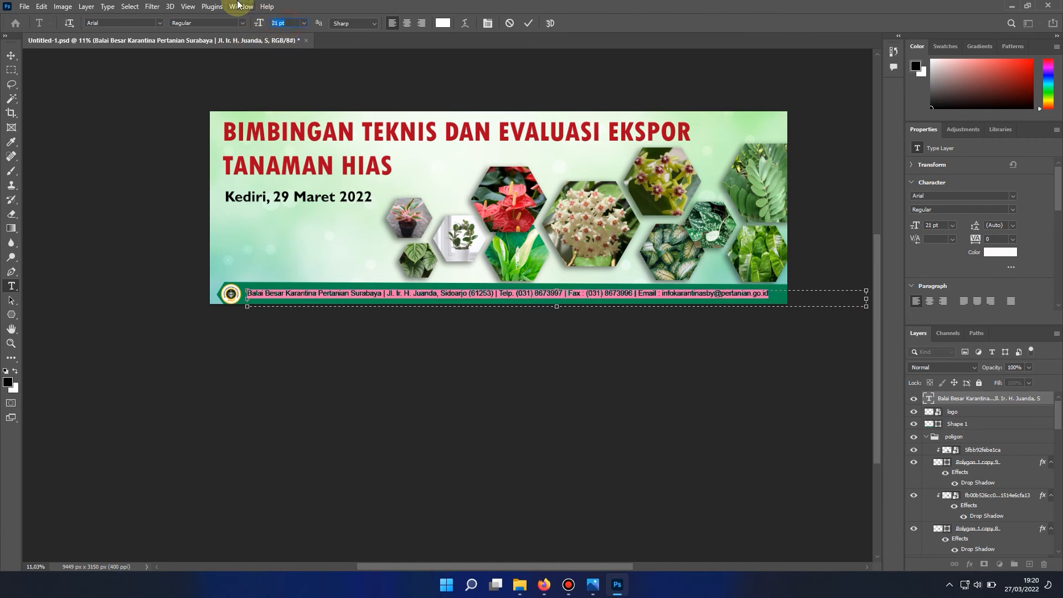
type("22")
key("Return")
Step: Tighten the footer text's tracking to -10 so the full e-mail address fits within the banner
left_click(488, 23)
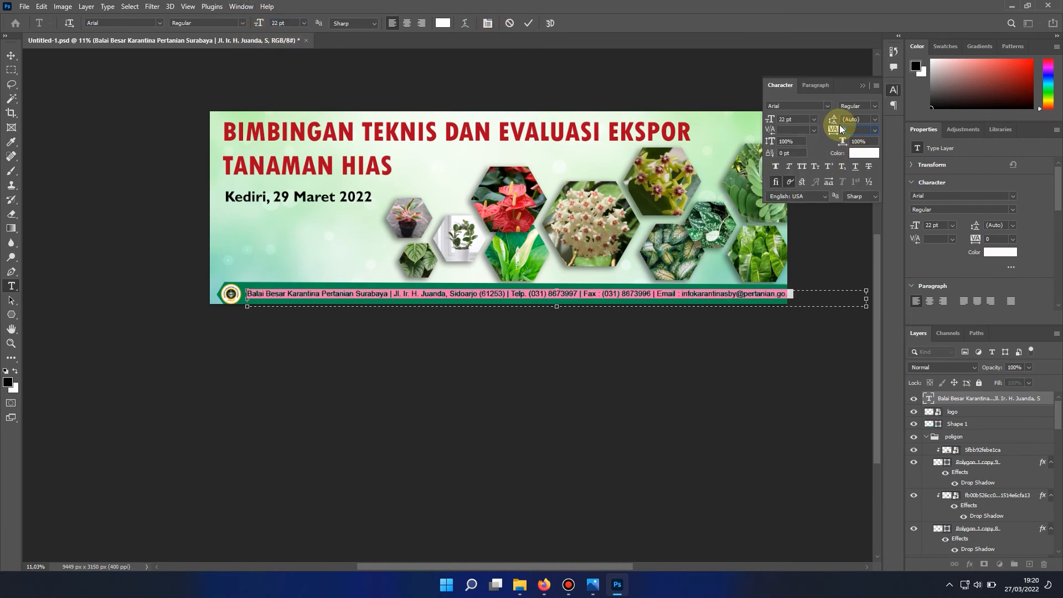
left_click_drag(842, 128, 840, 127)
type("-")
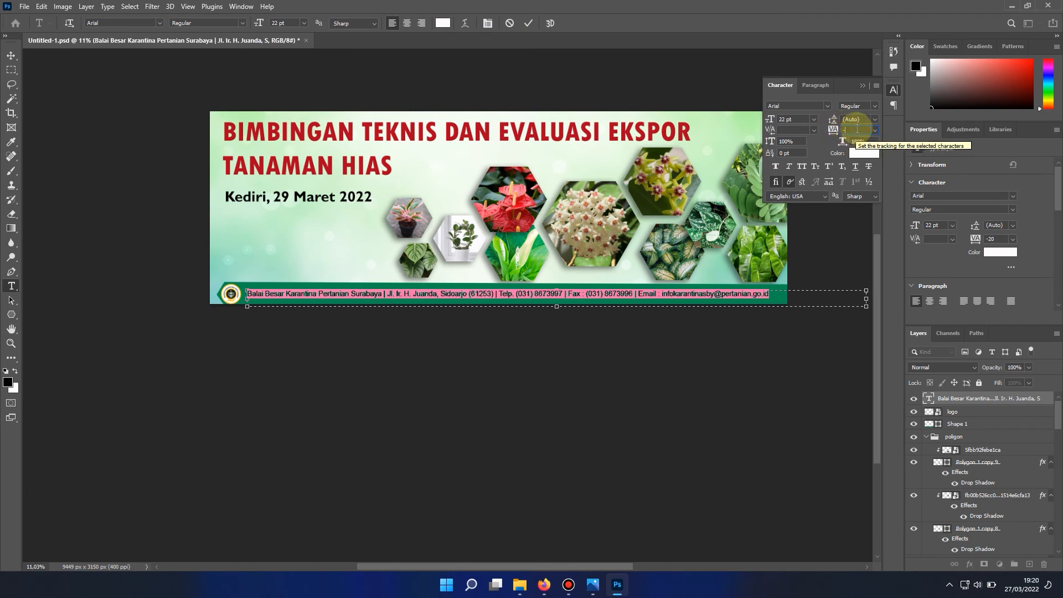
type("10")
key("Return")
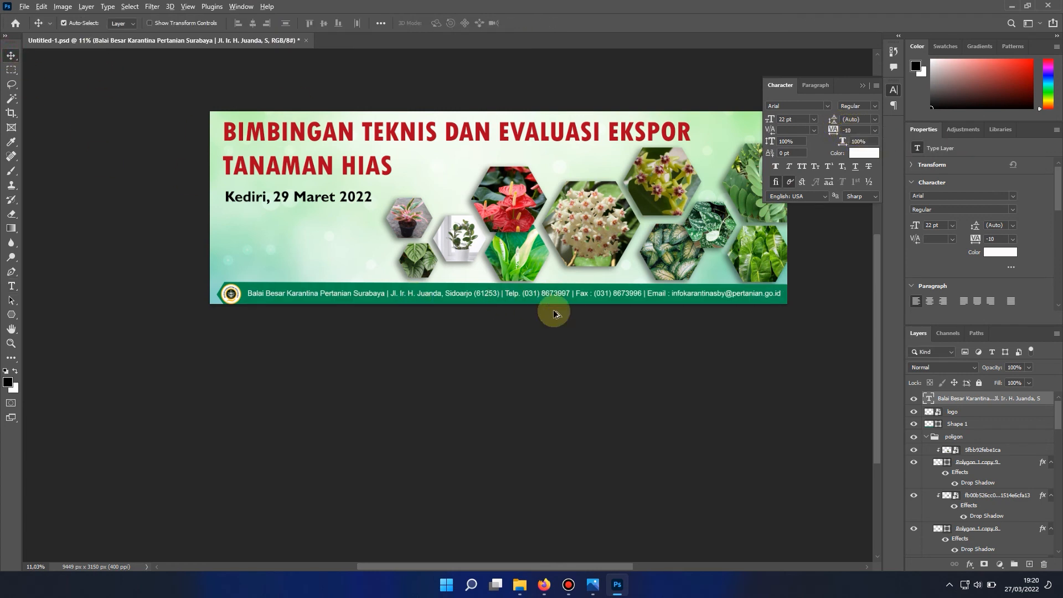
scroll(553, 311, "up", 2)
left_click(863, 86)
Step: Straighten the footer bar's slightly slanted upper edge by adjusting its upper-right corner, and nudge the bar down
left_click(794, 299)
left_click_drag(512, 567, 534, 574)
key("ctrl+t")
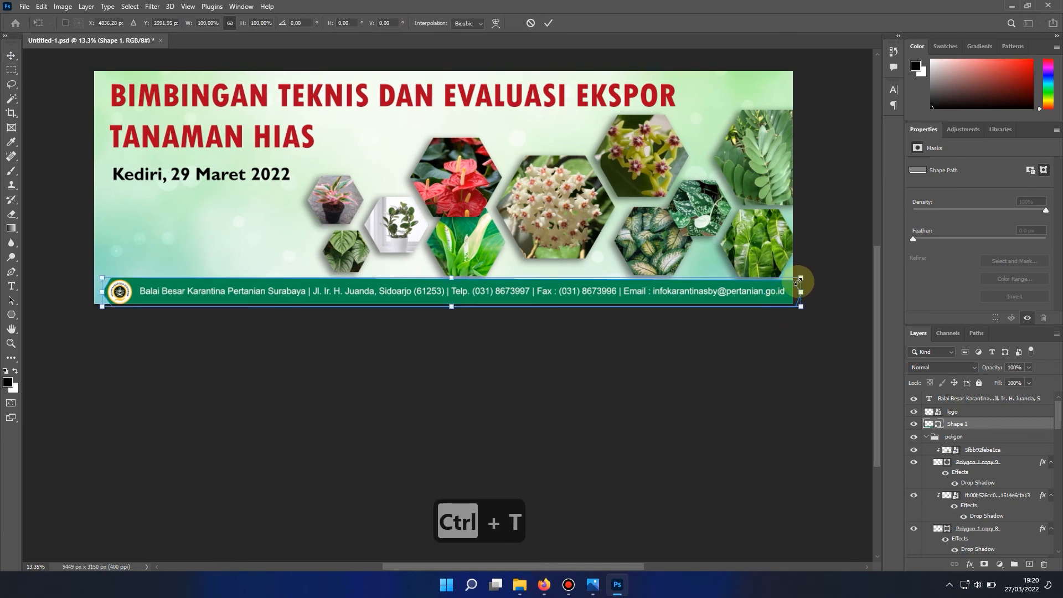
scroll(742, 285, "up", 2)
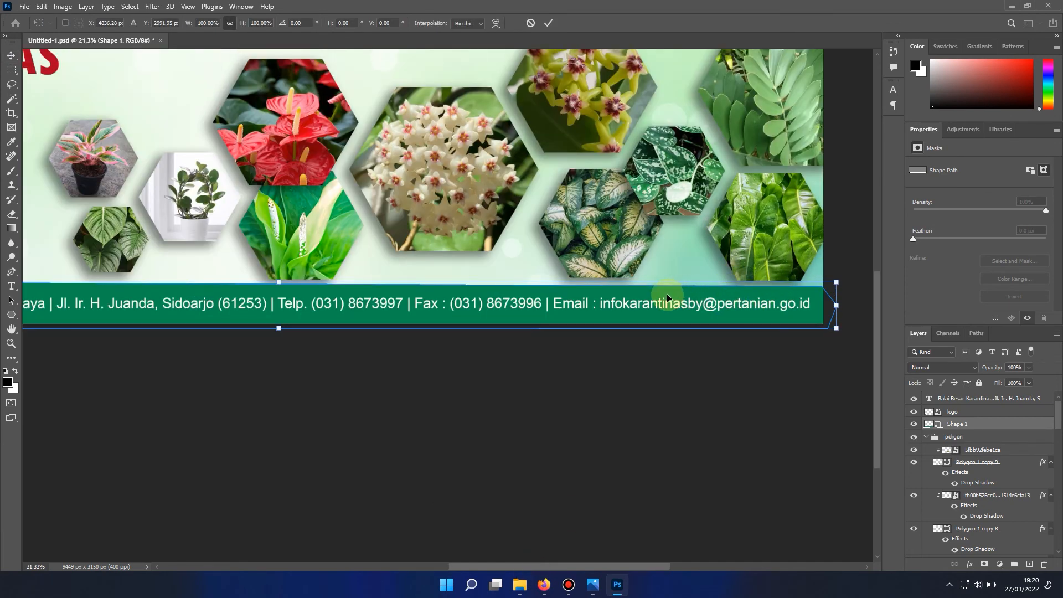
right_click(818, 307)
left_click(844, 360)
left_click_drag(836, 282, 835, 279)
key("Return")
key("shift+Down")
key("shift+Down")
key("shift+Down")
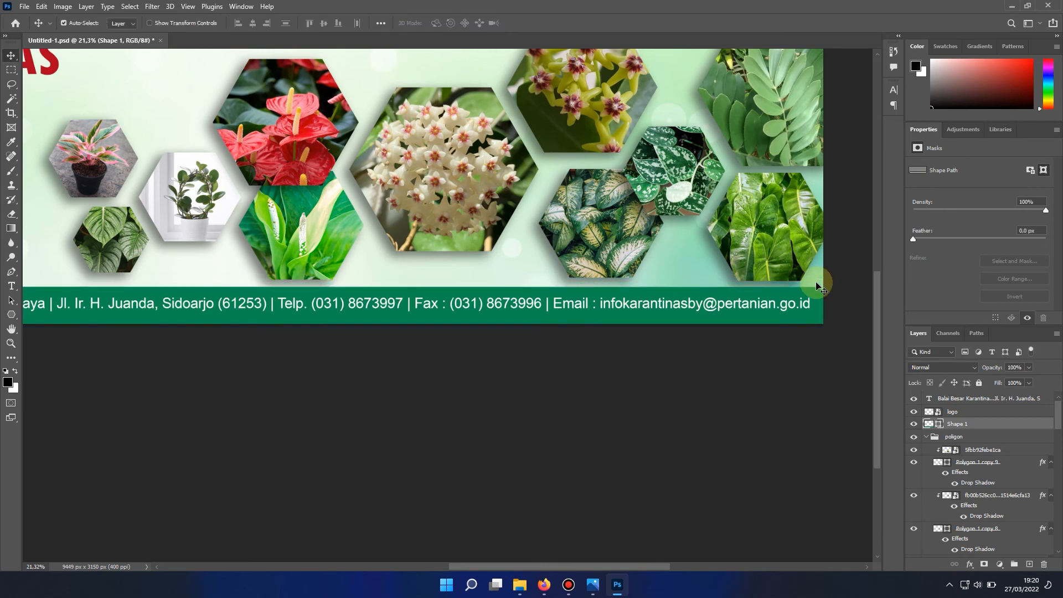
key("shift+Down")
Step: Scale the logo to about 75% so it fits within the footer bar's height
scroll(432, 292, "down", 3)
scroll(204, 302, "up", 3)
left_click(145, 277)
key("ctrl+t")
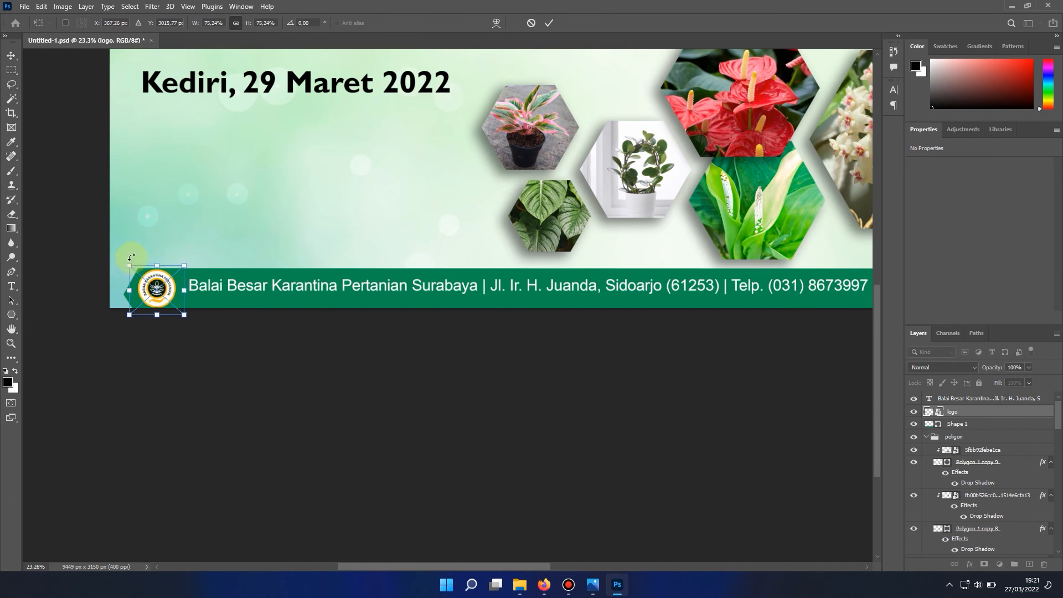
key("Return")
Step: Nudge the logo and the dark green footer bar up together
left_click(194, 308, "shift")
key("shift+Up")
key("shift+Up")
key("shift+Up")
key("shift+Up")
key("shift+Up")
key("shift+Up")
key("shift+Up")
key("shift+Up")
key("shift+Up")
key("shift+Up")
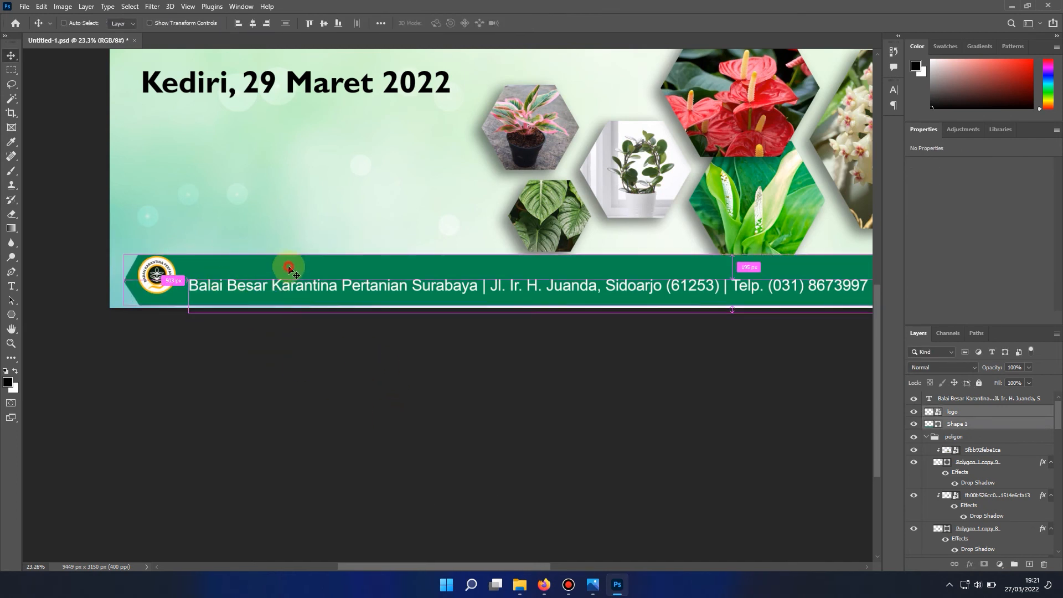
key("ctrl+t")
left_click_drag(731, 308, 728, 304)
key("ctrl+z")
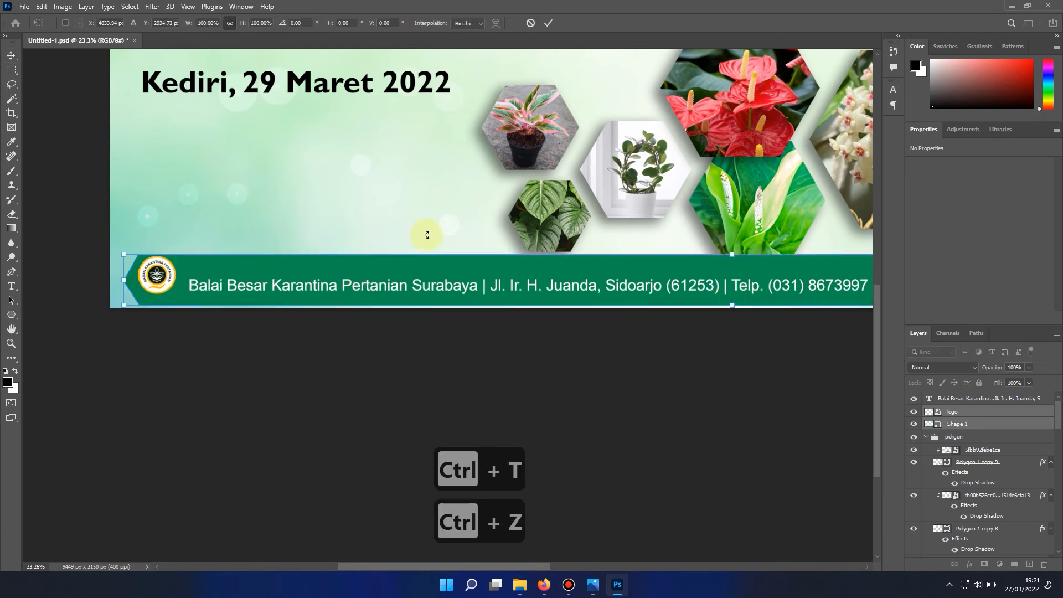
Step: Squash only the dark green footer bar vertically to about 82% of its height
key("ctrl+t")
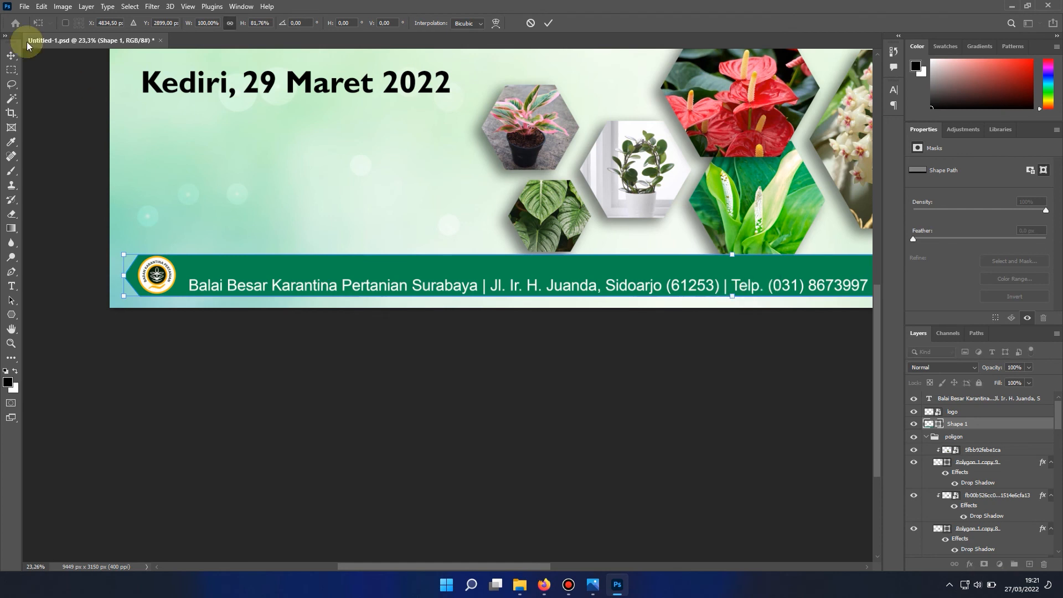
left_click(11, 56)
Step: Move the footer text up and slightly left so it is vertically centered on the shortened bar
left_click(207, 290)
left_click_drag(209, 284, 198, 274)
left_click_drag(253, 293, 266, 301)
key("ctrl+z")
Step: Move the logo, footer text and bar together slightly right and down, leaving a thin gap above the banner's lower edge
left_click(158, 277)
left_click(214, 288, "shift")
left_click(240, 280, "shift")
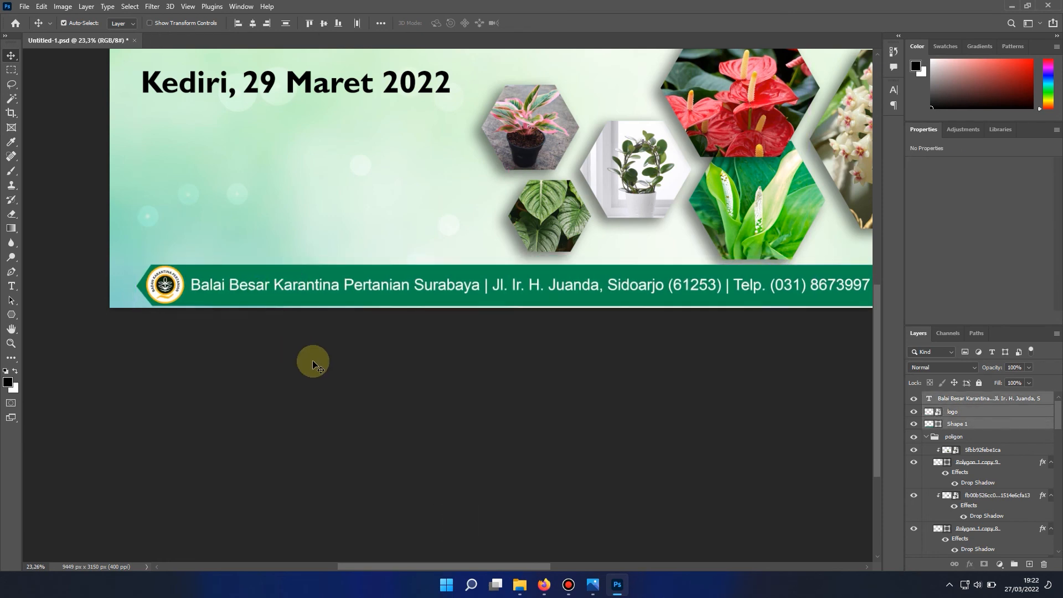
key("ctrl+minus")
key("ctrl+minus")
key("ctrl+minus")
key("ctrl+plus")
key("ctrl+plus")
scroll(608, 315, "down", 3)
key("shift+Up")
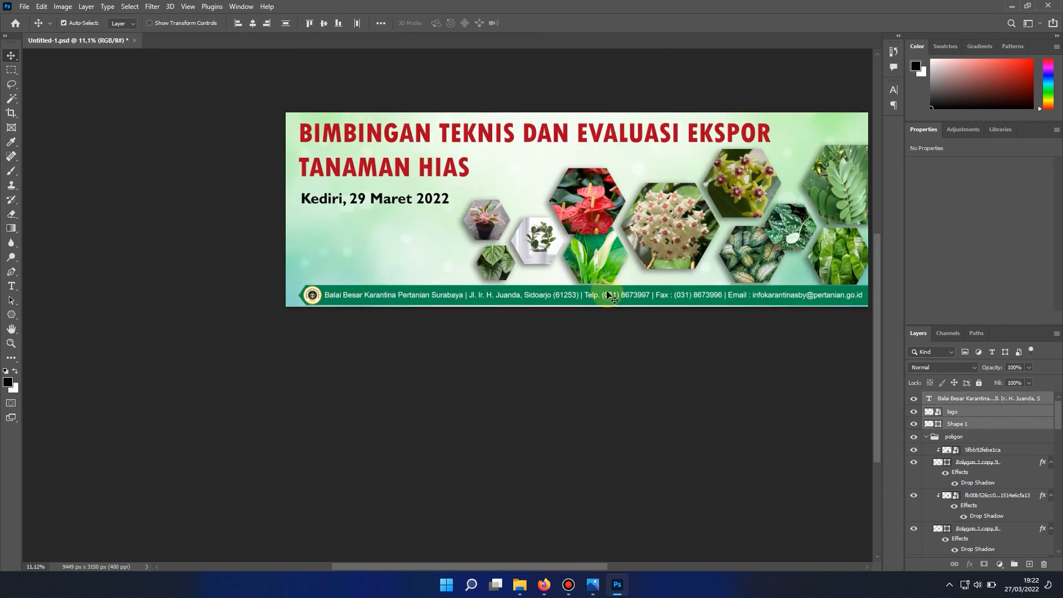
Step: Nudge the whole poligon group of hexagon photos up, away from the footer bar
left_click(592, 203)
scroll(945, 527, "up", 3)
left_click(952, 436)
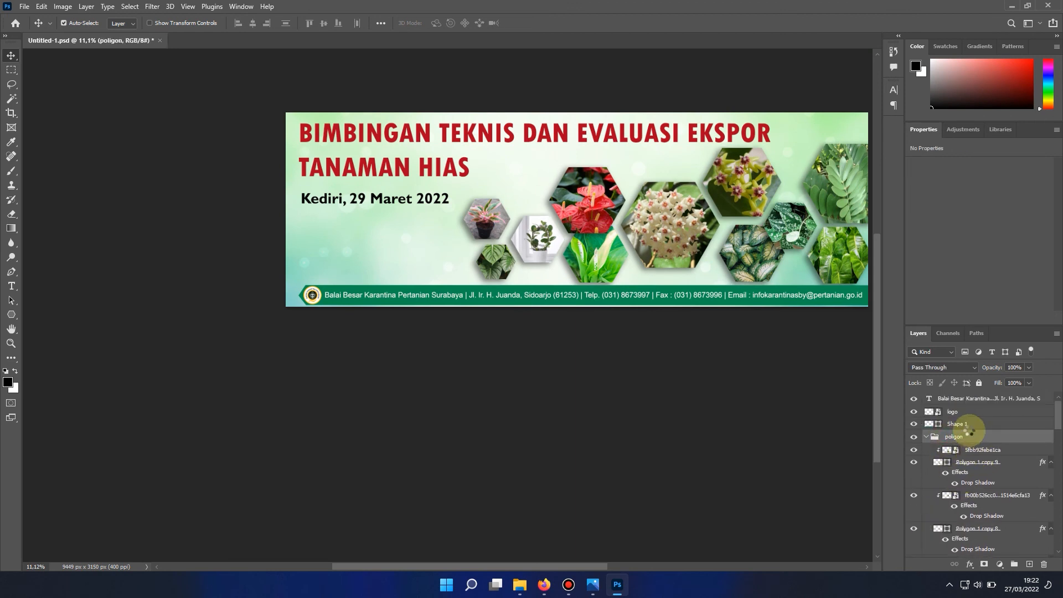
Step: Draw a small six-sided polygon about 290 × 251 px just above the logo near the banner's left edge
key("ctrl+plus")
scroll(237, 260, "up", 1)
left_click(237, 261)
left_click(12, 315)
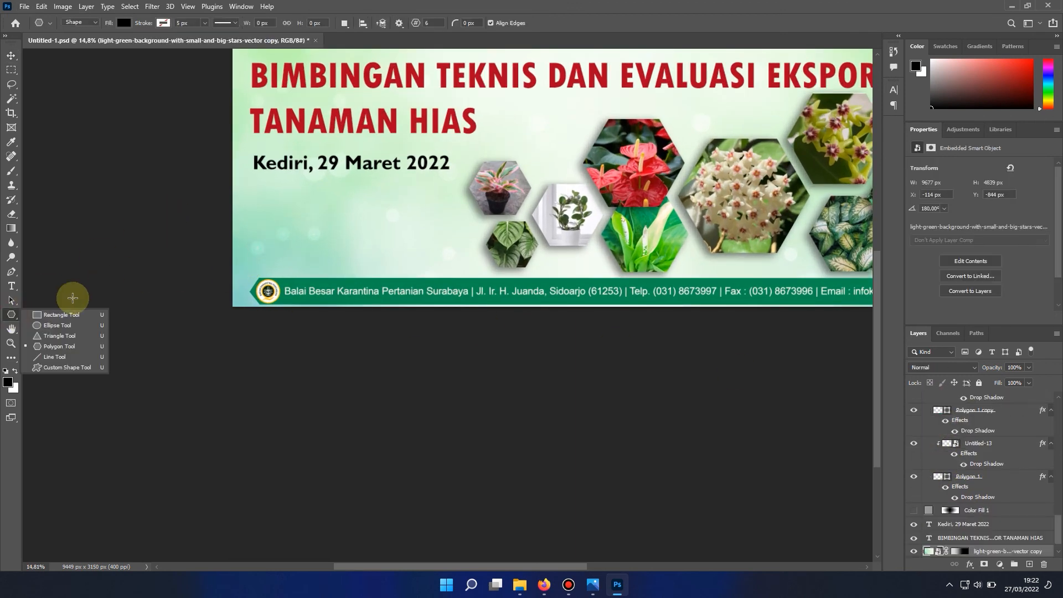
left_click(55, 358)
right_click(12, 314)
left_click(50, 346)
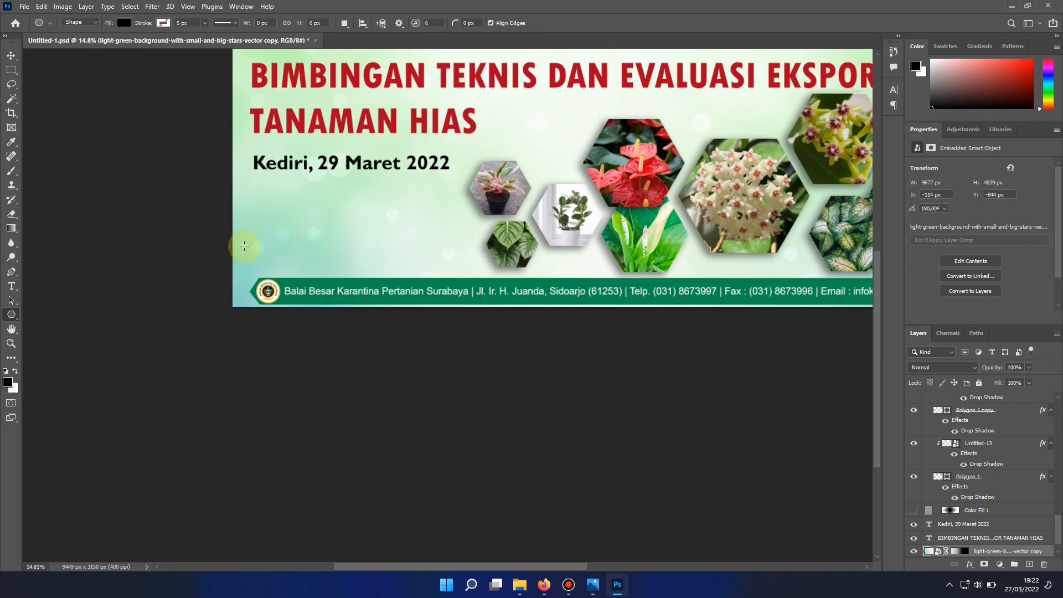
left_click_drag(252, 255, 268, 271)
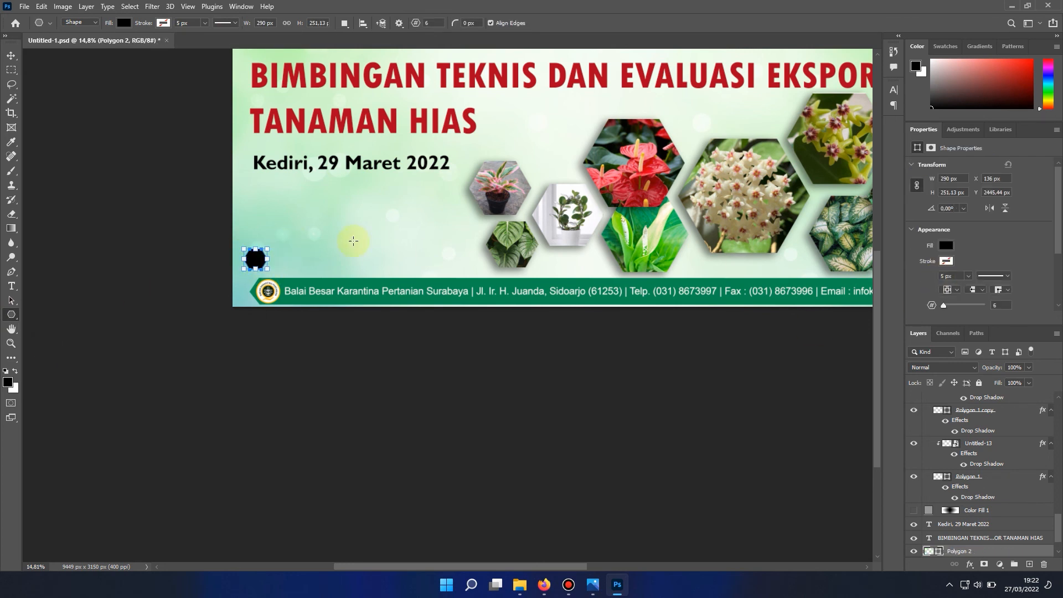
Step: Recolor the small hexagon above the logo with a green sampled from the leaf photo at the banner's lower-right edge
left_click(123, 22)
left_click(255, 260)
left_click(562, 274)
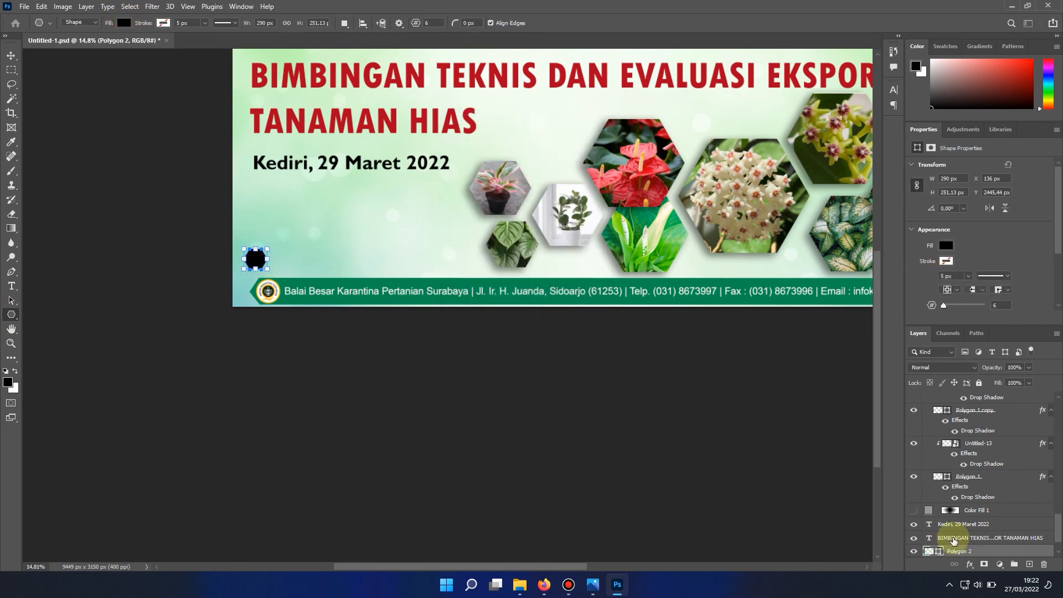
double_click(927, 550)
left_click_drag(411, 70, 476, 10)
left_click(744, 248)
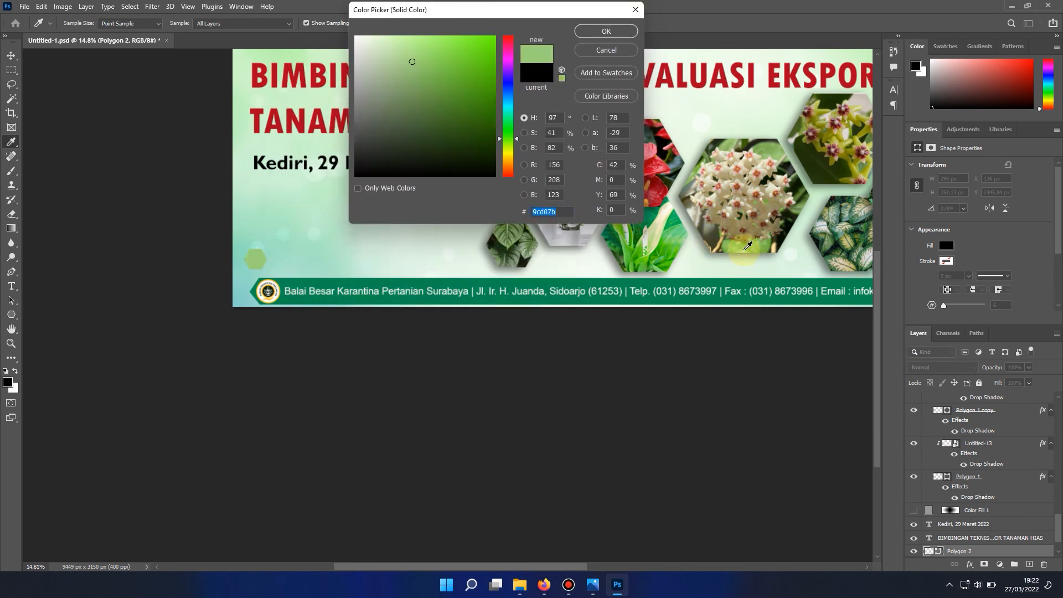
left_click(828, 138)
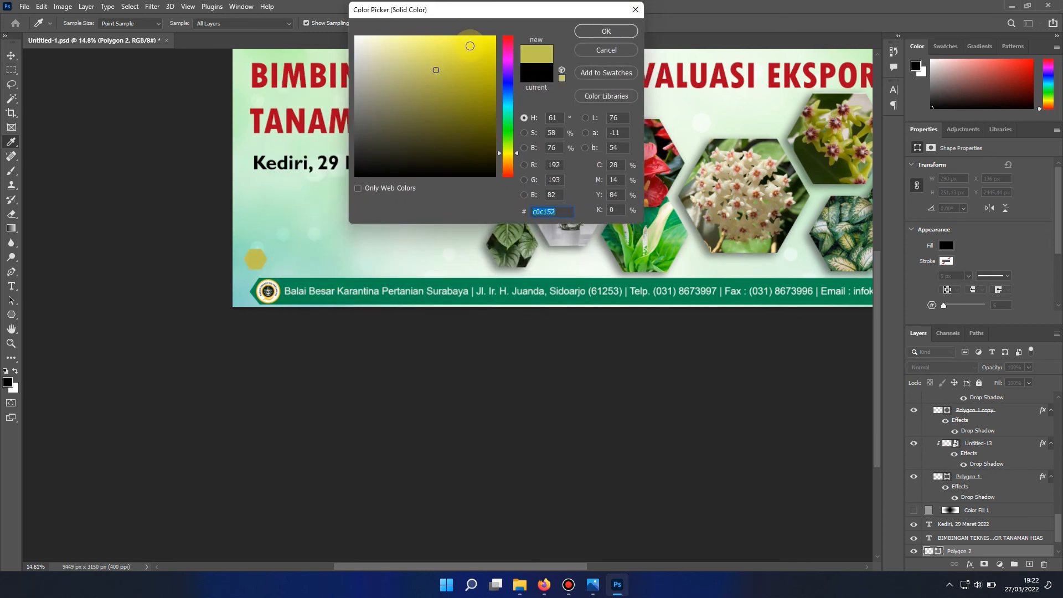
left_click_drag(470, 46, 492, 40)
left_click_drag(651, 241, 769, 247)
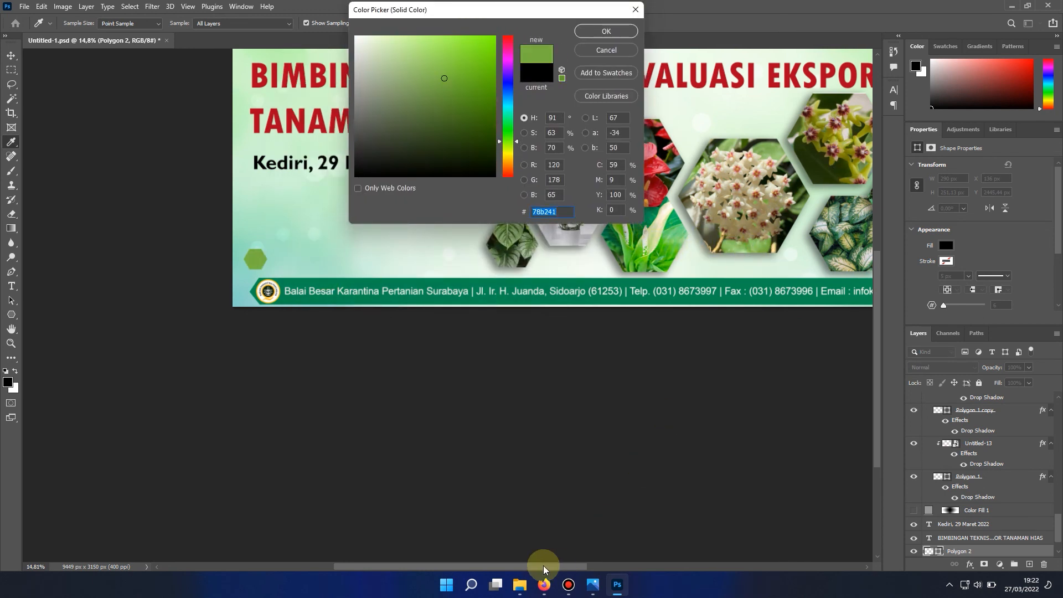
left_click_drag(544, 566, 599, 566)
left_click(780, 253)
left_click_drag(780, 253, 812, 255)
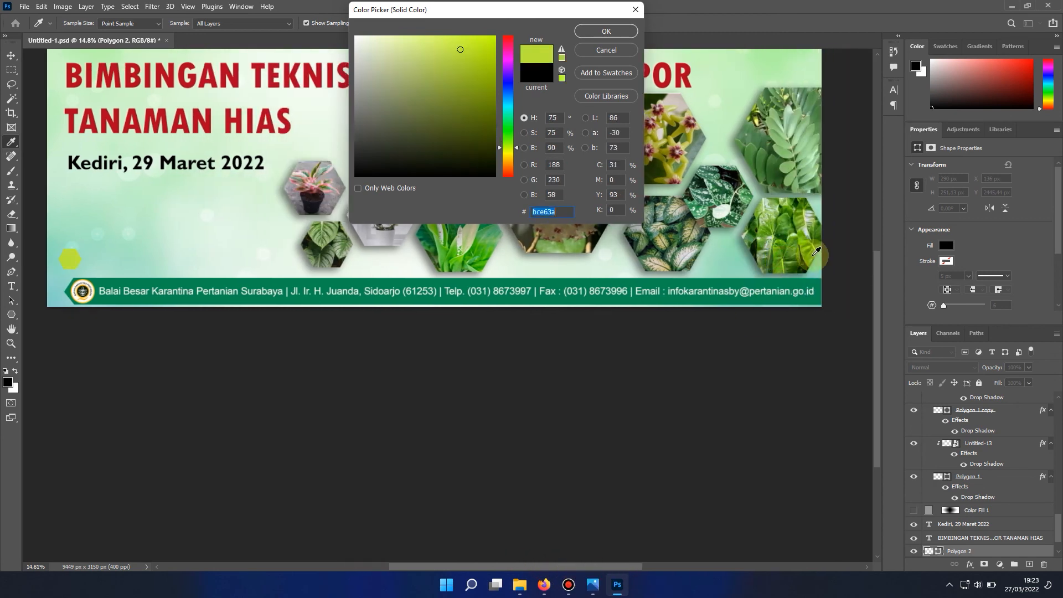
left_click(806, 250)
left_click(606, 32)
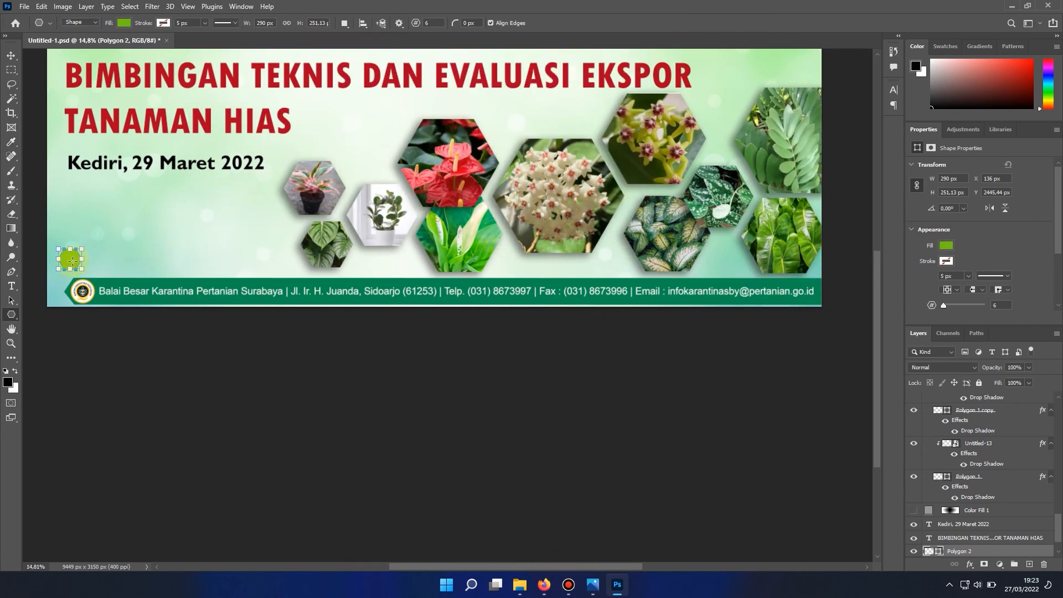
Step: Move the green hexagon down to the banner's left edge, beside the logo and the tip of the footer bar
scroll(133, 297, "up", 4)
left_click_drag(481, 566, 429, 565)
left_click(11, 56)
left_click_drag(218, 239, 199, 267)
scroll(299, 285, "down", 3)
scroll(340, 272, "down", 6)
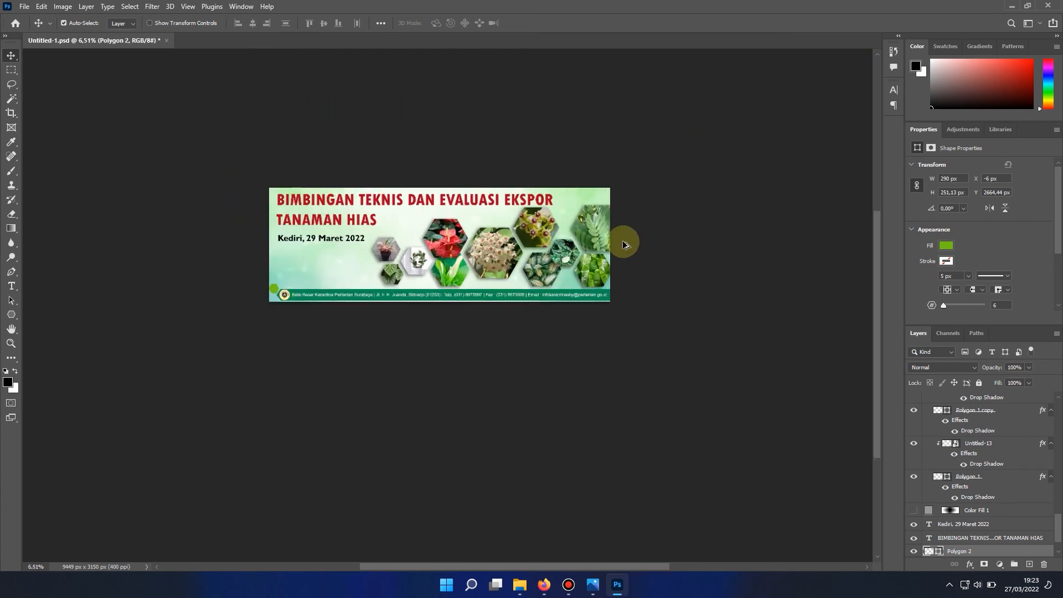
Step: Move the logo, footer text and bar together left and slightly up so both pointed bar ends fit within the banner's width
scroll(443, 249, "up", 5)
left_click(184, 326)
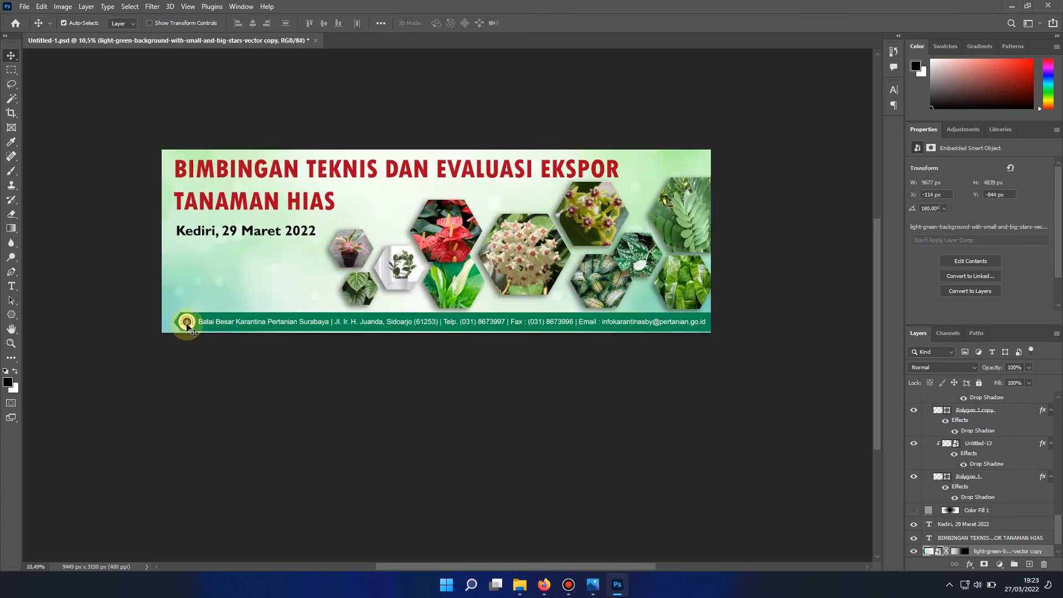
left_click(187, 324)
left_click(699, 324, "shift")
left_click(706, 330, "shift")
left_click_drag(705, 330, 695, 328)
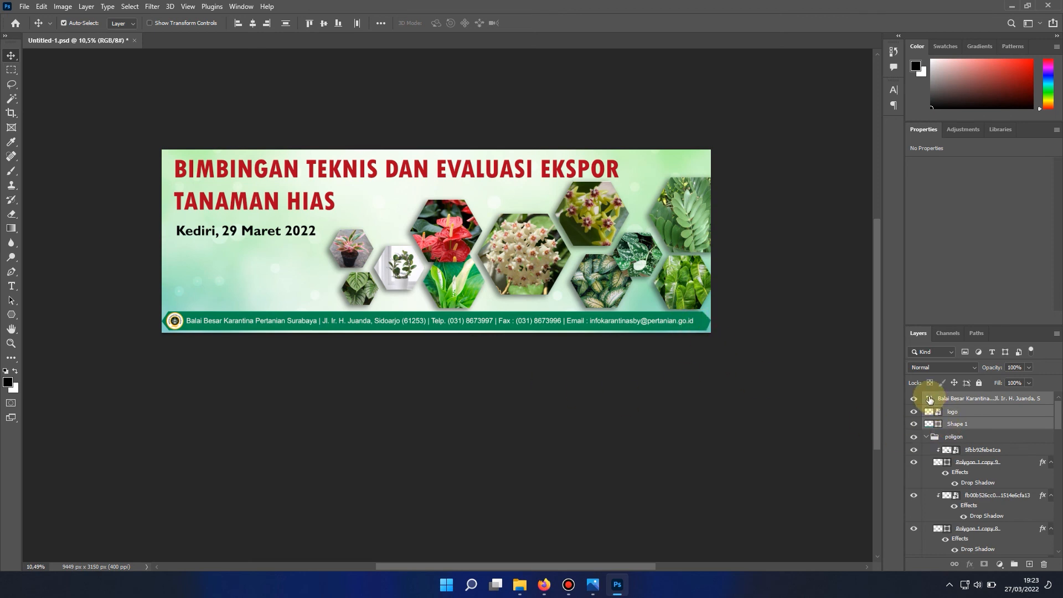
Step: Check the footer text's font size and save the document
double_click(930, 399)
left_click(279, 22)
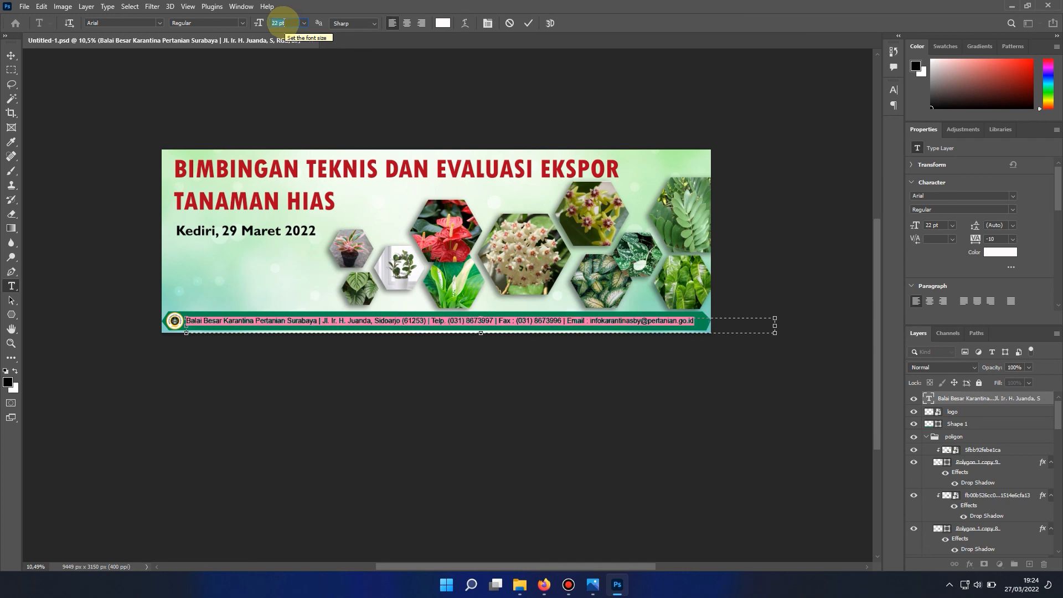
left_click(11, 55)
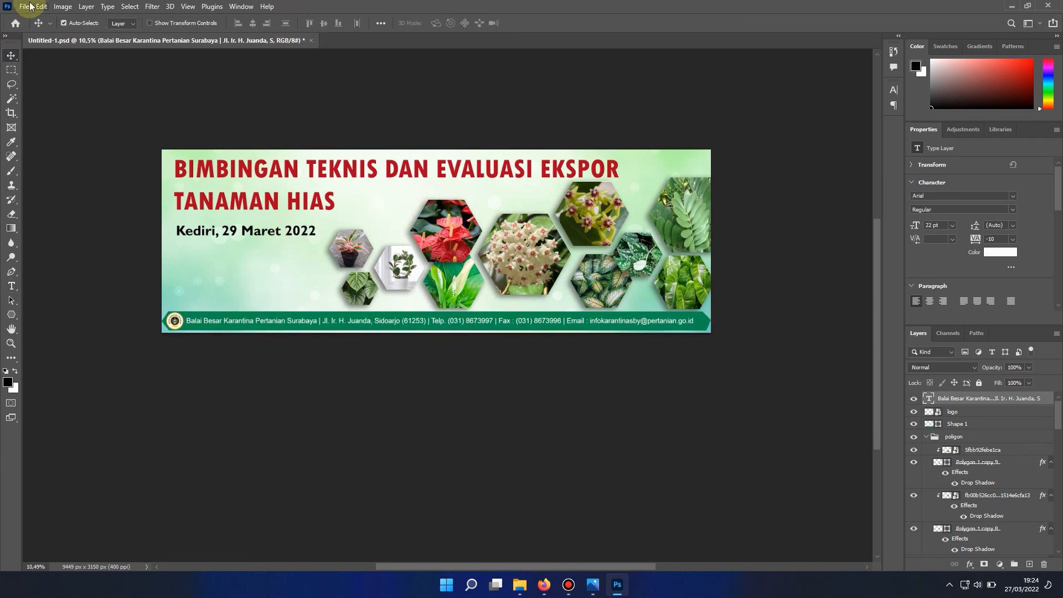
key("ctrl+s")
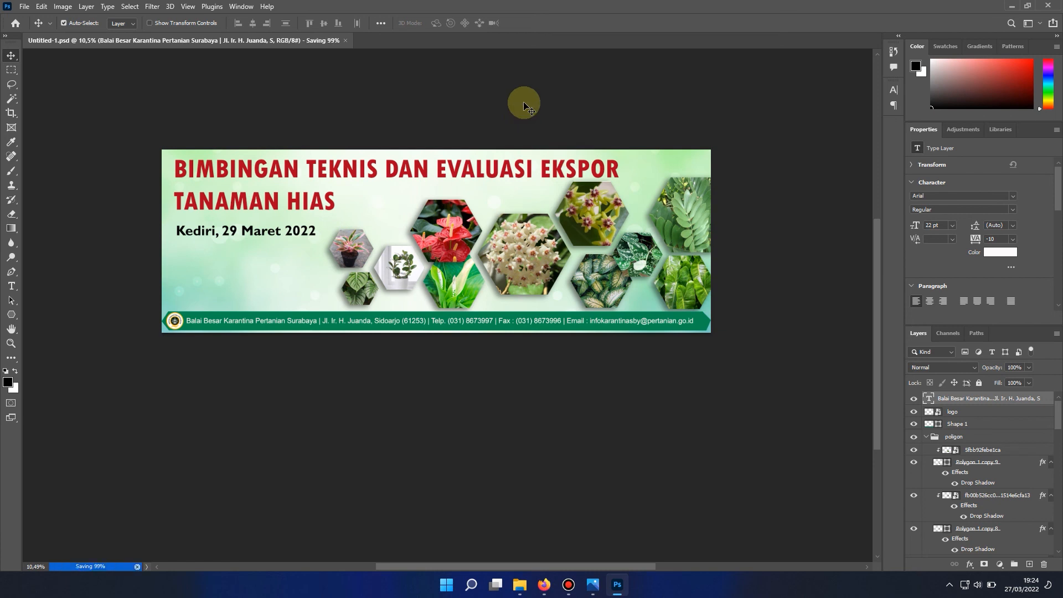
Step: Duplicate the green footer bar layer Shape 1 as Shape 1 copy
left_click(708, 327)
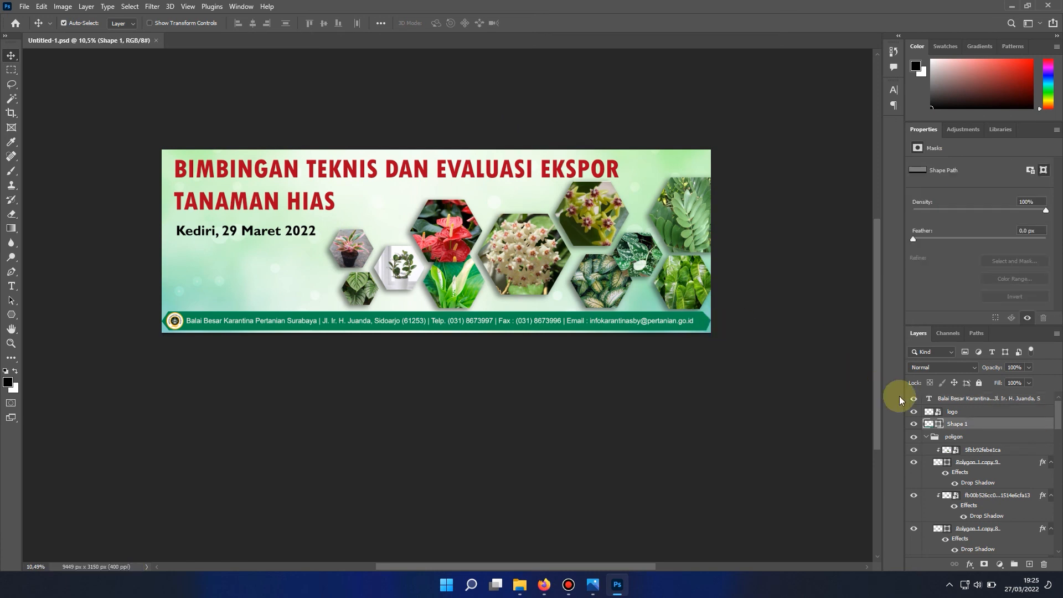
right_click(949, 424)
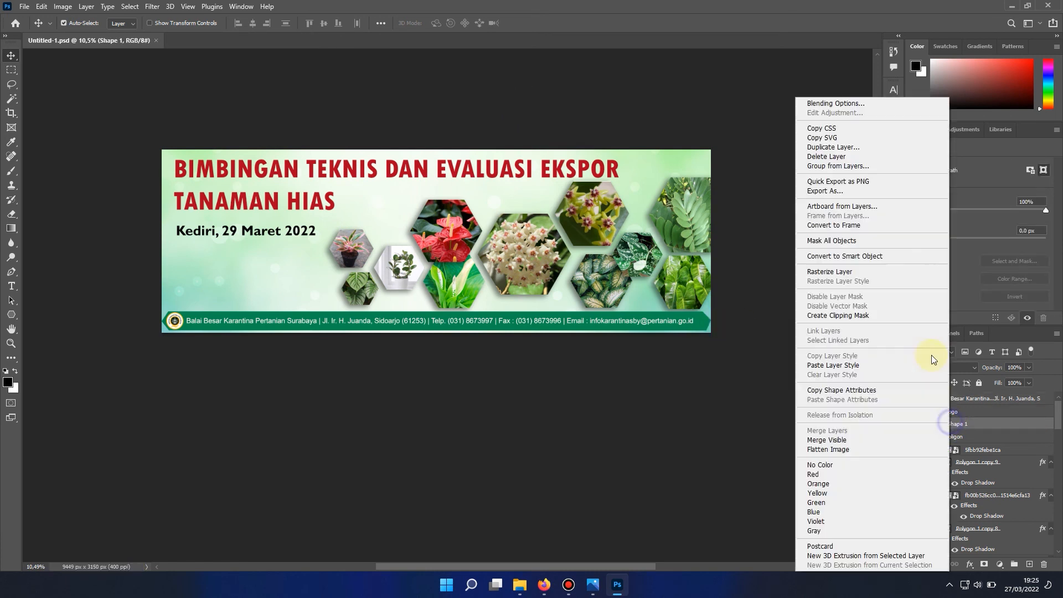
left_click(851, 147)
left_click(625, 160)
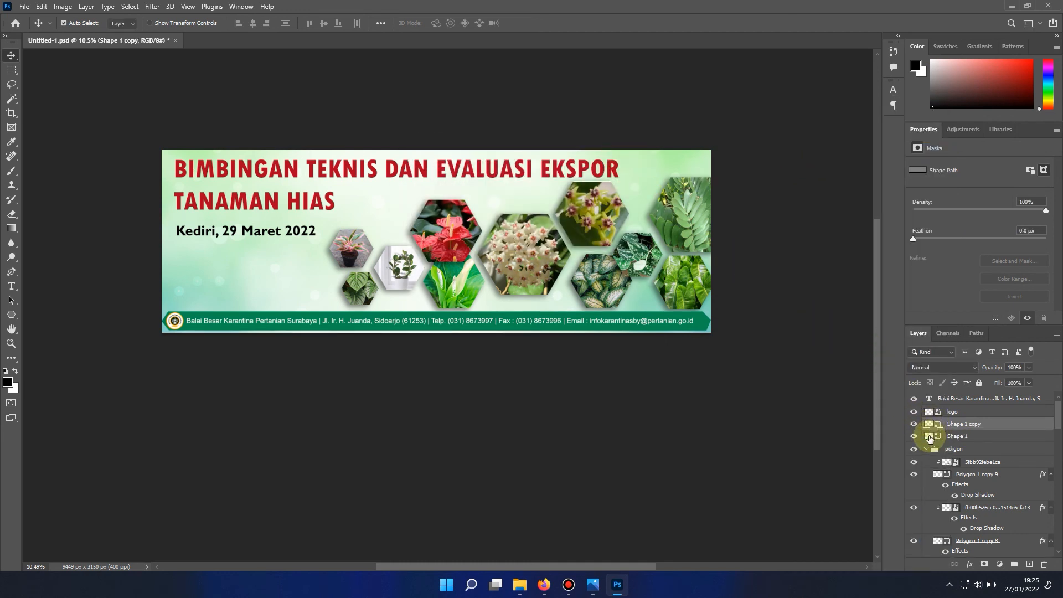
Step: Recolor the original Shape 1 bar bright yellow and offset it up as a thin stripe along the green bar's upper edge
left_click(930, 439)
double_click(929, 436)
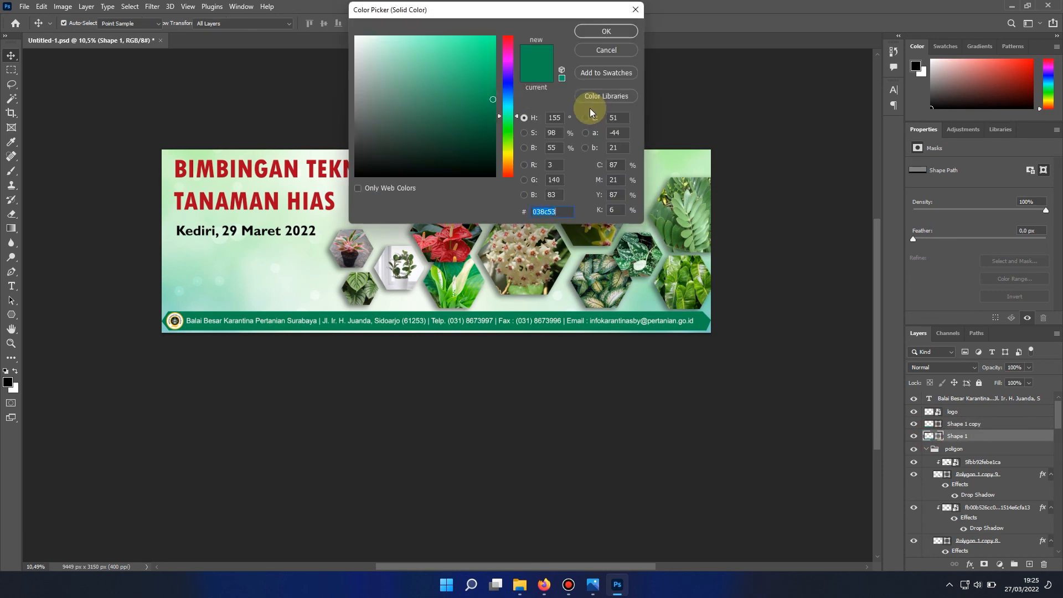
left_click(508, 155)
left_click_drag(481, 84, 512, 33)
key("Return")
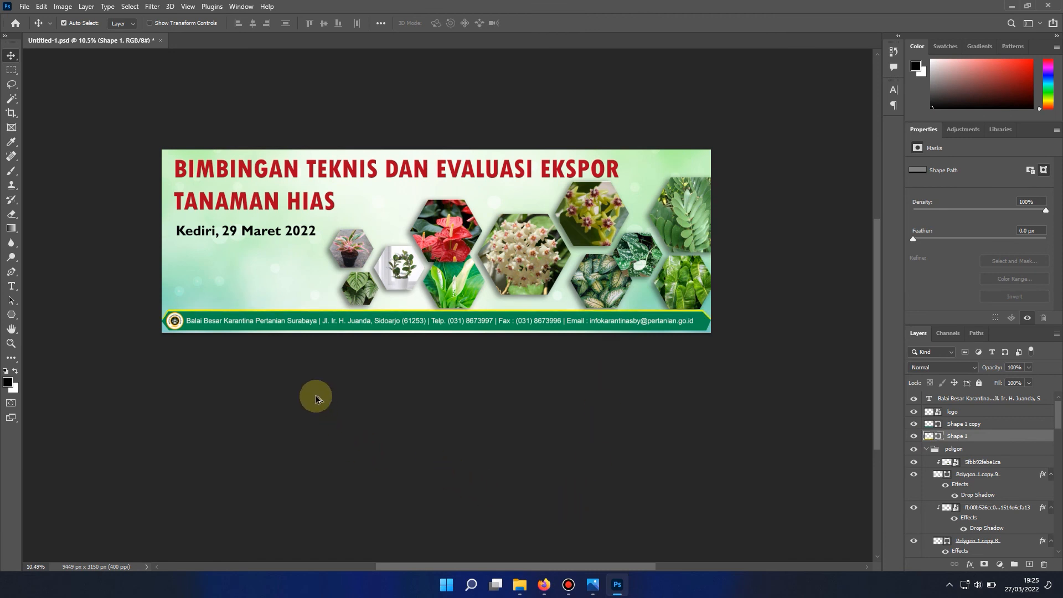
key("ctrl+plus")
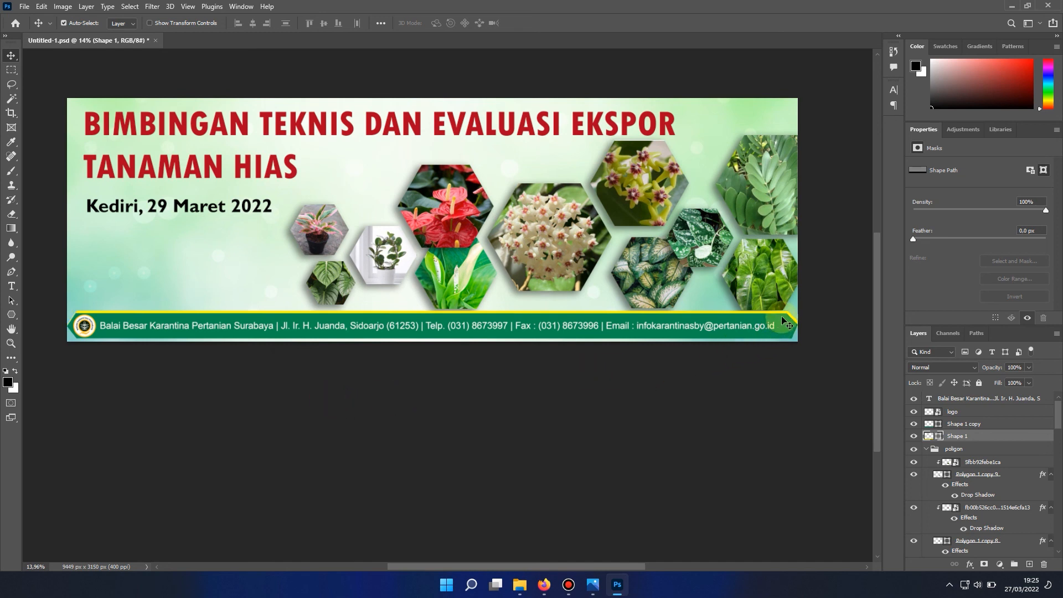
Step: Nudge the whole poligon group of hexagon photos slightly up, clear of the yellow stripe
left_click(769, 280)
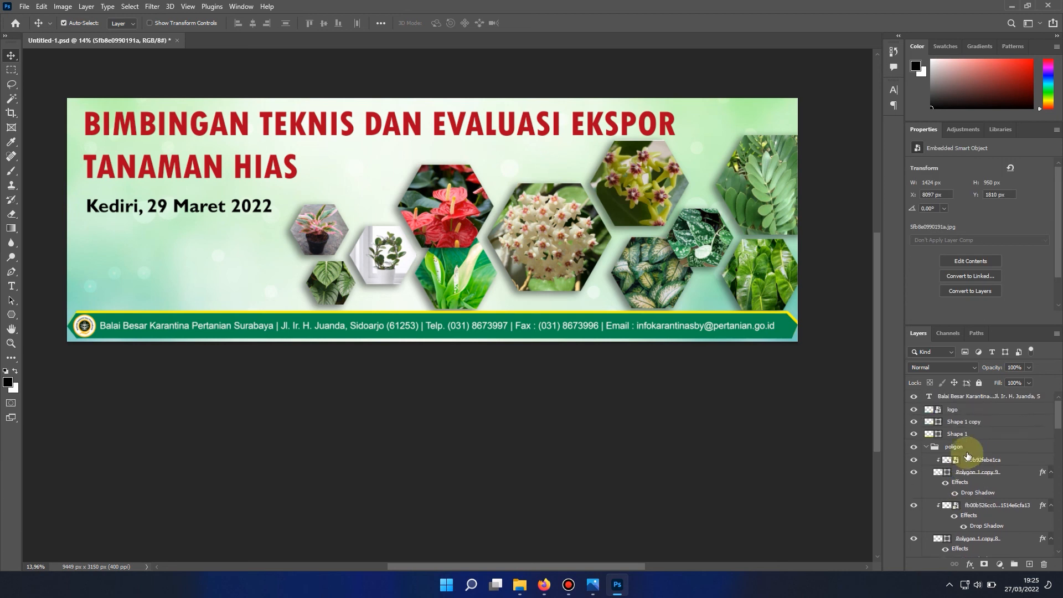
left_click(955, 448)
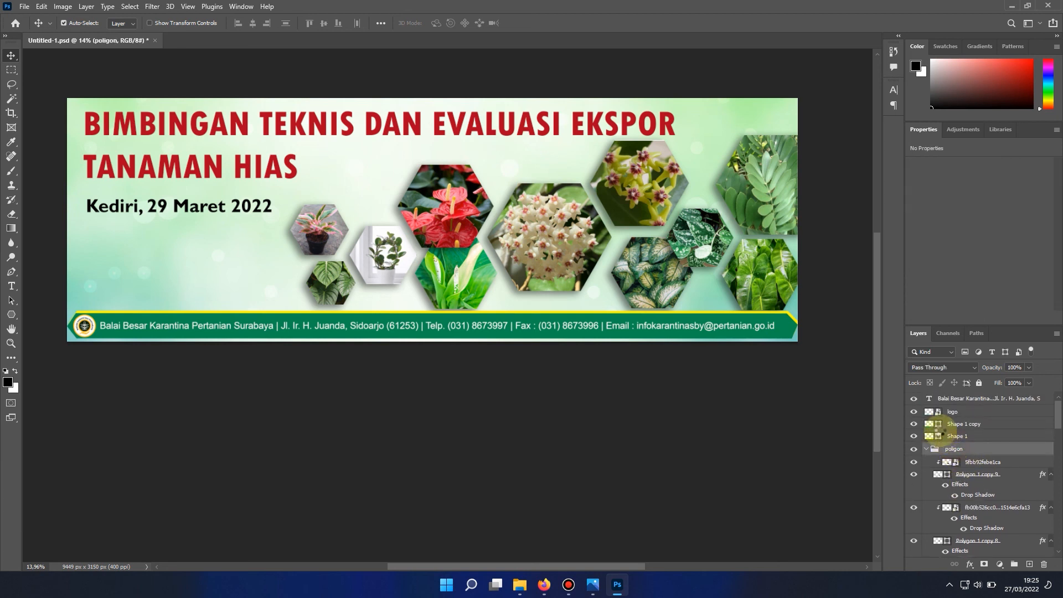
key("shift+Up")
key("shift+Up")
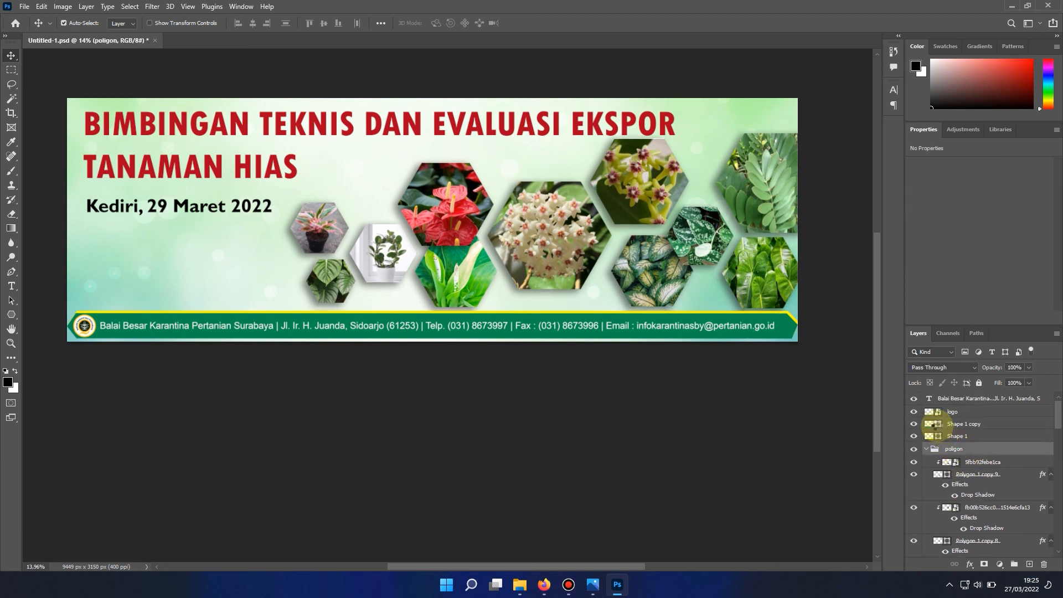
key("shift+Up")
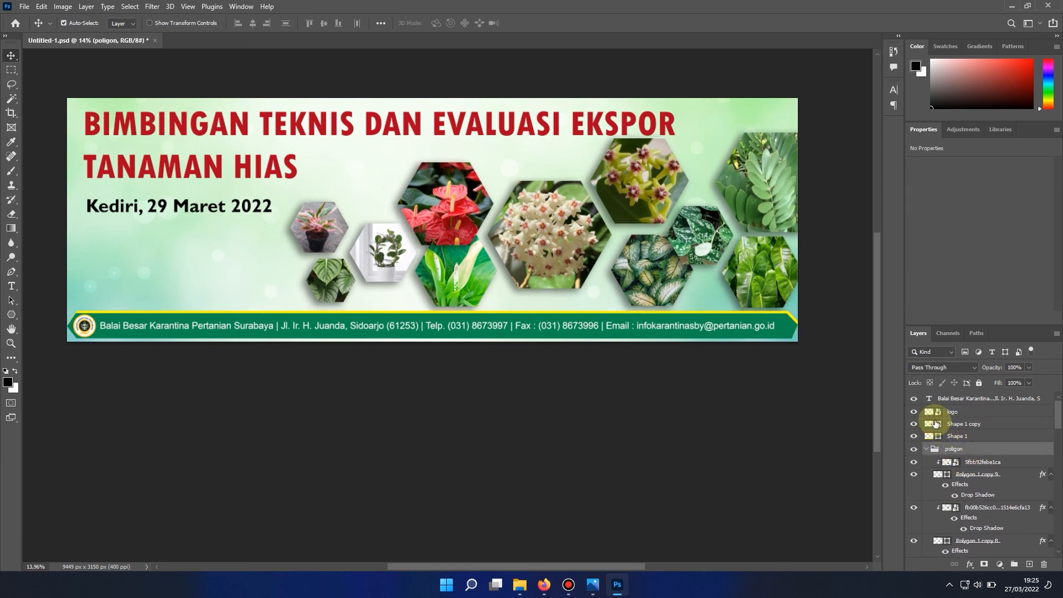
Step: Nudge the red title text slightly up and the date text slightly down to even out their spacing
left_click(601, 131)
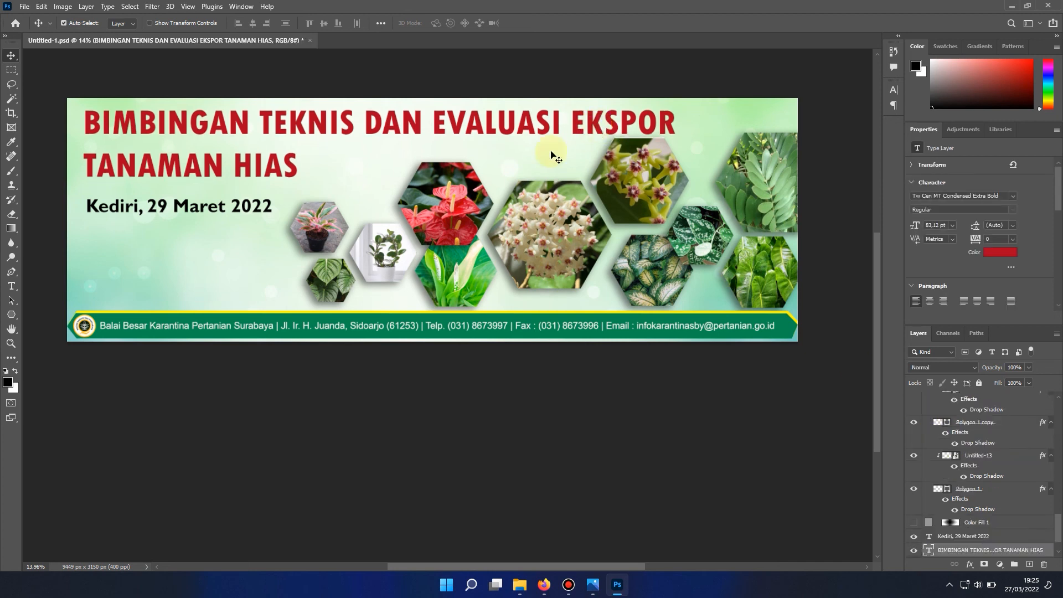
left_click(211, 211)
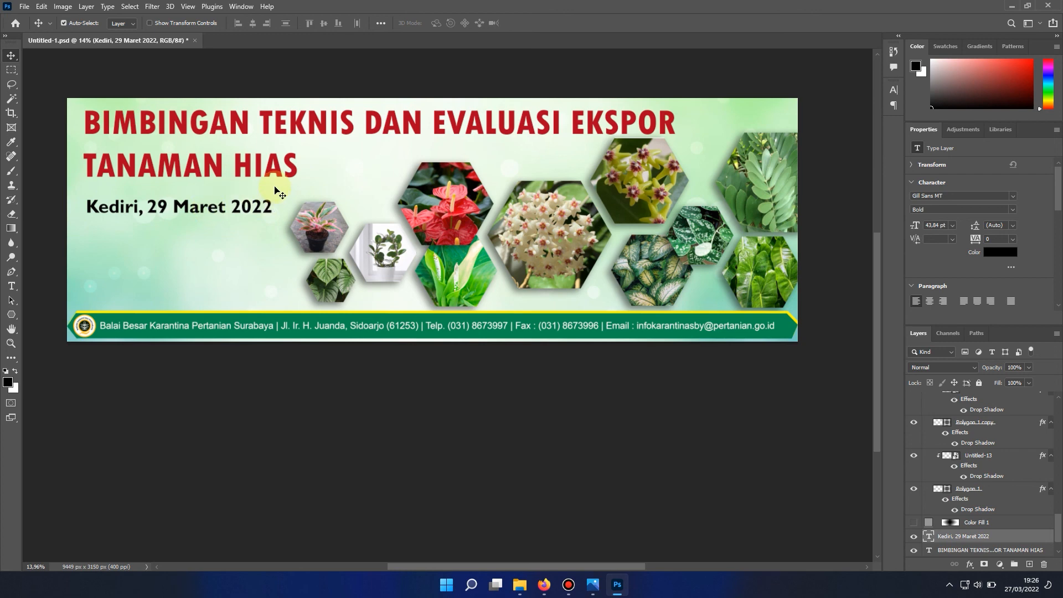
Step: Save the document and a JPEG copy named cetak in the spanduk folder at Maximum quality 12, replacing the existing file
left_click(26, 9)
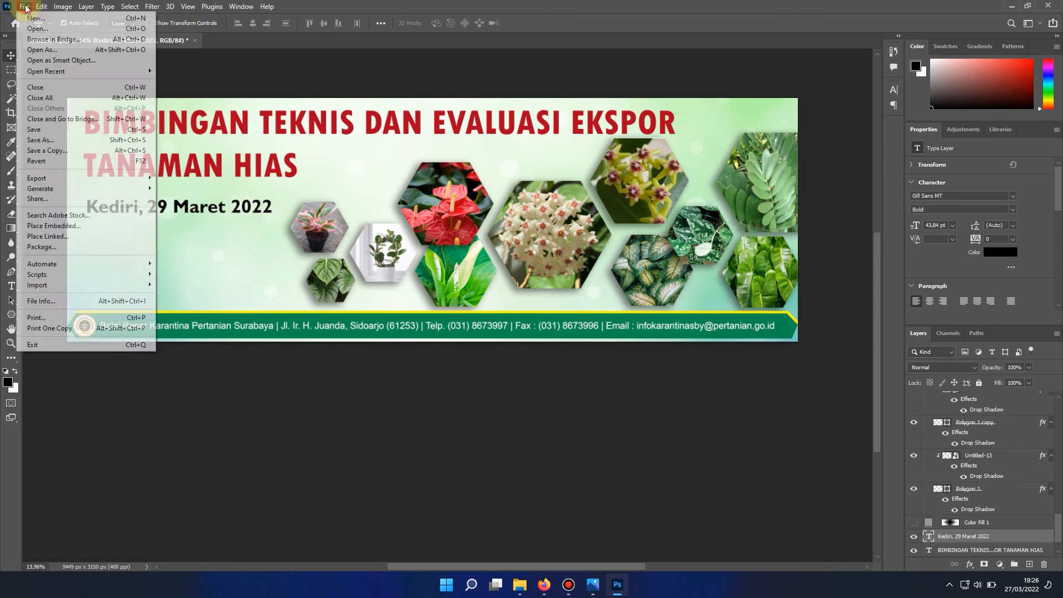
left_click(58, 131)
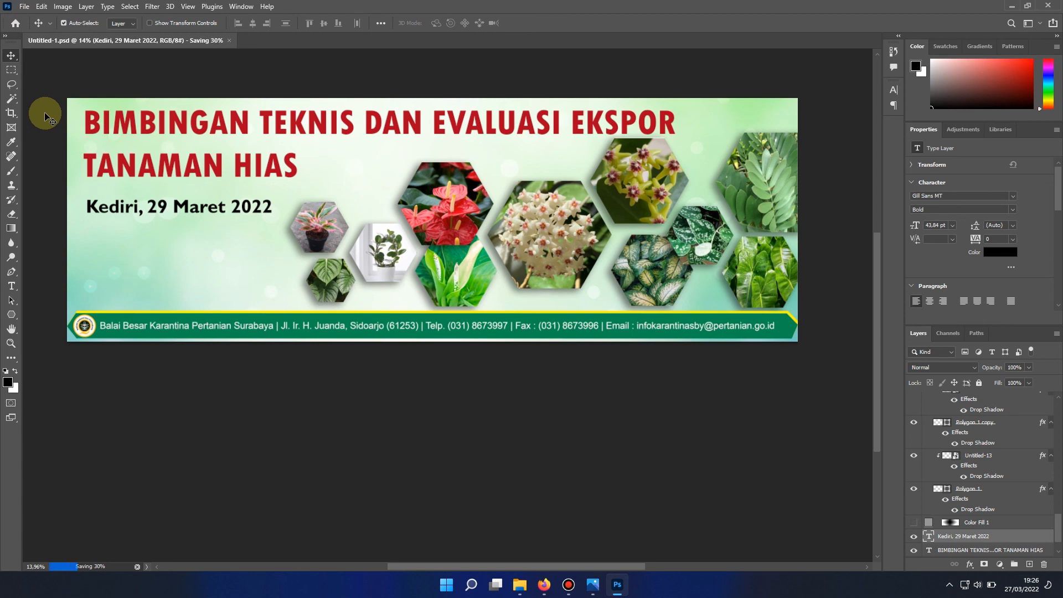
left_click(25, 7)
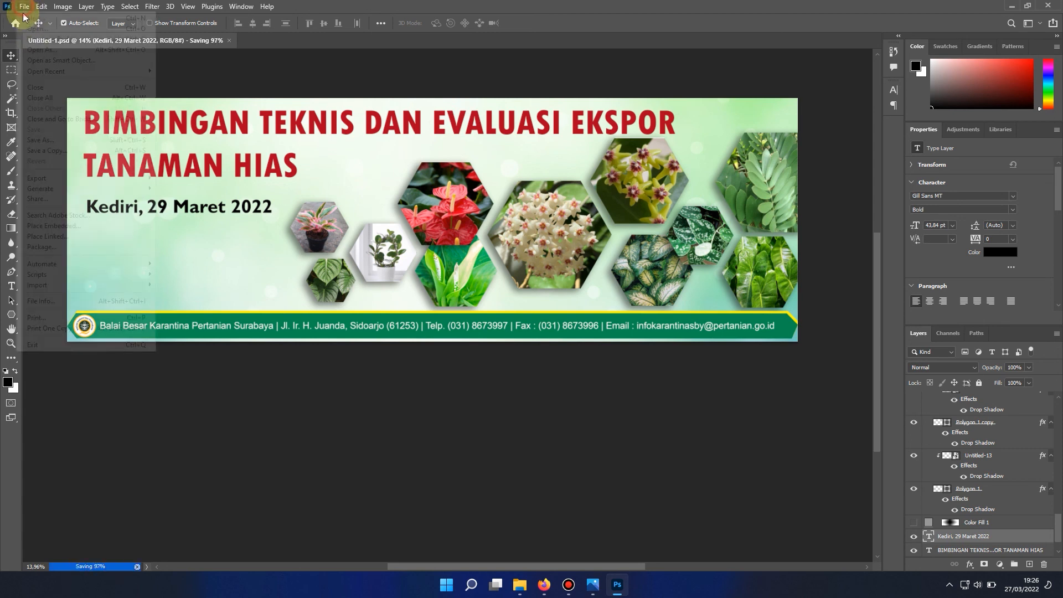
left_click(47, 150)
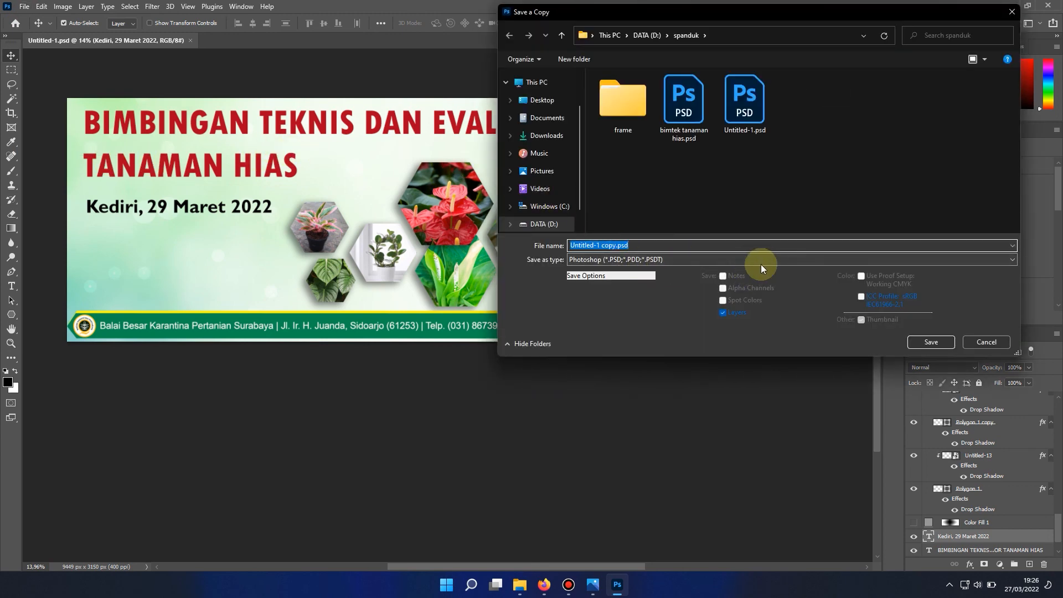
left_click(768, 260)
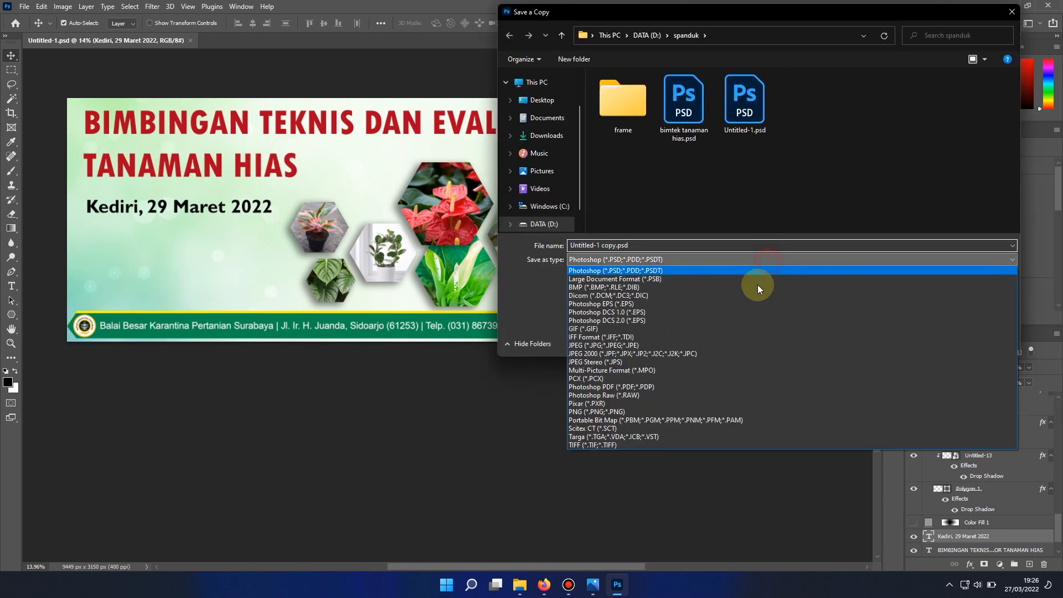
left_click(691, 345)
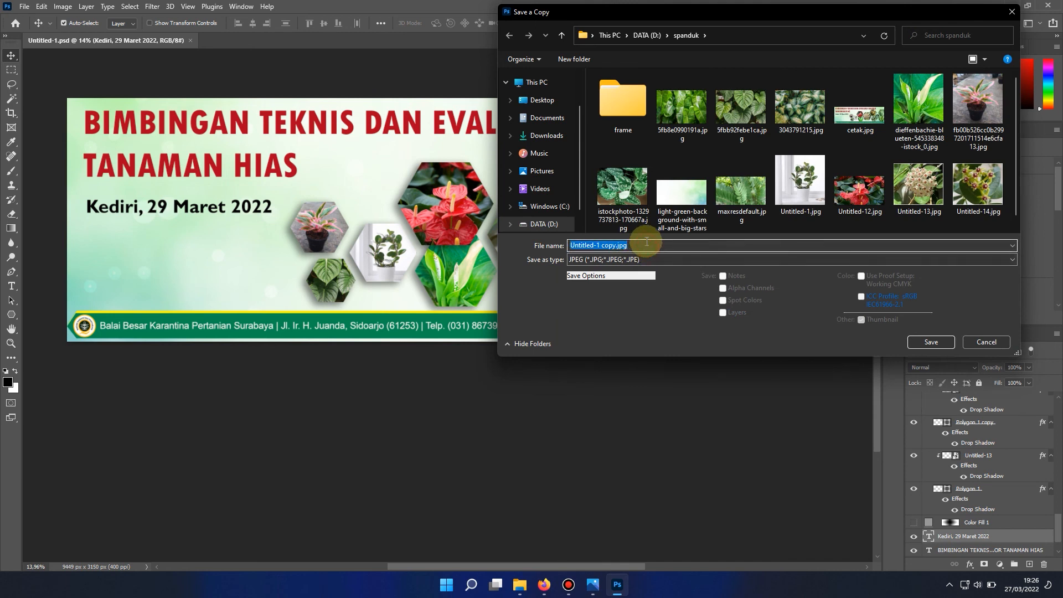
type("cetak")
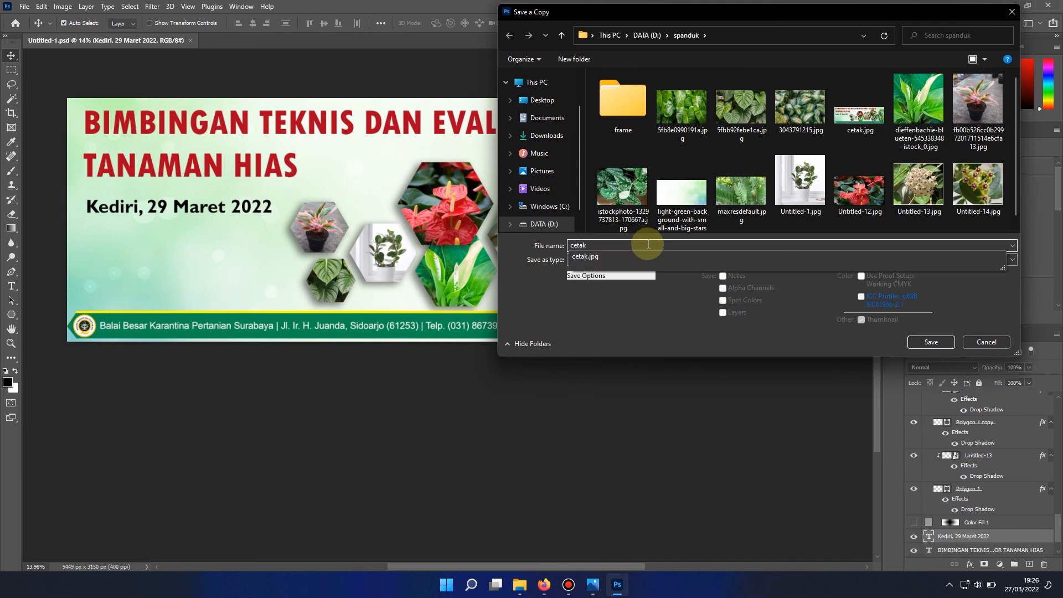
left_click(931, 342)
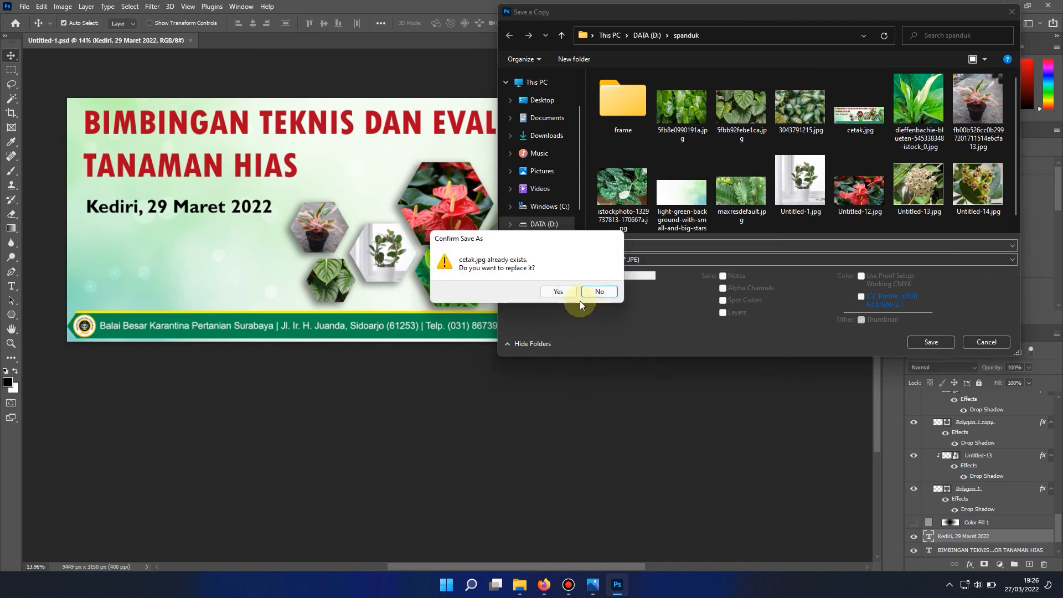
left_click(559, 291)
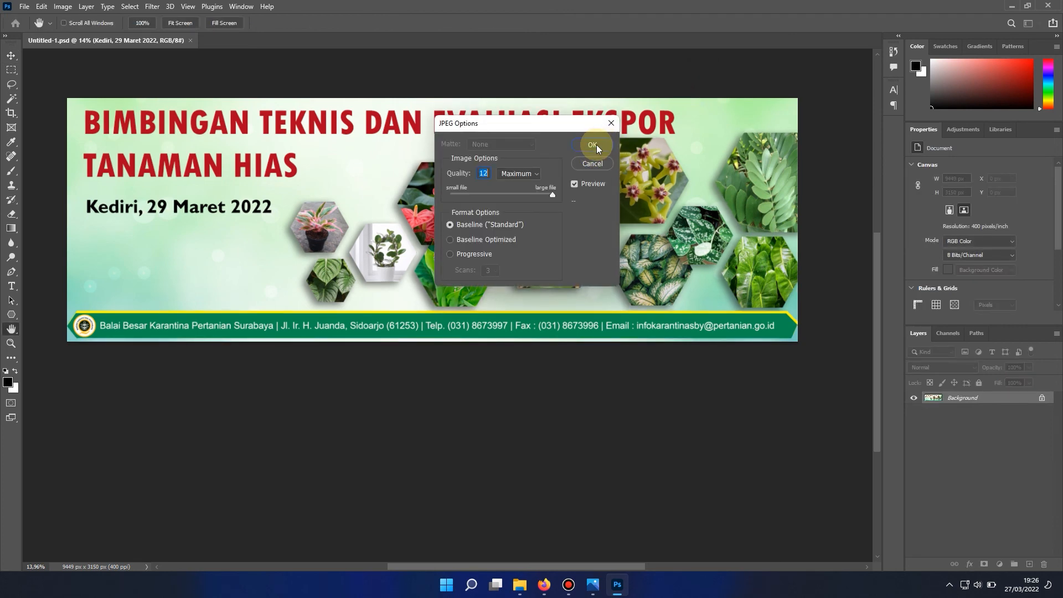
left_click(596, 144)
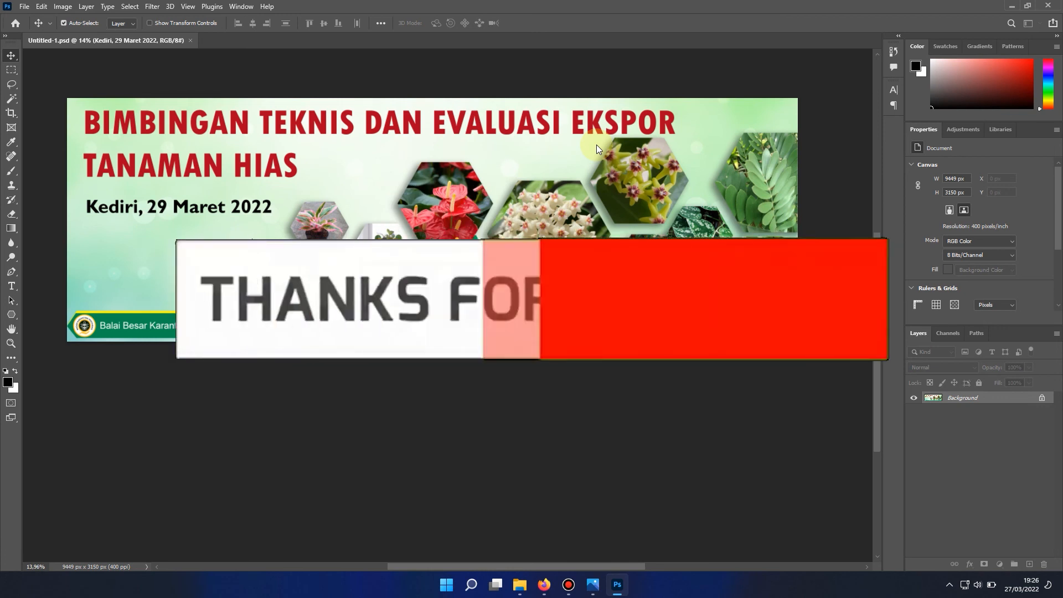